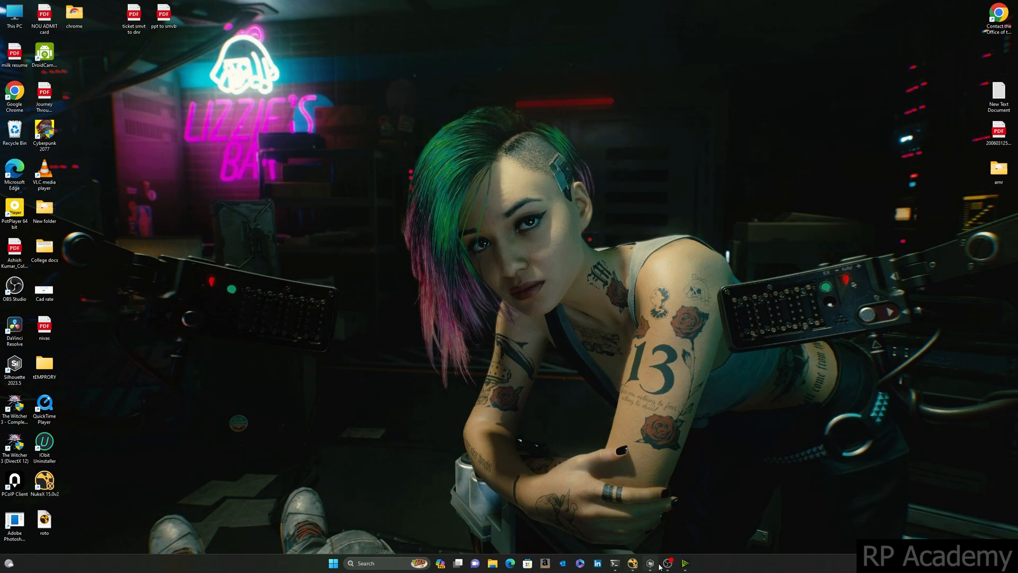
Switch to Silhouette, then play and scrub the shot to inspect the roto square on the stand's marker.
{"action": "left_click", "coordinate": [650, 563]}
{"action": "scroll", "coordinate": [499, 223], "scroll_direction": "up", "scroll_amount": 5}
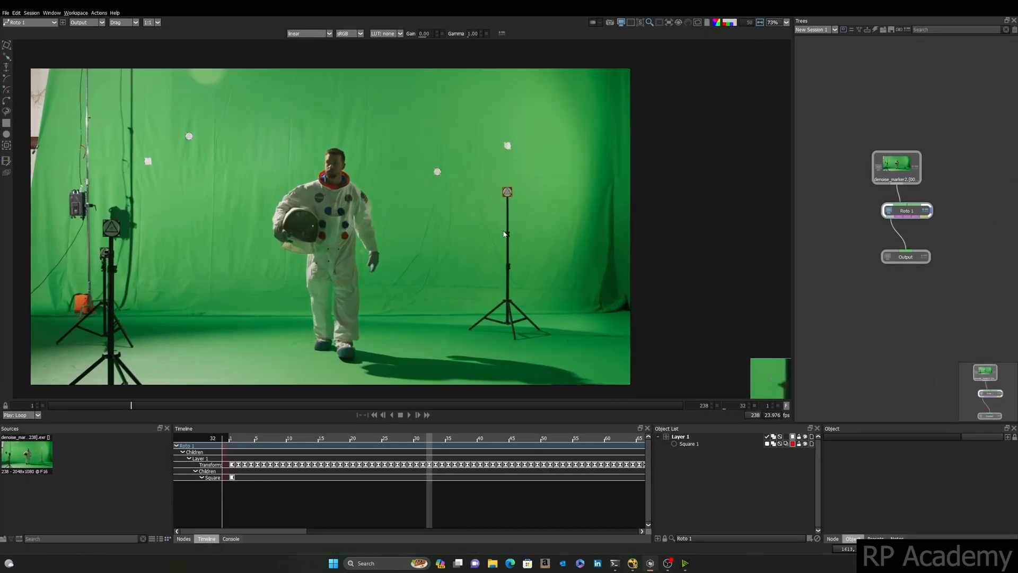
{"action": "scroll", "coordinate": [499, 223], "scroll_direction": "up", "scroll_amount": 1}
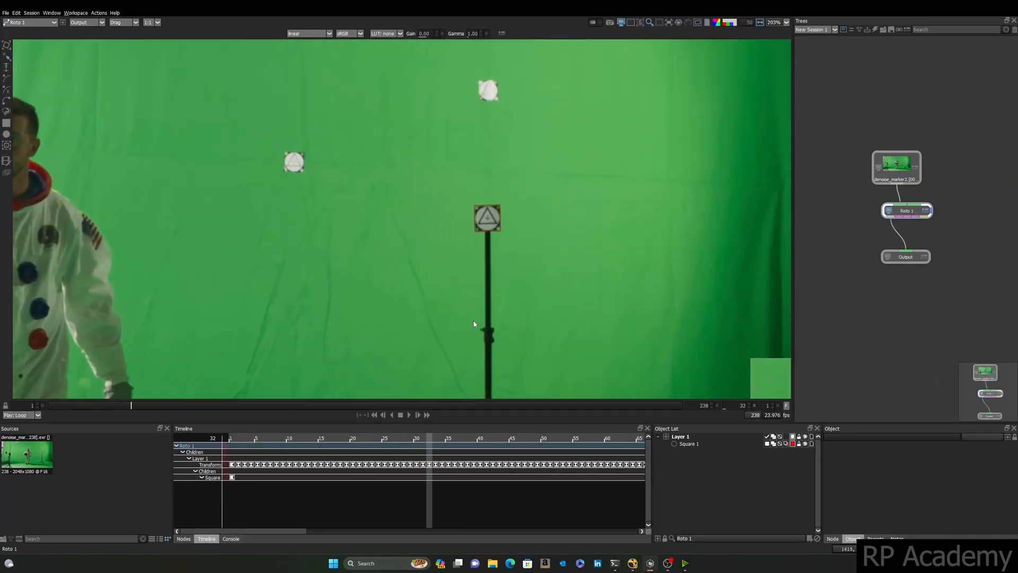
{"action": "left_click", "coordinate": [411, 415]}
{"action": "left_click", "coordinate": [401, 415]}
{"action": "scroll", "coordinate": [329, 371], "scroll_direction": "down", "scroll_amount": 2}
{"action": "left_click_drag", "start_coordinate": [166, 407], "coordinate": [130, 410]}
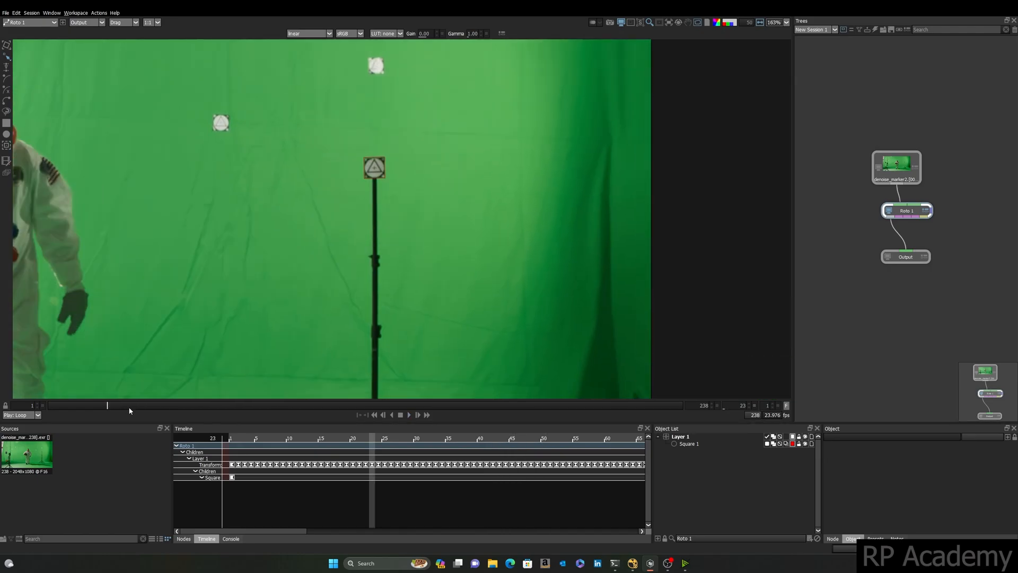
{"action": "scroll", "coordinate": [386, 170], "scroll_direction": "up", "scroll_amount": 2}
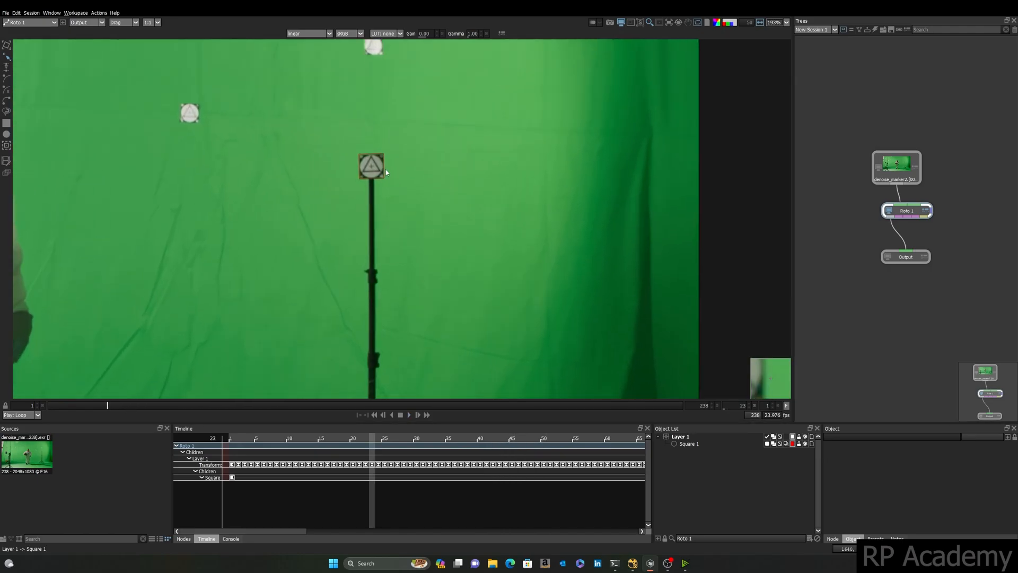
Select the roto square on the stand's marker and scrub through the shot to check its tracking.
{"action": "left_click", "coordinate": [383, 173]}
{"action": "left_click_drag", "start_coordinate": [347, 408], "coordinate": [57, 397]}
{"action": "scroll", "coordinate": [381, 195], "scroll_direction": "down", "scroll_amount": 4}
{"action": "left_click_drag", "start_coordinate": [246, 406], "coordinate": [405, 388]}
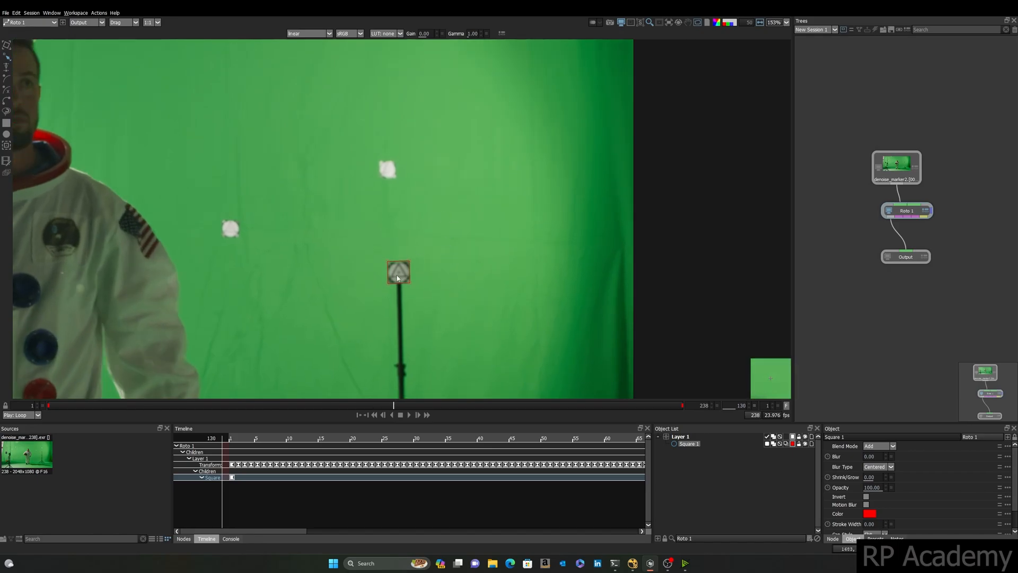
{"action": "scroll", "coordinate": [399, 272], "scroll_direction": "up", "scroll_amount": 4}
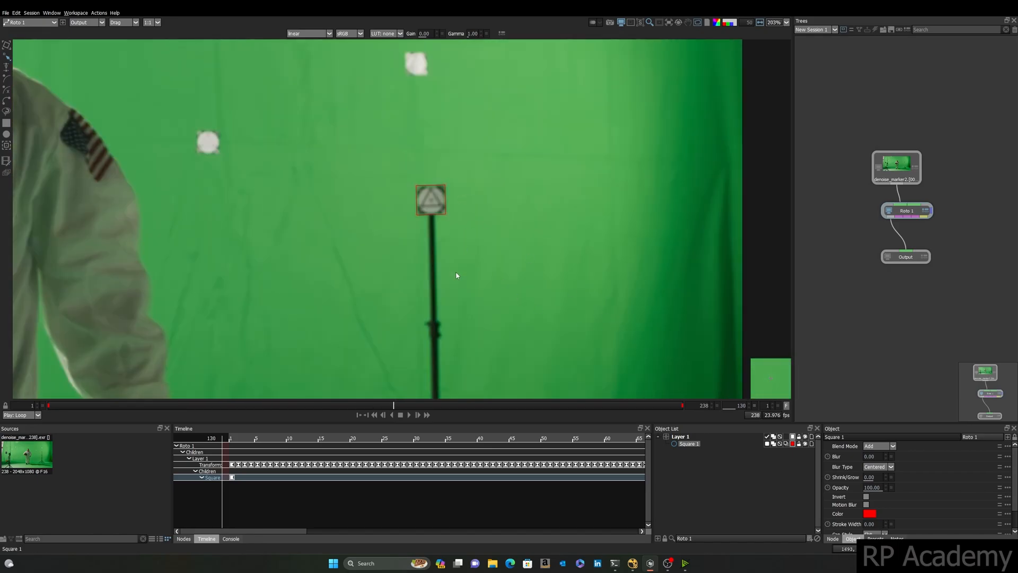
Keyframe the square shape's opacity to 0 at frame 55 and 100 at frame 56.
{"action": "left_click_drag", "start_coordinate": [334, 404], "coordinate": [195, 404]}
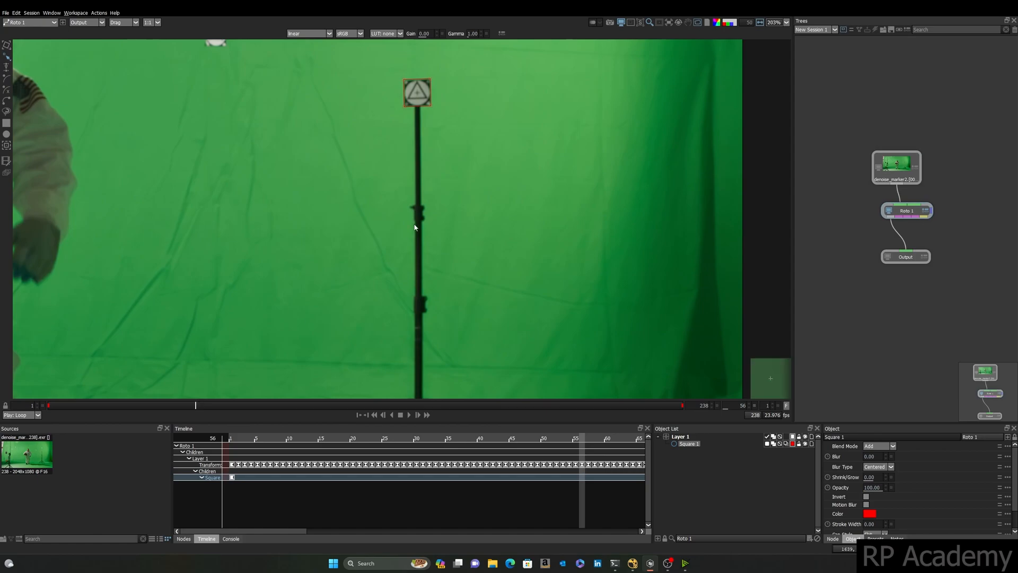
{"action": "scroll", "coordinate": [257, 248], "scroll_direction": "down", "scroll_amount": 2}
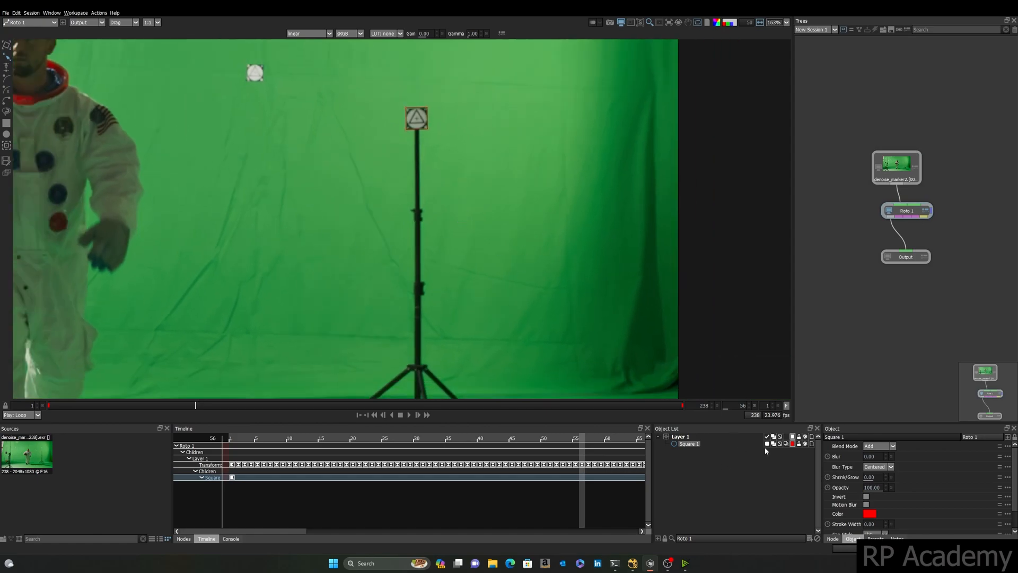
{"action": "scroll", "coordinate": [348, 488], "scroll_direction": "right", "scroll_amount": 4}
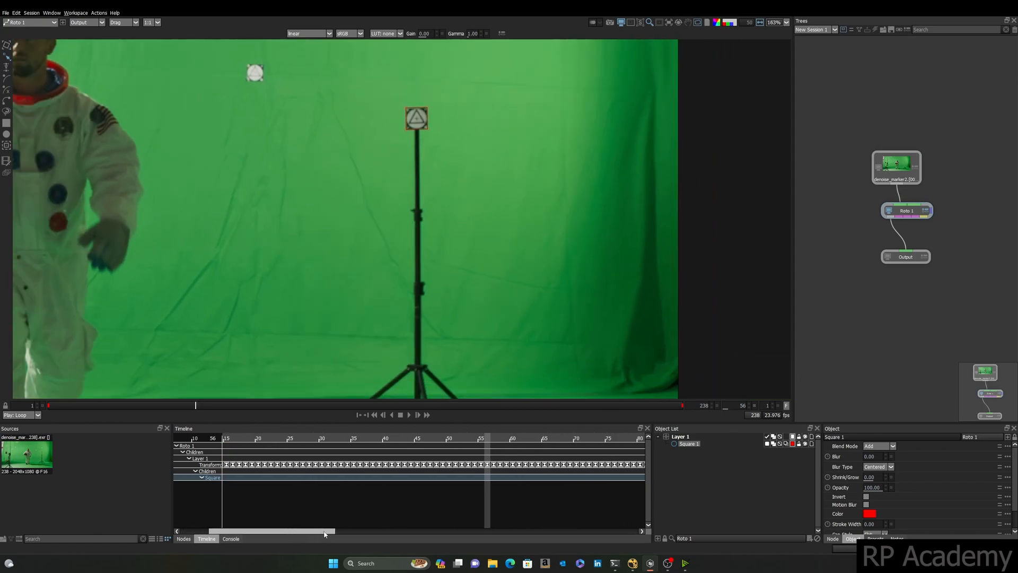
{"action": "left_click", "coordinate": [767, 444]}
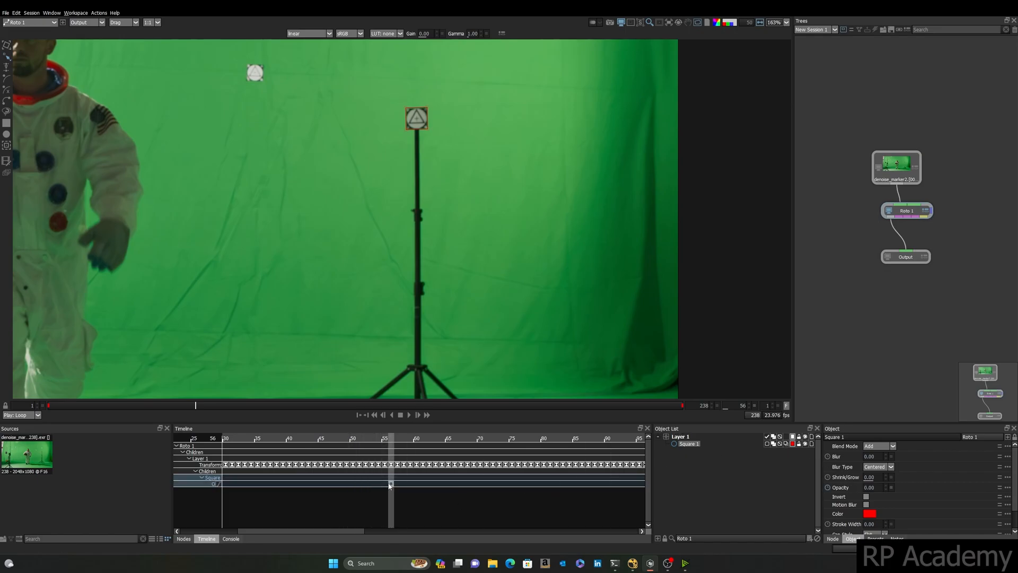
{"action": "left_click", "coordinate": [768, 444]}
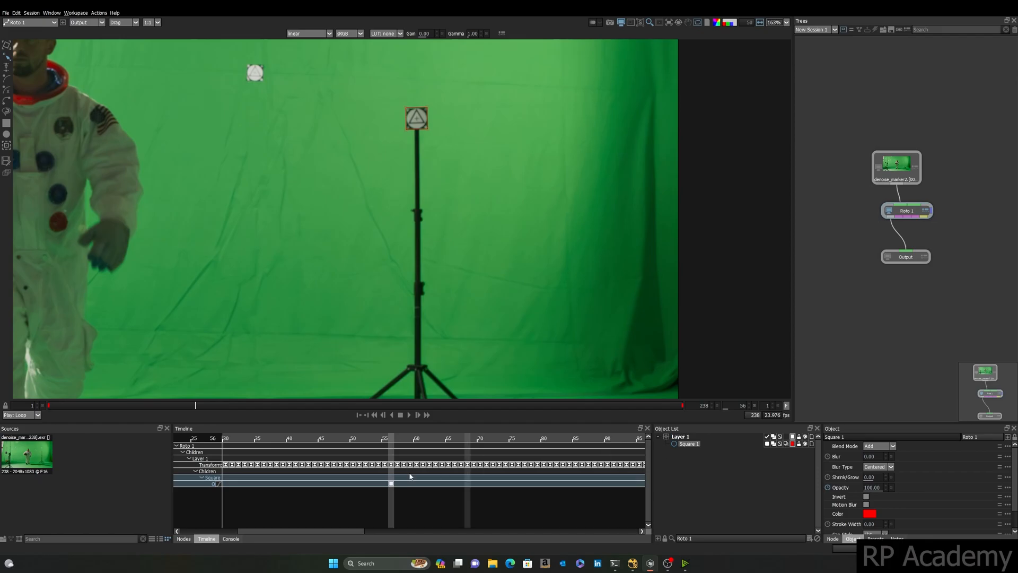
{"action": "key", "text": "Left"}
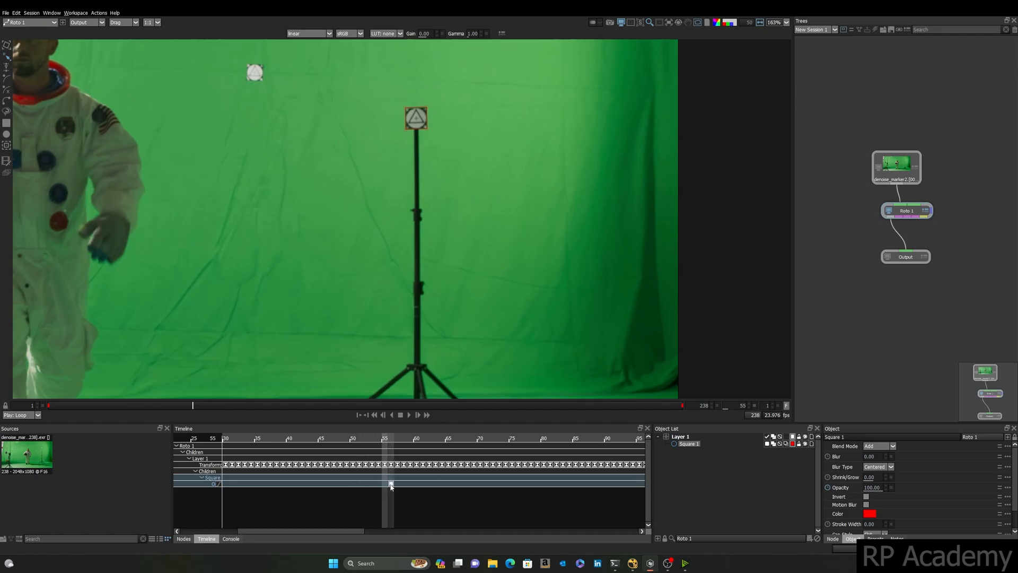
{"action": "left_click", "coordinate": [767, 444]}
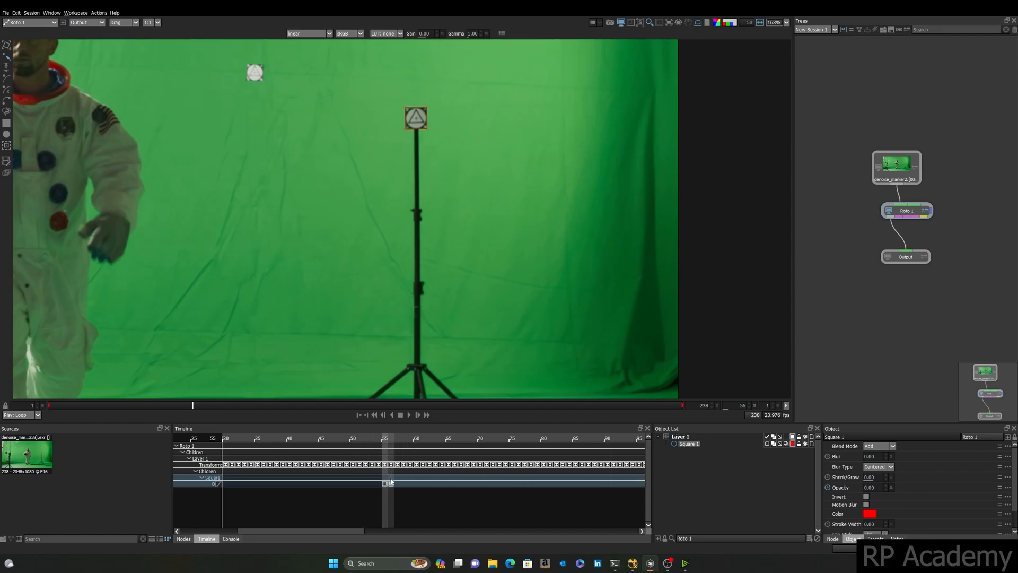
{"action": "key", "text": "Right"}
Keyframe the square shape's opacity to 100 at frame 117 and 0 at frame 118.
{"action": "left_click_drag", "start_coordinate": [228, 405], "coordinate": [348, 406]}
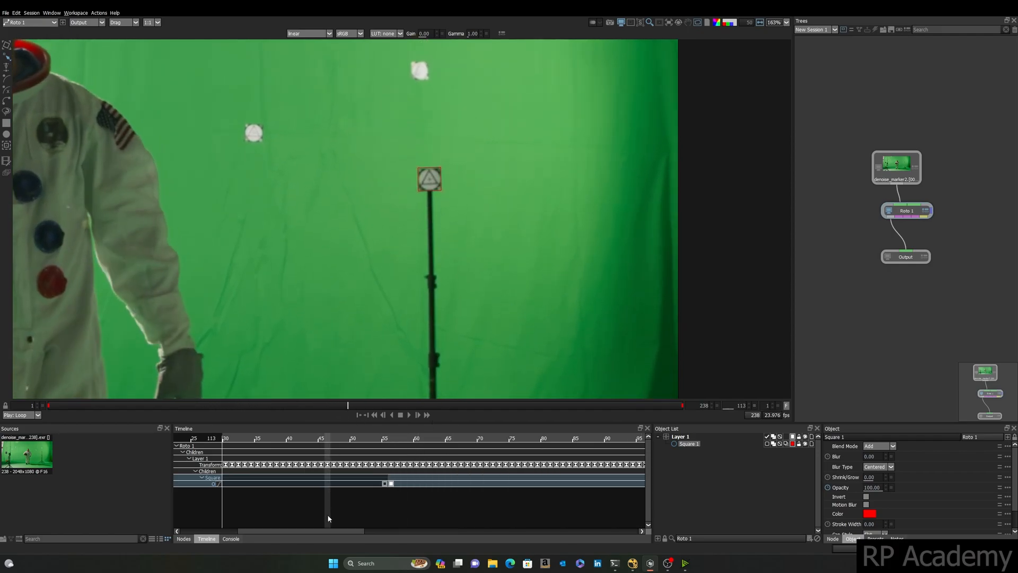
{"action": "left_click_drag", "start_coordinate": [339, 530], "coordinate": [435, 510]}
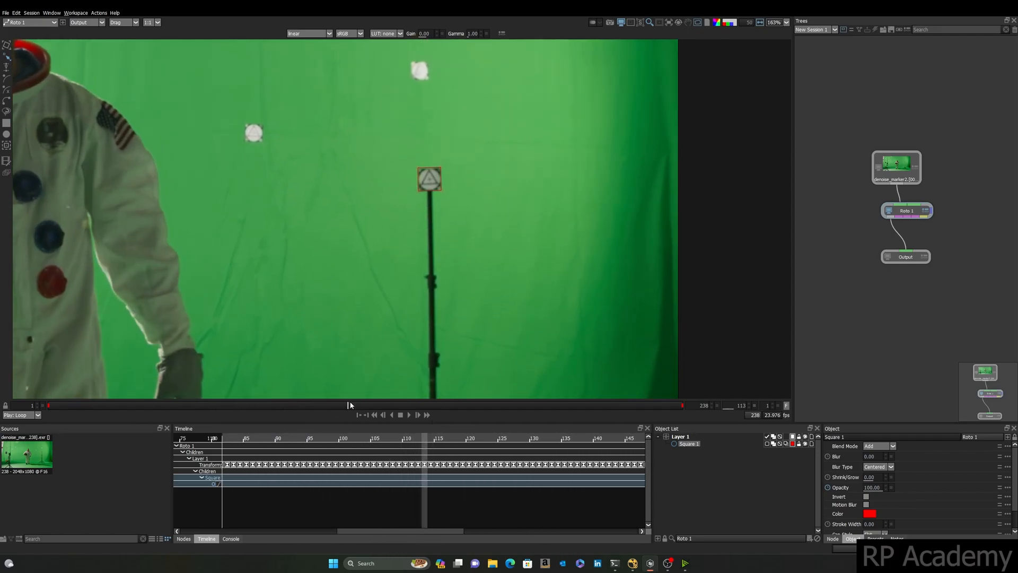
{"action": "left_click_drag", "start_coordinate": [349, 404], "coordinate": [358, 405]}
{"action": "left_click", "coordinate": [766, 444]}
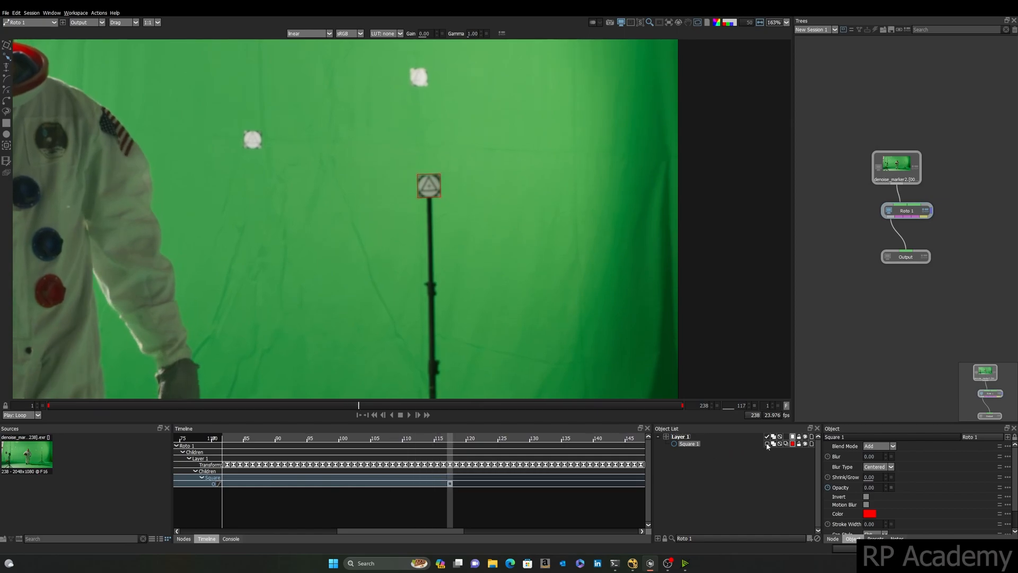
{"action": "key", "text": "Right"}
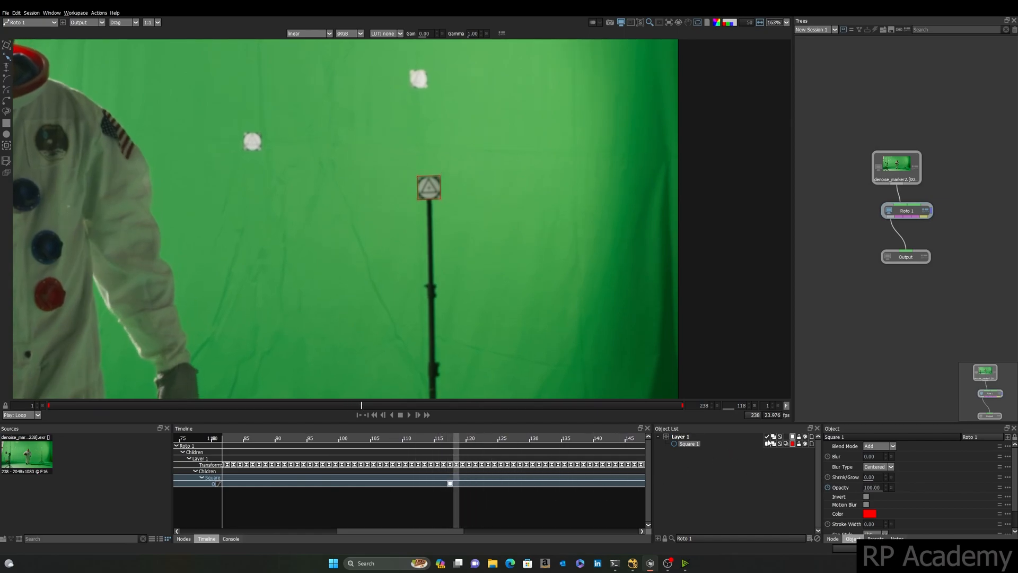
{"action": "left_click", "coordinate": [766, 445]}
{"action": "scroll", "coordinate": [485, 375], "scroll_direction": "down", "scroll_amount": 5}
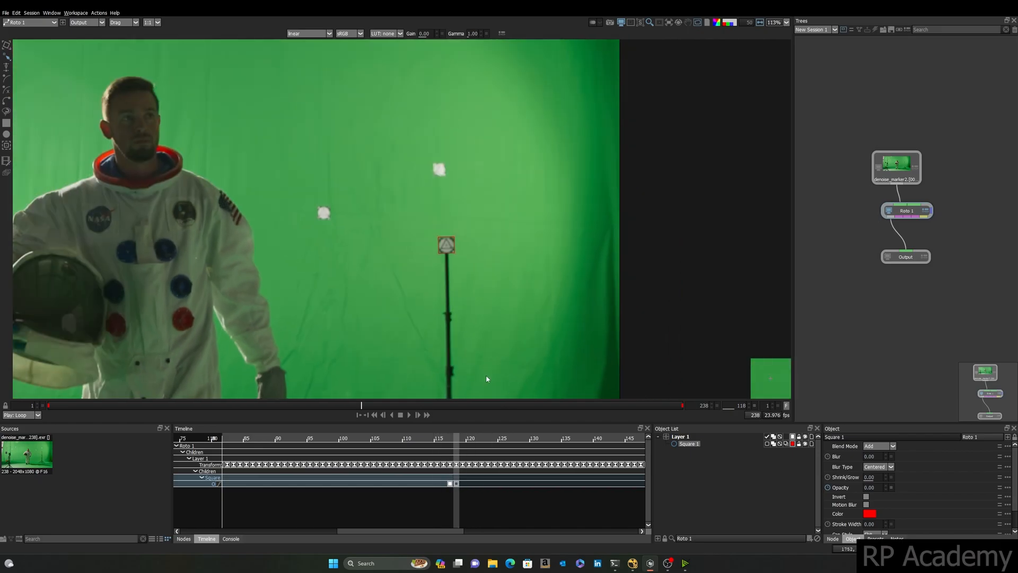
Deselect the square shape and scrub back to frame 80 to check it within its visible range.
{"action": "left_click", "coordinate": [494, 323]}
{"action": "scroll", "coordinate": [494, 322], "scroll_direction": "up", "scroll_amount": 2}
{"action": "mouse_move", "coordinate": [360, 405]}
{"action": "left_mouse_down"}
{"action": "mouse_move", "coordinate": [469, 398]}
{"action": "mouse_move", "coordinate": [234, 404]}
{"action": "mouse_move", "coordinate": [162, 391]}
{"action": "mouse_move", "coordinate": [218, 408]}
{"action": "mouse_move", "coordinate": [415, 408]}
{"action": "mouse_move", "coordinate": [259, 407]}
{"action": "left_mouse_up"}
{"action": "key", "text": "v"}
{"action": "key", "text": "v"}
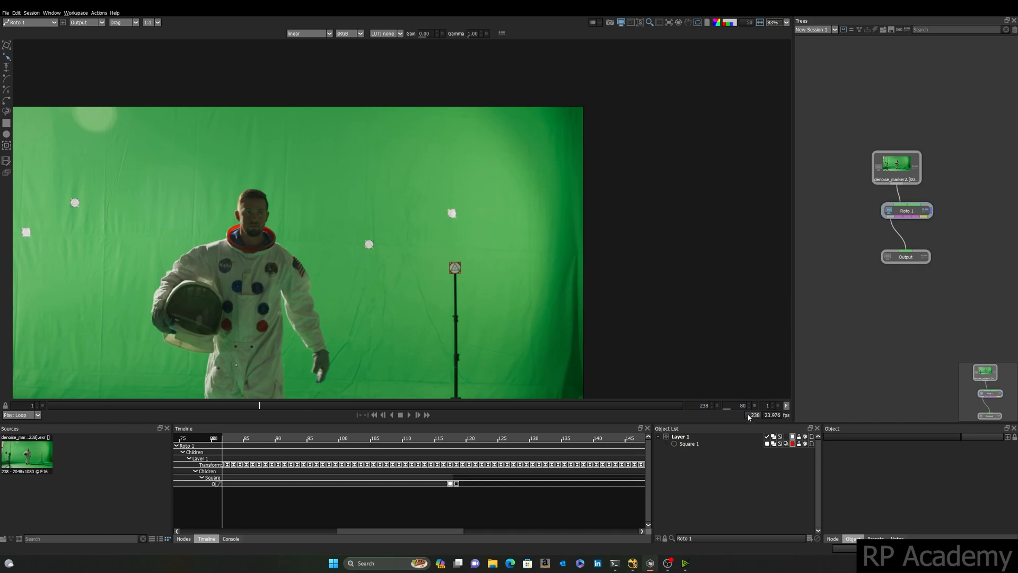
Select Layer 1 with its square and export them to the Desktop as Nuke 6.2+ Shapes, named Pole.
{"action": "left_click", "coordinate": [672, 435]}
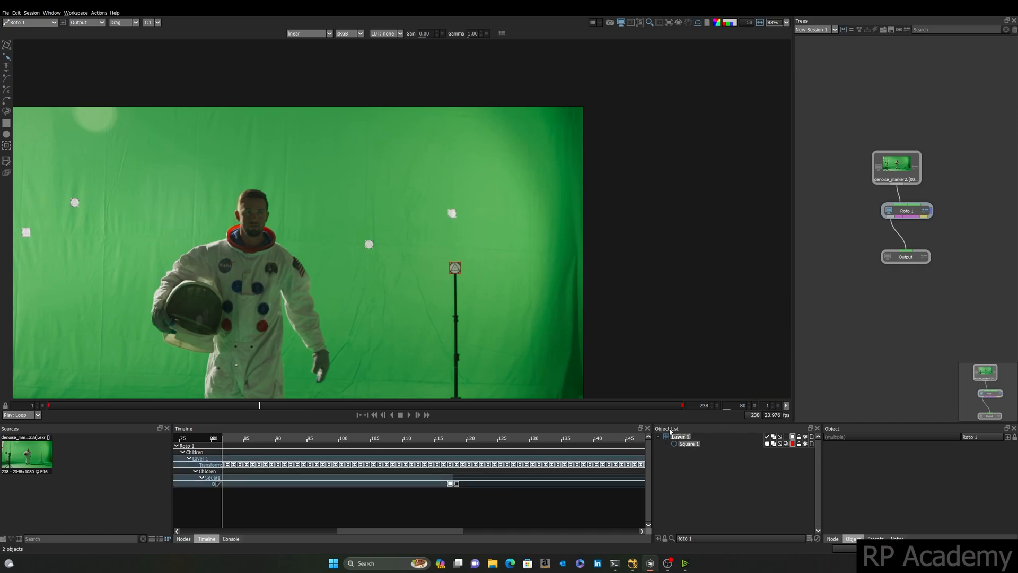
{"action": "left_click", "coordinate": [6, 13]}
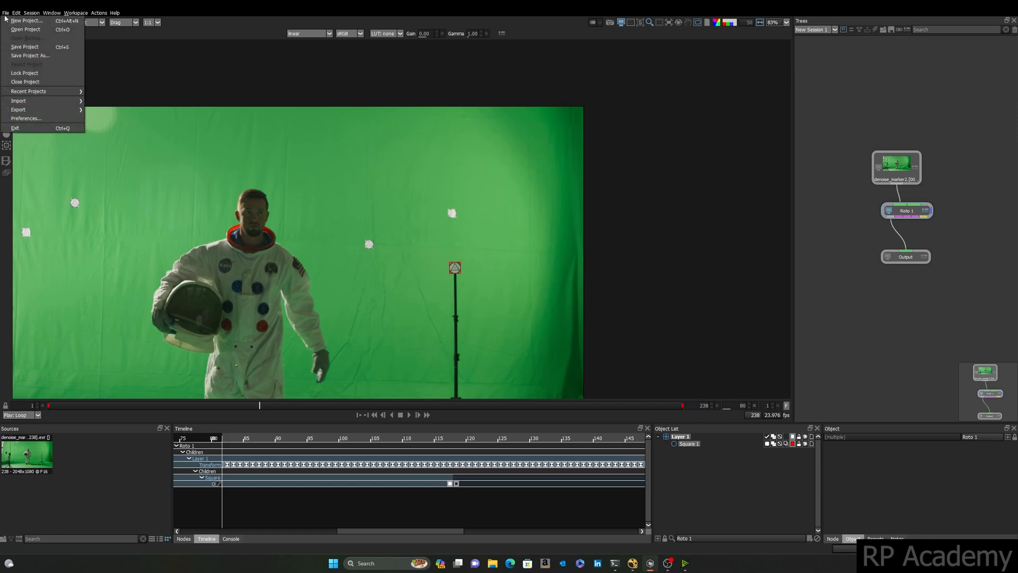
{"action": "mouse_move", "coordinate": [19, 110]}
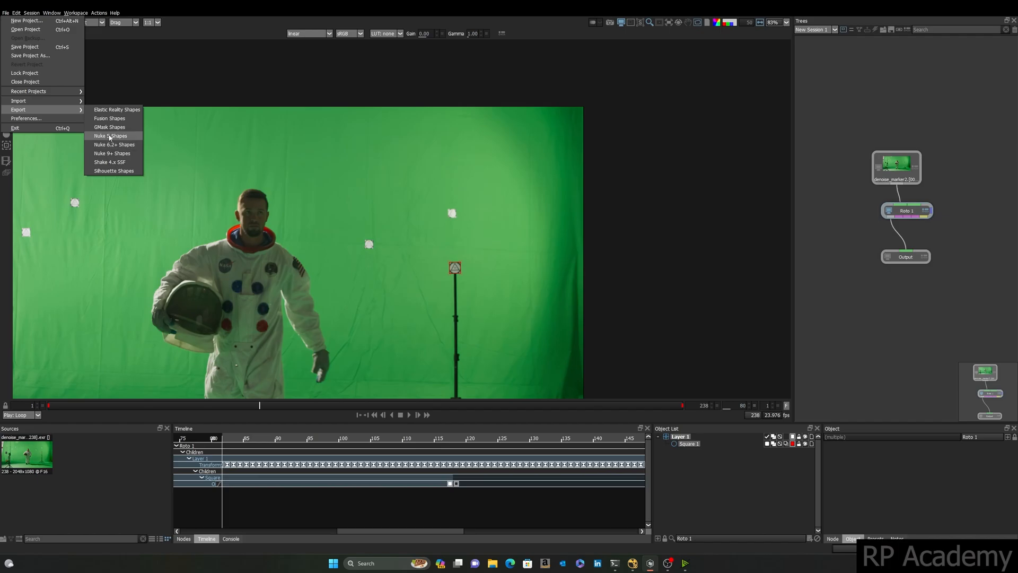
{"action": "left_click", "coordinate": [118, 145]}
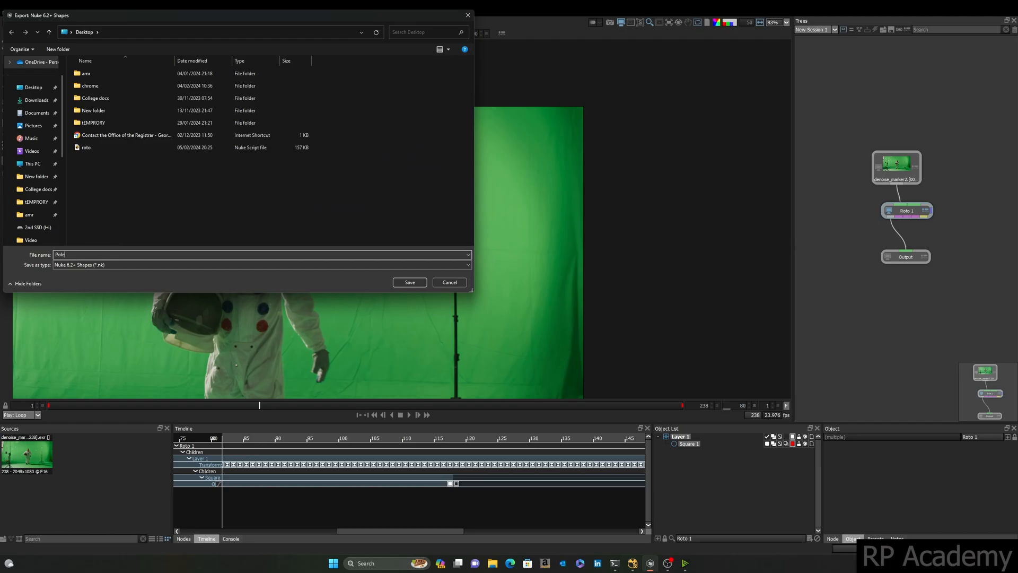
{"action": "left_click", "coordinate": [410, 282]}
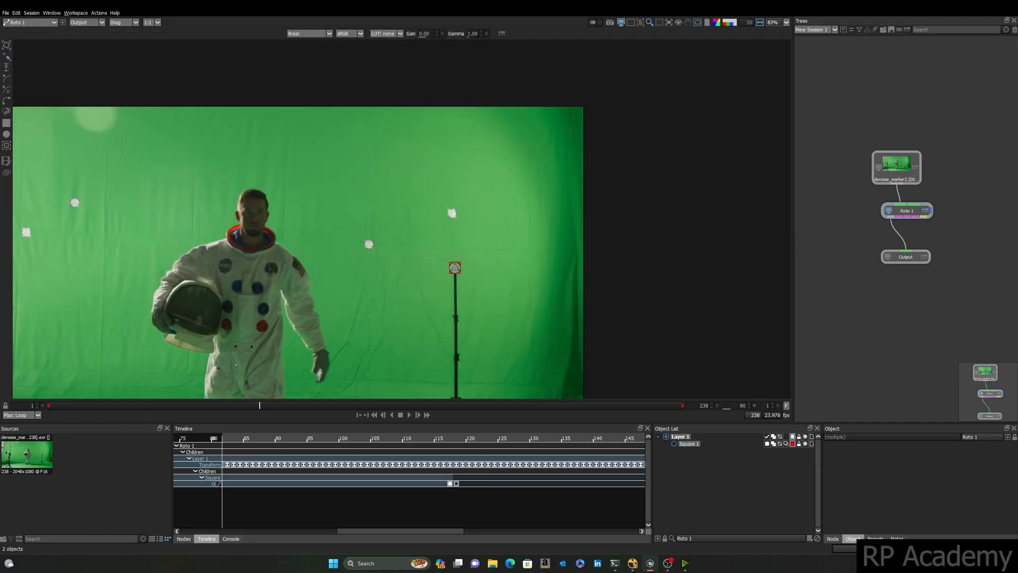
Locate the exported Pole file on the desktop, switch to NukeX and shrink its window so the desktop icons stay accessible.
{"action": "key", "text": "super+d"}
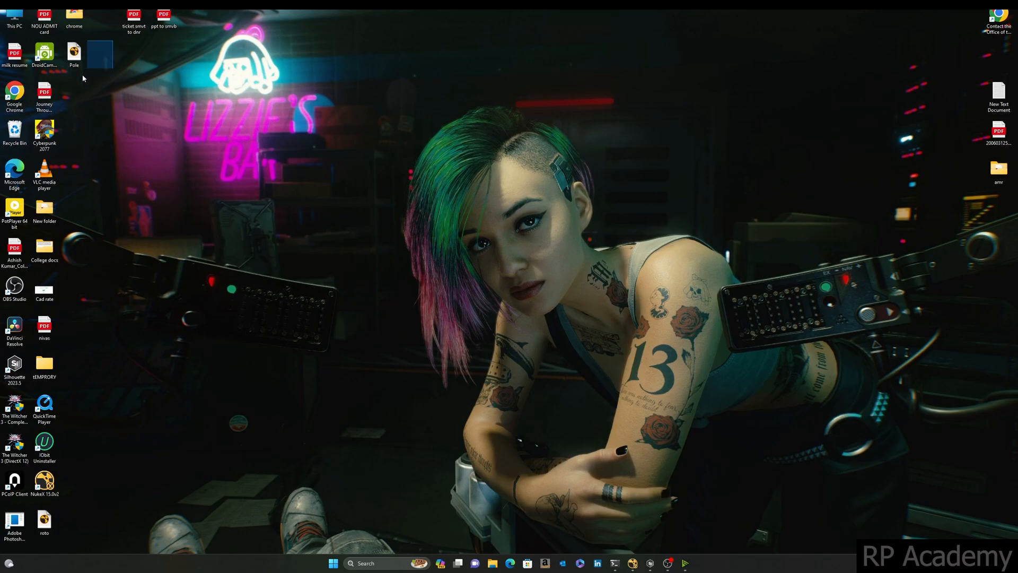
{"action": "left_click", "coordinate": [74, 52]}
{"action": "left_click", "coordinate": [632, 563]}
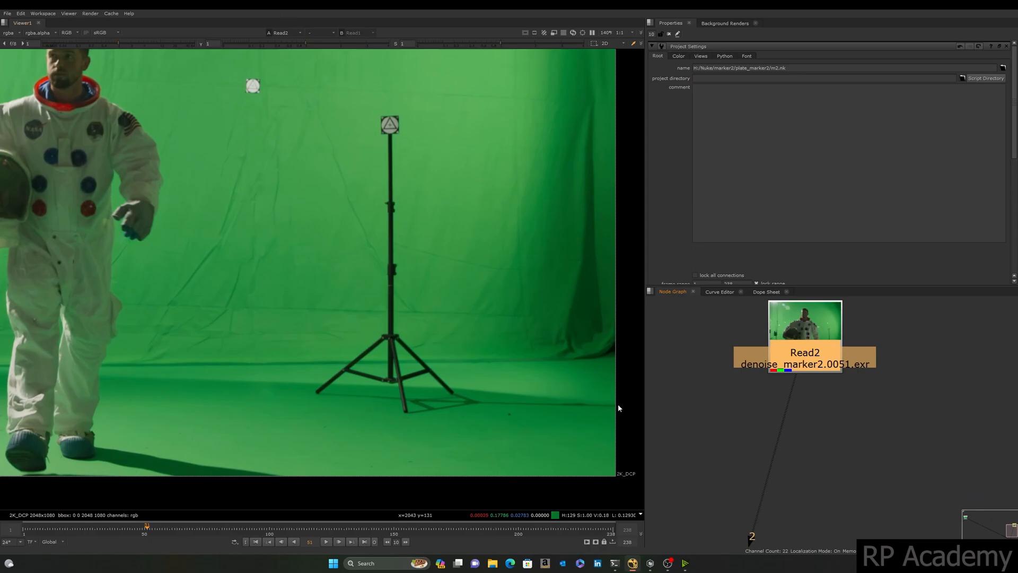
{"action": "scroll", "coordinate": [747, 437], "scroll_direction": "down", "scroll_amount": 5}
{"action": "middle_click_drag", "start_coordinate": [747, 437], "coordinate": [798, 417]}
{"action": "double_click", "coordinate": [326, 11]}
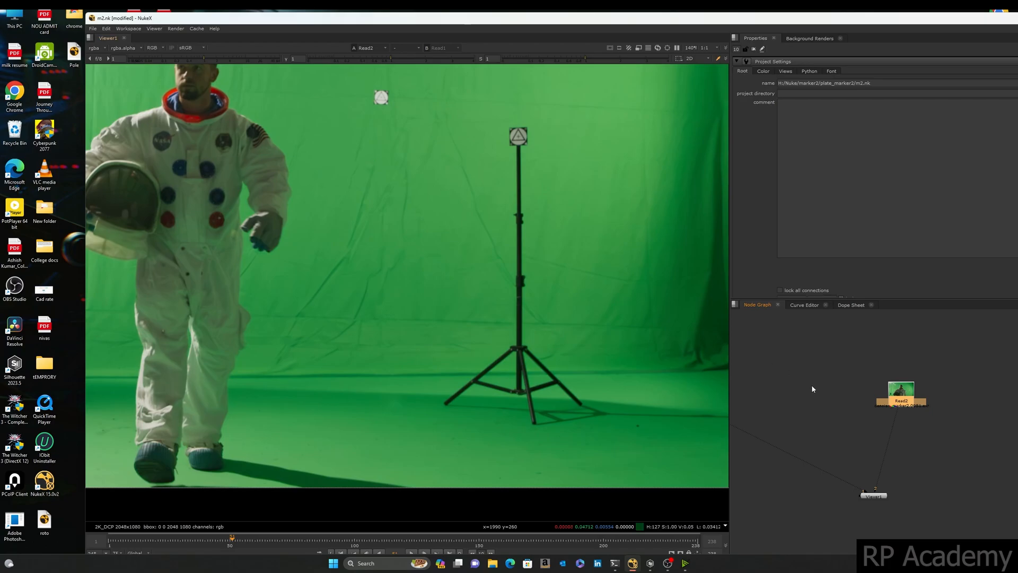
Bring the desktop's Pole file directly into the node graph, then delete the imported node.
{"action": "left_click_drag", "start_coordinate": [74, 53], "coordinate": [846, 374]}
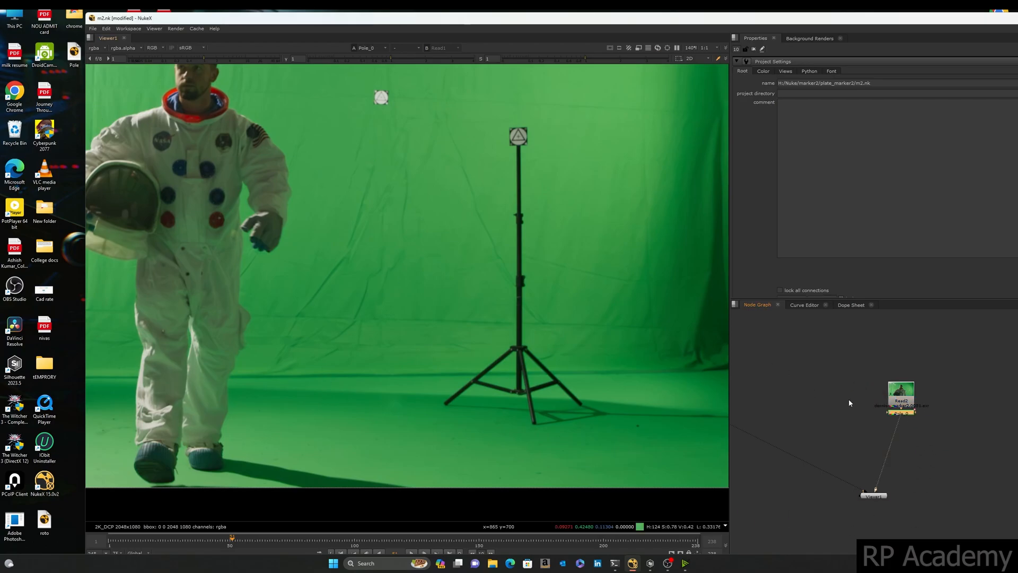
{"action": "scroll", "coordinate": [906, 427], "scroll_direction": "up", "scroll_amount": 4}
{"action": "left_click_drag", "start_coordinate": [893, 398], "coordinate": [964, 424]}
{"action": "key", "text": "Delete"}
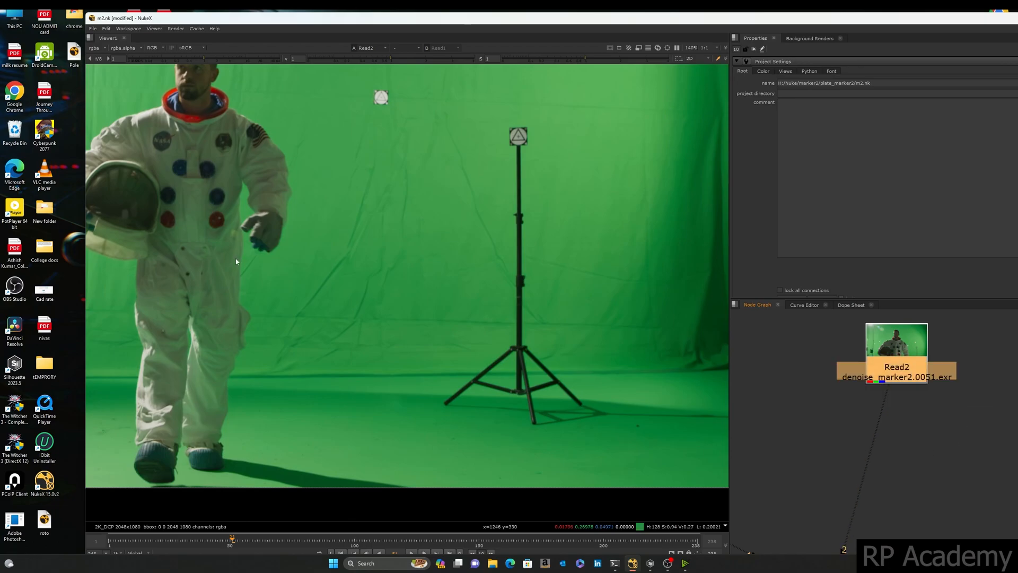
Open the Pole file in Notepad, copy its entire script text and close Notepad.
{"action": "right_click", "coordinate": [75, 60]}
{"action": "right_click", "coordinate": [73, 57]}
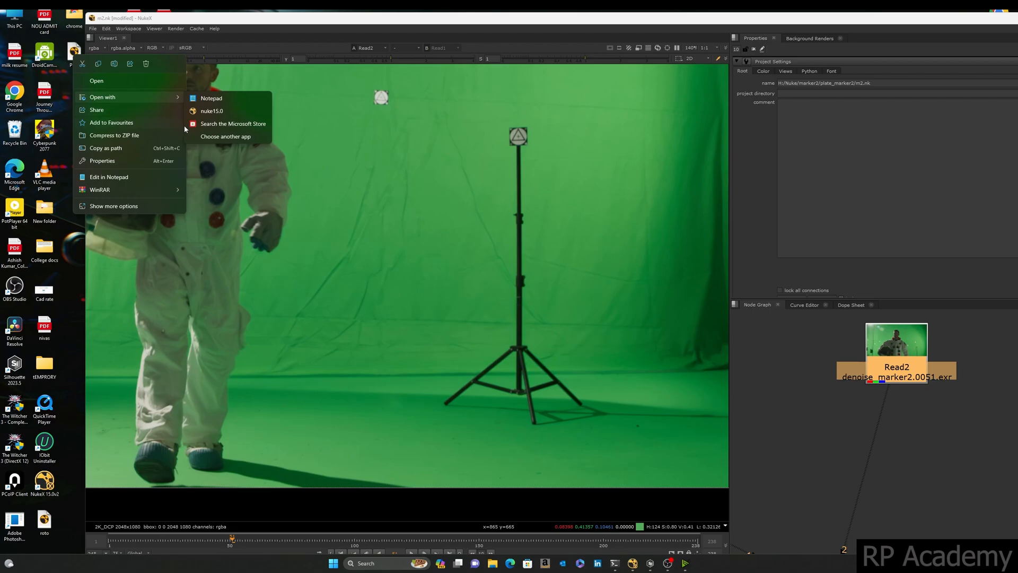
{"action": "left_click", "coordinate": [230, 107]}
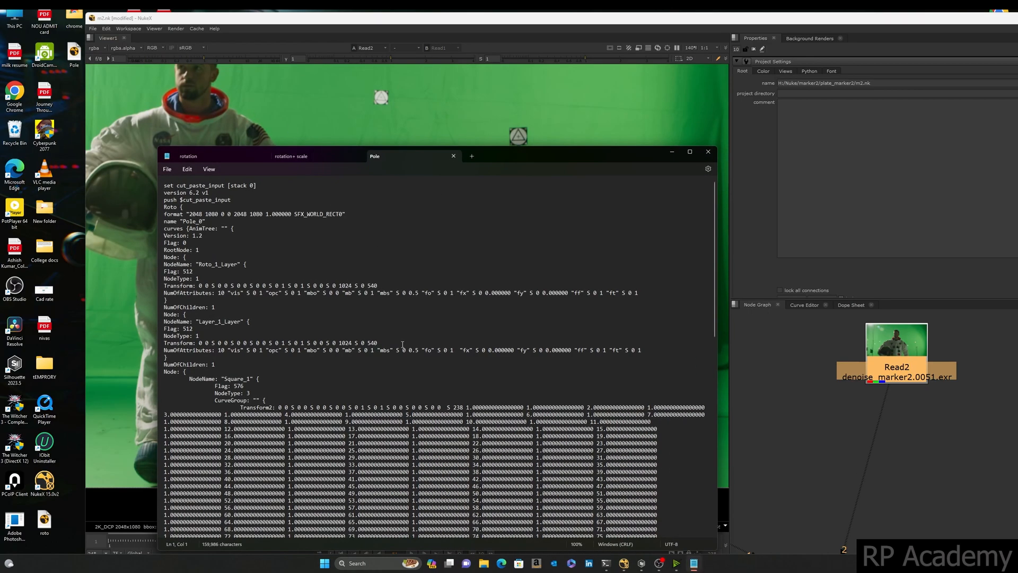
{"action": "key", "text": "ctrl+a"}
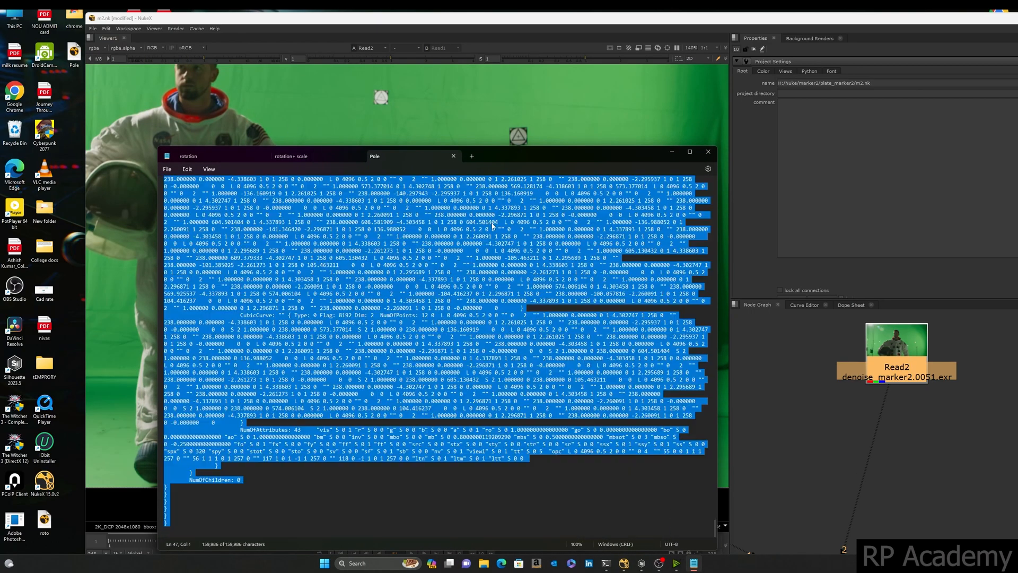
{"action": "left_click", "coordinate": [453, 156]}
{"action": "left_click", "coordinate": [707, 152]}
Paste the copied Pole script beside Read2 in the node graph, then delete the pasted node.
{"action": "left_click", "coordinate": [807, 424]}
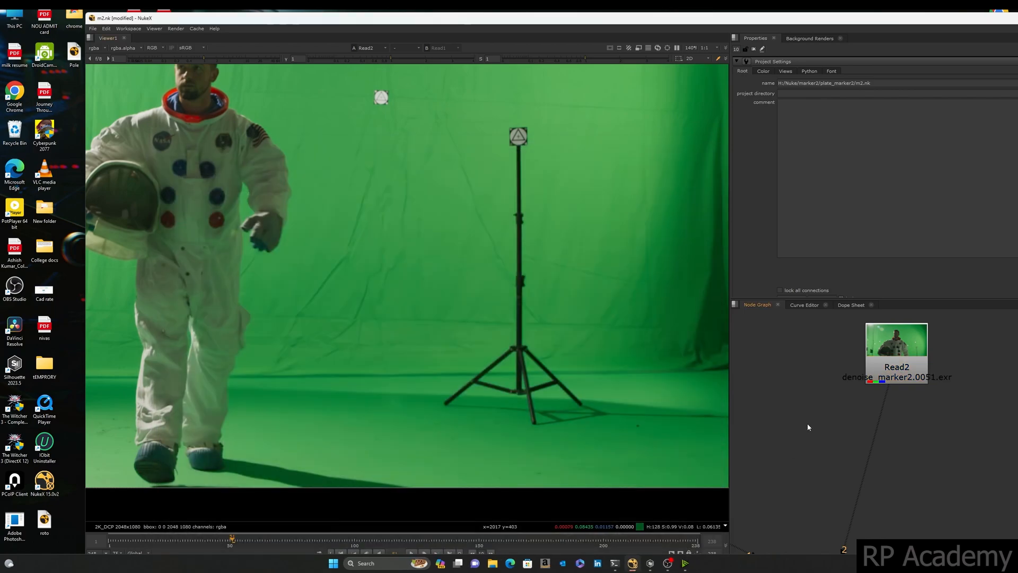
{"action": "key", "text": "ctrl+v"}
{"action": "mouse_move", "coordinate": [815, 422]}
{"action": "left_mouse_down"}
{"action": "mouse_move", "coordinate": [801, 420]}
{"action": "mouse_move", "coordinate": [808, 414]}
{"action": "left_mouse_up"}
{"action": "key", "text": "Delete"}
{"action": "left_click", "coordinate": [92, 28]}
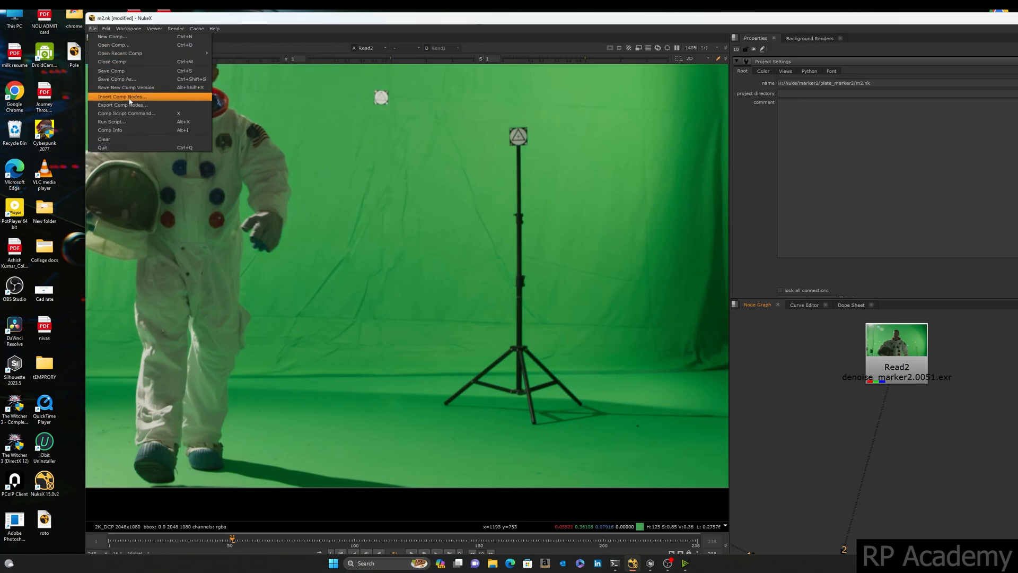
{"action": "left_click", "coordinate": [122, 97]}
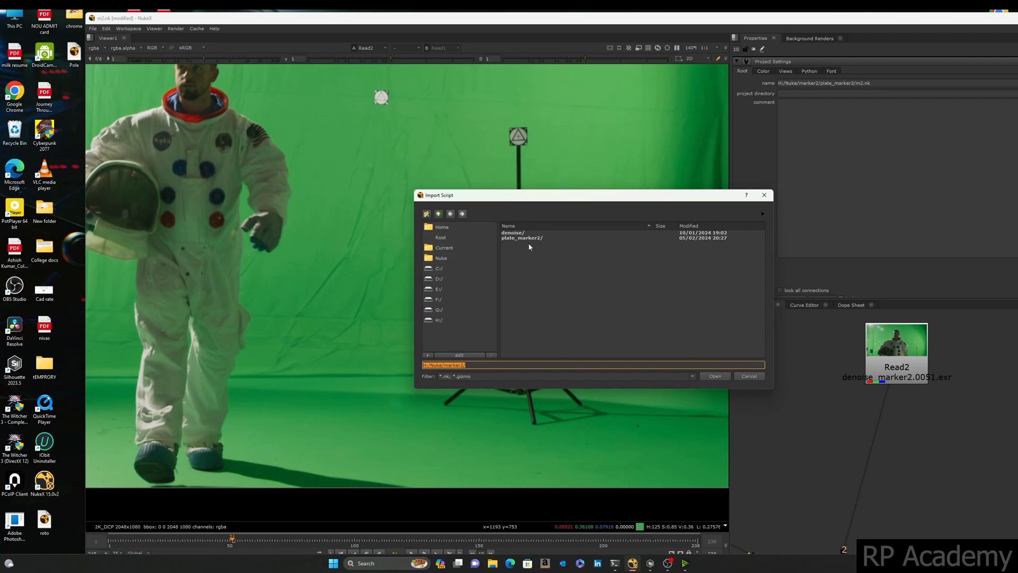
{"action": "left_click", "coordinate": [450, 240]}
{"action": "left_click", "coordinate": [449, 248]}
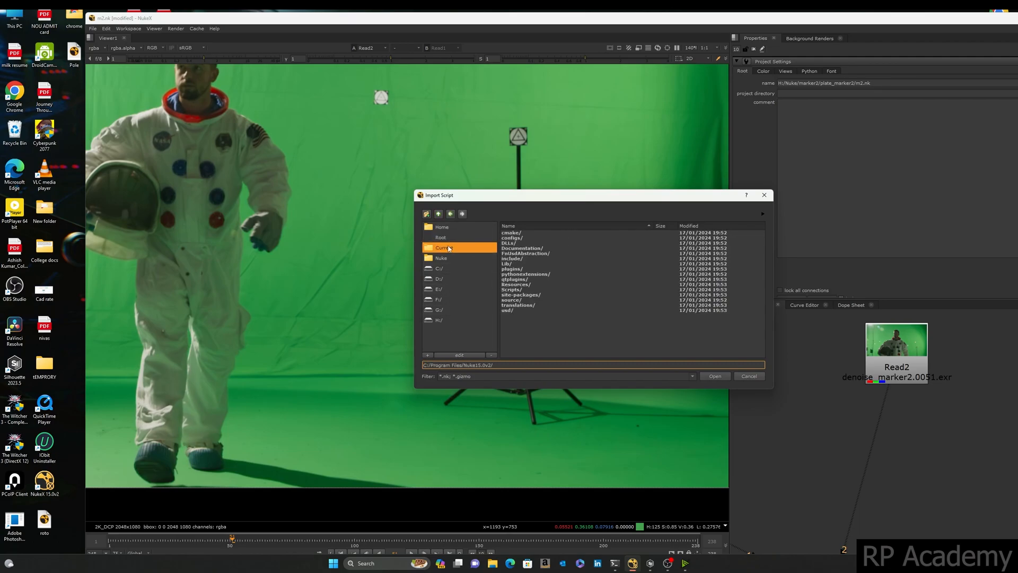
{"action": "left_click", "coordinate": [748, 376]}
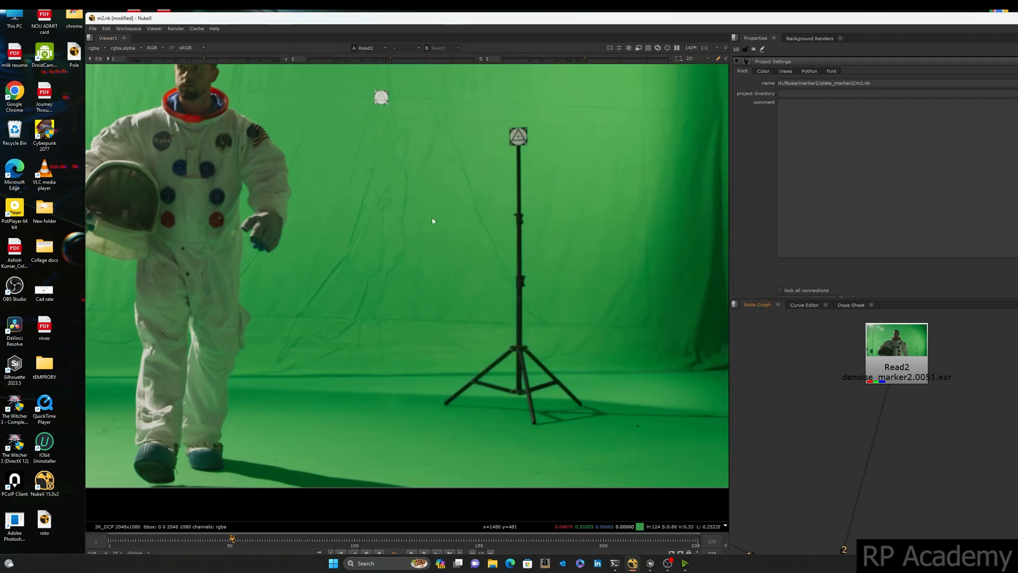
Bring the desktop's Pole file into the node graph beside Read2 again and maximize the NukeX window.
{"action": "middle_click_drag", "start_coordinate": [781, 438], "coordinate": [758, 257]}
{"action": "left_click_drag", "start_coordinate": [963, 10], "coordinate": [964, 24]}
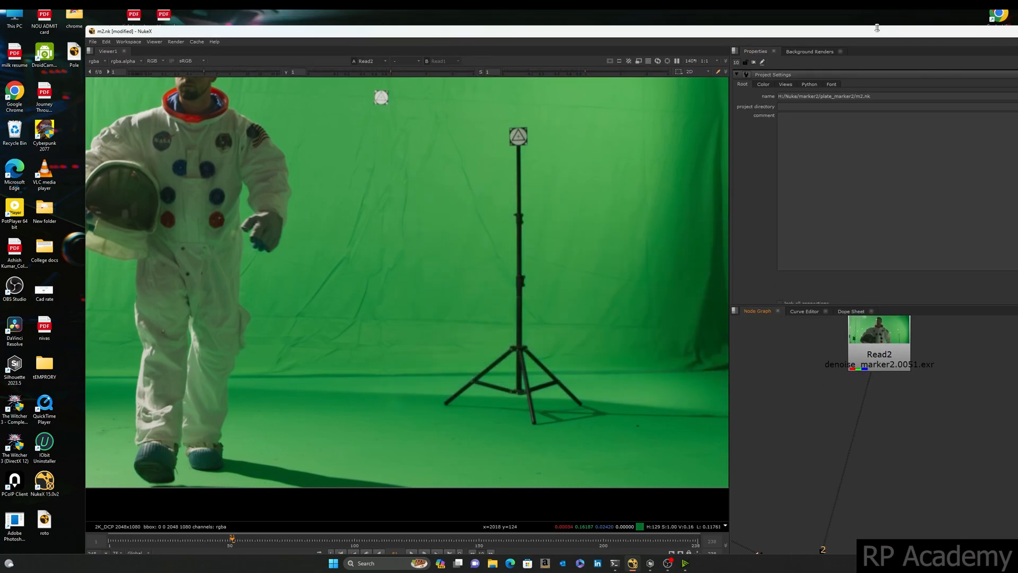
{"action": "left_click_drag", "start_coordinate": [73, 63], "coordinate": [939, 412]}
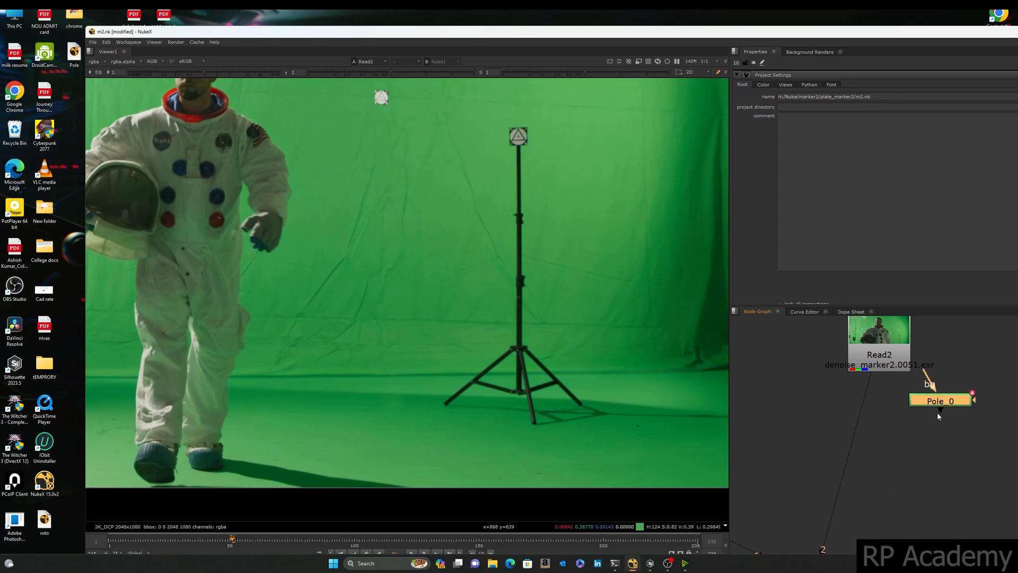
{"action": "left_click_drag", "start_coordinate": [916, 35], "coordinate": [676, 21]}
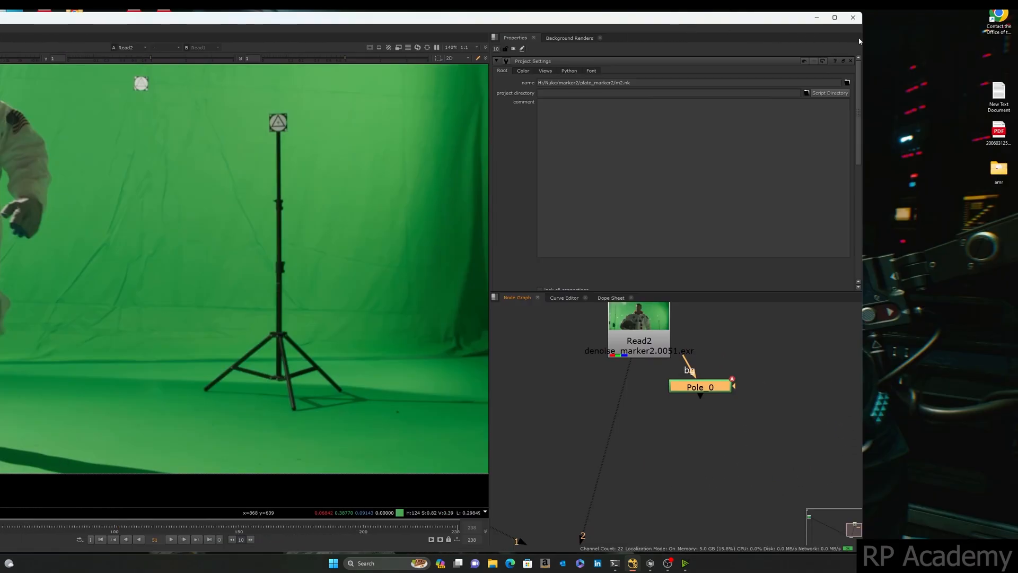
{"action": "left_click", "coordinate": [835, 18]}
Connect the Pole_0 node's bg input to Read2 and open its properties at the Square_1 shape.
{"action": "middle_click_drag", "start_coordinate": [839, 369], "coordinate": [845, 419]}
{"action": "left_click", "coordinate": [845, 411]}
{"action": "left_click_drag", "start_coordinate": [842, 398], "coordinate": [820, 373]}
{"action": "double_click", "coordinate": [865, 435]}
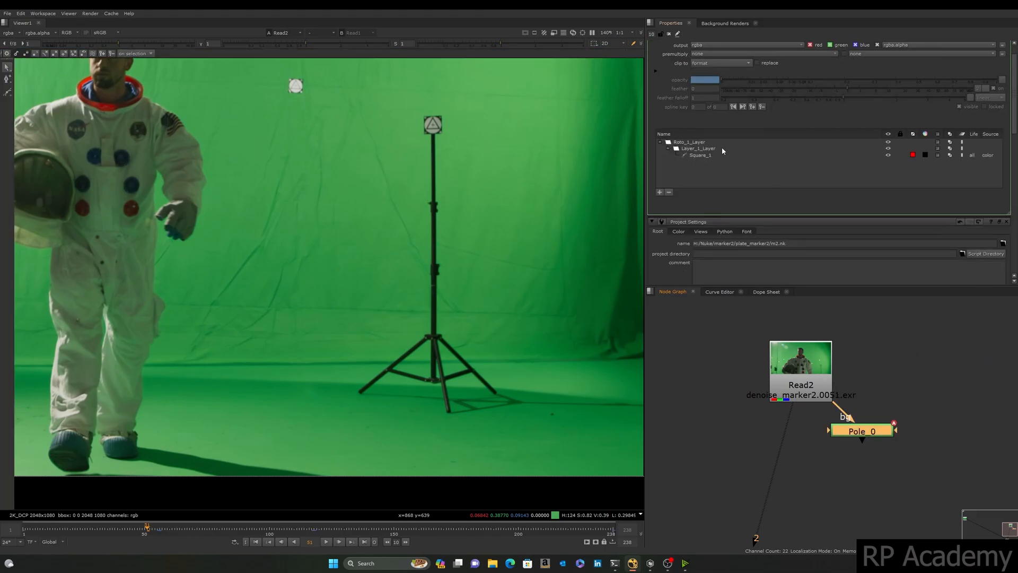
{"action": "left_click", "coordinate": [706, 156]}
Restore the timeline range to Global and scrub to frame 88 to check the imported shape's tracking on the pole marker.
{"action": "middle_click_drag", "start_coordinate": [446, 125], "coordinate": [362, 207]}
{"action": "scroll", "coordinate": [361, 206], "scroll_direction": "up", "scroll_amount": 4}
{"action": "left_click", "coordinate": [466, 328]}
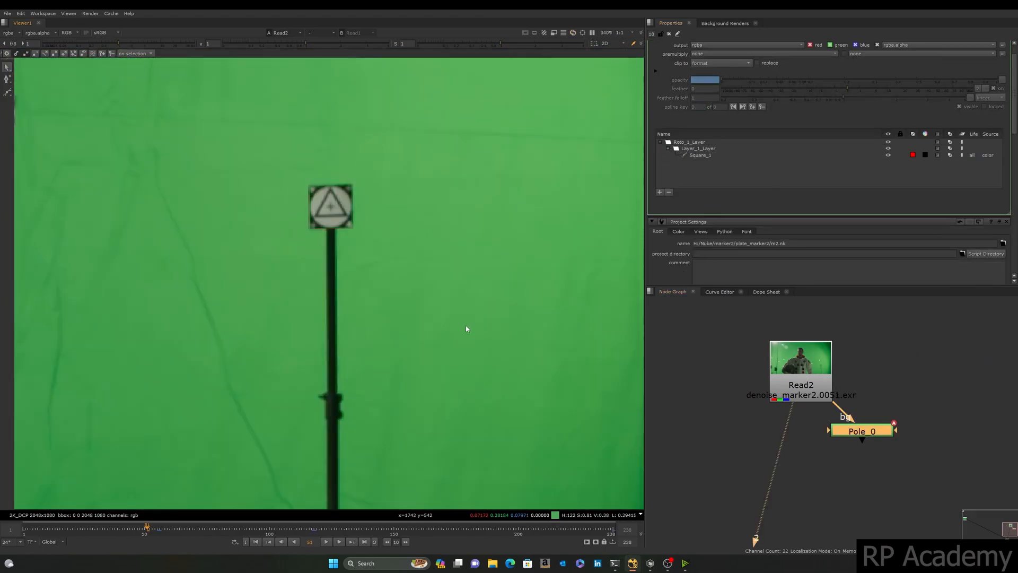
{"action": "middle_click_drag", "start_coordinate": [175, 491], "coordinate": [183, 472]}
{"action": "scroll", "coordinate": [165, 534], "scroll_direction": "up", "scroll_amount": 5}
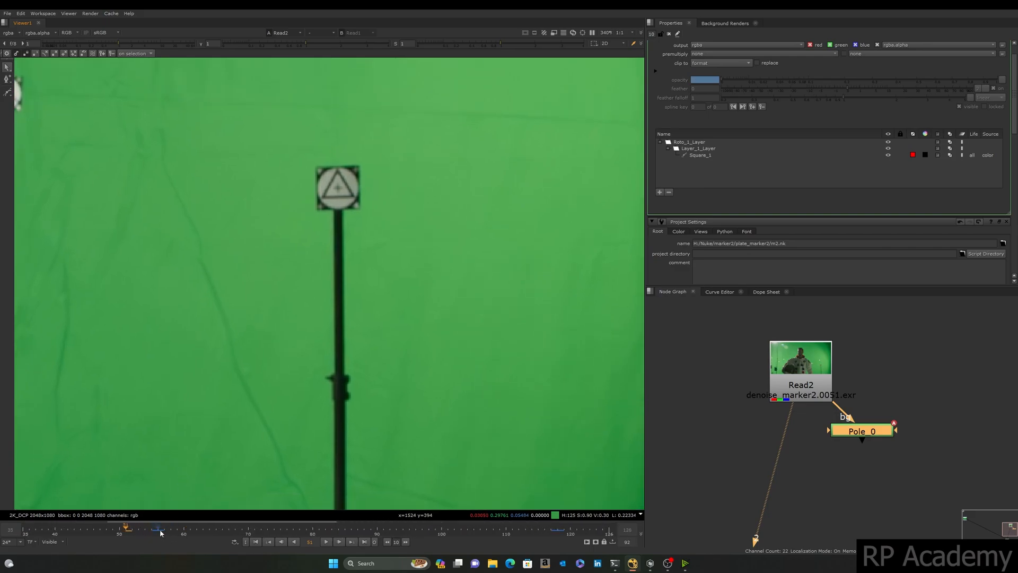
{"action": "left_click", "coordinate": [59, 541]}
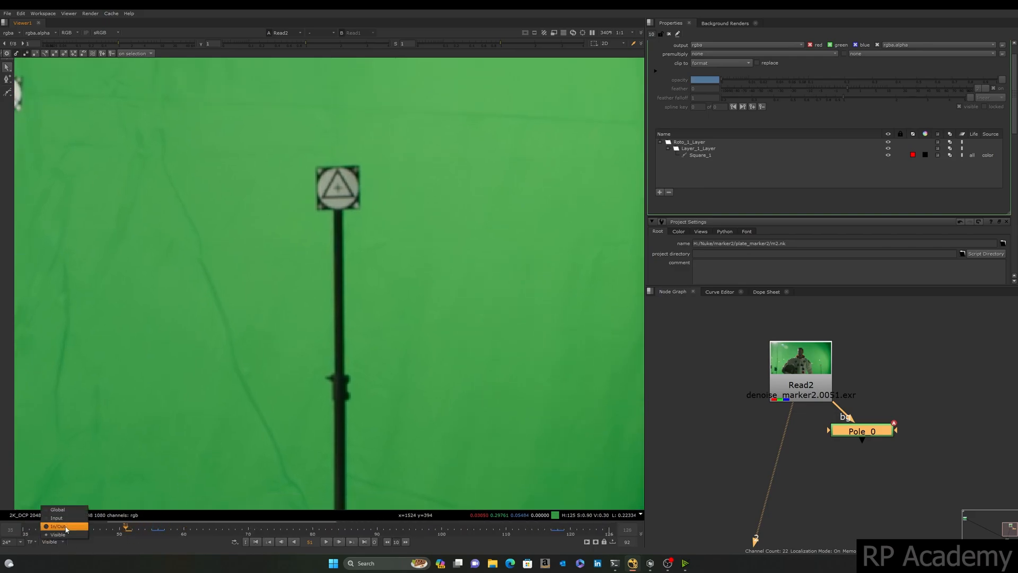
{"action": "left_click", "coordinate": [66, 516]}
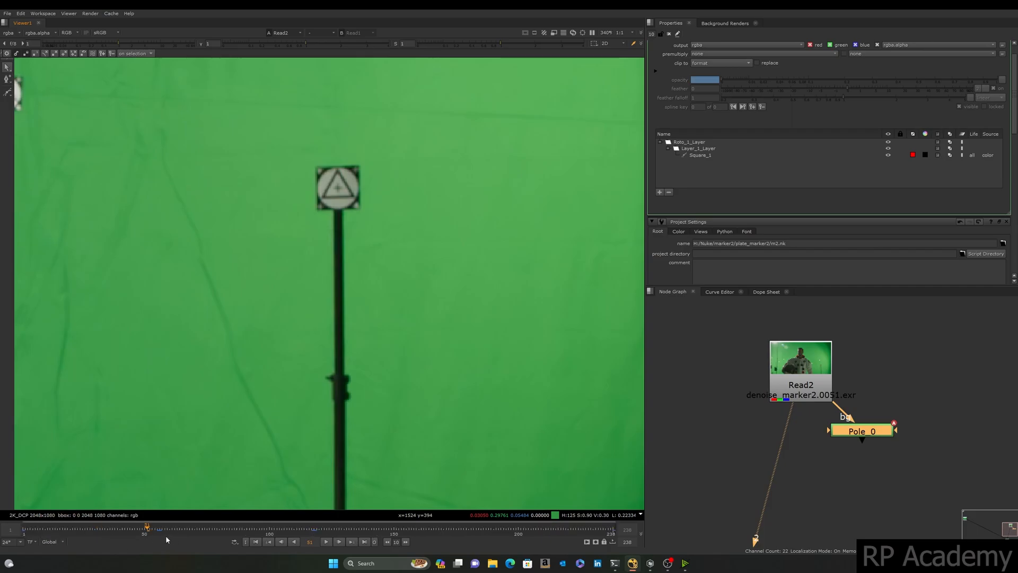
{"action": "scroll", "coordinate": [363, 318], "scroll_direction": "down", "scroll_amount": 5}
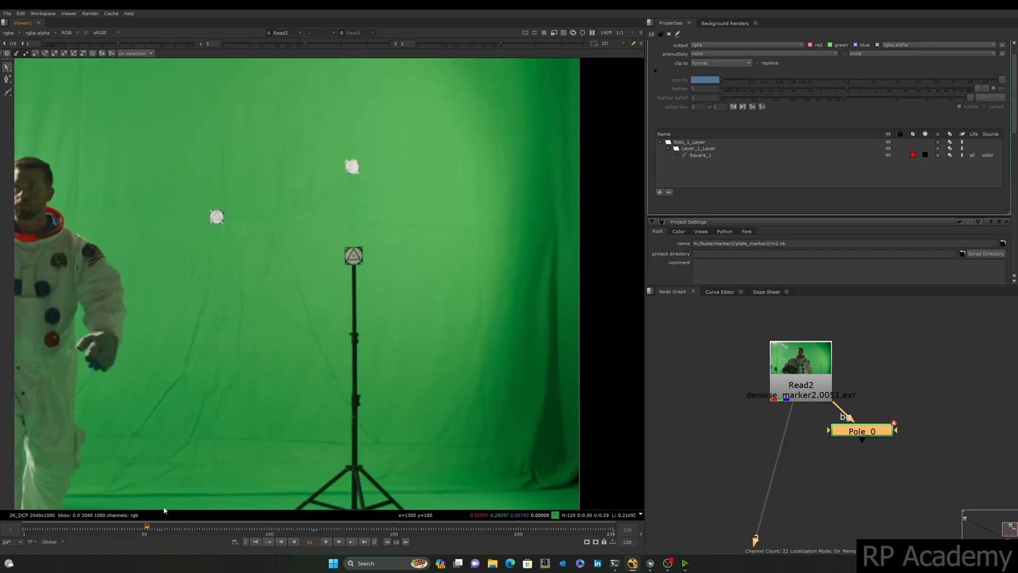
{"action": "left_click_drag", "start_coordinate": [144, 527], "coordinate": [241, 510]}
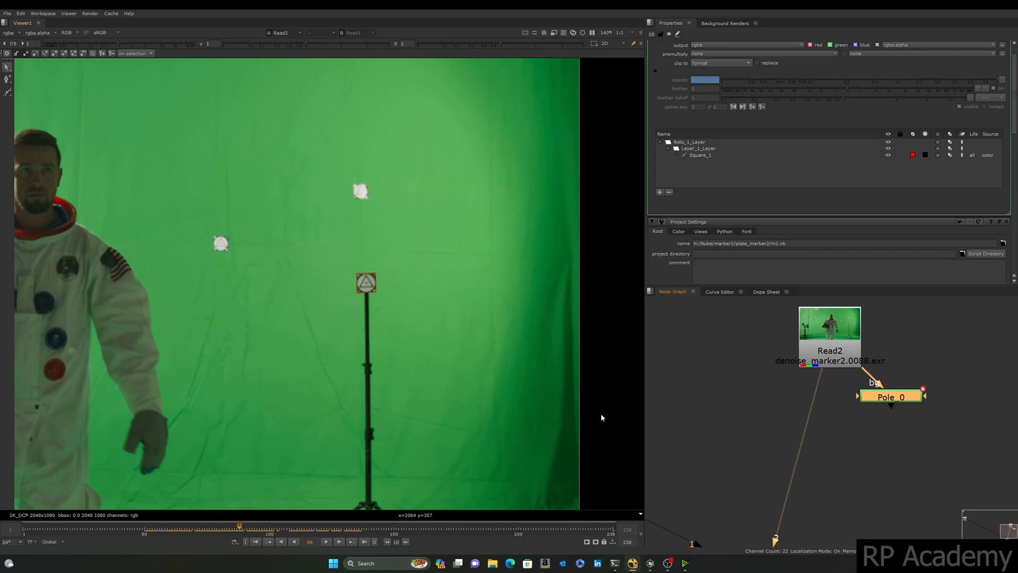
Create a Roto node beside Pole_0 and connect its bg input to Read2.
{"action": "left_click", "coordinate": [742, 393]}
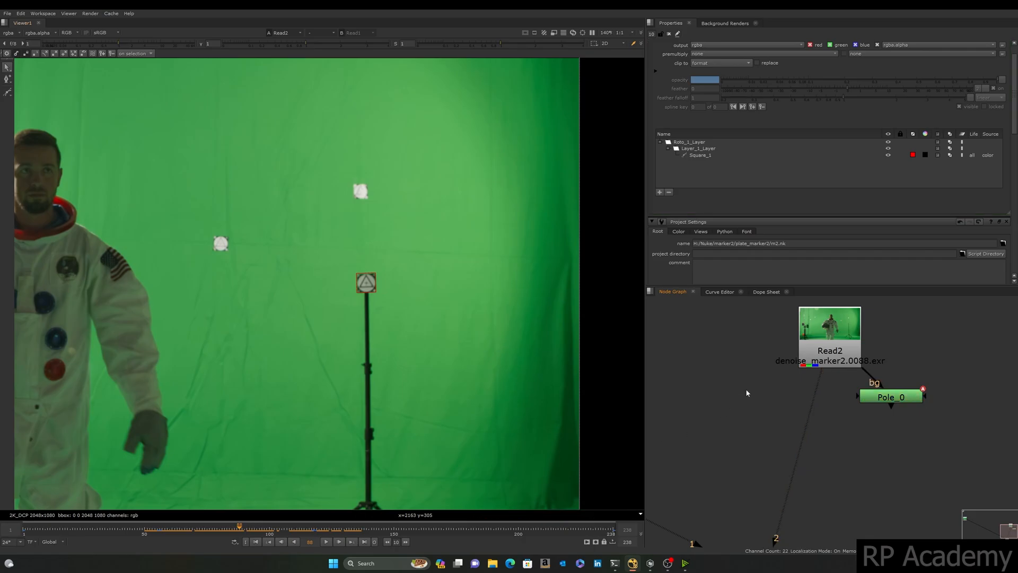
{"action": "key", "text": "o"}
{"action": "mouse_move", "coordinate": [731, 366]}
{"action": "left_mouse_down"}
{"action": "mouse_move", "coordinate": [805, 326]}
{"action": "mouse_move", "coordinate": [734, 366]}
{"action": "left_mouse_up"}
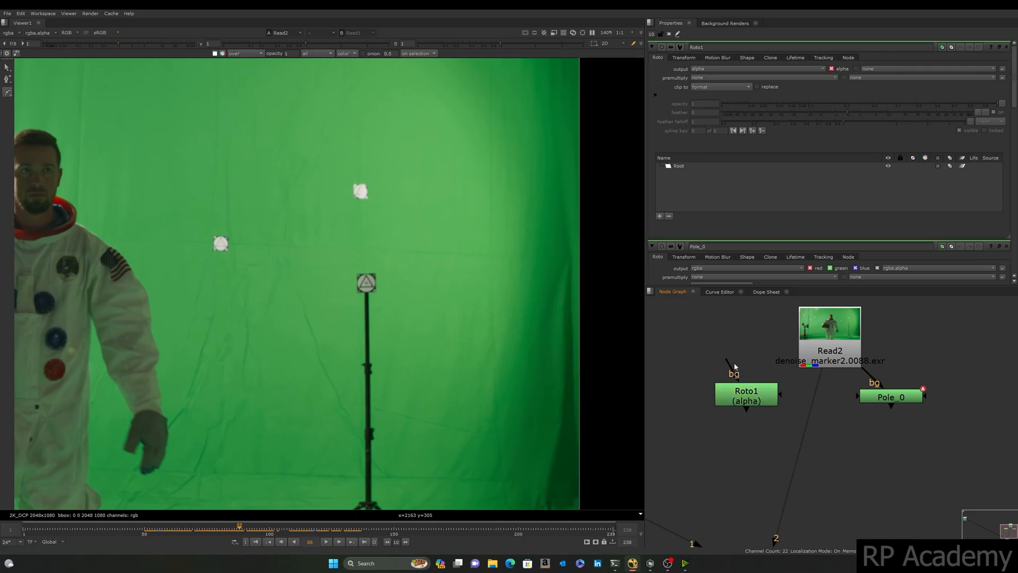
{"action": "left_click_drag", "start_coordinate": [809, 333], "coordinate": [810, 334]}
{"action": "middle_click_drag", "start_coordinate": [757, 431], "coordinate": [740, 408]}
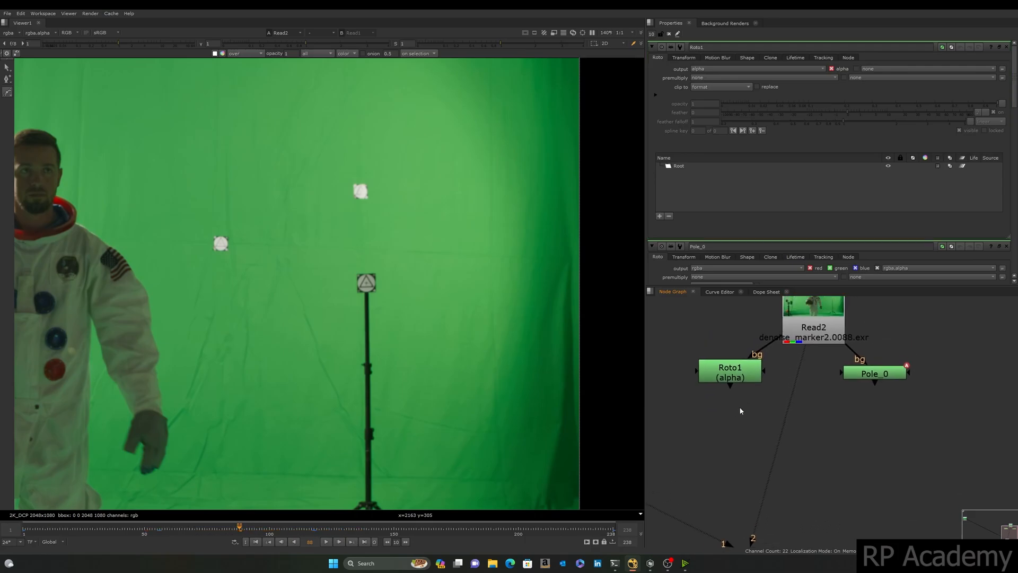
Compare the output channel settings of the Roto1 and Pole_0 nodes.
{"action": "left_click", "coordinate": [737, 378]}
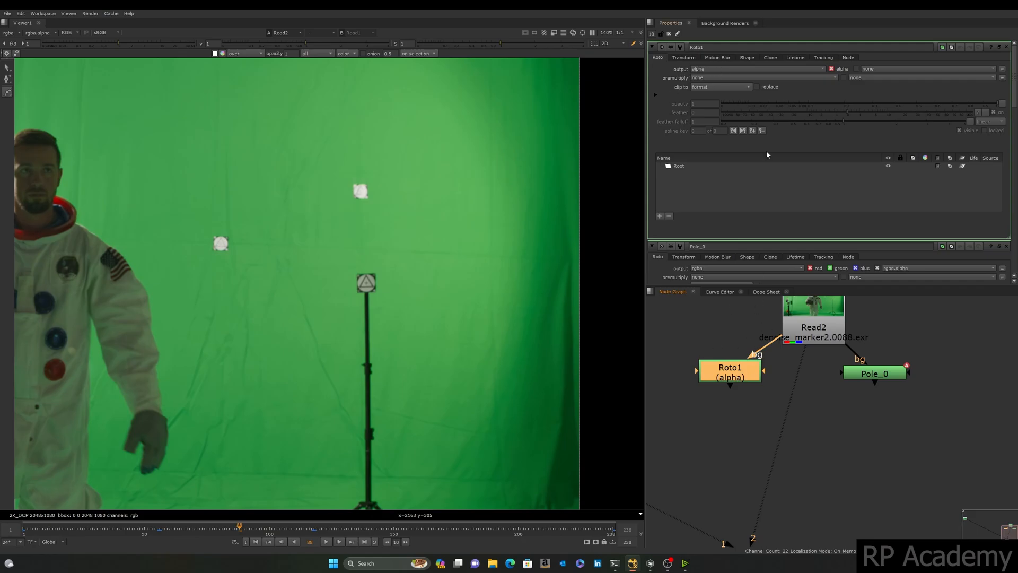
{"action": "left_click", "coordinate": [884, 374]}
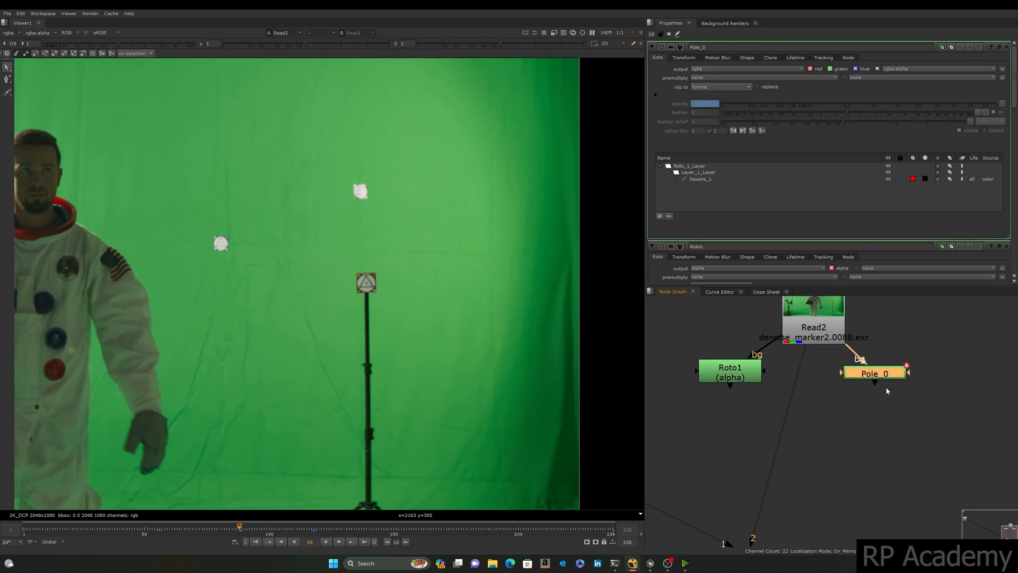
{"action": "left_click", "coordinate": [751, 365]}
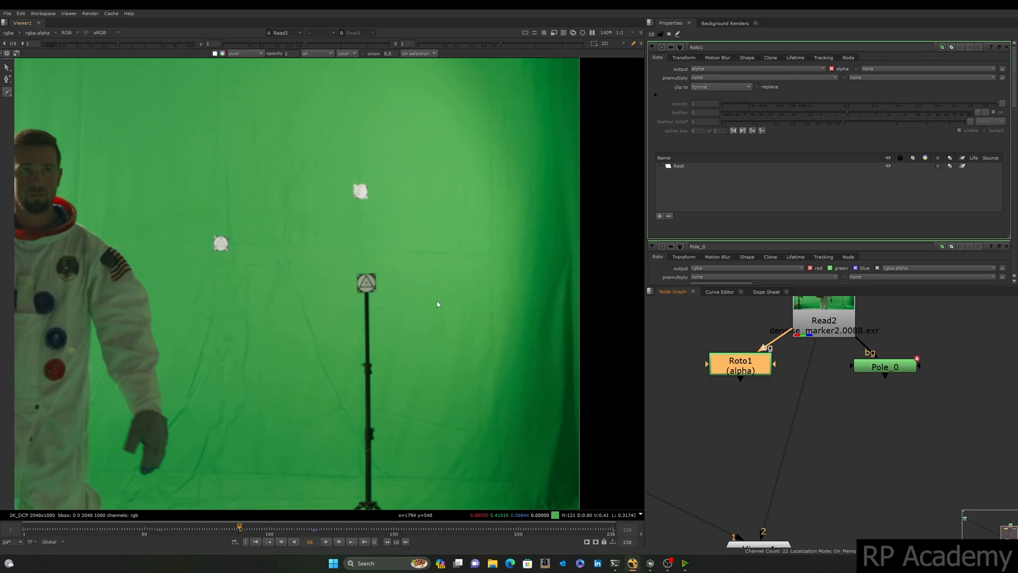
Draw a cusped rectangle around the pole's marker in Roto1 and show that node through viewer input 1.
{"action": "left_click_drag", "start_coordinate": [5, 94], "coordinate": [40, 135]}
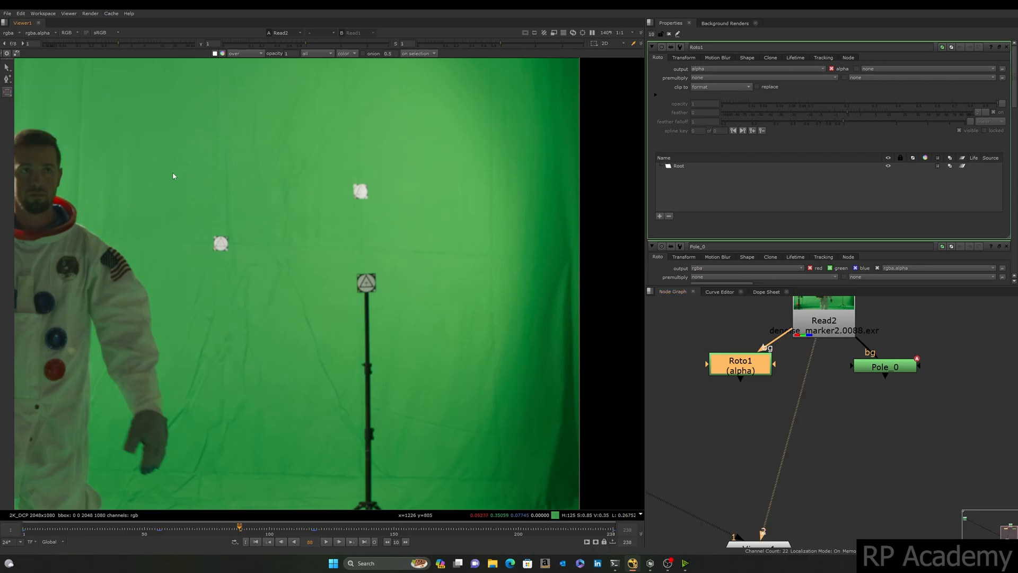
{"action": "left_click_drag", "start_coordinate": [335, 259], "coordinate": [423, 324]}
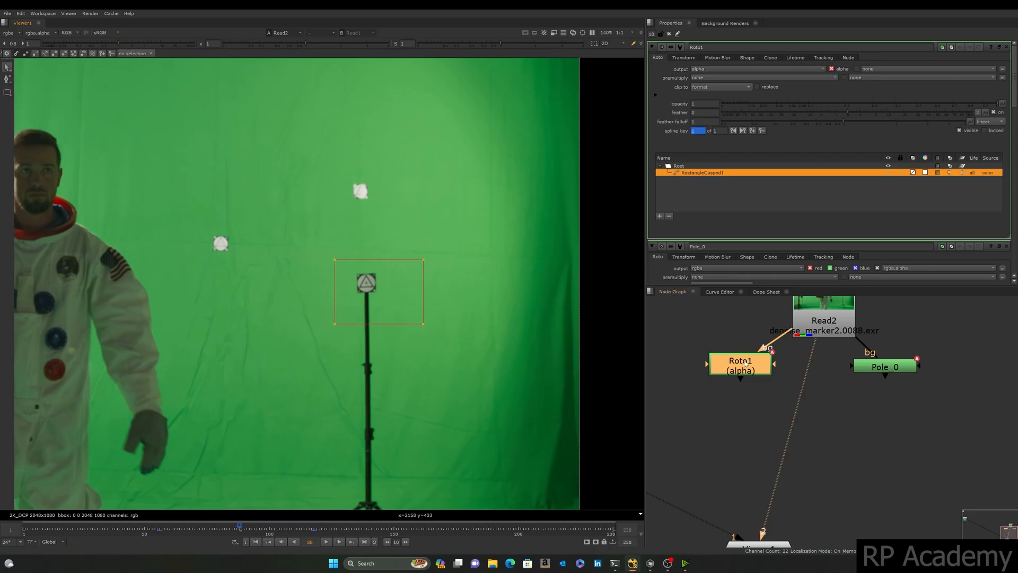
{"action": "key", "text": "1"}
{"action": "left_click_drag", "start_coordinate": [459, 200], "coordinate": [283, 379]}
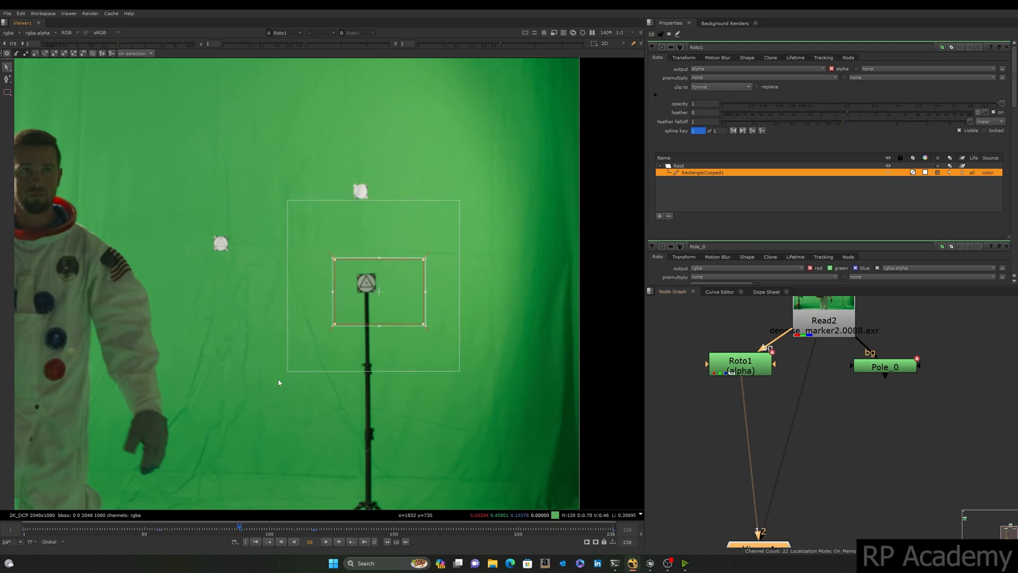
{"action": "scroll", "coordinate": [363, 293], "scroll_direction": "up", "scroll_amount": 5}
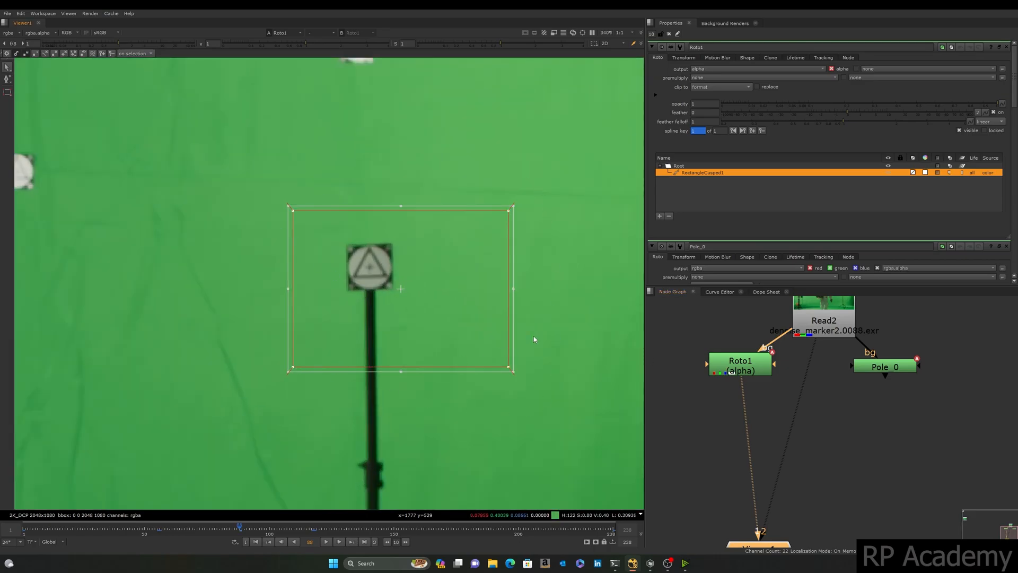
Show Pole_0 through viewer input 2 and select its square shape over the pole marker.
{"action": "left_click", "coordinate": [907, 369]}
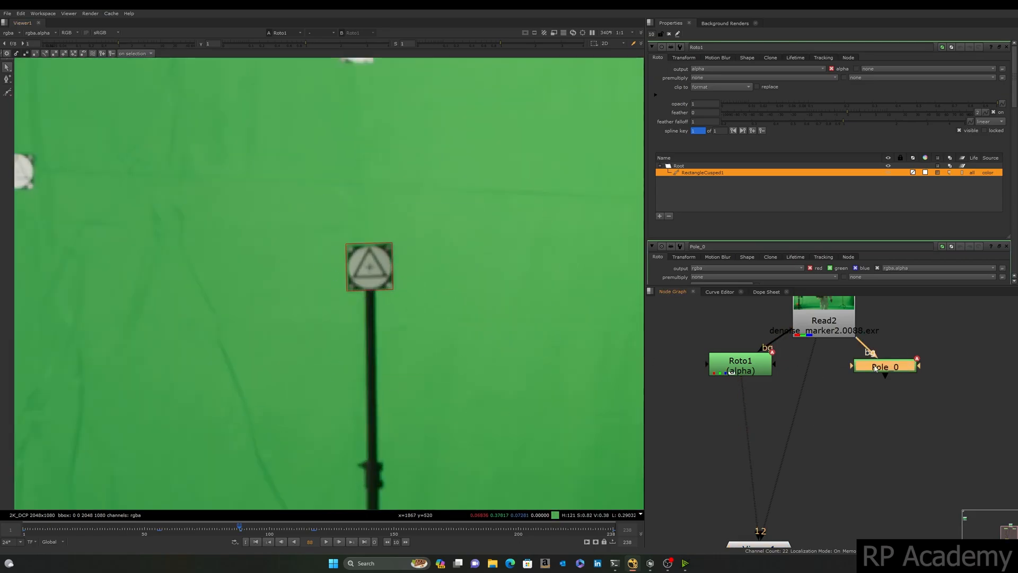
{"action": "key", "text": "2"}
{"action": "middle_click_drag", "start_coordinate": [449, 308], "coordinate": [421, 257]}
{"action": "left_click_drag", "start_coordinate": [381, 103], "coordinate": [201, 322]}
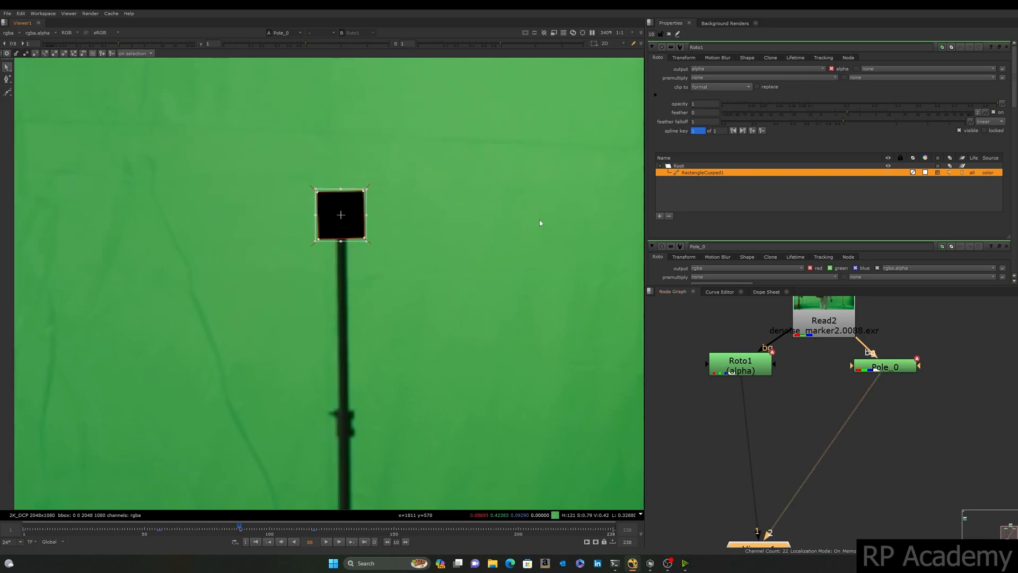
Set the Pole_0 node's output channels to alpha.
{"action": "double_click", "coordinate": [886, 365]}
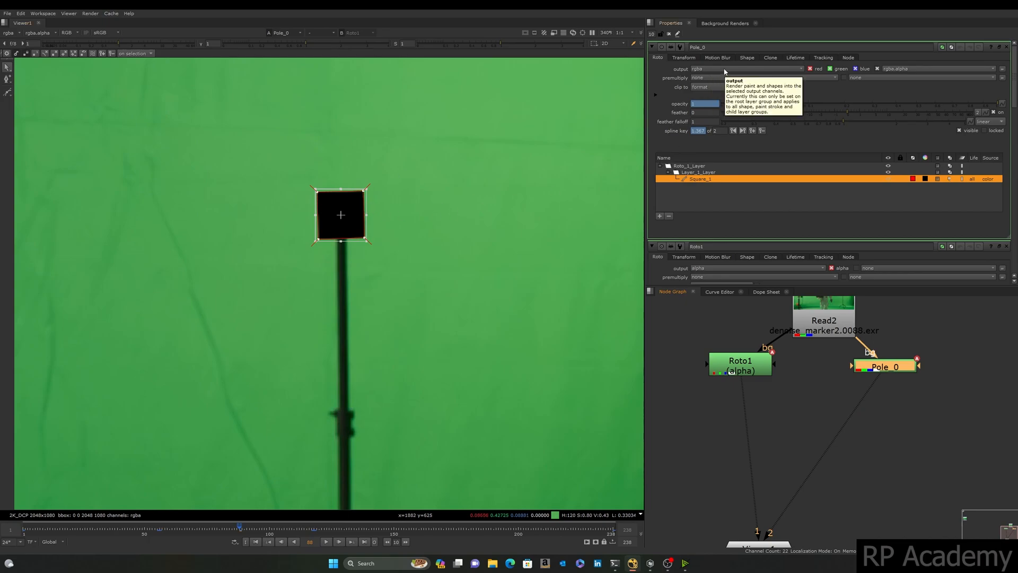
{"action": "left_click", "coordinate": [745, 69]}
{"action": "left_click", "coordinate": [705, 102]}
{"action": "scroll", "coordinate": [379, 222], "scroll_direction": "down", "scroll_amount": 3}
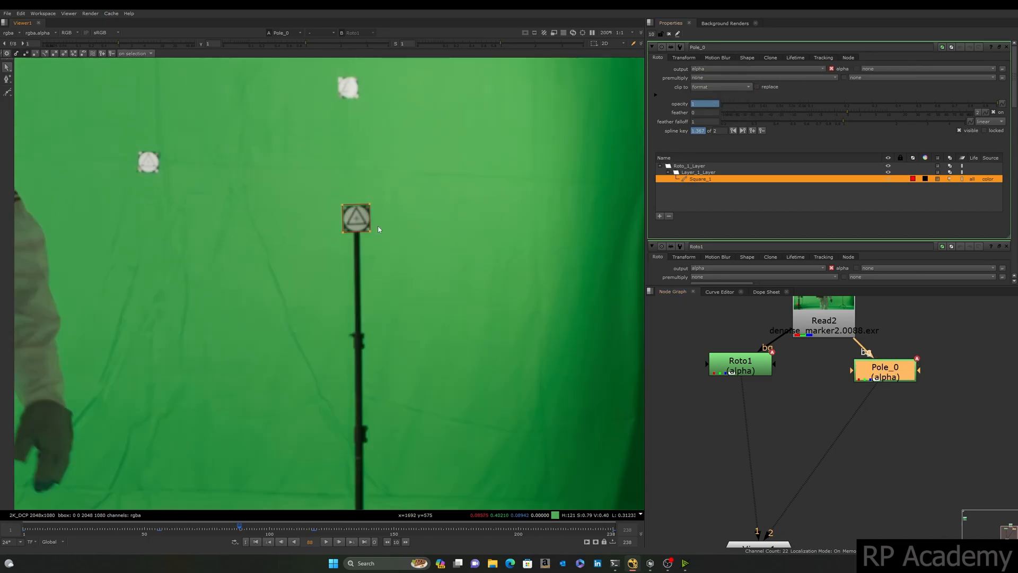
Play the shot to check Pole_0's tracked shape, then open Roto1's properties for comparison.
{"action": "left_click", "coordinate": [326, 541]}
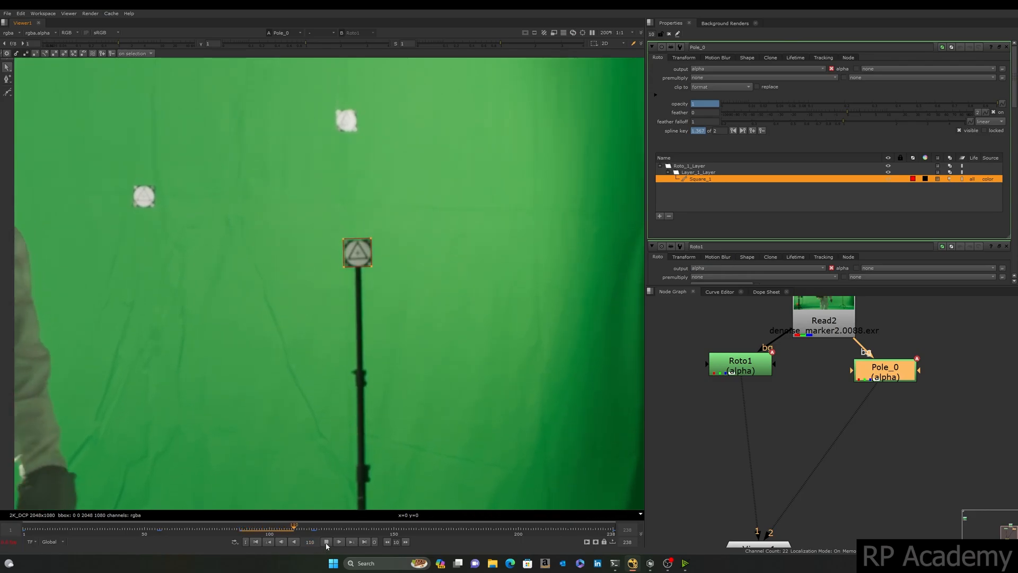
{"action": "middle_click_drag", "start_coordinate": [889, 446], "coordinate": [890, 413]}
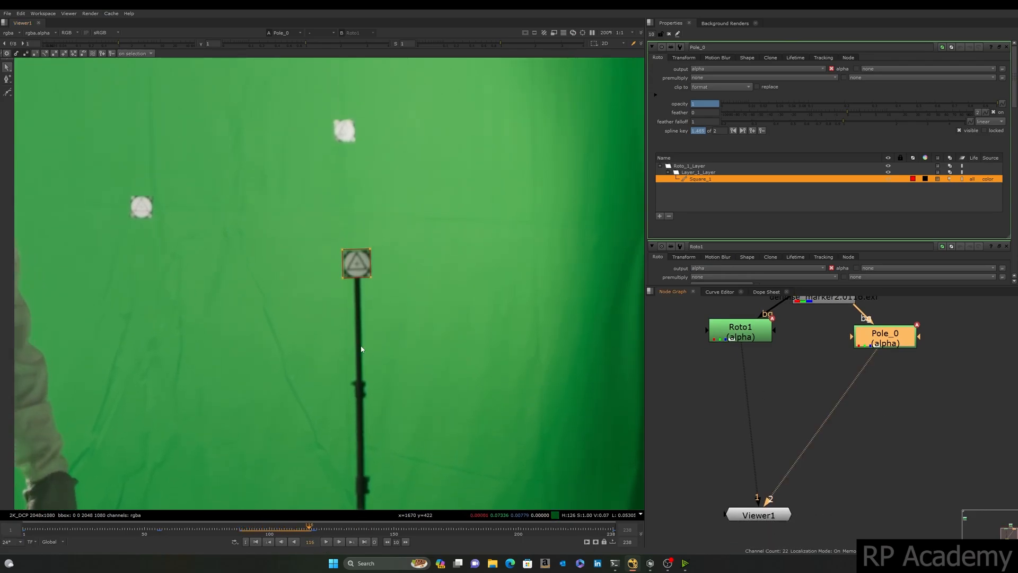
{"action": "left_click", "coordinate": [907, 402]}
{"action": "middle_click_drag", "start_coordinate": [746, 340], "coordinate": [760, 355]}
{"action": "double_click", "coordinate": [760, 354]}
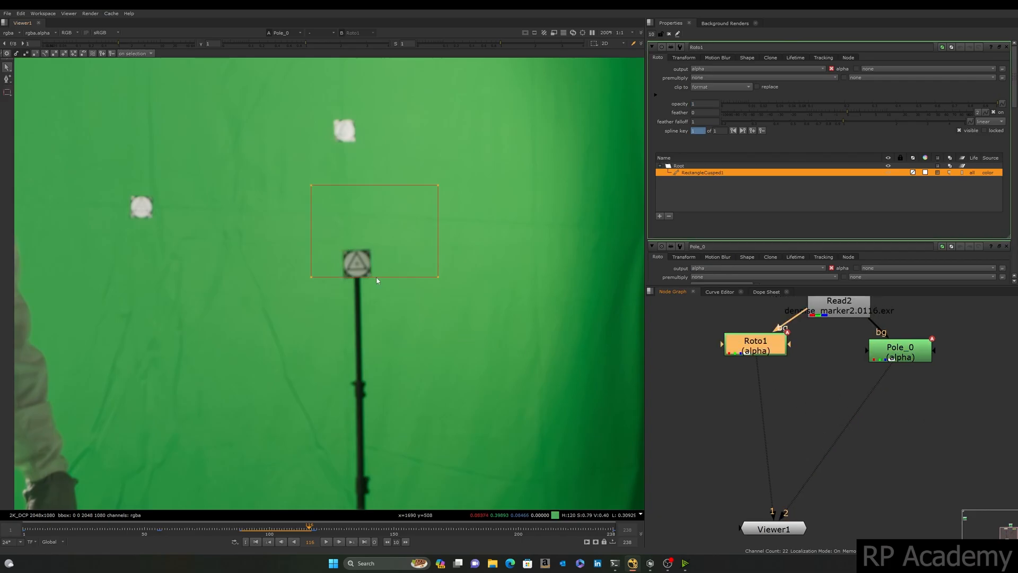
Show the new, empty Roto1 through viewer input 1 and draw a small cusped rectangle just above the pole's marker.
{"action": "scroll", "coordinate": [377, 280], "scroll_direction": "down", "scroll_amount": 3}
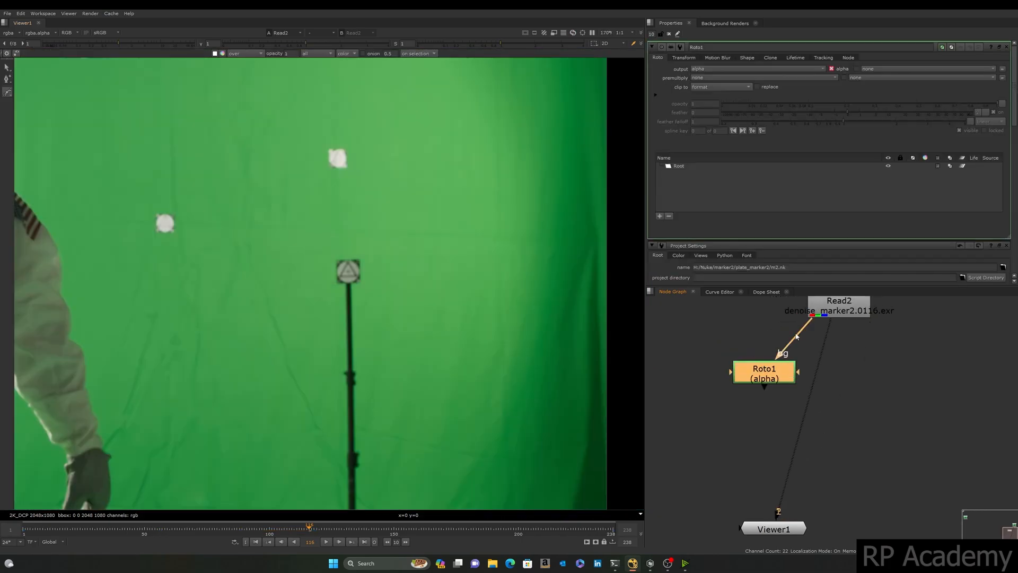
{"action": "key", "text": "1"}
{"action": "left_click", "coordinate": [7, 91]}
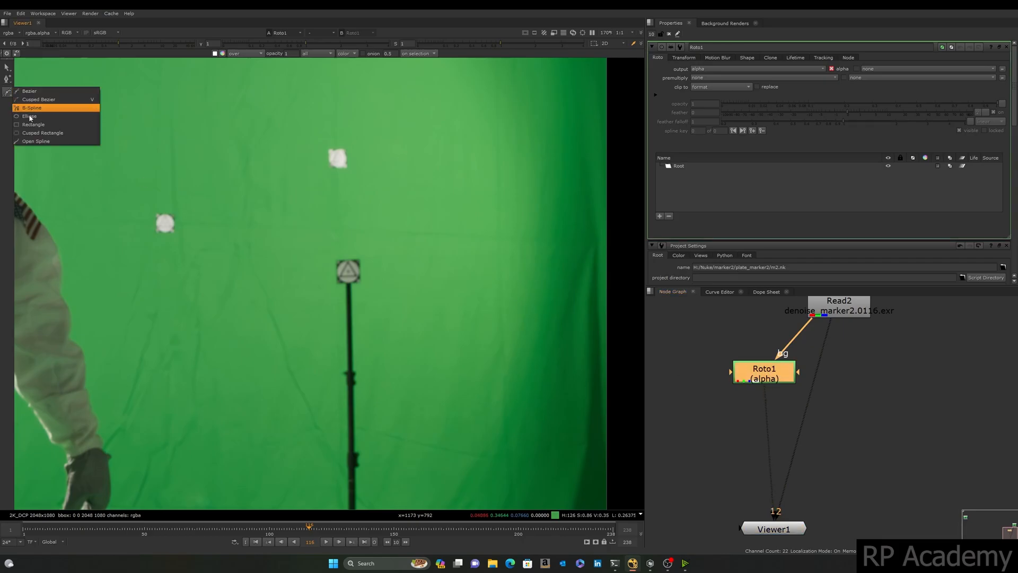
{"action": "left_click", "coordinate": [32, 132]}
{"action": "left_click_drag", "start_coordinate": [303, 170], "coordinate": [362, 222]}
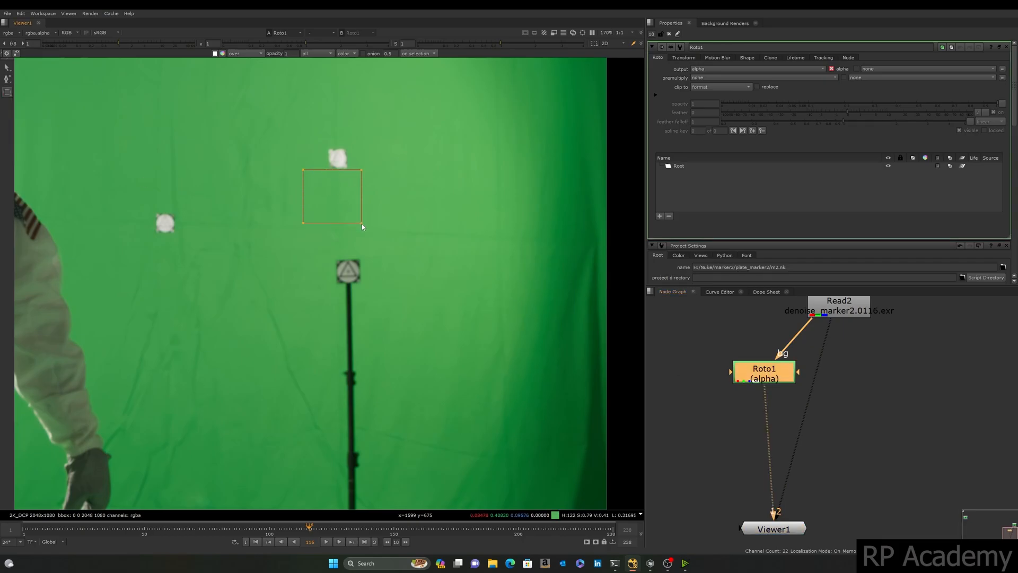
{"action": "scroll", "coordinate": [371, 291], "scroll_direction": "down", "scroll_amount": 4}
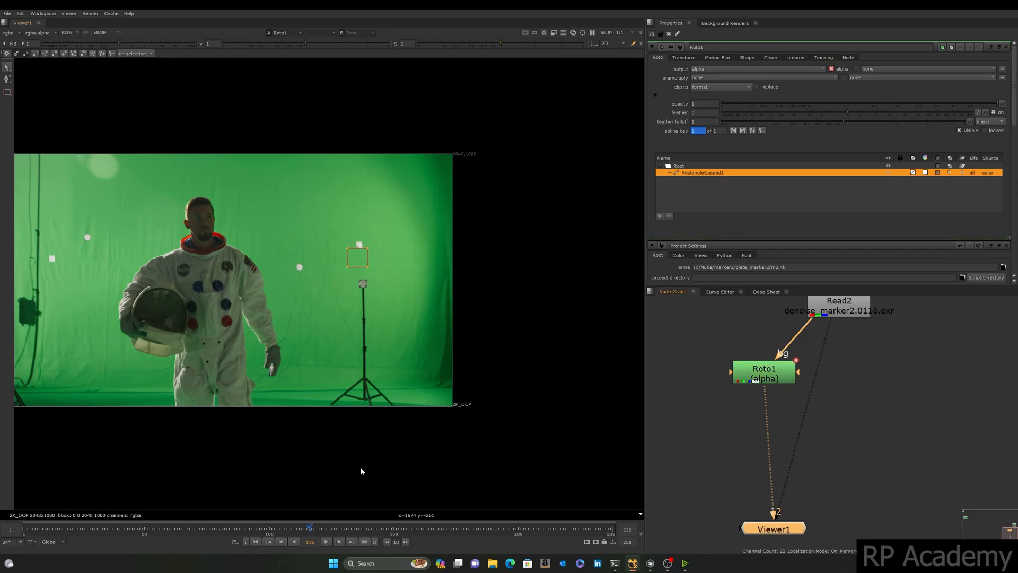
Play the shot from frame 116 to check how the rectangle sits relative to the pole.
{"action": "left_click", "coordinate": [326, 541]}
{"action": "scroll", "coordinate": [348, 269], "scroll_direction": "up", "scroll_amount": 3}
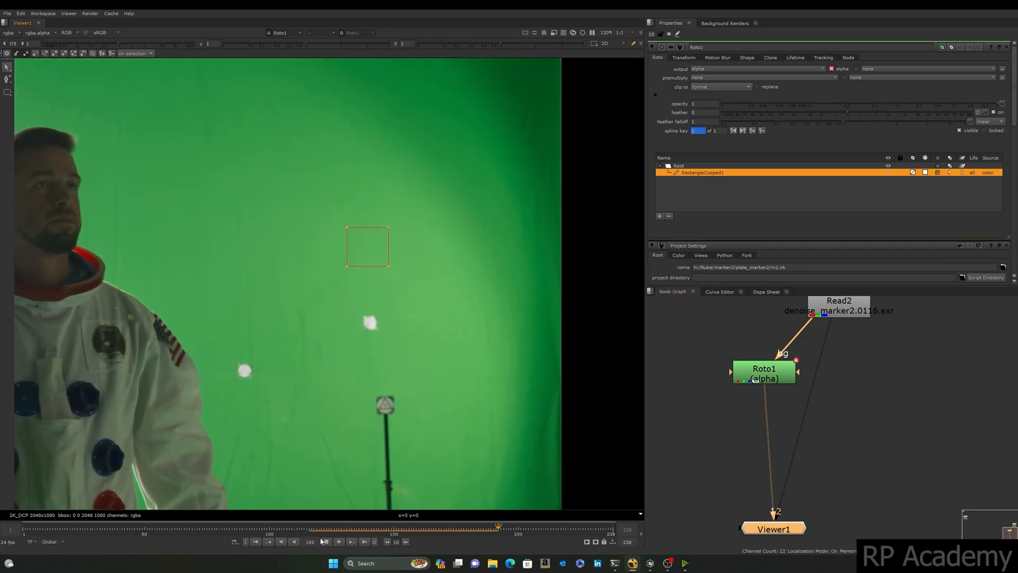
{"action": "key", "text": "k"}
{"action": "scroll", "coordinate": [373, 430], "scroll_direction": "down", "scroll_amount": 1}
{"action": "scroll", "coordinate": [372, 429], "scroll_direction": "down", "scroll_amount": 4}
Keyframe the rectangle's position by moving it below the pole marker at frame 50 and well above it at frame 195.
{"action": "left_click", "coordinate": [144, 530]}
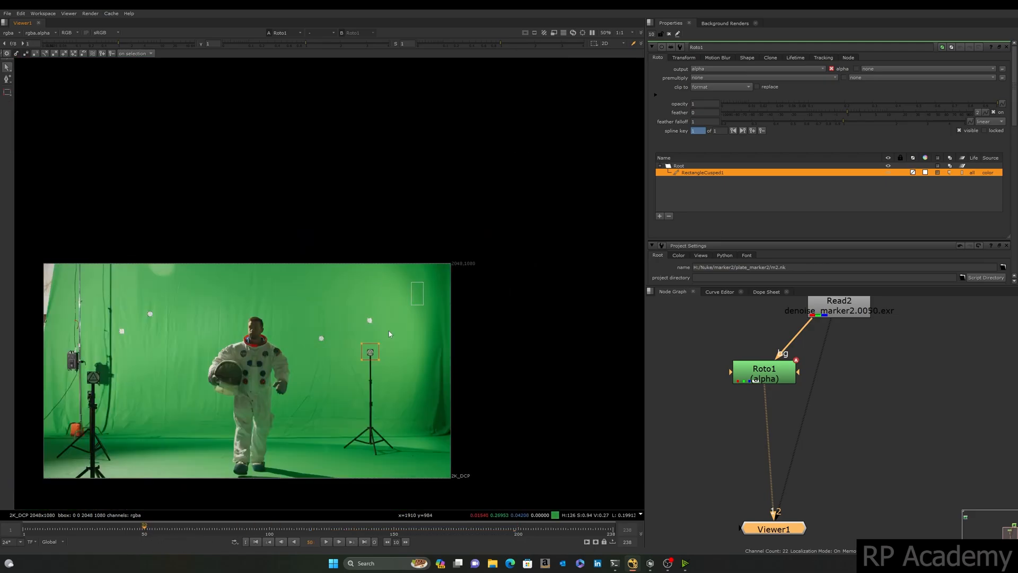
{"action": "scroll", "coordinate": [377, 359], "scroll_direction": "up", "scroll_amount": 4}
{"action": "left_click_drag", "start_coordinate": [360, 315], "coordinate": [355, 361]}
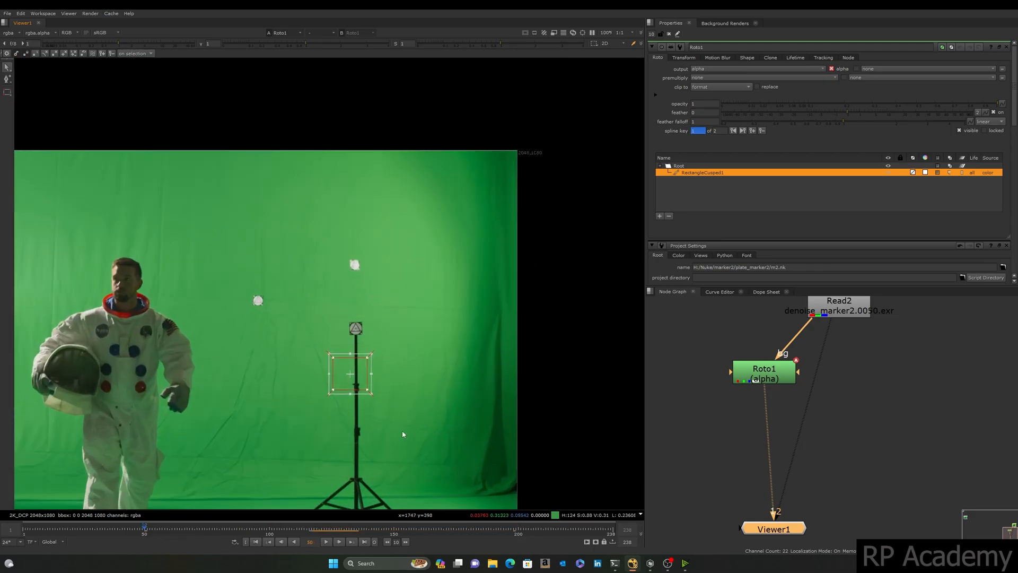
{"action": "left_click", "coordinate": [507, 530]}
{"action": "left_click_drag", "start_coordinate": [357, 325], "coordinate": [357, 229]}
{"action": "scroll", "coordinate": [380, 351], "scroll_direction": "down", "scroll_amount": 2}
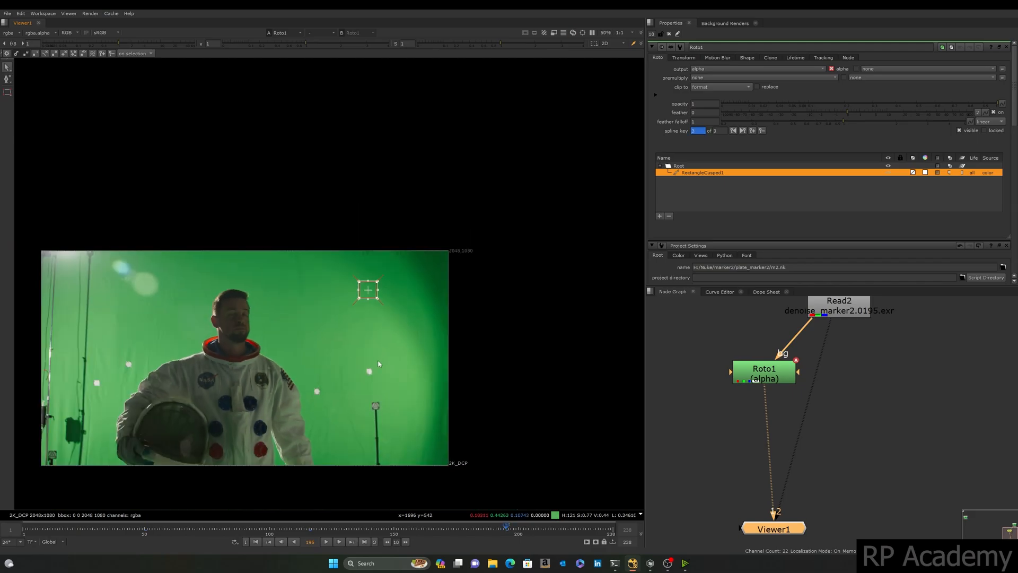
Play the shot from frame 50 to check the rectangle's animation between its keyframes.
{"action": "left_click", "coordinate": [145, 530]}
{"action": "left_click", "coordinate": [327, 542]}
{"action": "scroll", "coordinate": [387, 352], "scroll_direction": "up", "scroll_amount": 3}
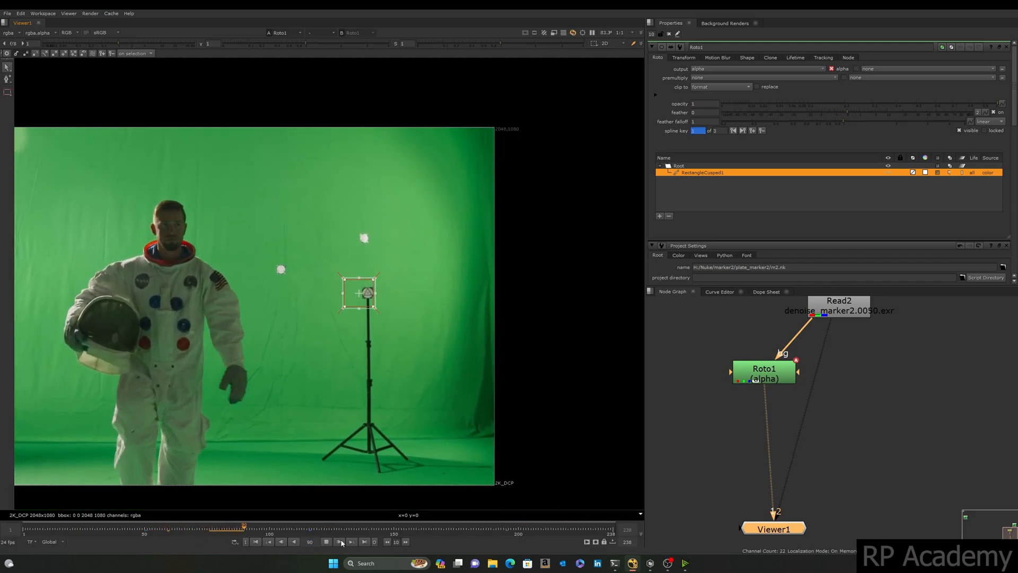
{"action": "left_click", "coordinate": [327, 542]}
{"action": "middle_click_drag", "start_coordinate": [387, 391], "coordinate": [395, 380]}
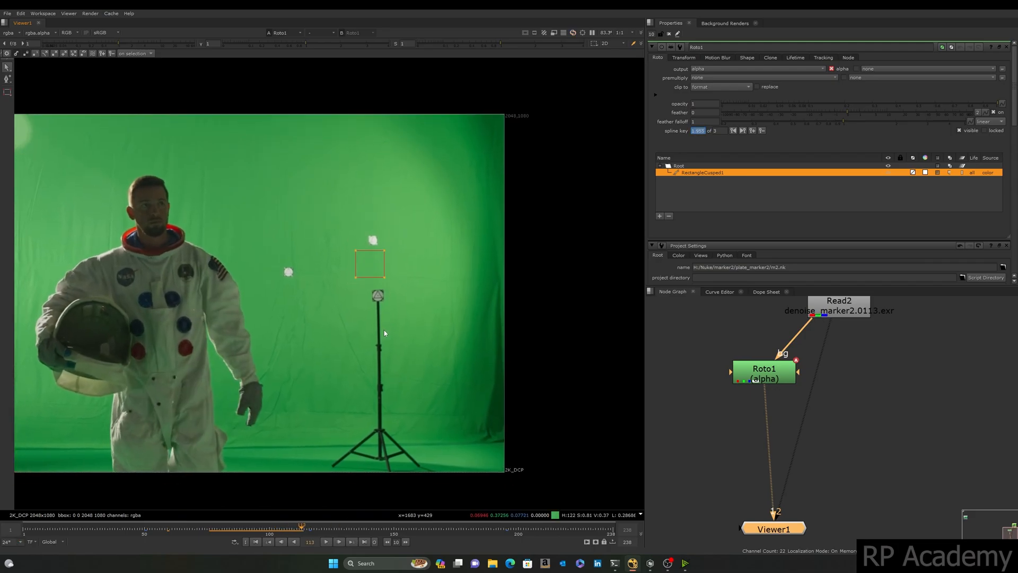
Select the cusped rectangle at frame 50 and set a key on its opacity of 1.
{"action": "left_click", "coordinate": [371, 269]}
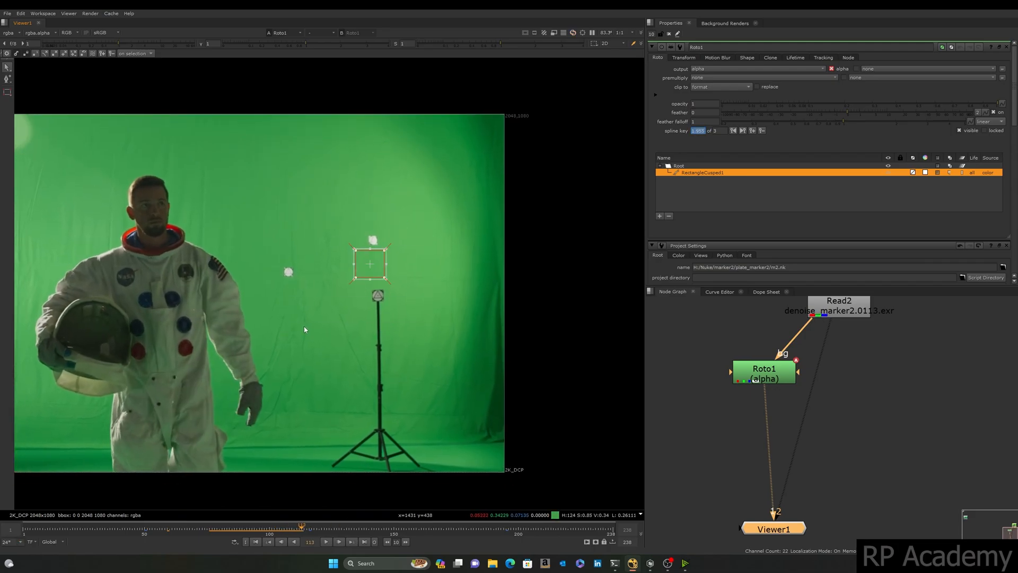
{"action": "left_click", "coordinate": [145, 532]}
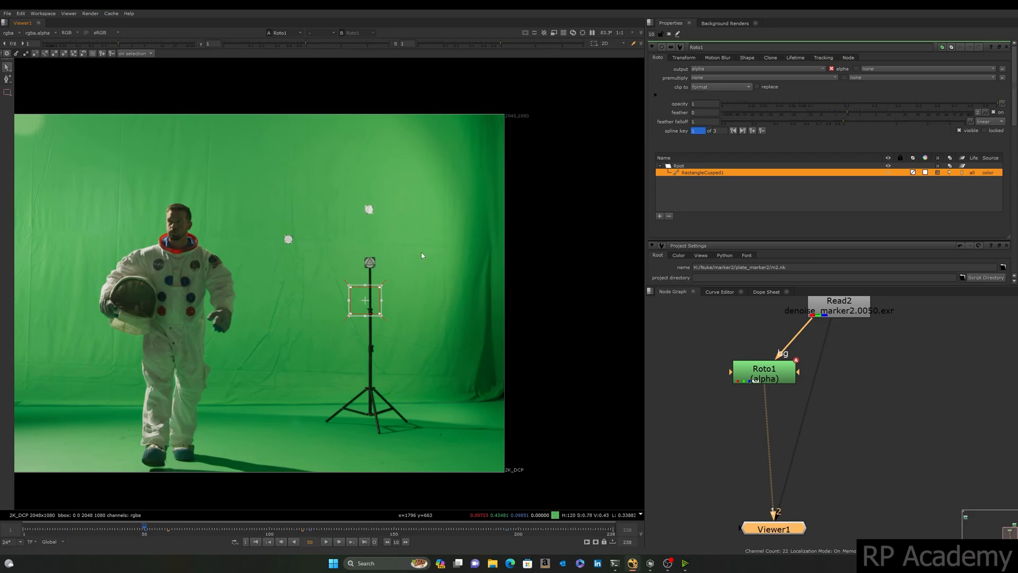
{"action": "left_click", "coordinate": [730, 192]}
{"action": "left_click", "coordinate": [698, 173]}
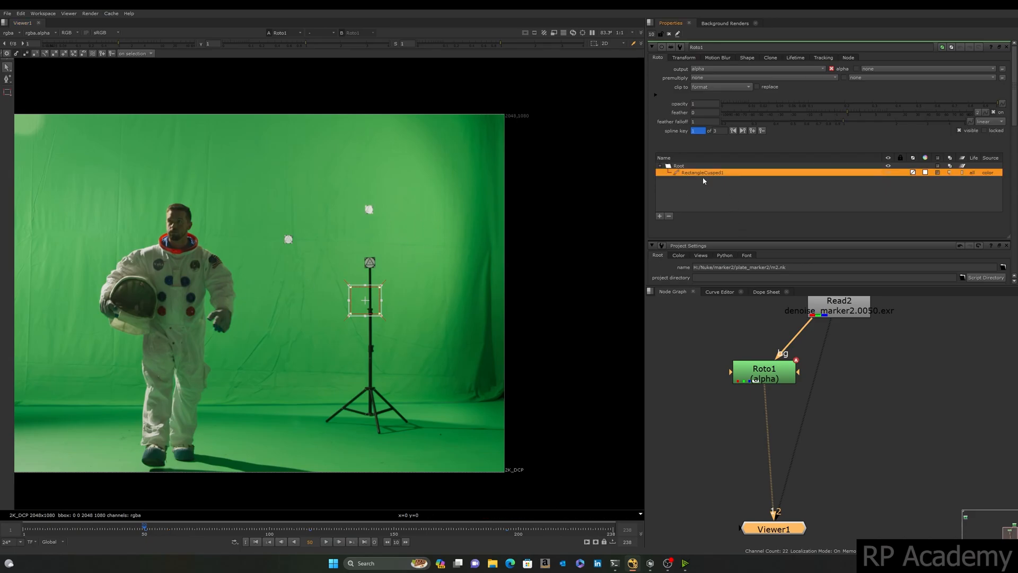
{"action": "scroll", "coordinate": [381, 275], "scroll_direction": "up", "scroll_amount": 5}
{"action": "left_click_drag", "start_coordinate": [482, 194], "coordinate": [234, 422]}
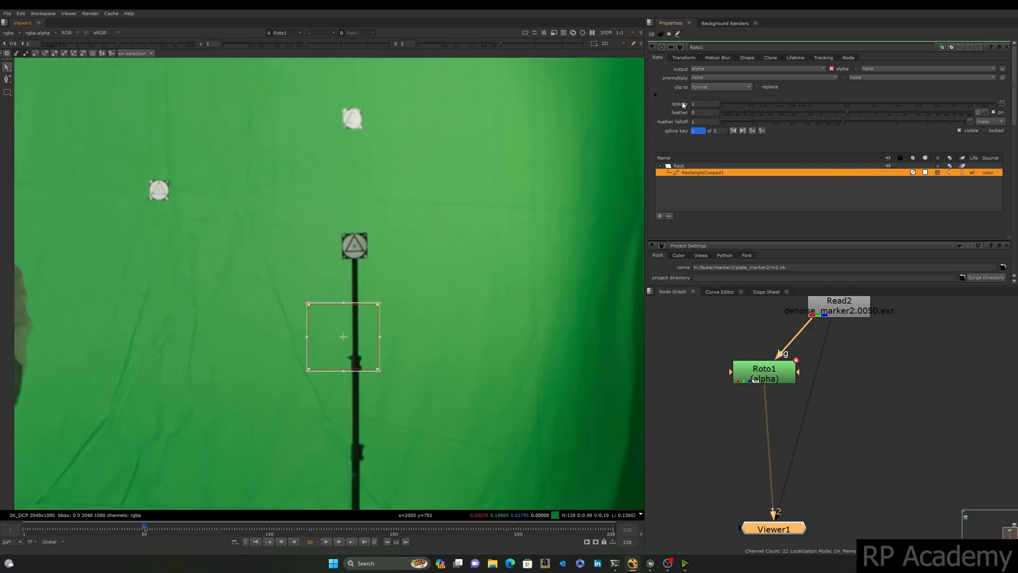
{"action": "middle_click_drag", "start_coordinate": [366, 348], "coordinate": [374, 302]}
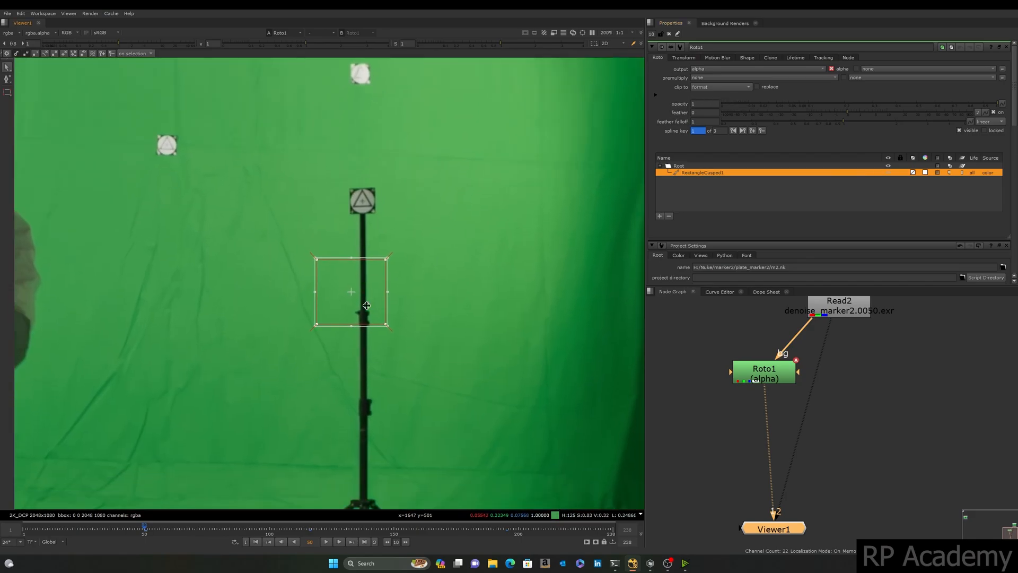
{"action": "right_click", "coordinate": [696, 103]}
{"action": "left_click", "coordinate": [709, 108]}
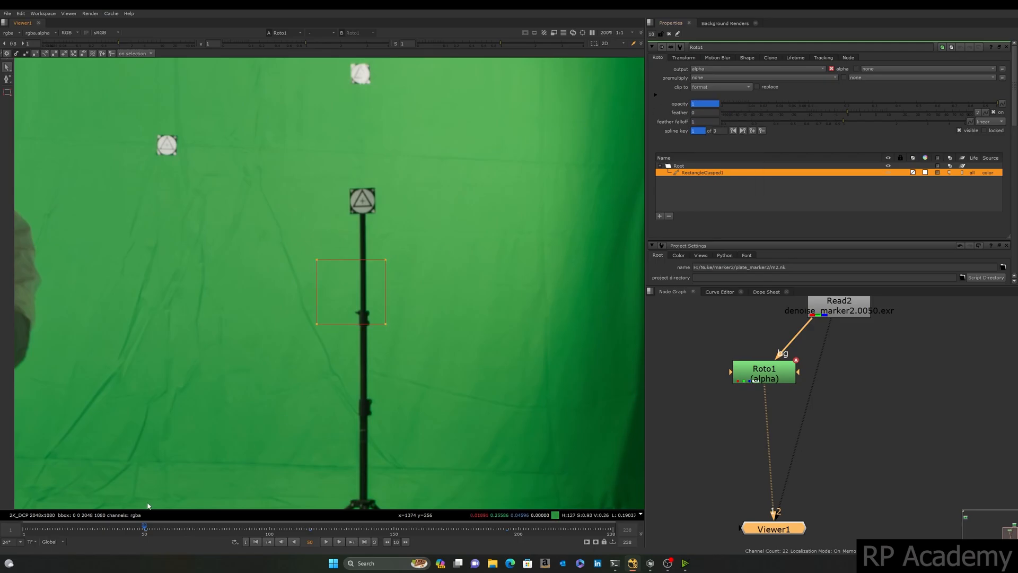
Set the rectangle's opacity to 0 at frame 49, and return to frame 50.
{"action": "left_click", "coordinate": [582, 181]}
{"action": "key", "text": "Left"}
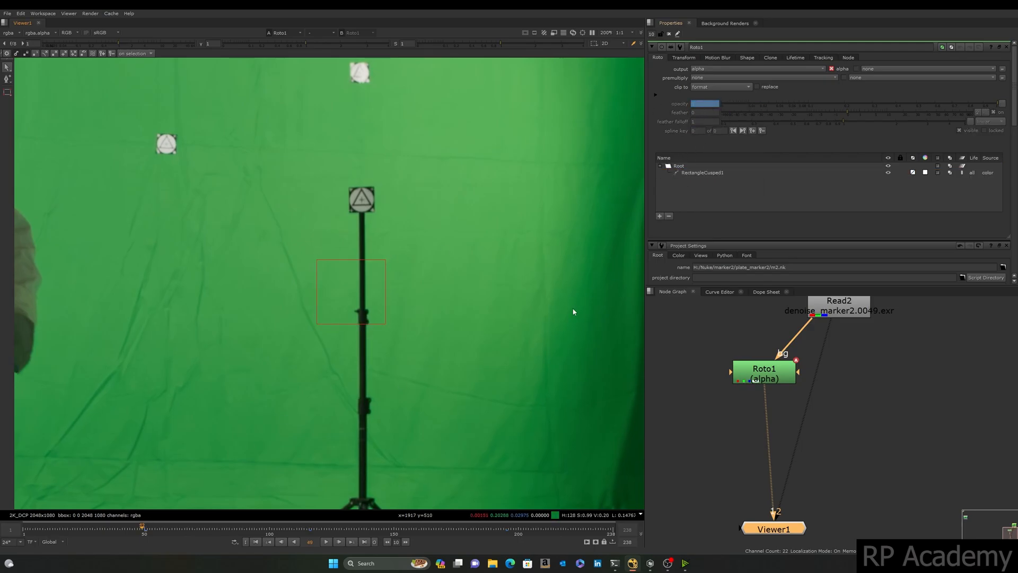
{"action": "left_click", "coordinate": [328, 259]}
{"action": "double_click", "coordinate": [698, 105]}
{"action": "type", "text": "0"}
{"action": "key", "text": "Return"}
{"action": "left_click", "coordinate": [418, 213]}
{"action": "key", "text": "Right"}
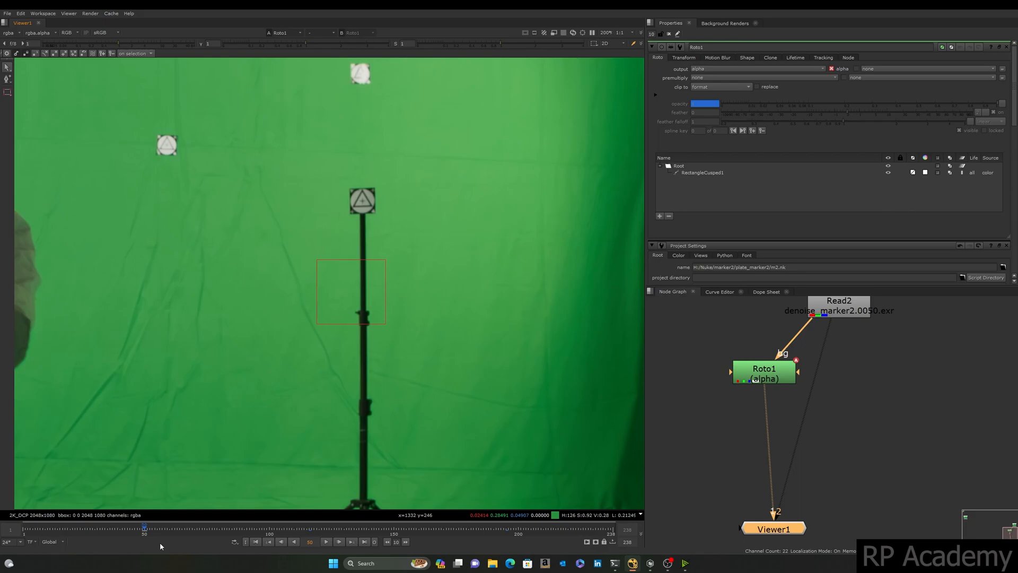
Set an opacity key on the rectangle at frame 129, and reselect the rectangle at frame 130.
{"action": "left_click_drag", "start_coordinate": [149, 530], "coordinate": [342, 526]}
{"action": "left_click", "coordinate": [399, 154]}
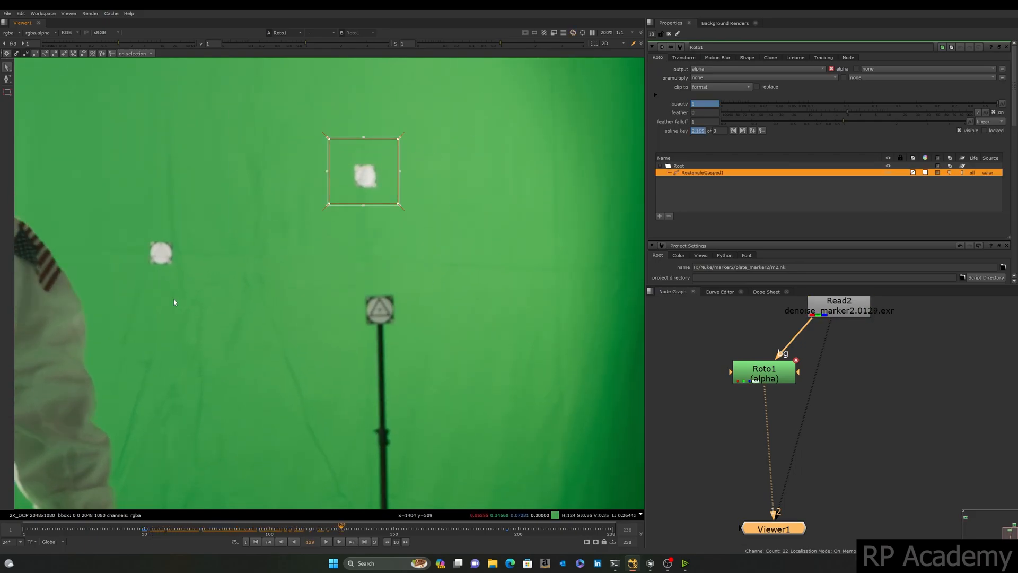
{"action": "right_click", "coordinate": [698, 99]}
{"action": "left_click", "coordinate": [701, 105]}
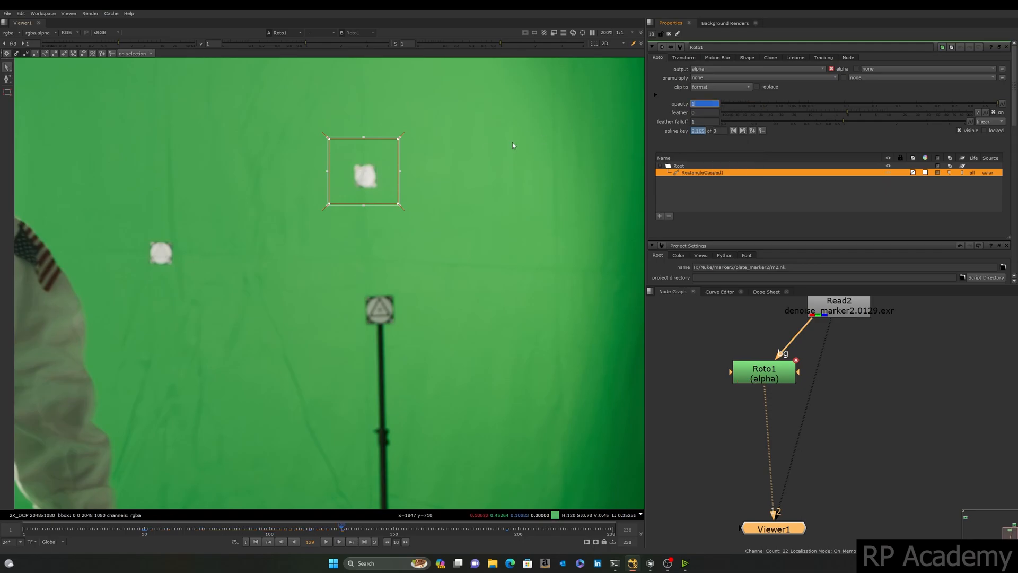
{"action": "left_click", "coordinate": [423, 403]}
{"action": "key", "text": "Right"}
{"action": "left_click", "coordinate": [693, 174]}
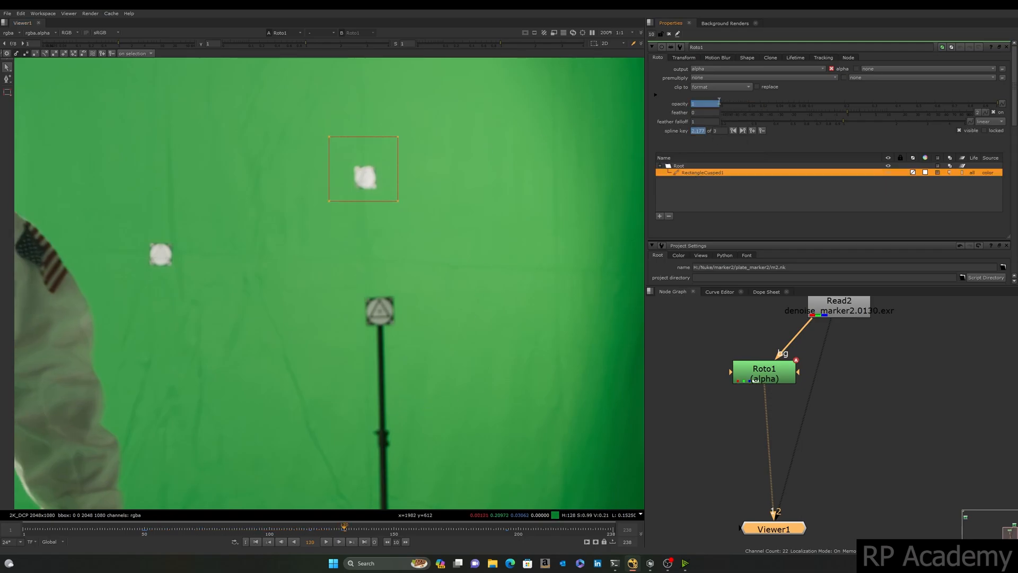
Step backward and forward through the frames between the opacity keys to check the rectangle over the shot.
{"action": "left_click", "coordinate": [598, 152]}
{"action": "key", "text": "Right"}
{"action": "scroll", "coordinate": [476, 233], "scroll_direction": "down", "scroll_amount": 2}
{"action": "key", "text": "Left"}
{"action": "key", "text": "Left"}
{"action": "key", "text": "Left"}
{"action": "key", "text": "Left"}
{"action": "key", "text": "Left"}
{"action": "key", "text": "Left"}
{"action": "key", "text": "Left"}
{"action": "key", "text": "Left"}
{"action": "key", "text": "Left"}
{"action": "key", "text": "Left"}
{"action": "key", "text": "Left"}
{"action": "key", "text": "Left"}
{"action": "key", "text": "Left"}
{"action": "key", "text": "Left"}
{"action": "key", "text": "Left"}
{"action": "key", "text": "Left"}
{"action": "key", "text": "Left"}
{"action": "key", "text": "Left"}
{"action": "key", "text": "Left"}
{"action": "key", "text": "Left"}
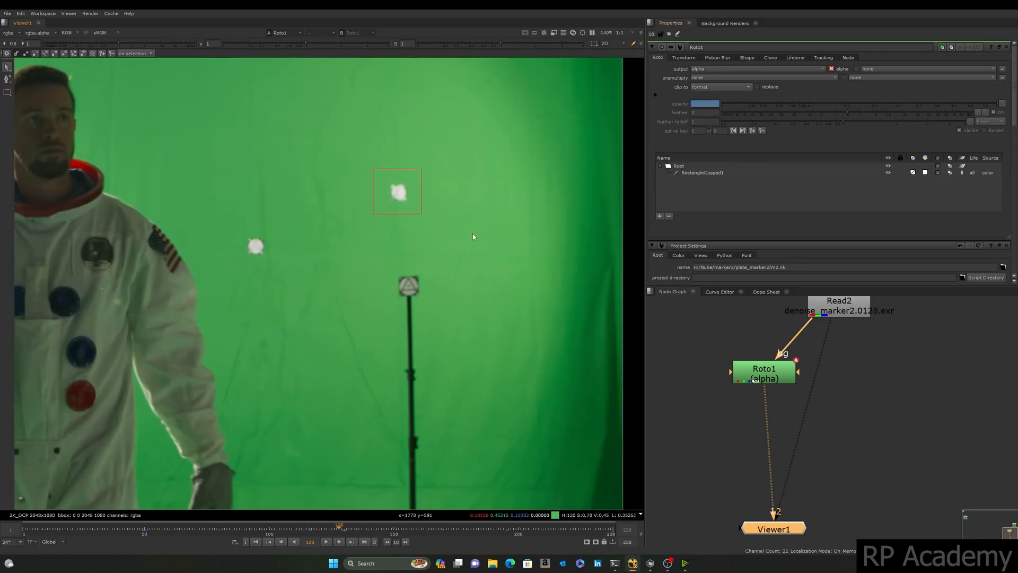
{"action": "key", "text": "Left"}
{"action": "key", "text": "Left"}
{"action": "key", "text": "Left"}
{"action": "key", "text": "Left"}
{"action": "key", "text": "Left"}
{"action": "key", "text": "Left"}
{"action": "key", "text": "Left"}
{"action": "key", "text": "Left"}
{"action": "key", "text": "Left"}
{"action": "key", "text": "Left"}
{"action": "key", "text": "Left"}
{"action": "key", "text": "Left"}
{"action": "key", "text": "Left"}
{"action": "key", "text": "Left"}
{"action": "key", "text": "Left"}
{"action": "key", "text": "Left"}
{"action": "key", "text": "Left"}
{"action": "key", "text": "Left"}
{"action": "key", "text": "Left"}
{"action": "key", "text": "Left"}
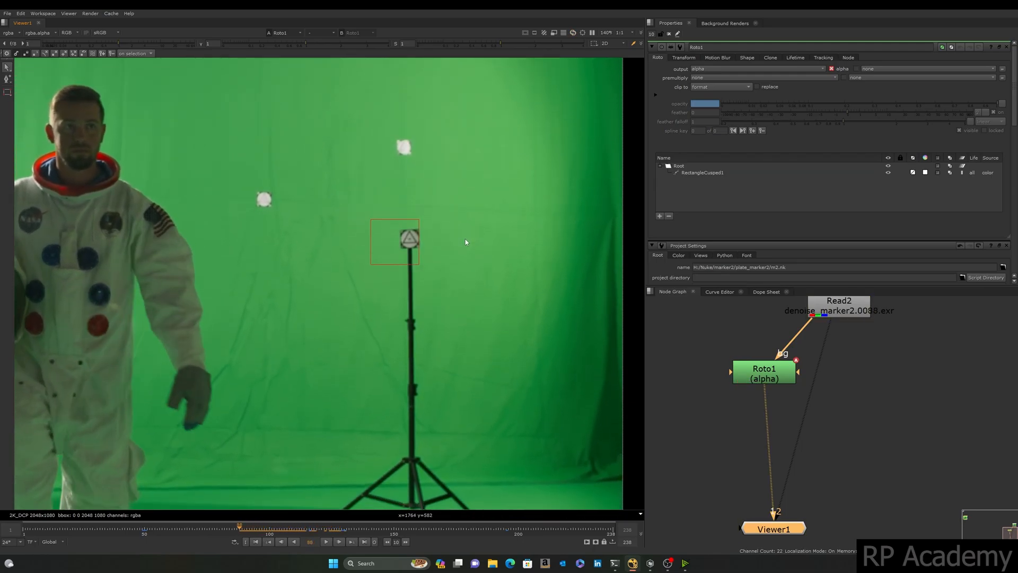
{"action": "key", "text": "Left"}
{"action": "key", "text": "Left"}
{"action": "key", "text": "Left"}
{"action": "key", "text": "Left"}
{"action": "key", "text": "Left"}
{"action": "key", "text": "Right"}
{"action": "key", "text": "Right"}
{"action": "key", "text": "Right"}
{"action": "key", "text": "Right"}
{"action": "key", "text": "Right"}
{"action": "key", "text": "Right"}
{"action": "key", "text": "Right"}
{"action": "key", "text": "Right"}
{"action": "key", "text": "Right"}
{"action": "key", "text": "Right"}
{"action": "key", "text": "Right"}
{"action": "key", "text": "Right"}
{"action": "key", "text": "Right"}
{"action": "key", "text": "Right"}
{"action": "key", "text": "Right"}
{"action": "key", "text": "Right"}
{"action": "key", "text": "Right"}
{"action": "key", "text": "Right"}
{"action": "key", "text": "Right"}
{"action": "key", "text": "Right"}
{"action": "key", "text": "Right"}
{"action": "key", "text": "Right"}
{"action": "key", "text": "Right"}
{"action": "key", "text": "Right"}
{"action": "key", "text": "Right"}
{"action": "key", "text": "Right"}
{"action": "key", "text": "Right"}
{"action": "key", "text": "Right"}
{"action": "key", "text": "Right"}
{"action": "key", "text": "Right"}
{"action": "key", "text": "Right"}
{"action": "key", "text": "Right"}
{"action": "key", "text": "Right"}
{"action": "key", "text": "Right"}
{"action": "key", "text": "Right"}
{"action": "key", "text": "Right"}
{"action": "key", "text": "Right"}
{"action": "key", "text": "Right"}
{"action": "key", "text": "Right"}
{"action": "key", "text": "Right"}
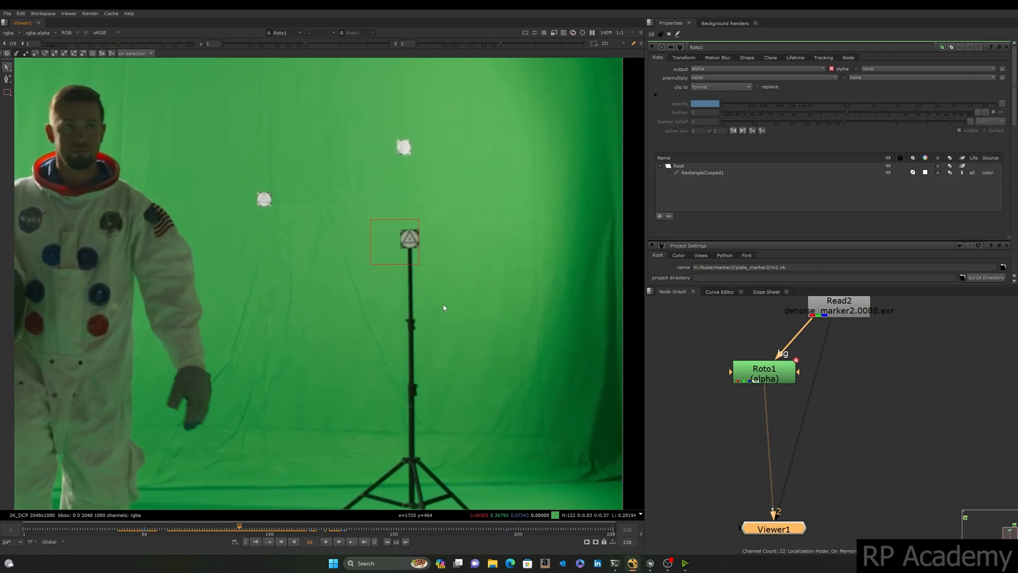
{"action": "middle_click_drag", "start_coordinate": [459, 294], "coordinate": [425, 232]}
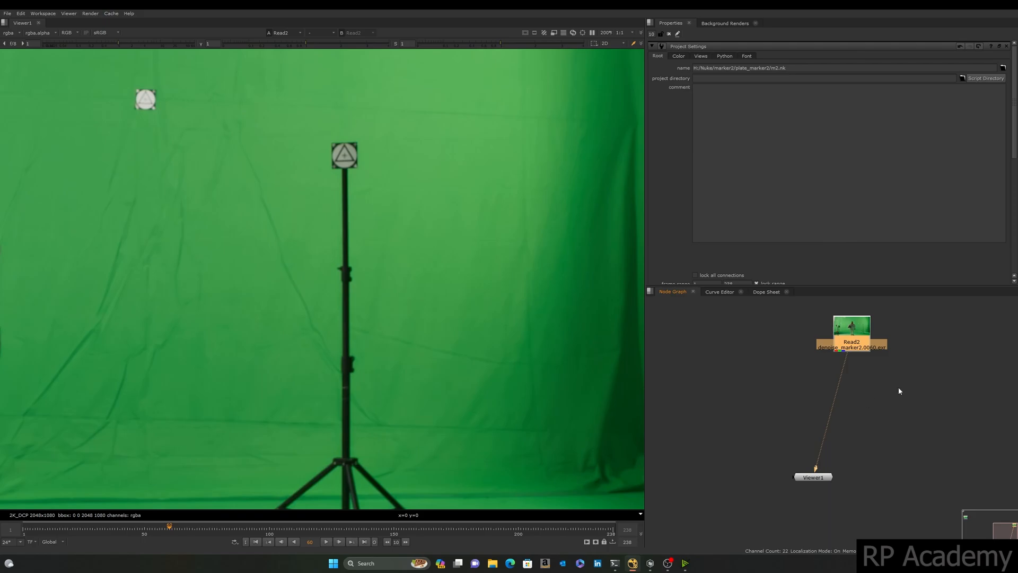
Add a new Roto node fed by Read2 and show it in the viewer through input 2.
{"action": "key", "text": "o"}
{"action": "mouse_move", "coordinate": [885, 393]}
{"action": "left_mouse_down"}
{"action": "mouse_move", "coordinate": [848, 377]}
{"action": "mouse_move", "coordinate": [871, 383]}
{"action": "left_mouse_up"}
{"action": "left_click_drag", "start_coordinate": [853, 342], "coordinate": [834, 315]}
{"action": "left_click", "coordinate": [866, 381]}
{"action": "key", "text": "2"}
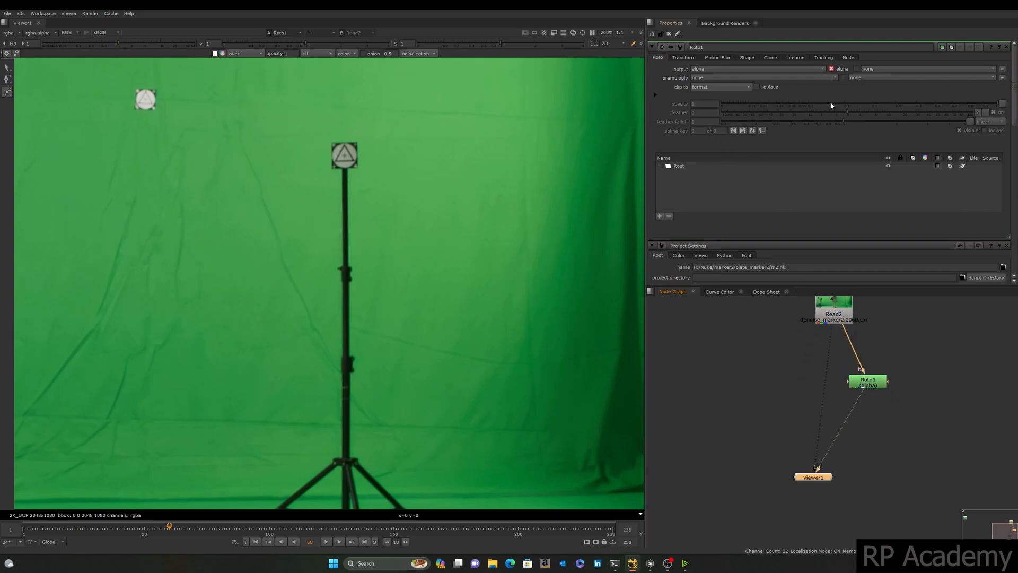
{"action": "middle_click_drag", "start_coordinate": [52, 127], "coordinate": [54, 134]}
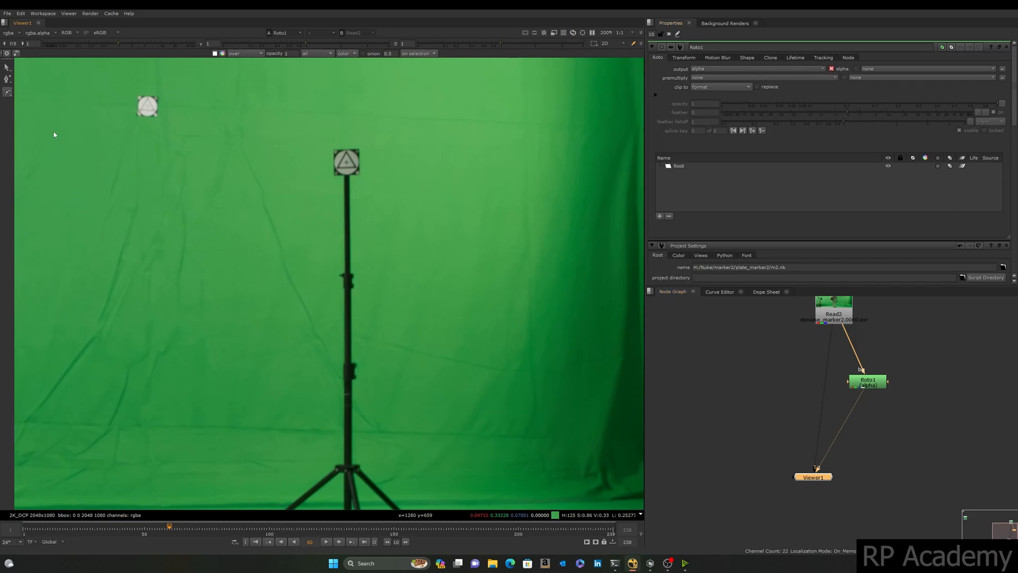
{"action": "left_click", "coordinate": [8, 70]}
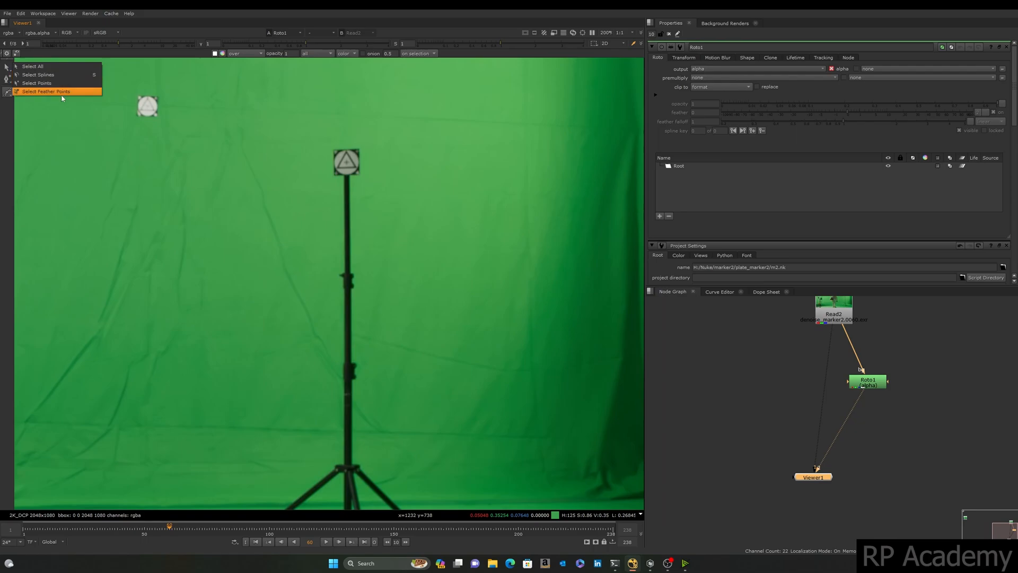
{"action": "left_click", "coordinate": [73, 136]}
{"action": "left_click", "coordinate": [7, 81]}
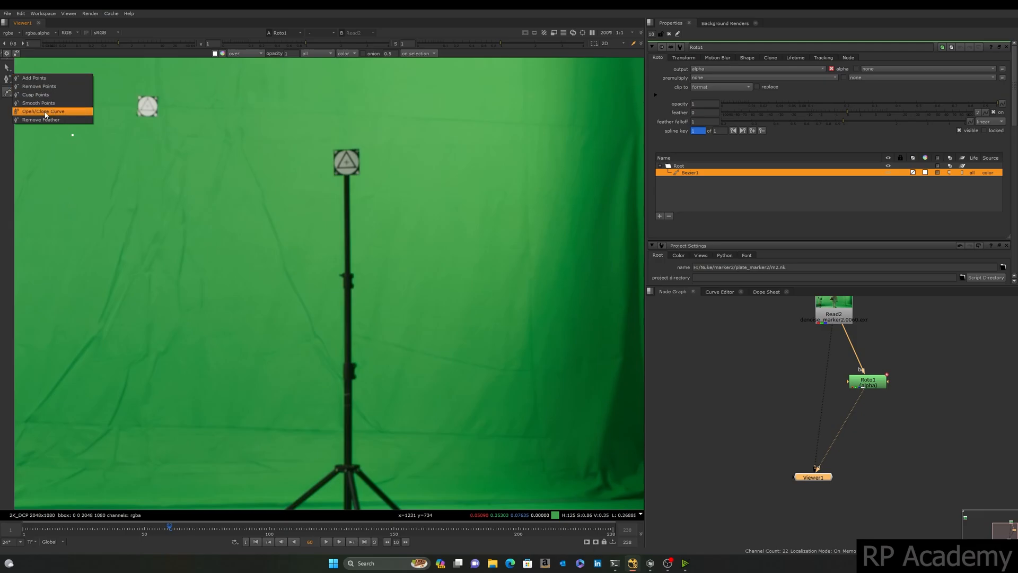
{"action": "left_click", "coordinate": [87, 160]}
{"action": "left_click", "coordinate": [7, 93]}
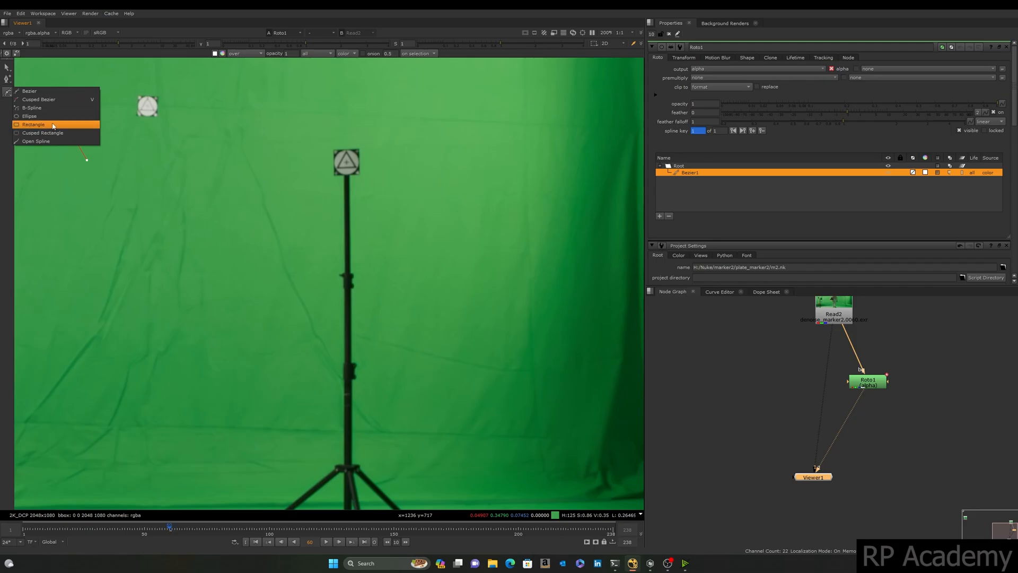
{"action": "left_click", "coordinate": [187, 165]}
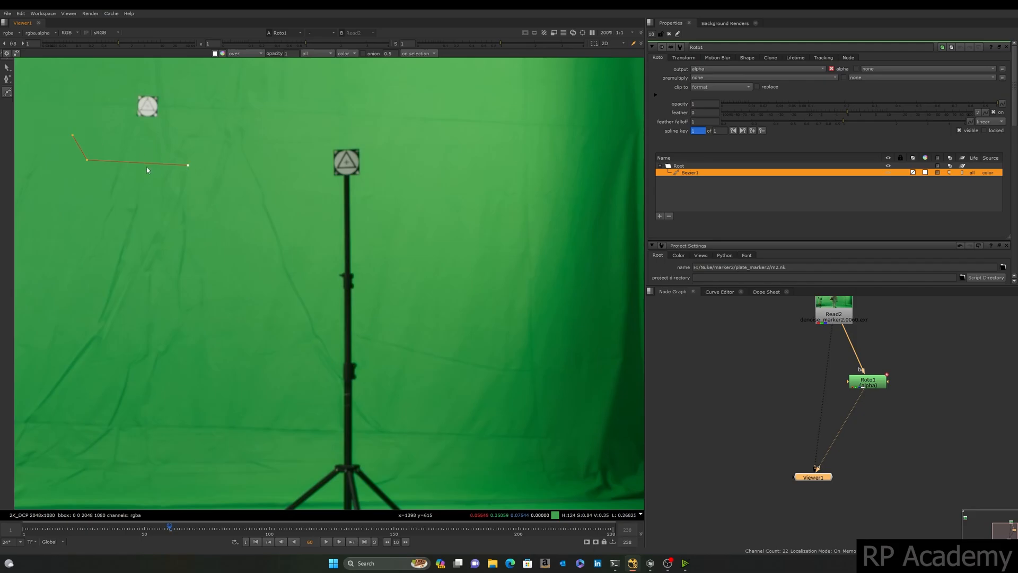
{"action": "middle_click_drag", "start_coordinate": [150, 167], "coordinate": [235, 218]}
{"action": "left_click", "coordinate": [274, 195]}
{"action": "left_click", "coordinate": [266, 160]}
{"action": "left_click", "coordinate": [206, 160]}
{"action": "left_click", "coordinate": [158, 185]}
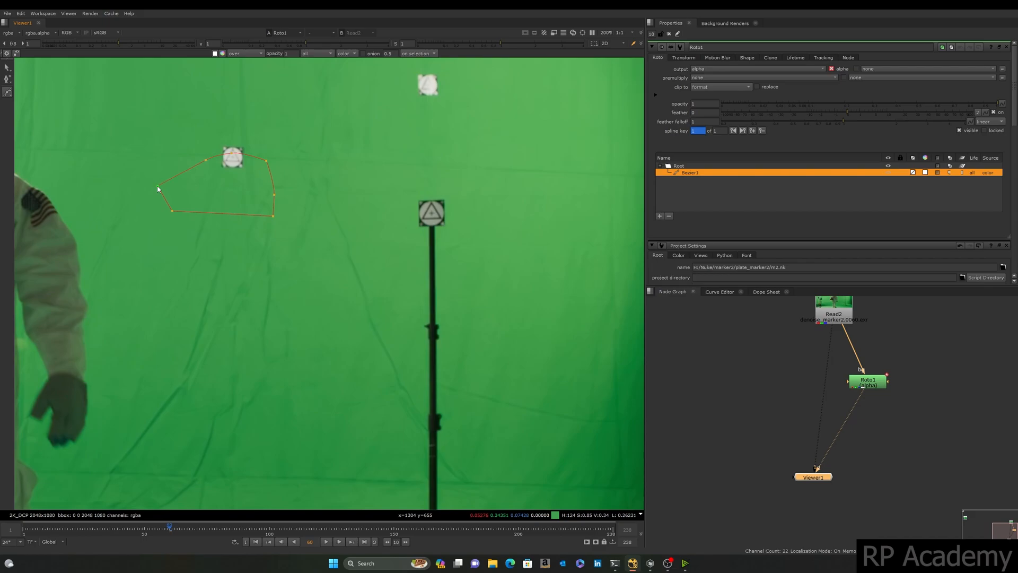
{"action": "left_click_drag", "start_coordinate": [381, 265], "coordinate": [123, 106]}
{"action": "key", "text": "Delete"}
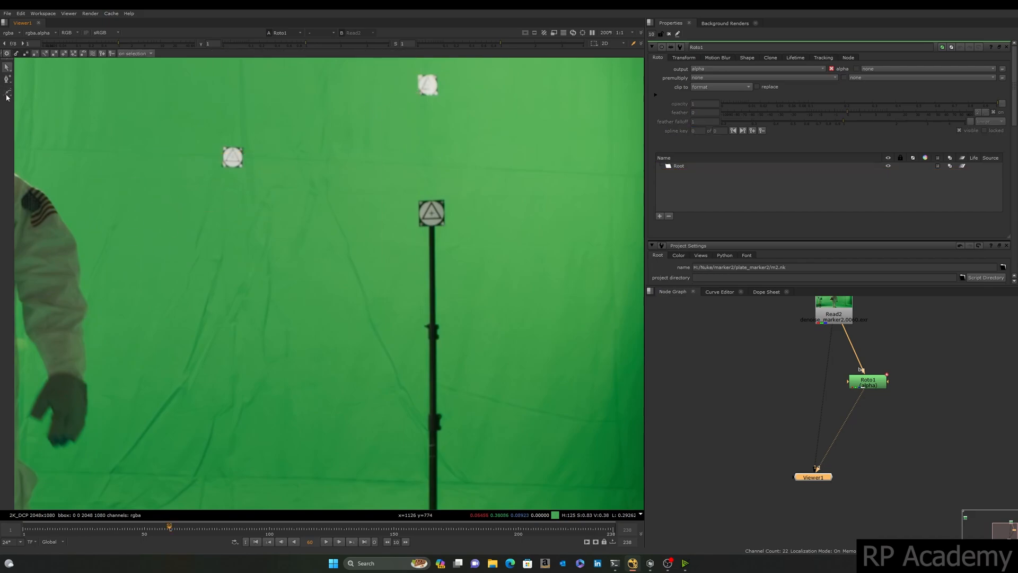
Draw a large closed heart-like Bezier shape around the wall marker beside the pole and select all its points.
{"action": "left_click", "coordinate": [7, 95]}
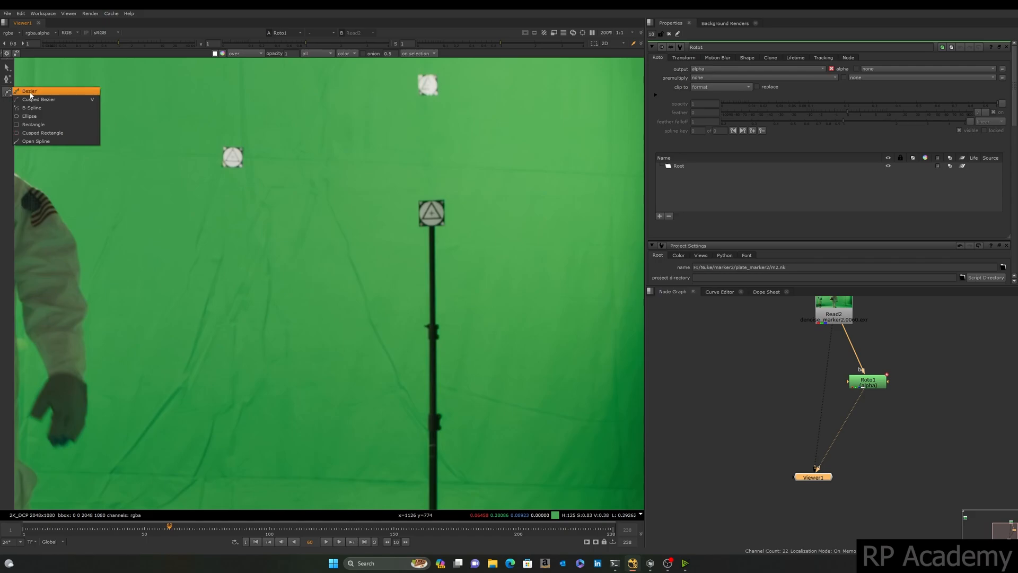
{"action": "left_click", "coordinate": [30, 95]}
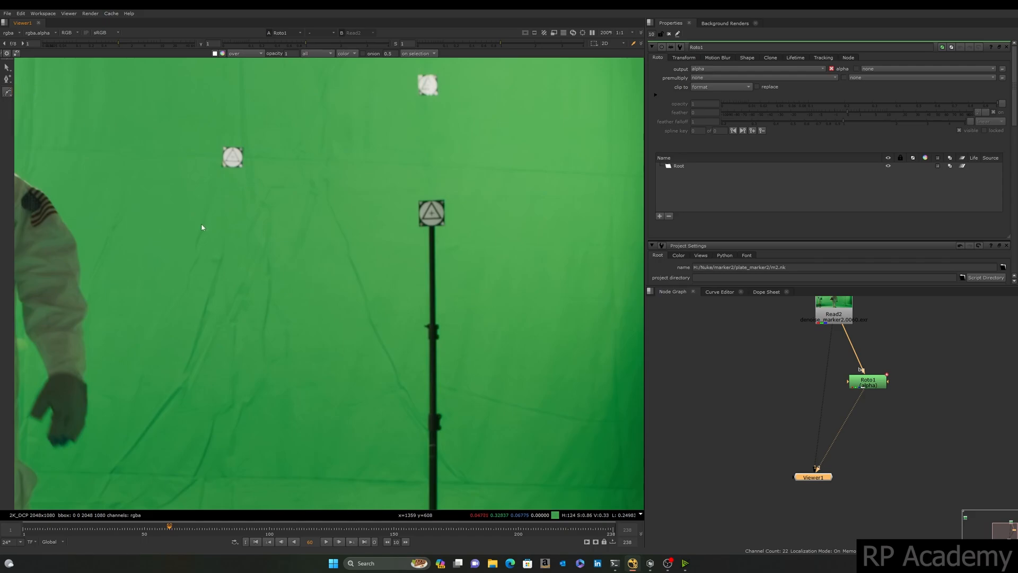
{"action": "left_click", "coordinate": [165, 242]}
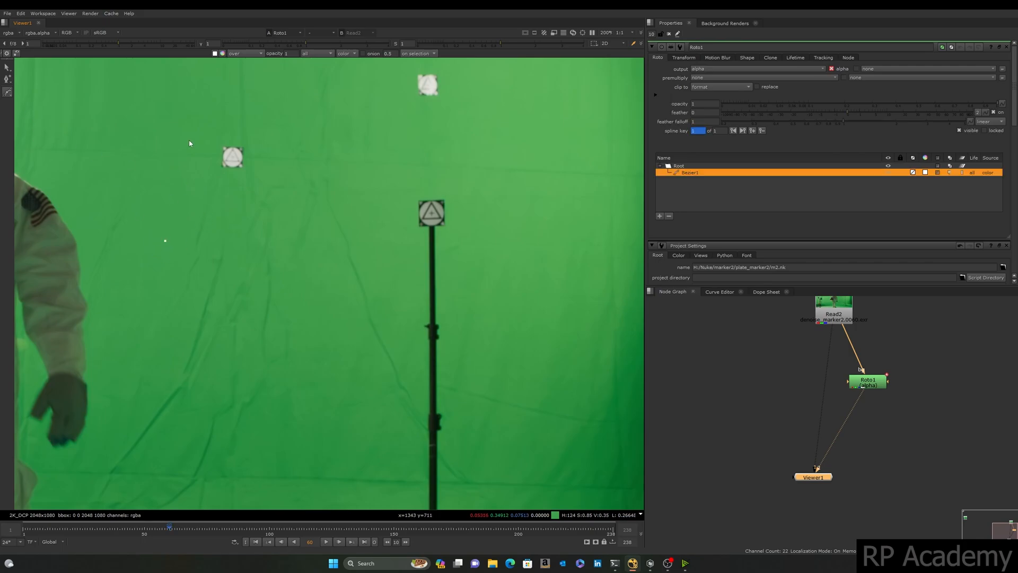
{"action": "left_click_drag", "start_coordinate": [190, 138], "coordinate": [227, 92]}
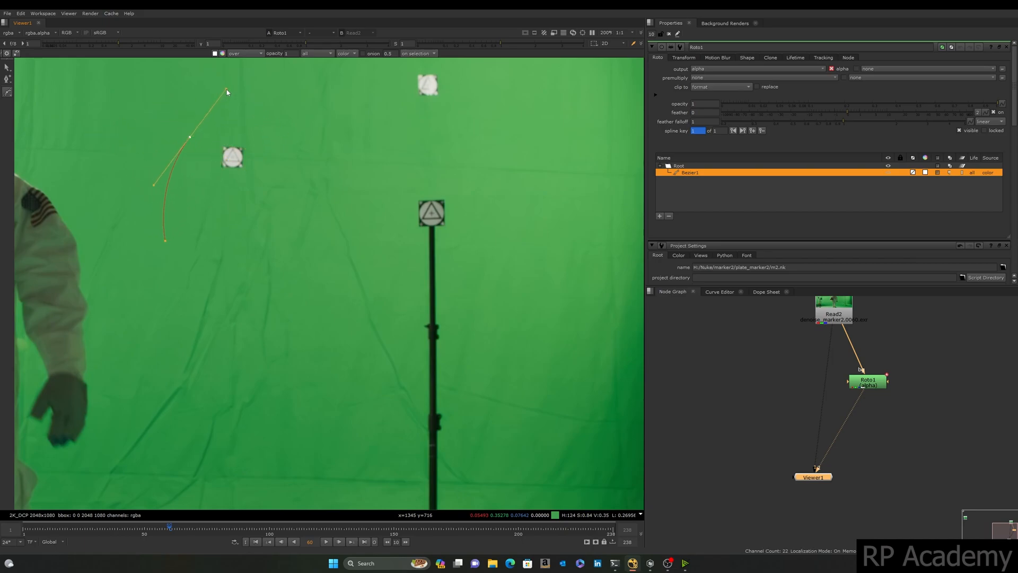
{"action": "left_click_drag", "start_coordinate": [315, 118], "coordinate": [345, 73]}
{"action": "left_click_drag", "start_coordinate": [422, 182], "coordinate": [399, 261]}
{"action": "left_click_drag", "start_coordinate": [251, 332], "coordinate": [216, 354]}
{"action": "left_click", "coordinate": [165, 240]}
{"action": "left_click_drag", "start_coordinate": [94, 374], "coordinate": [517, 63]}
{"action": "middle_click_drag", "start_coordinate": [395, 215], "coordinate": [385, 193]}
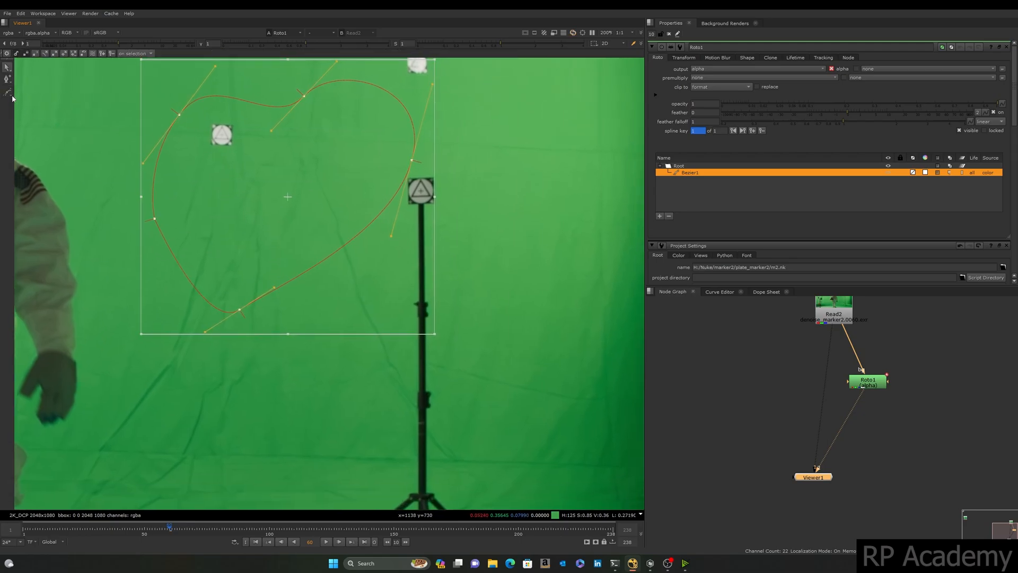
Draw a closed five-point Bezier shape with straight sides behind the marker pole, beside the heart shape.
{"action": "middle_click_drag", "start_coordinate": [505, 168], "coordinate": [365, 140]}
{"action": "left_click", "coordinate": [343, 157]}
{"action": "left_click", "coordinate": [7, 92]}
{"action": "left_click", "coordinate": [339, 128]}
{"action": "left_click", "coordinate": [252, 242]}
{"action": "left_click", "coordinate": [364, 323]}
{"action": "left_click", "coordinate": [491, 249]}
{"action": "left_click", "coordinate": [481, 148]}
{"action": "left_click", "coordinate": [338, 127]}
{"action": "scroll", "coordinate": [351, 150], "scroll_direction": "down", "scroll_amount": 1}
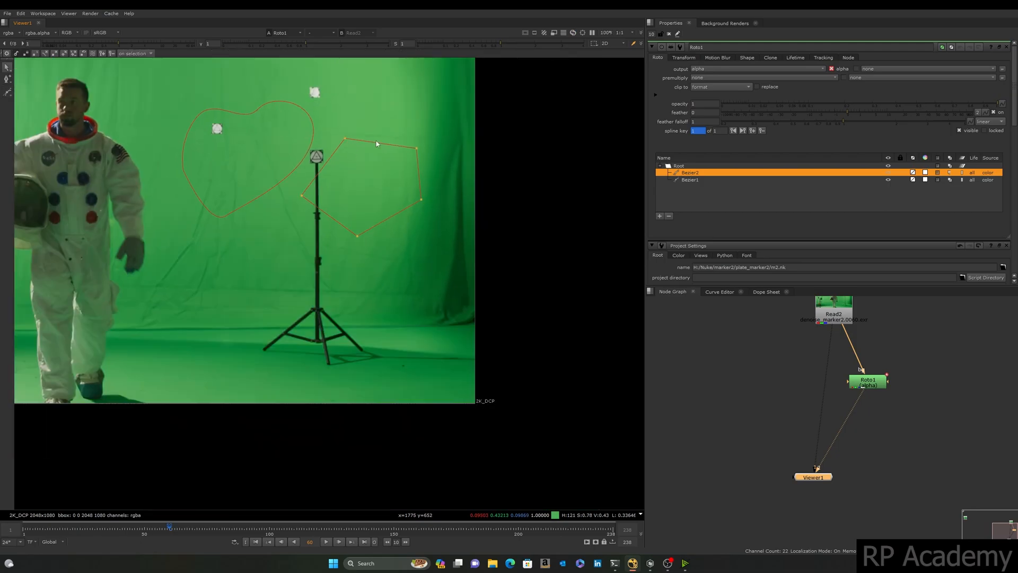
{"action": "scroll", "coordinate": [337, 255], "scroll_direction": "up", "scroll_amount": 3}
{"action": "middle_click_drag", "start_coordinate": [338, 254], "coordinate": [299, 383]}
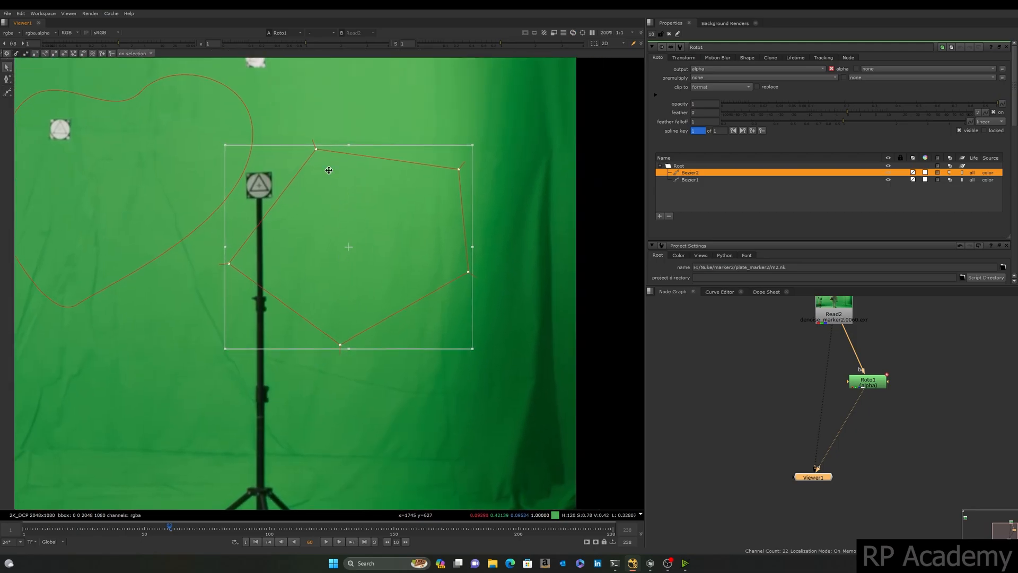
Select all points of the five-point Bezier shape and smooth them into a rounded outline.
{"action": "left_click_drag", "start_coordinate": [288, 100], "coordinate": [366, 182]}
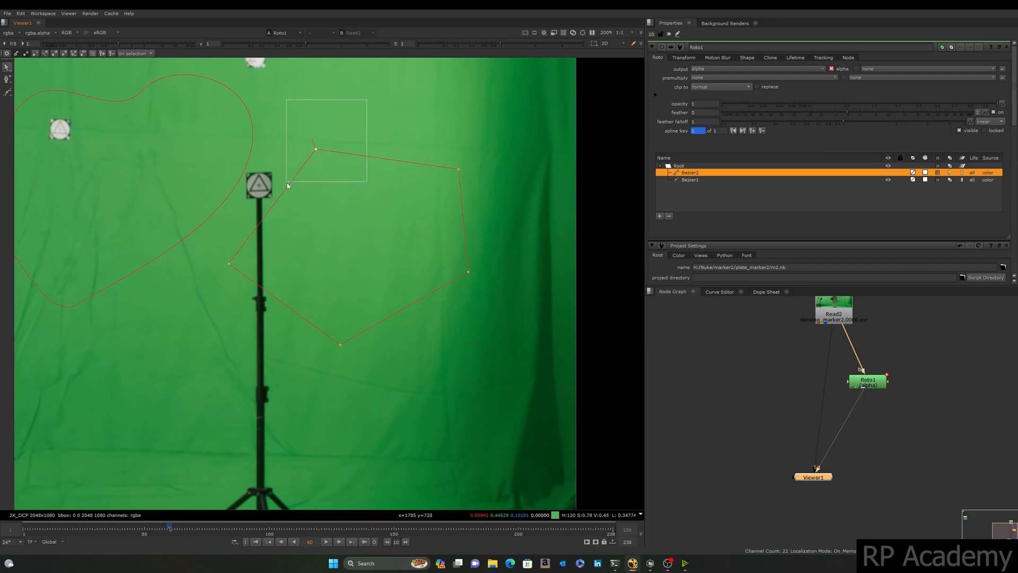
{"action": "left_click", "coordinate": [170, 76]}
{"action": "left_click_drag", "start_coordinate": [169, 82], "coordinate": [169, 82]}
{"action": "middle_click_drag", "start_coordinate": [161, 166], "coordinate": [145, 196]}
{"action": "left_click", "coordinate": [401, 194]}
{"action": "left_click_drag", "start_coordinate": [500, 132], "coordinate": [159, 423]}
{"action": "key", "text": "z"}
Reshape the rounded outline by adjusting the tangents of its upper-left and upper-right points.
{"action": "left_click_drag", "start_coordinate": [463, 91], "coordinate": [246, 274]}
{"action": "left_click_drag", "start_coordinate": [369, 141], "coordinate": [267, 198]}
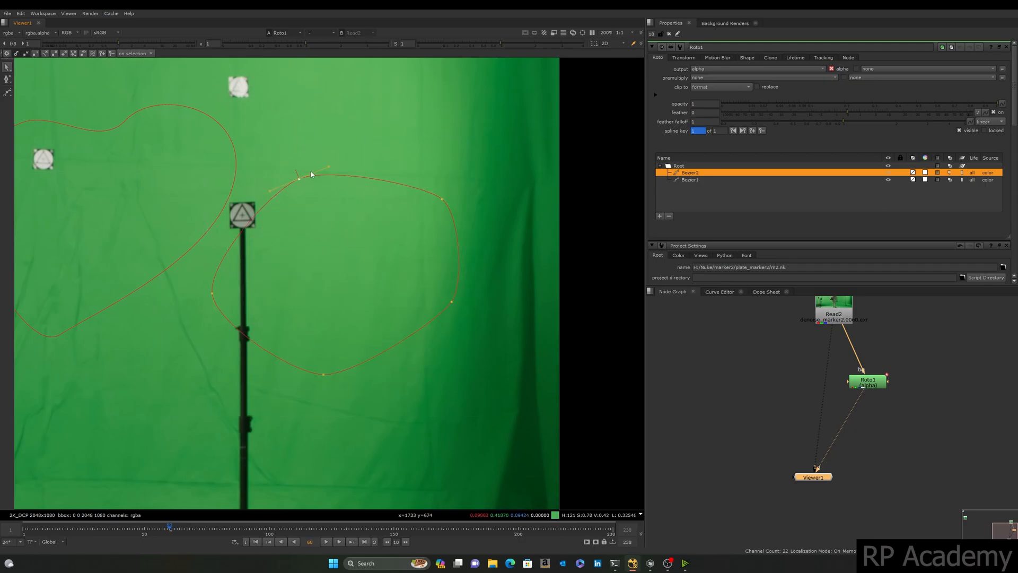
{"action": "left_click_drag", "start_coordinate": [330, 167], "coordinate": [324, 153]}
{"action": "left_click_drag", "start_coordinate": [488, 179], "coordinate": [446, 218]}
{"action": "left_click_drag", "start_coordinate": [481, 268], "coordinate": [441, 310]}
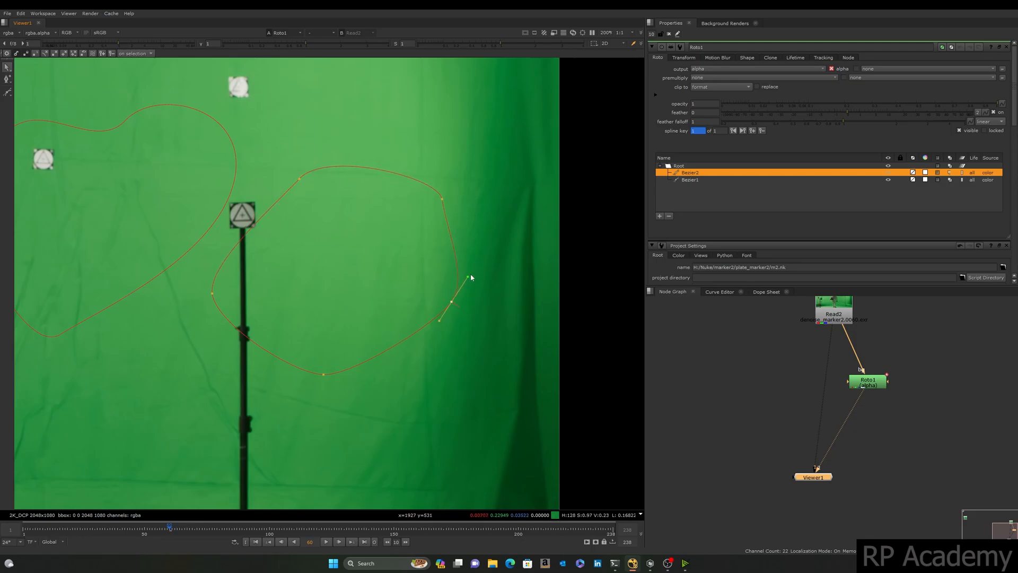
{"action": "middle_click_drag", "start_coordinate": [303, 244], "coordinate": [329, 229]}
{"action": "scroll", "coordinate": [334, 230], "scroll_direction": "down", "scroll_amount": 5}
{"action": "left_click_drag", "start_coordinate": [409, 163], "coordinate": [289, 285]}
{"action": "scroll", "coordinate": [299, 256], "scroll_direction": "up", "scroll_amount": 5}
{"action": "scroll", "coordinate": [299, 256], "scroll_direction": "up", "scroll_amount": 1}
{"action": "middle_click_drag", "start_coordinate": [332, 244], "coordinate": [301, 283]}
{"action": "left_click", "coordinate": [362, 142]}
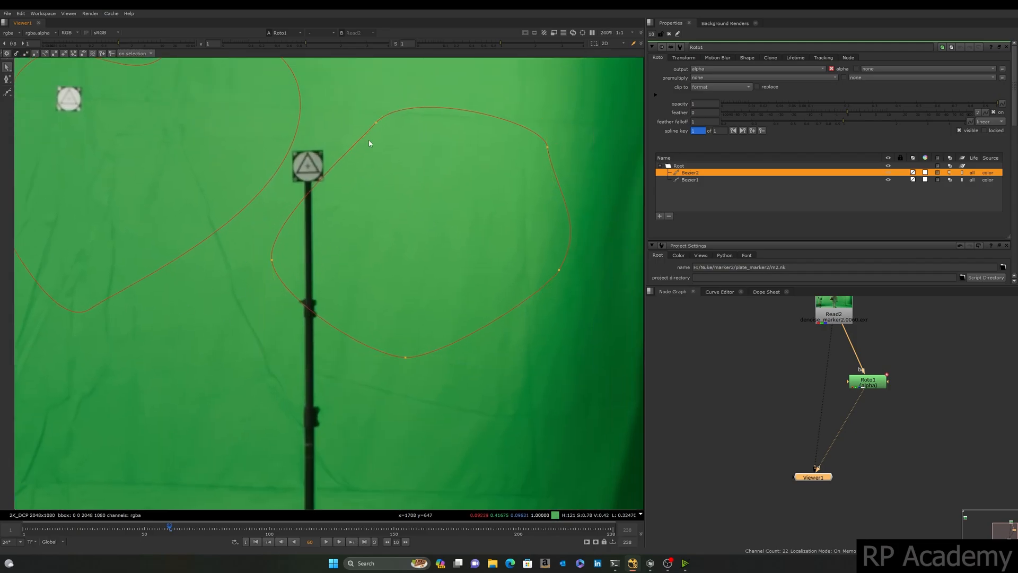
Select the upper-right point of the rounded shape beside the pole and smooth it.
{"action": "left_click", "coordinate": [549, 148]}
{"action": "left_click_drag", "start_coordinate": [555, 192], "coordinate": [538, 157]}
{"action": "left_click", "coordinate": [600, 165]}
{"action": "left_click_drag", "start_coordinate": [584, 102], "coordinate": [463, 197]}
{"action": "key", "text": "z"}
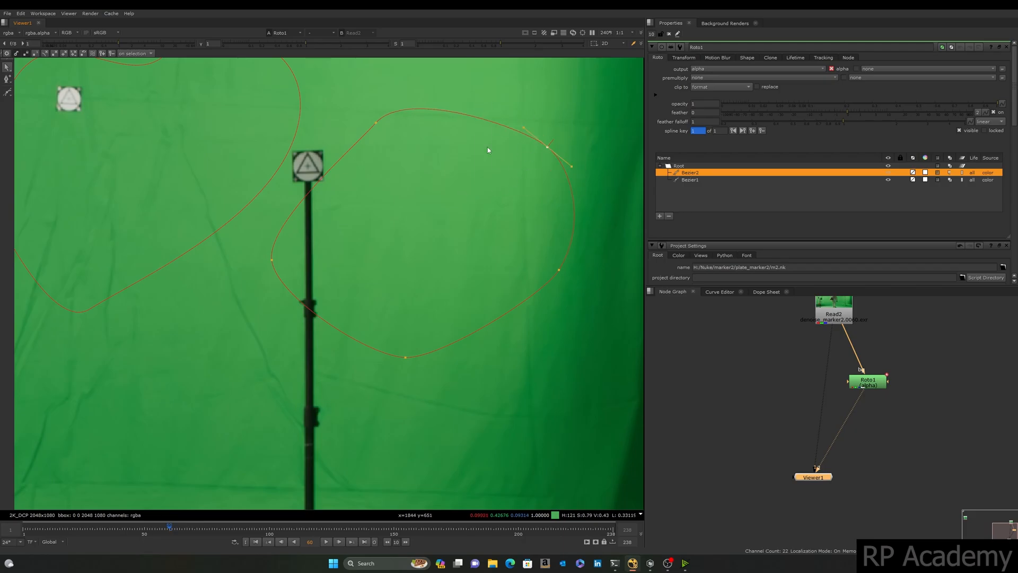
Smooth the upper-left and lower-right points of the shape, and smooth its upper-right point once more.
{"action": "left_click_drag", "start_coordinate": [415, 80], "coordinate": [326, 170]}
{"action": "key", "text": "z"}
{"action": "left_click", "coordinate": [406, 357]}
{"action": "left_click_drag", "start_coordinate": [502, 231], "coordinate": [602, 301]}
{"action": "key", "text": "z"}
{"action": "middle_click_drag", "start_coordinate": [579, 305], "coordinate": [498, 367]}
{"action": "left_click", "coordinate": [466, 207]}
{"action": "key", "text": "z"}
{"action": "scroll", "coordinate": [437, 212], "scroll_direction": "down", "scroll_amount": 3}
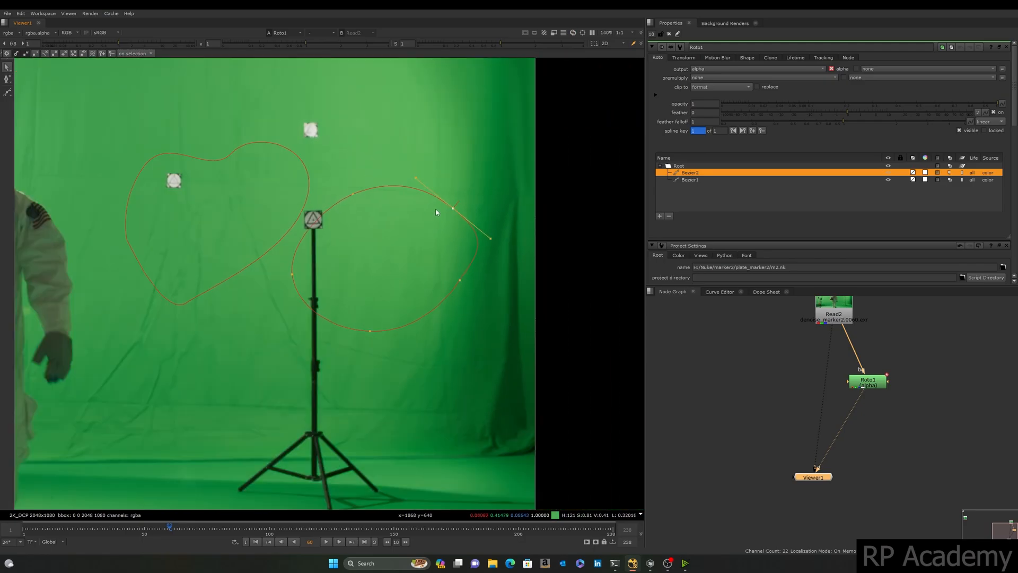
Draw a closed Cusped Bezier shape on the green screen between the astronaut and the heart shape.
{"action": "left_click", "coordinate": [5, 94]}
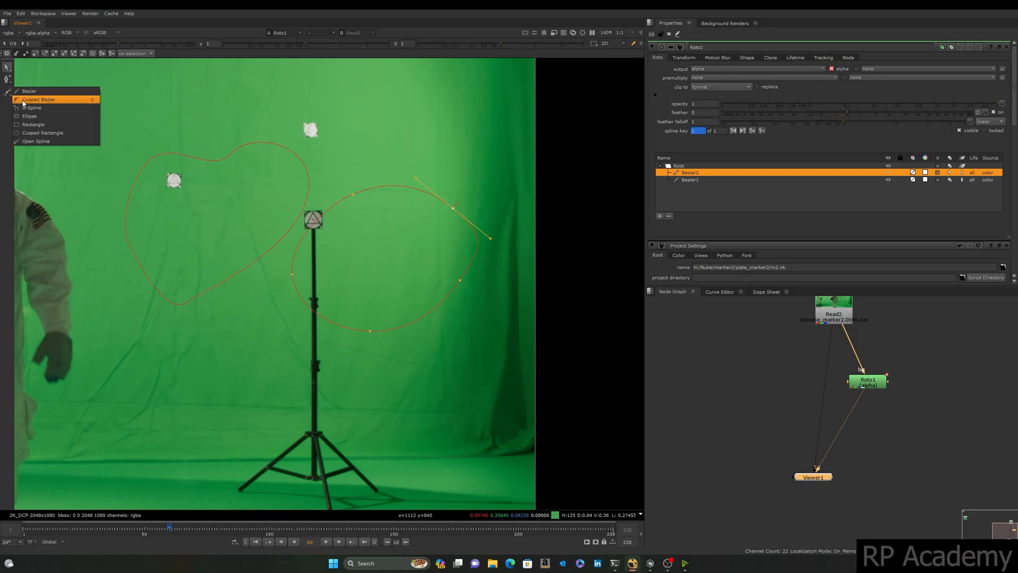
{"action": "left_click", "coordinate": [23, 101]}
{"action": "middle_click_drag", "start_coordinate": [62, 94], "coordinate": [231, 122]}
{"action": "left_click", "coordinate": [261, 121]}
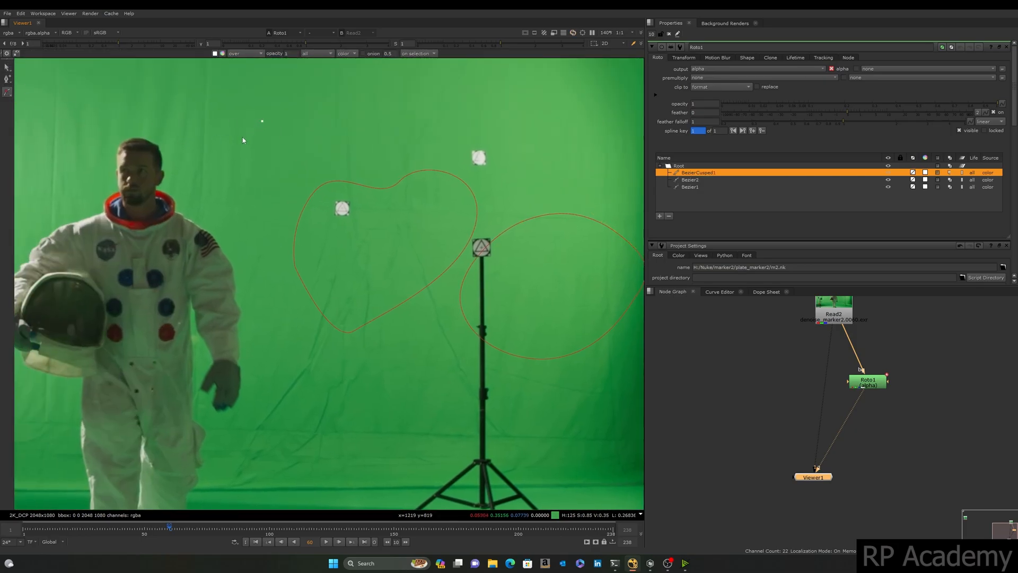
{"action": "left_click", "coordinate": [227, 281]}
{"action": "left_click", "coordinate": [267, 230]}
{"action": "left_click", "coordinate": [297, 186]}
{"action": "left_click", "coordinate": [313, 130]}
{"action": "left_click", "coordinate": [275, 97]}
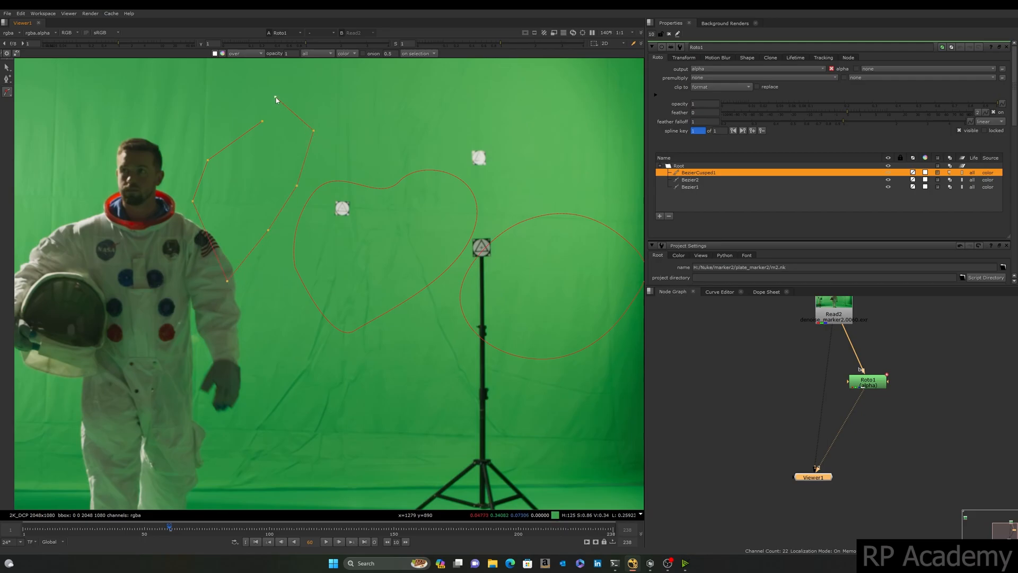
{"action": "left_click", "coordinate": [262, 121]}
Select points across the cusped shape and the overlapping heart, and move them toward the astronaut's head and chest.
{"action": "left_click_drag", "start_coordinate": [158, 71], "coordinate": [404, 354]}
{"action": "left_click", "coordinate": [8, 72]}
{"action": "left_click", "coordinate": [42, 67]}
{"action": "left_click_drag", "start_coordinate": [187, 89], "coordinate": [423, 327]}
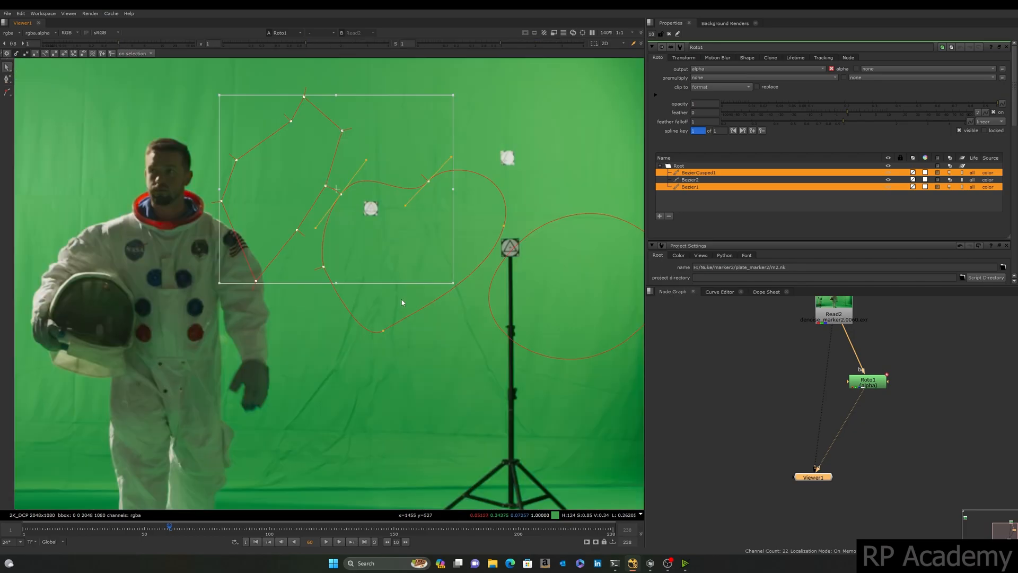
{"action": "left_click_drag", "start_coordinate": [326, 186], "coordinate": [354, 185]}
{"action": "left_click_drag", "start_coordinate": [377, 123], "coordinate": [290, 165]}
{"action": "left_click_drag", "start_coordinate": [181, 135], "coordinate": [207, 180]}
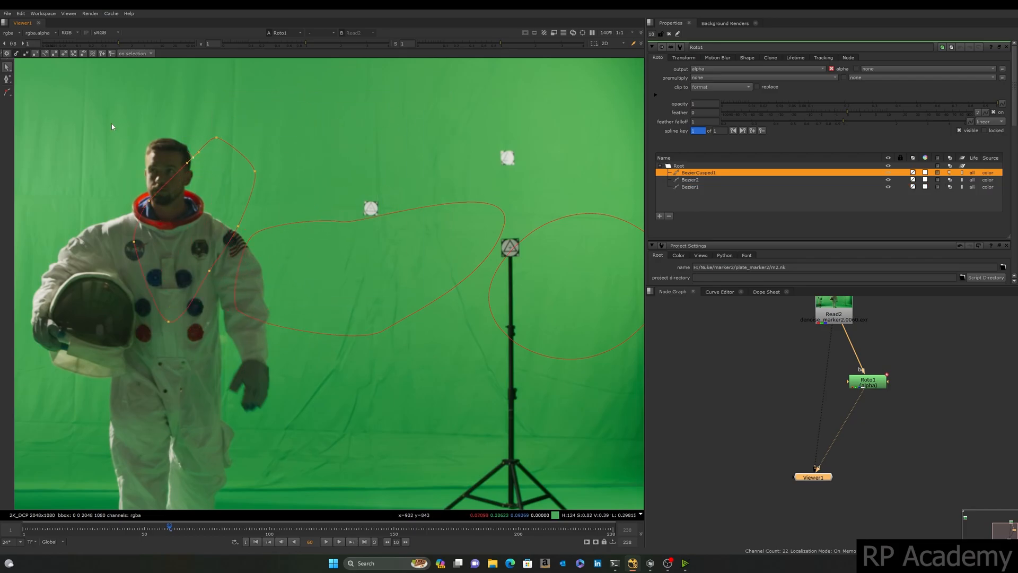
Draw a closed B-Spline shape around the round wall marker on the astronaut's helmet side.
{"action": "left_click", "coordinate": [7, 92]}
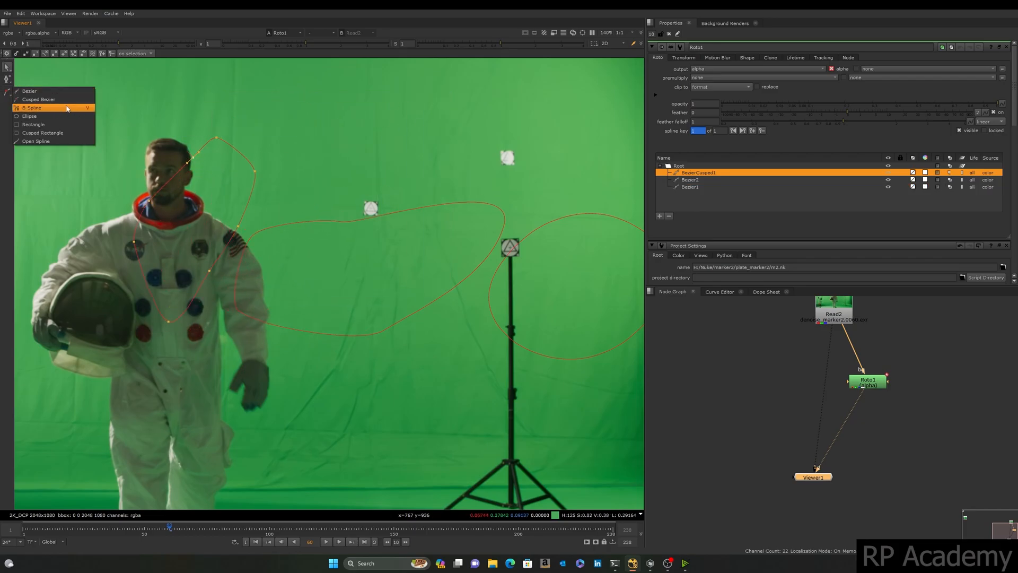
{"action": "left_click", "coordinate": [69, 108]}
{"action": "scroll", "coordinate": [170, 153], "scroll_direction": "down", "scroll_amount": 3}
{"action": "scroll", "coordinate": [294, 171], "scroll_direction": "up", "scroll_amount": 4}
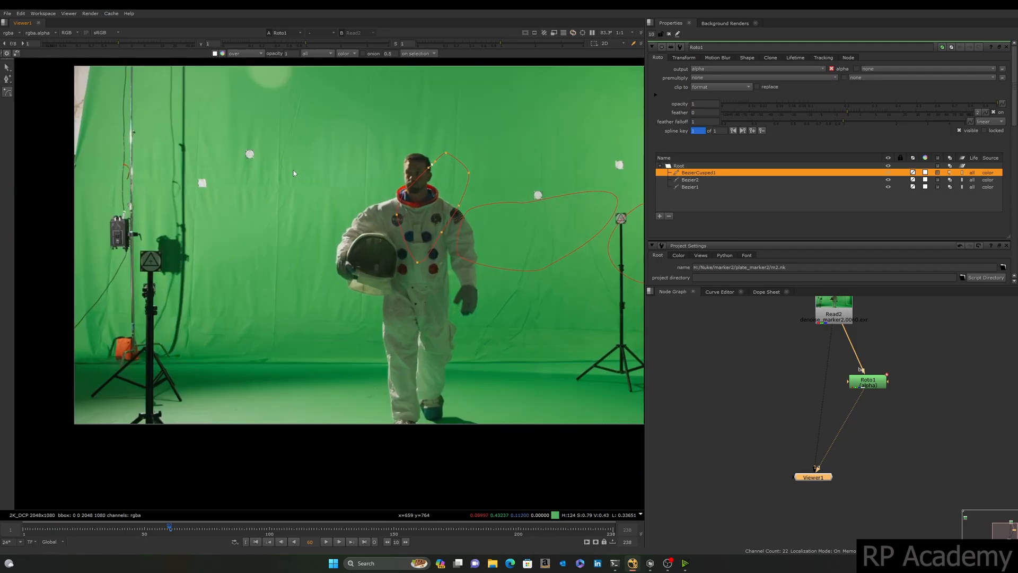
{"action": "left_click", "coordinate": [235, 131]}
{"action": "left_click", "coordinate": [214, 136]}
{"action": "left_click", "coordinate": [188, 166]}
{"action": "left_click", "coordinate": [188, 220]}
{"action": "left_click", "coordinate": [251, 257]}
{"action": "left_click", "coordinate": [320, 219]}
{"action": "left_click", "coordinate": [317, 157]}
{"action": "left_click", "coordinate": [263, 129]}
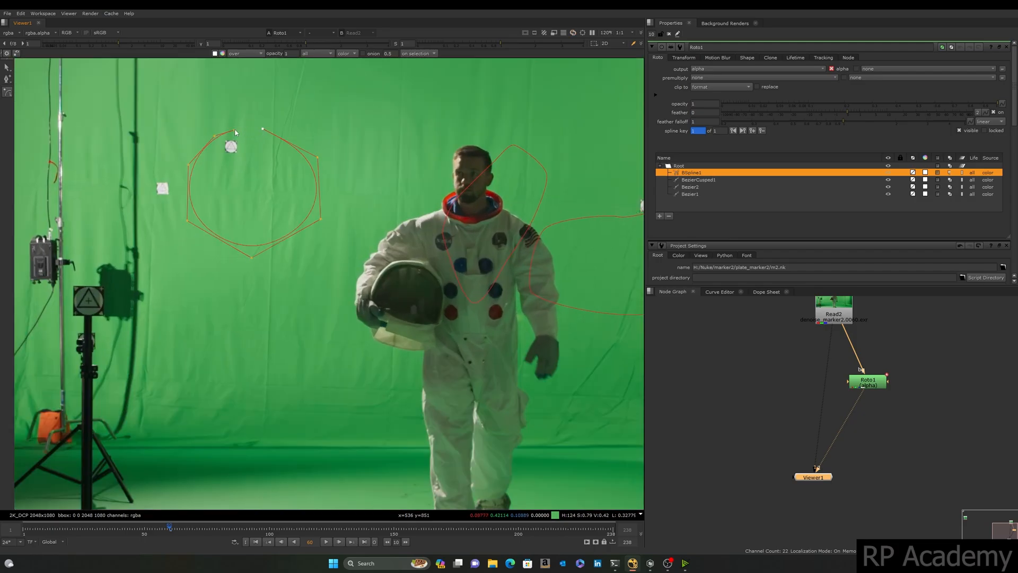
{"action": "left_click", "coordinate": [235, 131]}
Try cusping the B-Spline's control points along its astronaut-facing side.
{"action": "scroll", "coordinate": [201, 199], "scroll_direction": "up", "scroll_amount": 4}
{"action": "middle_click_drag", "start_coordinate": [202, 200], "coordinate": [207, 241]}
{"action": "left_click_drag", "start_coordinate": [426, 245], "coordinate": [380, 287]}
{"action": "left_click_drag", "start_coordinate": [453, 116], "coordinate": [338, 188]}
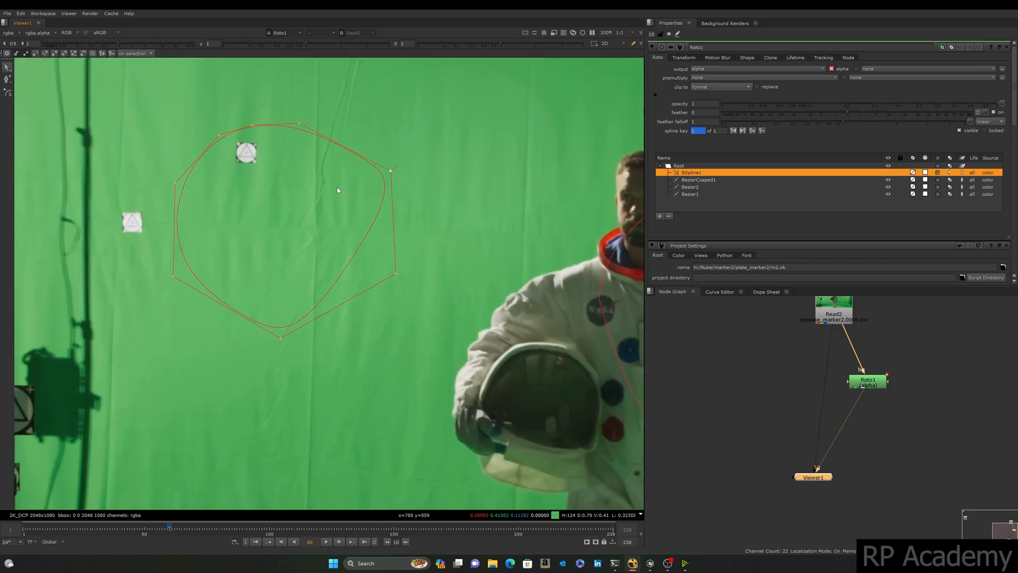
{"action": "left_click", "coordinate": [396, 274]}
{"action": "key", "text": "shift+z"}
{"action": "key", "text": "shift+z"}
{"action": "left_click_drag", "start_coordinate": [457, 213], "coordinate": [322, 335]}
{"action": "middle_click_drag", "start_coordinate": [375, 307], "coordinate": [270, 328]}
Draw a closed, smoothed Bezier shape beside the astronaut's head and select its bottom point.
{"action": "right_click", "coordinate": [6, 94]}
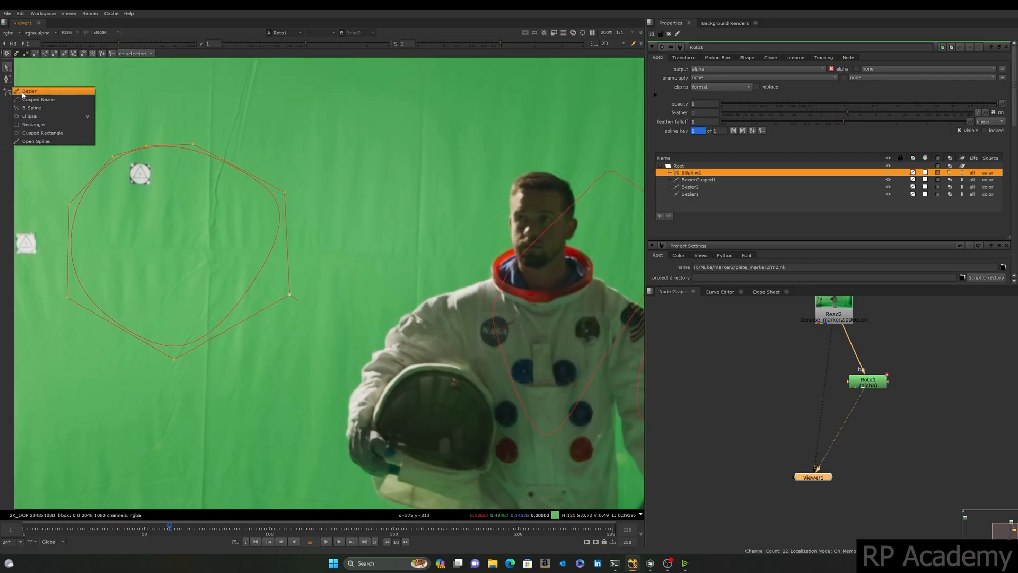
{"action": "left_click", "coordinate": [37, 92]}
{"action": "left_click", "coordinate": [357, 189]}
{"action": "left_click", "coordinate": [399, 238]}
{"action": "left_click", "coordinate": [486, 193]}
{"action": "left_click", "coordinate": [479, 141]}
{"action": "left_click", "coordinate": [416, 111]}
{"action": "left_click_drag", "start_coordinate": [540, 103], "coordinate": [343, 249]}
{"action": "left_click_drag", "start_coordinate": [322, 343], "coordinate": [402, 233]}
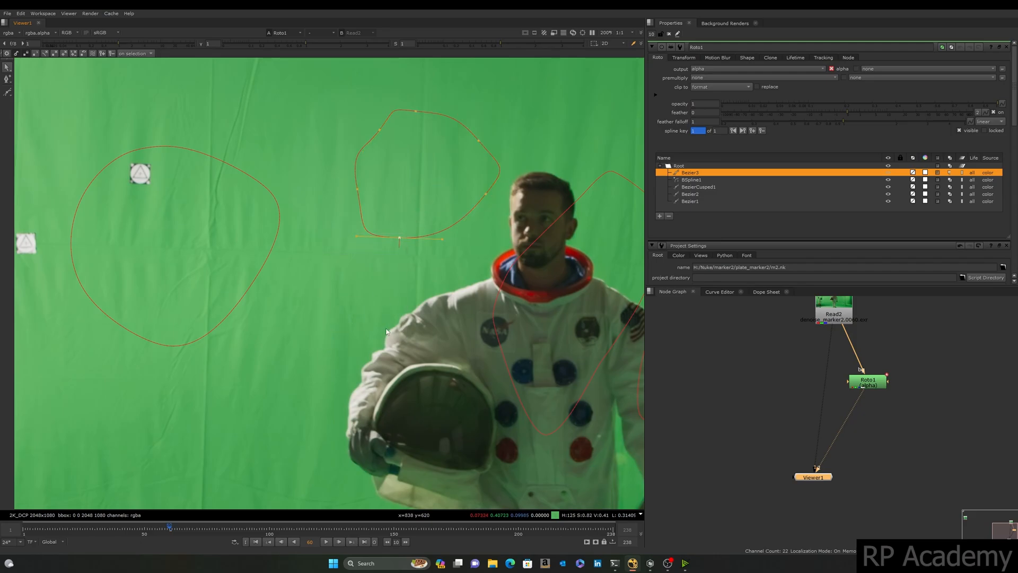
Convert the points of the Bezier shape beside the astronaut's head to cusps one after another.
{"action": "key", "text": "shift+z"}
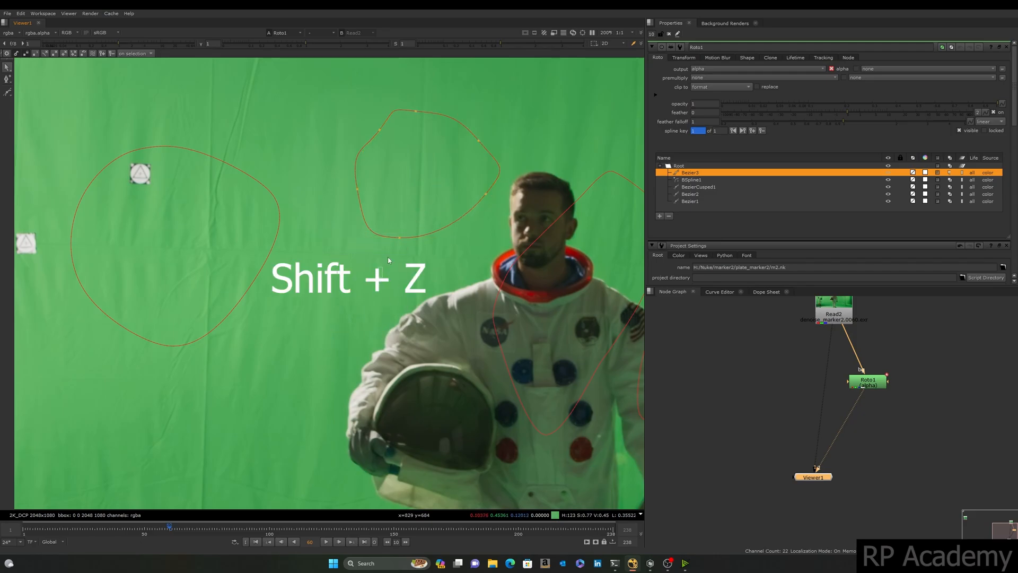
{"action": "key", "text": "shift+z"}
{"action": "scroll", "coordinate": [407, 240], "scroll_direction": "up", "scroll_amount": 5}
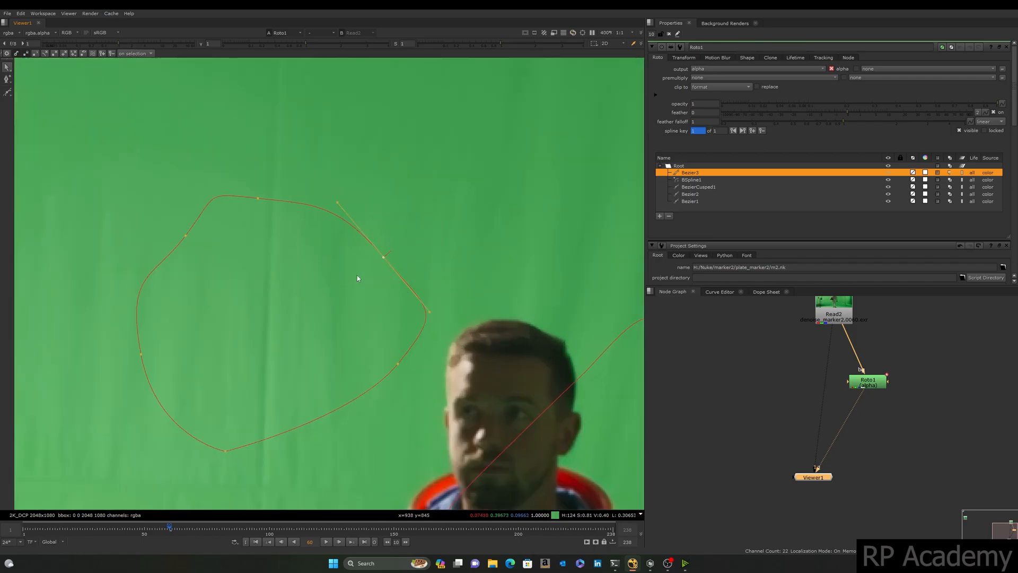
{"action": "key", "text": "ctrl+z"}
{"action": "left_click_drag", "start_coordinate": [416, 215], "coordinate": [349, 289]}
{"action": "left_click_drag", "start_coordinate": [296, 157], "coordinate": [221, 252]}
{"action": "key", "text": "shift+z"}
{"action": "left_click_drag", "start_coordinate": [221, 166], "coordinate": [147, 284]}
{"action": "key", "text": "shift+z"}
{"action": "left_click_drag", "start_coordinate": [73, 322], "coordinate": [178, 385]}
{"action": "key", "text": "shift+z"}
{"action": "middle_click_drag", "start_coordinate": [189, 390], "coordinate": [197, 308]}
{"action": "left_click_drag", "start_coordinate": [307, 280], "coordinate": [450, 332]}
{"action": "key", "text": "shift+z"}
{"action": "left_click_drag", "start_coordinate": [357, 231], "coordinate": [412, 153]}
Smooth the cusped points of the Bezier shape beside the head one by one around its outline.
{"action": "left_click_drag", "start_coordinate": [494, 126], "coordinate": [333, 216]}
{"action": "key", "text": "z"}
{"action": "left_click_drag", "start_coordinate": [451, 239], "coordinate": [344, 337]}
{"action": "key", "text": "z"}
{"action": "left_click_drag", "start_coordinate": [271, 296], "coordinate": [192, 431]}
{"action": "key", "text": "z"}
{"action": "left_click_drag", "start_coordinate": [204, 235], "coordinate": [107, 305]}
{"action": "key", "text": "z"}
{"action": "left_click_drag", "start_coordinate": [146, 181], "coordinate": [299, 95]}
{"action": "key", "text": "z"}
{"action": "scroll", "coordinate": [258, 211], "scroll_direction": "down", "scroll_amount": 5}
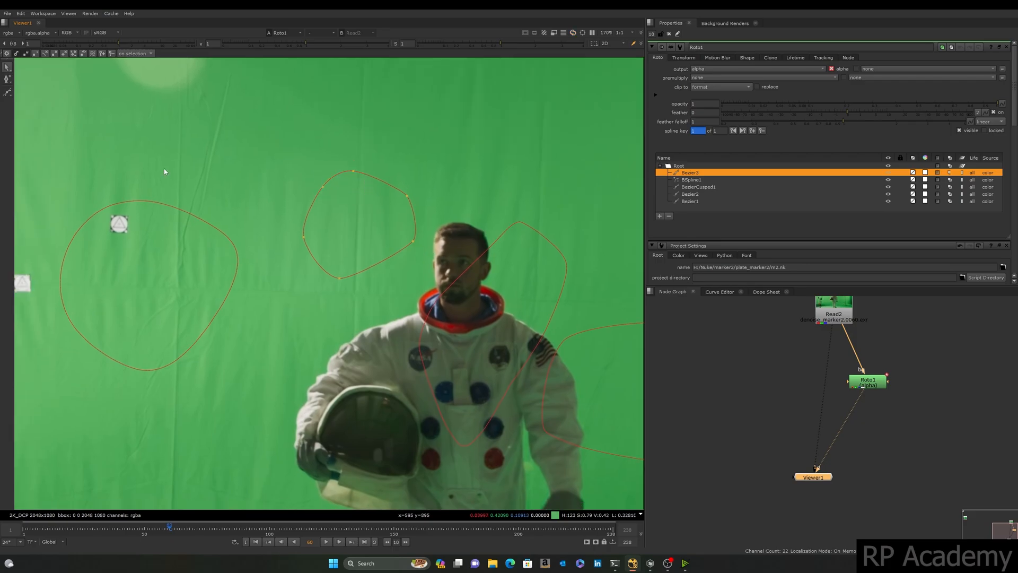
Draw an Ellipse shape next to the astronaut's helmet, overlapping the helmet's edge.
{"action": "right_click", "coordinate": [7, 91]}
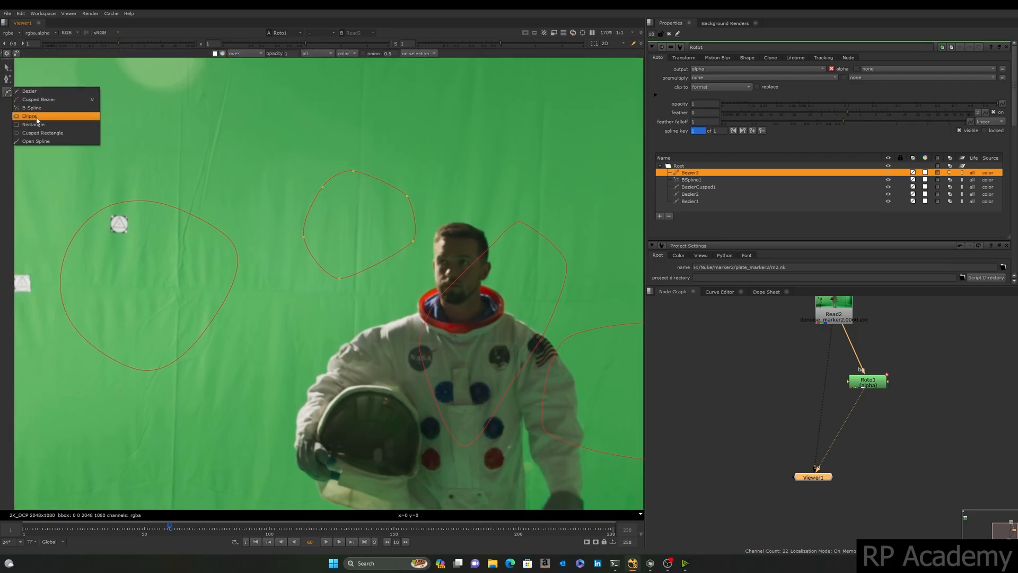
{"action": "left_click", "coordinate": [32, 116]}
{"action": "scroll", "coordinate": [134, 169], "scroll_direction": "down", "scroll_amount": 5}
{"action": "middle_click_drag", "start_coordinate": [127, 143], "coordinate": [124, 138]}
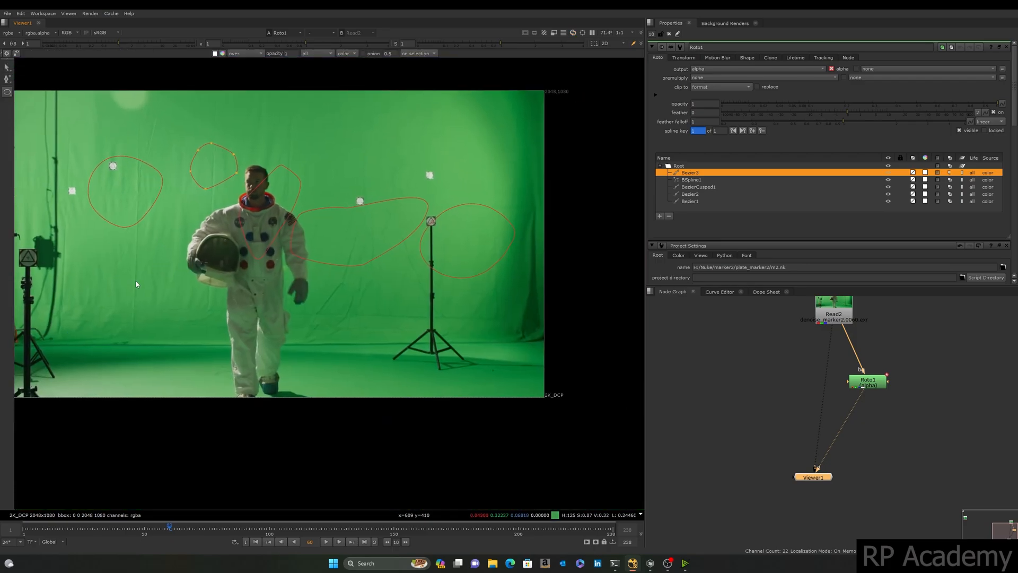
{"action": "left_click_drag", "start_coordinate": [124, 240], "coordinate": [218, 328]}
{"action": "scroll", "coordinate": [183, 254], "scroll_direction": "up", "scroll_amount": 4}
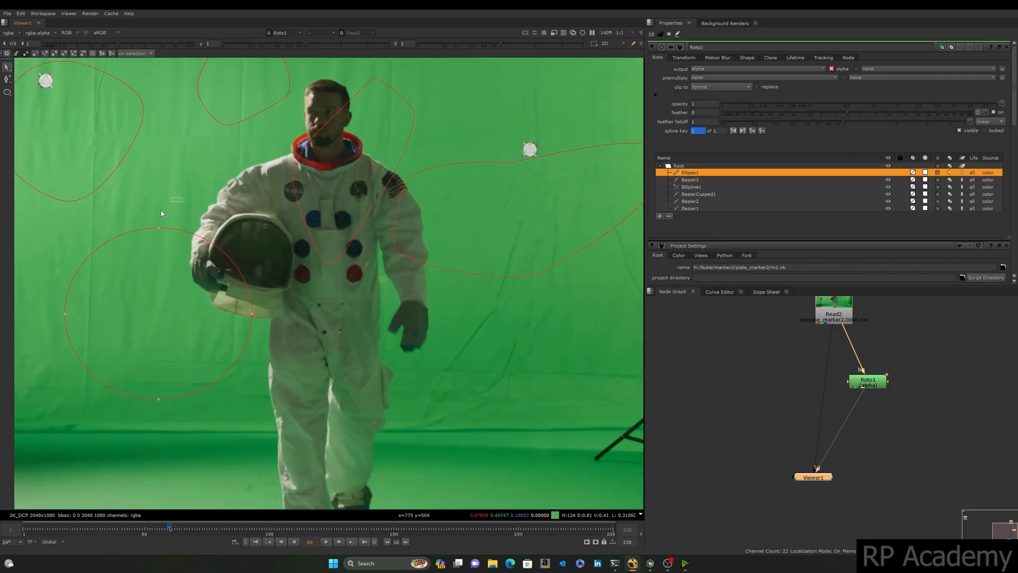
Cusp the ellipse's points to turn it into a diamond, and select all of them.
{"action": "middle_click_drag", "start_coordinate": [89, 323], "coordinate": [121, 300]}
{"action": "left_click_drag", "start_coordinate": [136, 286], "coordinate": [62, 329]}
{"action": "left_click_drag", "start_coordinate": [145, 254], "coordinate": [225, 140]}
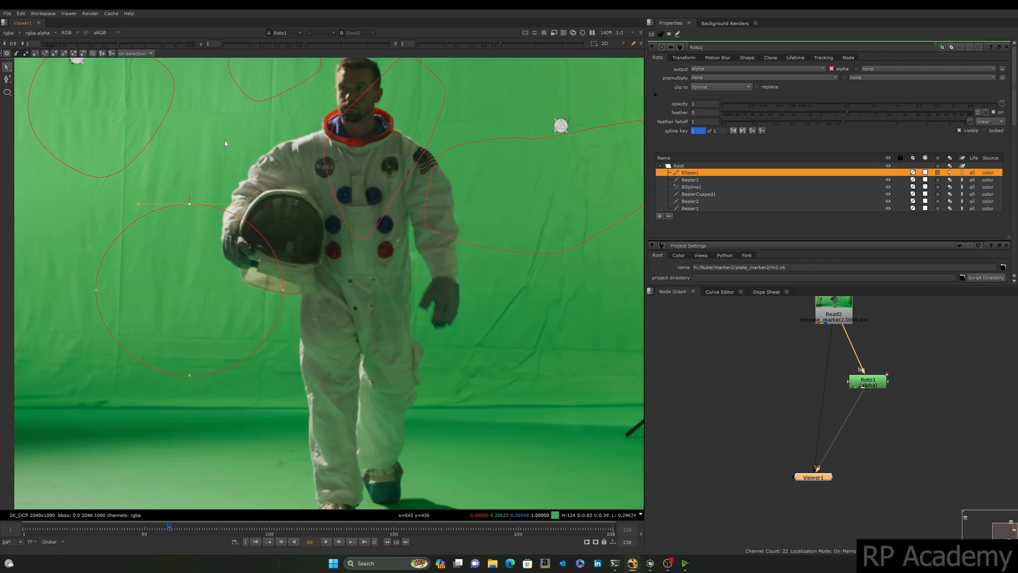
{"action": "key", "text": "shift+z"}
{"action": "left_click_drag", "start_coordinate": [286, 286], "coordinate": [134, 377]}
{"action": "key", "text": "shift+z"}
{"action": "key", "text": "shift+z"}
{"action": "left_click_drag", "start_coordinate": [147, 276], "coordinate": [231, 149]}
{"action": "scroll", "coordinate": [199, 243], "scroll_direction": "down", "scroll_amount": 2}
{"action": "left_click_drag", "start_coordinate": [254, 193], "coordinate": [137, 314]}
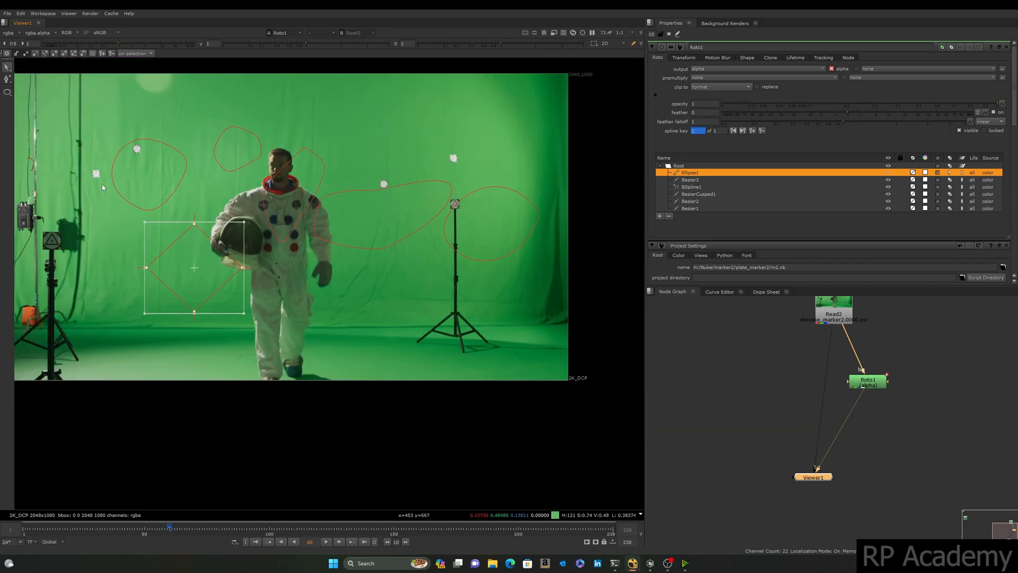
Draw a wide Rectangle shape on the green screen above the markers near the pole.
{"action": "right_click", "coordinate": [5, 94]}
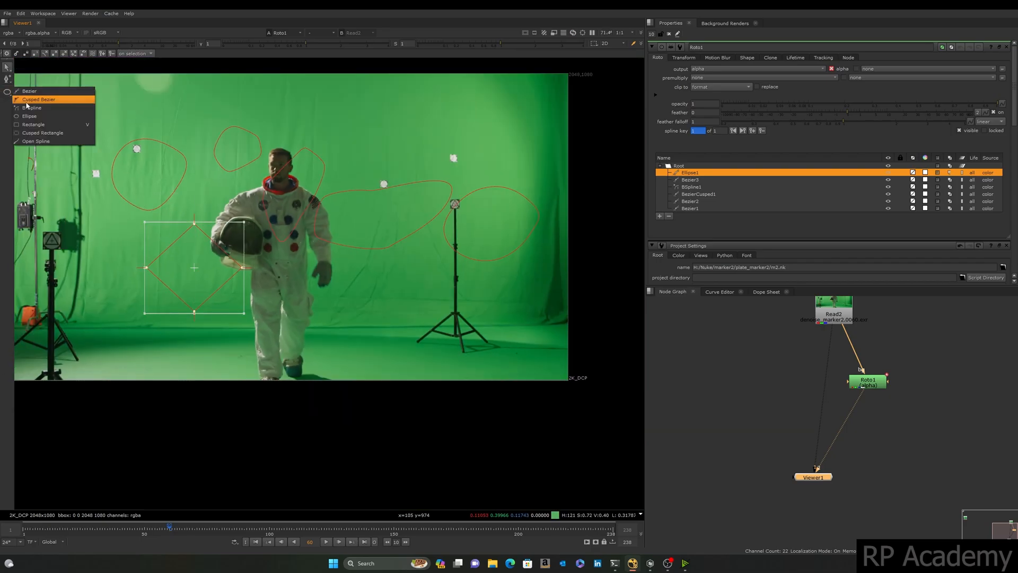
{"action": "left_click", "coordinate": [44, 126]}
{"action": "middle_click_drag", "start_coordinate": [326, 106], "coordinate": [283, 176]}
{"action": "scroll", "coordinate": [292, 176], "scroll_direction": "up", "scroll_amount": 2}
{"action": "left_click_drag", "start_coordinate": [341, 172], "coordinate": [513, 243]}
{"action": "middle_click_drag", "start_coordinate": [513, 243], "coordinate": [416, 231]}
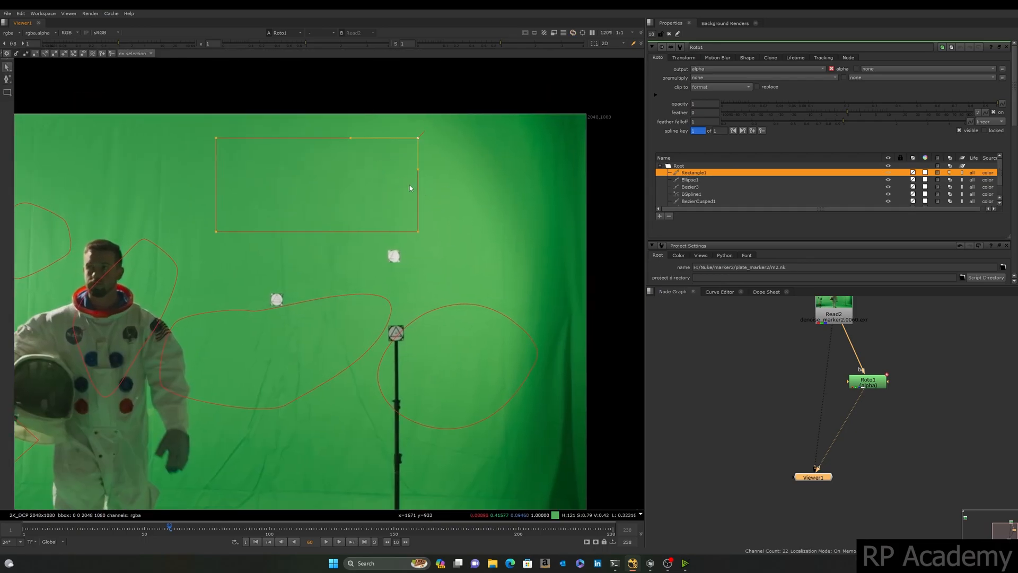
Smooth the rectangle's lower-right corner point and convert it back to a sharp cusp.
{"action": "scroll", "coordinate": [420, 201], "scroll_direction": "up", "scroll_amount": 3}
{"action": "left_click_drag", "start_coordinate": [420, 204], "coordinate": [455, 209]}
{"action": "scroll", "coordinate": [456, 228], "scroll_direction": "down", "scroll_amount": 5}
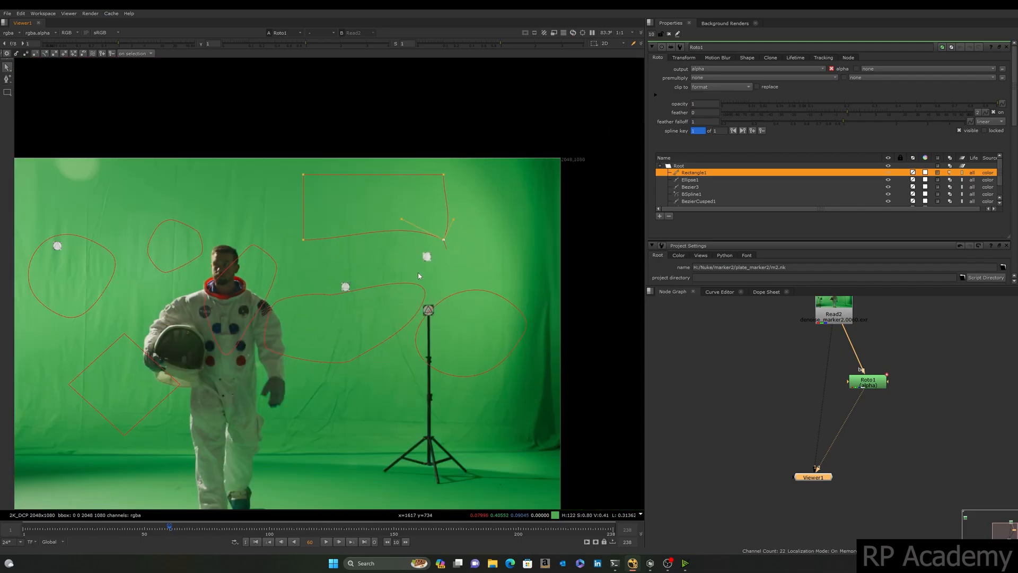
{"action": "key", "text": "Tab"}
{"action": "key", "text": "Tab"}
{"action": "key", "text": "z"}
{"action": "key", "text": "shift+z"}
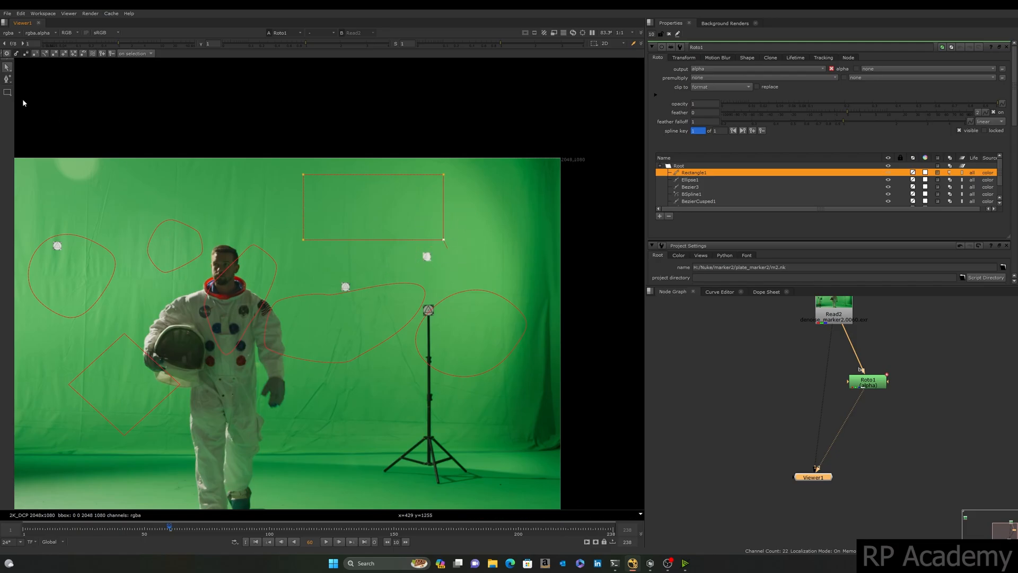
Draw a Cusped Rectangle shape near the upper edge of the shot on the astronaut's helmet side.
{"action": "right_click", "coordinate": [7, 93]}
{"action": "left_click", "coordinate": [57, 136]}
{"action": "middle_click_drag", "start_coordinate": [21, 170], "coordinate": [258, 162]}
{"action": "left_click_drag", "start_coordinate": [258, 161], "coordinate": [360, 214]}
{"action": "scroll", "coordinate": [361, 214], "scroll_direction": "up", "scroll_amount": 1}
{"action": "scroll", "coordinate": [361, 213], "scroll_direction": "up", "scroll_amount": 4}
{"action": "middle_click_drag", "start_coordinate": [615, 187], "coordinate": [295, 193]}
{"action": "scroll", "coordinate": [444, 239], "scroll_direction": "down", "scroll_amount": 1}
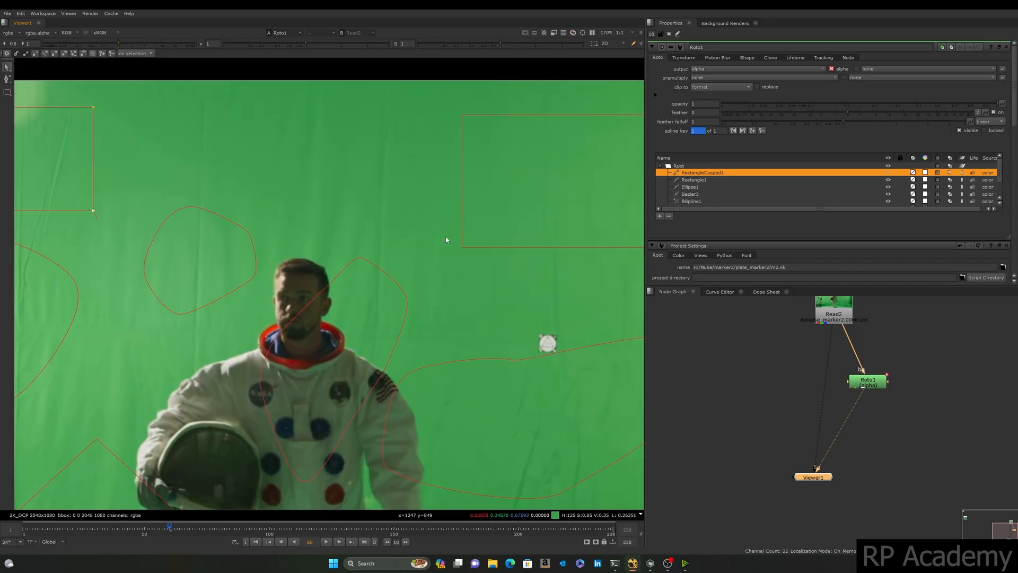
Bend the near edge of the large Rectangle by adjusting its point handle, and select points of the Cusped Rectangle.
{"action": "left_click", "coordinate": [461, 231]}
{"action": "left_click_drag", "start_coordinate": [463, 203], "coordinate": [453, 205]}
{"action": "middle_click_drag", "start_coordinate": [162, 200], "coordinate": [288, 199]}
{"action": "left_click_drag", "start_coordinate": [273, 159], "coordinate": [151, 269]}
{"action": "left_click", "coordinate": [216, 208]}
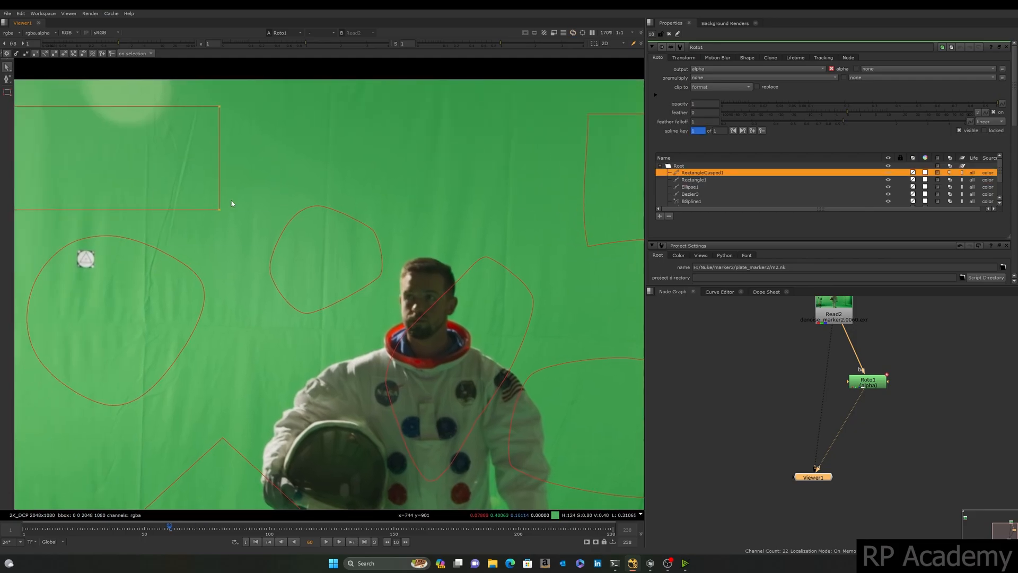
Draw a six-point Open Spline down the astronaut's suit edge, from beside the chest to the lower leg, and finish it.
{"action": "right_click", "coordinate": [5, 95]}
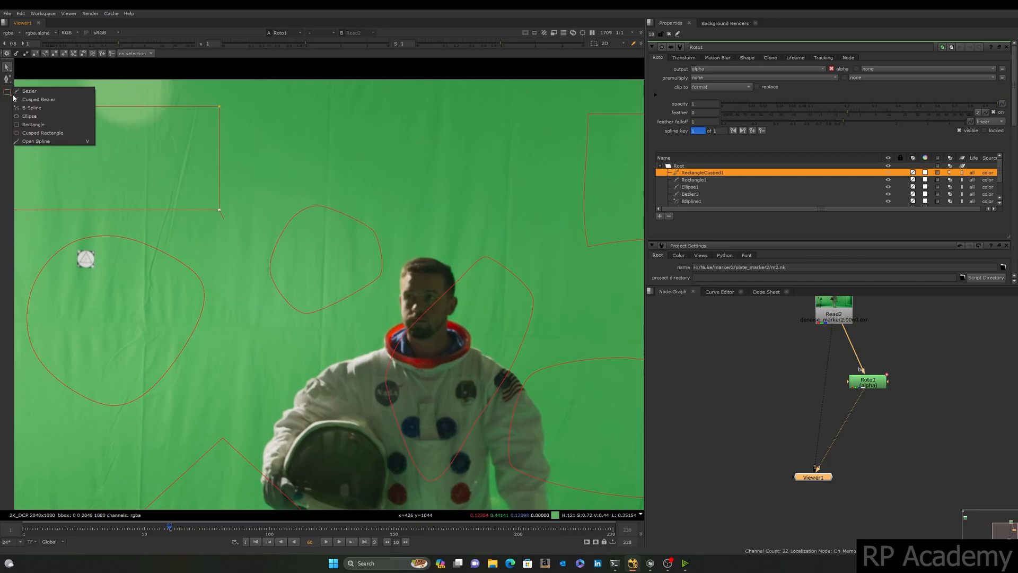
{"action": "left_click", "coordinate": [39, 143]}
{"action": "scroll", "coordinate": [152, 225], "scroll_direction": "down", "scroll_amount": 5}
{"action": "middle_click_drag", "start_coordinate": [152, 227], "coordinate": [207, 165]}
{"action": "scroll", "coordinate": [207, 163], "scroll_direction": "up", "scroll_amount": 9}
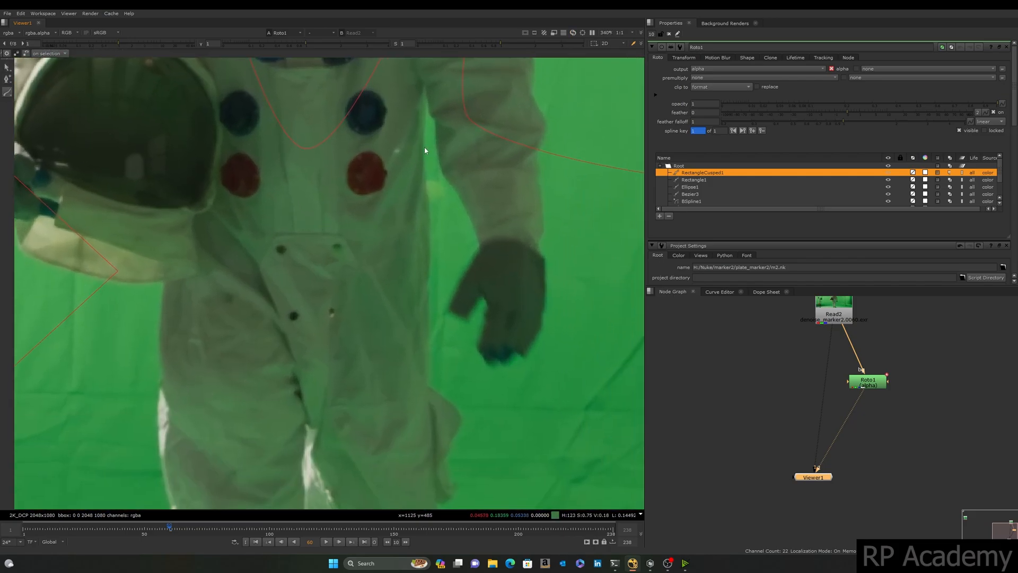
{"action": "left_click", "coordinate": [422, 111]}
{"action": "left_click", "coordinate": [423, 167]}
{"action": "left_click", "coordinate": [431, 250]}
{"action": "scroll", "coordinate": [430, 254], "scroll_direction": "down", "scroll_amount": 6}
{"action": "left_click", "coordinate": [429, 266]}
{"action": "left_click", "coordinate": [429, 285]}
{"action": "left_click", "coordinate": [429, 323]}
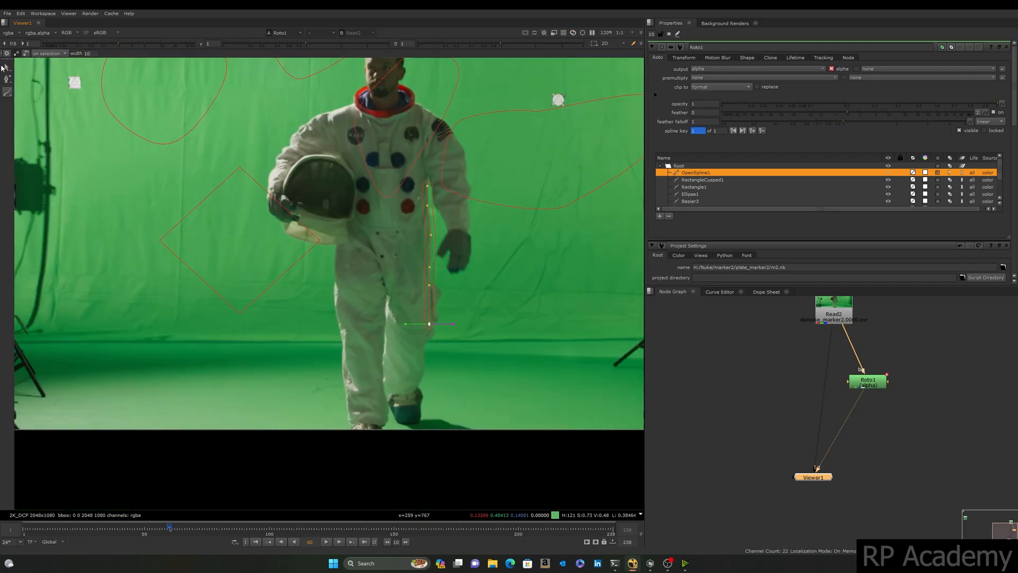
{"action": "key", "text": "Return"}
{"action": "scroll", "coordinate": [484, 258], "scroll_direction": "up", "scroll_amount": 4}
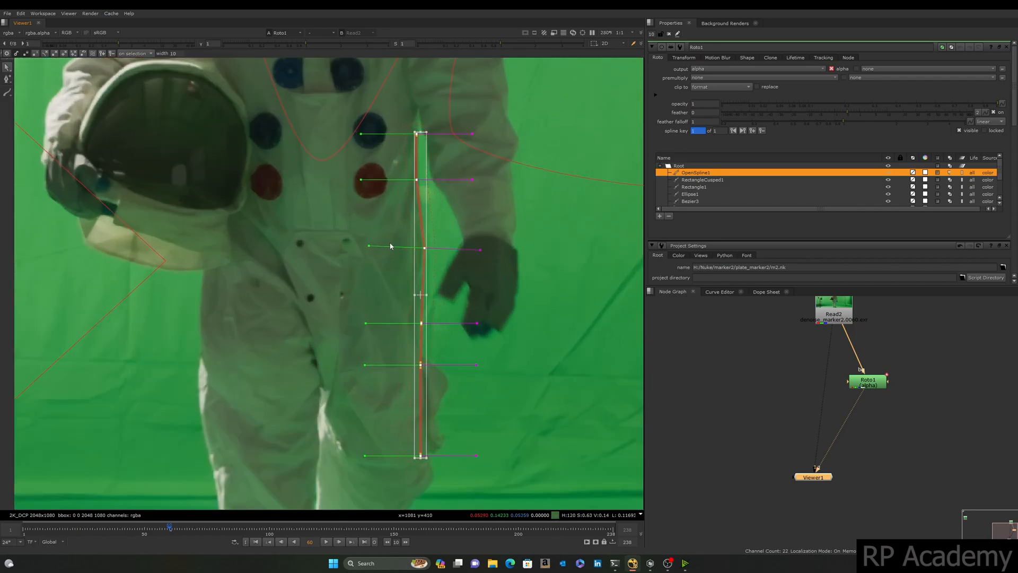
Box-select the open spline's points, fit the shot in the viewer, and activate the Select All tool.
{"action": "left_click", "coordinate": [540, 261]}
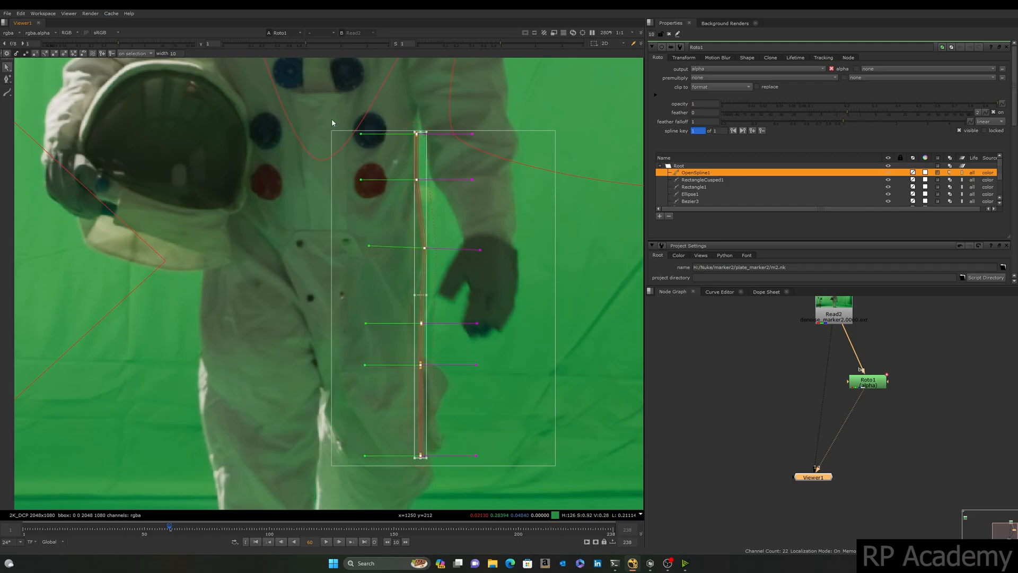
{"action": "key", "text": "f"}
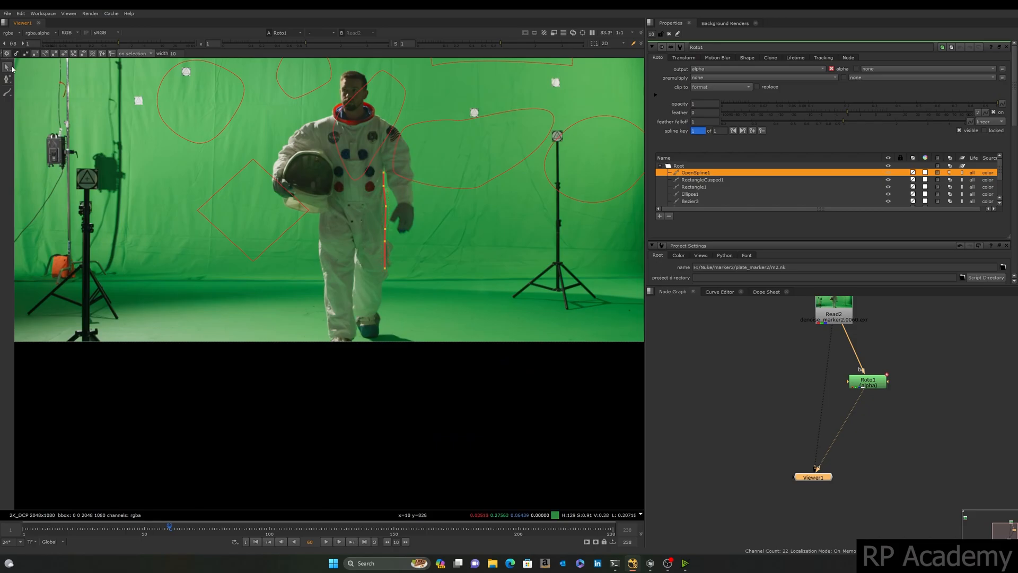
{"action": "left_click", "coordinate": [7, 67]}
{"action": "left_click", "coordinate": [36, 71]}
{"action": "scroll", "coordinate": [271, 192], "scroll_direction": "up", "scroll_amount": 3}
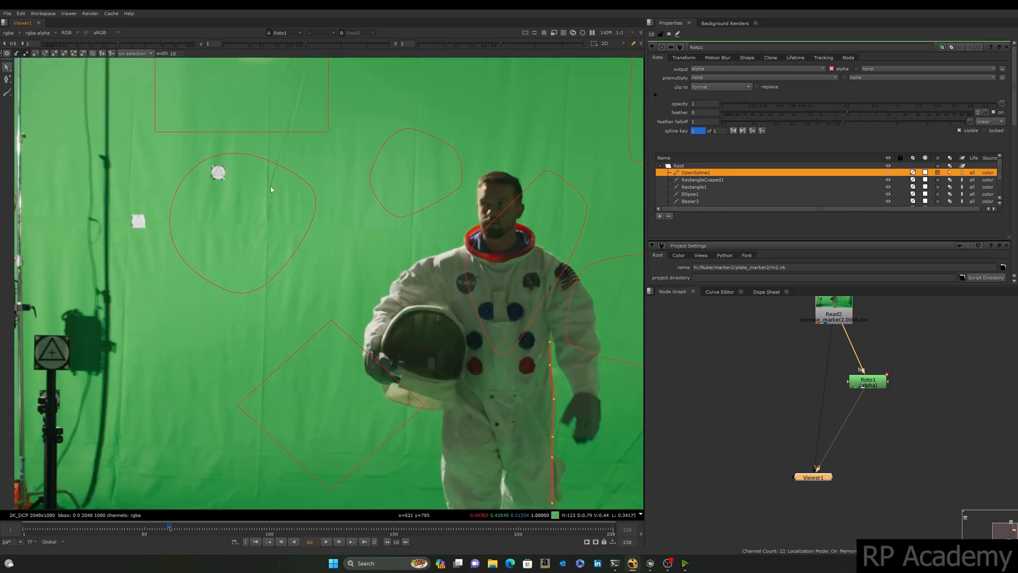
Select the B-Spline shape near the two backdrop markers together with all its control points.
{"action": "left_click", "coordinate": [285, 167]}
{"action": "scroll", "coordinate": [290, 176], "scroll_direction": "down", "scroll_amount": 3}
{"action": "left_click_drag", "start_coordinate": [352, 112], "coordinate": [139, 288]}
{"action": "scroll", "coordinate": [254, 218], "scroll_direction": "up", "scroll_amount": 2}
{"action": "left_click_drag", "start_coordinate": [265, 196], "coordinate": [251, 239]}
{"action": "scroll", "coordinate": [279, 204], "scroll_direction": "up", "scroll_amount": 1}
{"action": "left_click", "coordinate": [374, 127]}
{"action": "left_click_drag", "start_coordinate": [374, 126], "coordinate": [131, 369]}
{"action": "scroll", "coordinate": [234, 189], "scroll_direction": "up", "scroll_amount": 3}
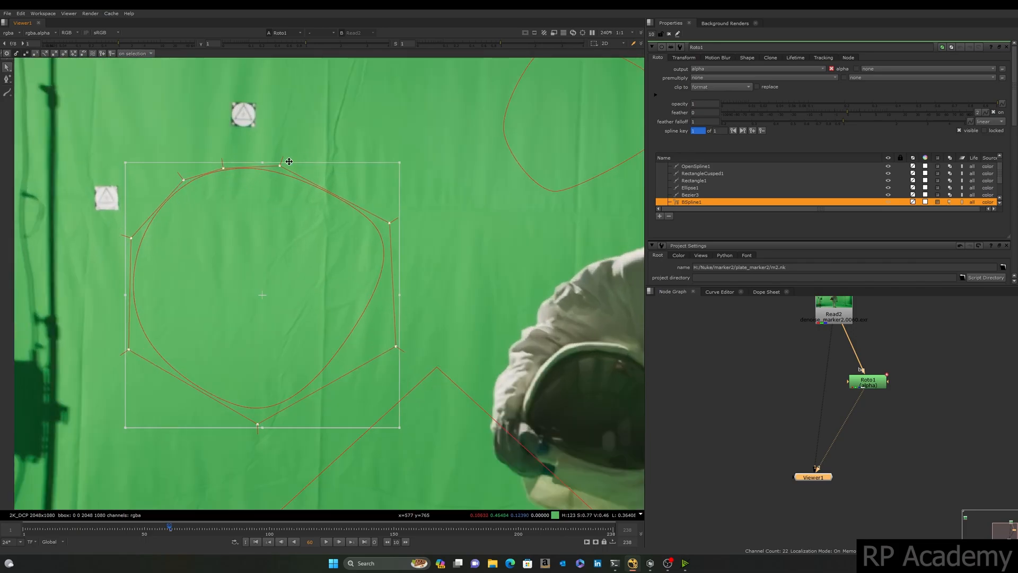
Expand a feather outline outward around all points of the B-Spline and deselect the shape.
{"action": "left_click_drag", "start_coordinate": [447, 123], "coordinate": [70, 470]}
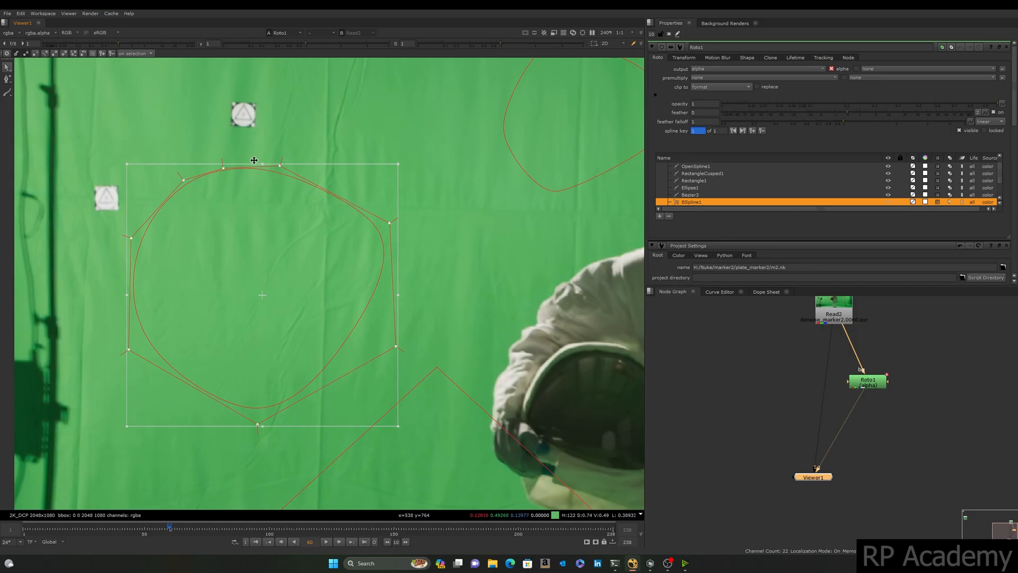
{"action": "left_click", "coordinate": [296, 224]}
{"action": "key", "text": "a"}
{"action": "scroll", "coordinate": [295, 226], "scroll_direction": "down", "scroll_amount": 2}
{"action": "key", "text": "a"}
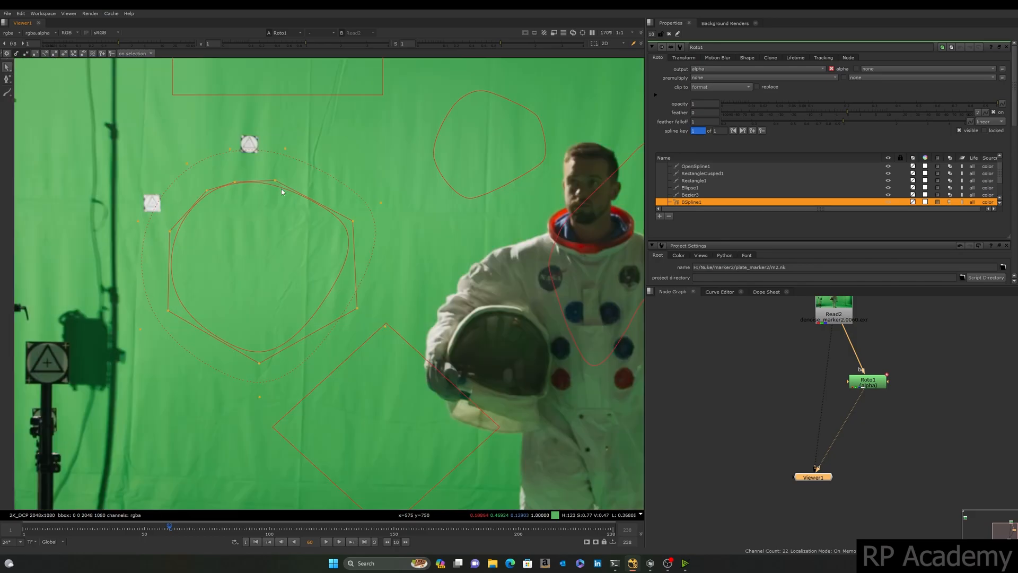
{"action": "left_click", "coordinate": [380, 159]}
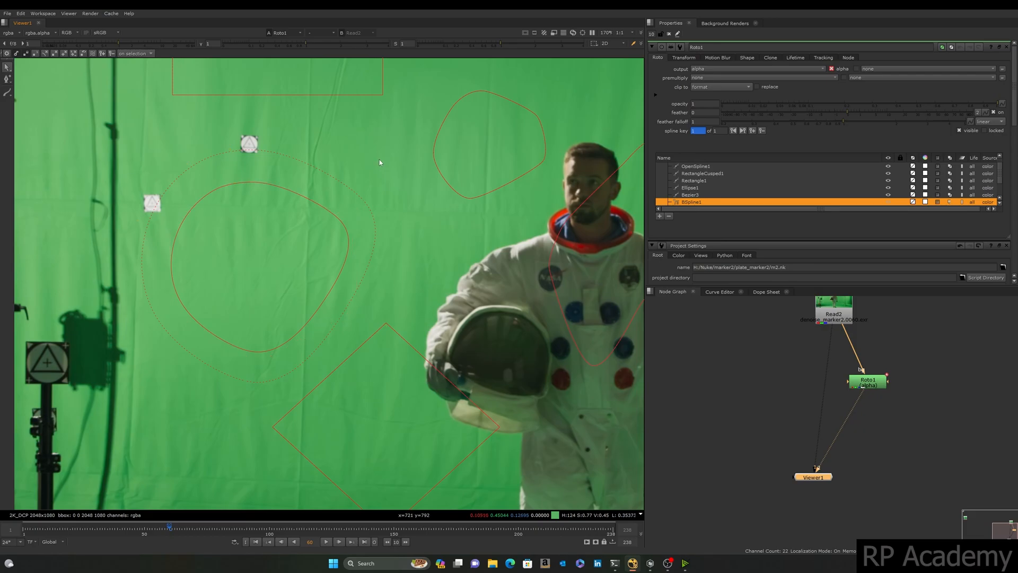
With the Select All tool, move one of the B-Spline's upper points and its feather point slightly.
{"action": "right_click", "coordinate": [7, 67]}
{"action": "left_click", "coordinate": [24, 68]}
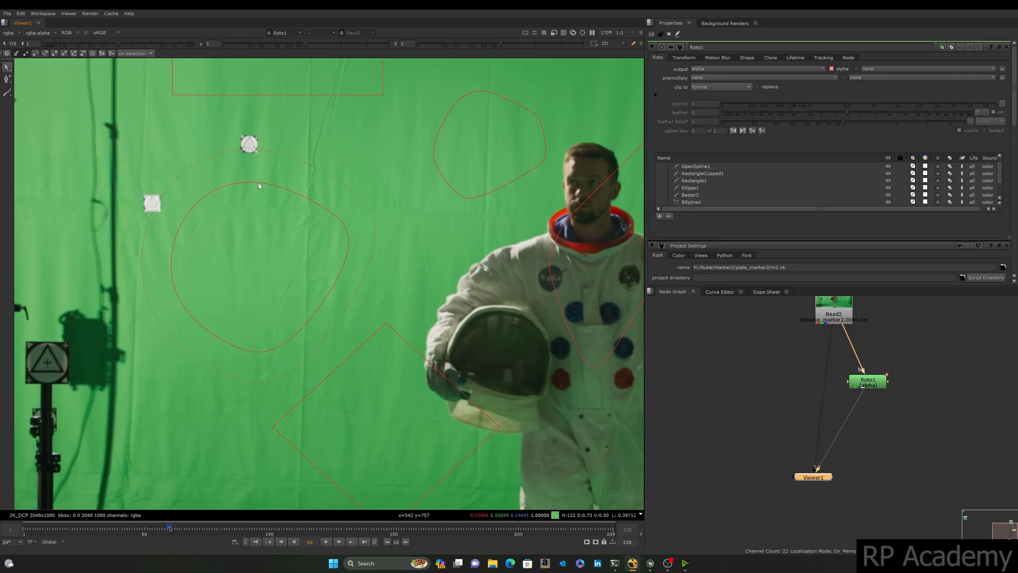
{"action": "left_click", "coordinate": [259, 186]}
{"action": "mouse_move", "coordinate": [284, 177]}
{"action": "left_mouse_down"}
{"action": "mouse_move", "coordinate": [288, 154]}
{"action": "mouse_move", "coordinate": [277, 176]}
{"action": "left_mouse_up"}
{"action": "mouse_move", "coordinate": [315, 120]}
{"action": "left_mouse_down"}
{"action": "mouse_move", "coordinate": [273, 155]}
{"action": "mouse_move", "coordinate": [299, 132]}
{"action": "left_mouse_up"}
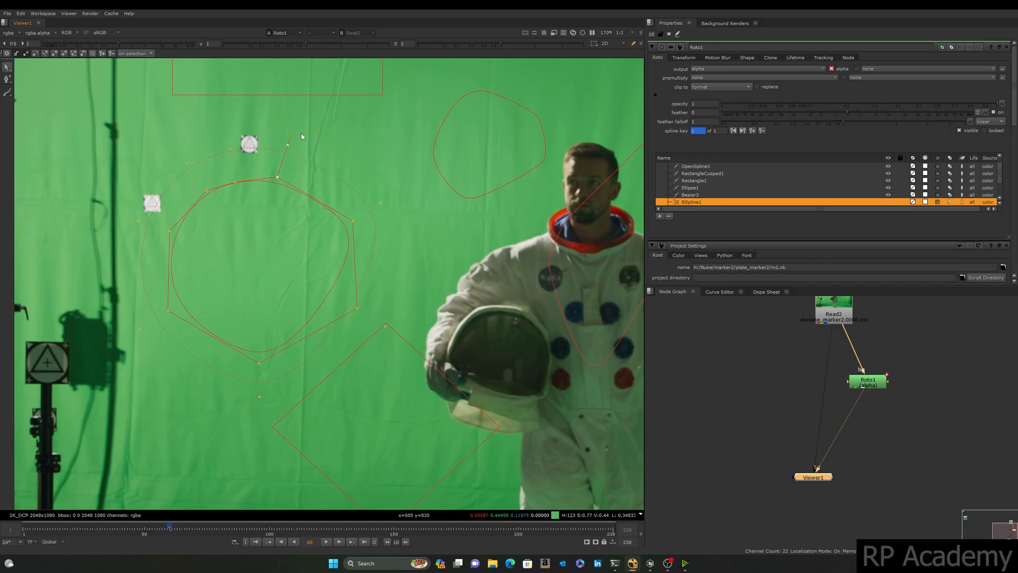
With the Select Splines tool, try to pick individual B-Spline points, and select the whole Cusped Rectangle.
{"action": "right_click", "coordinate": [10, 71]}
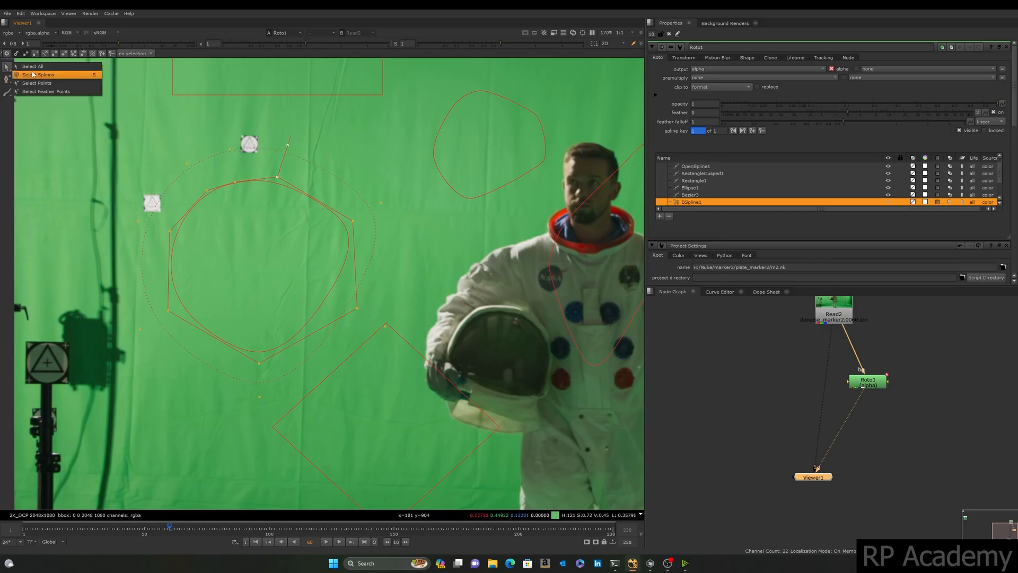
{"action": "left_click", "coordinate": [53, 75]}
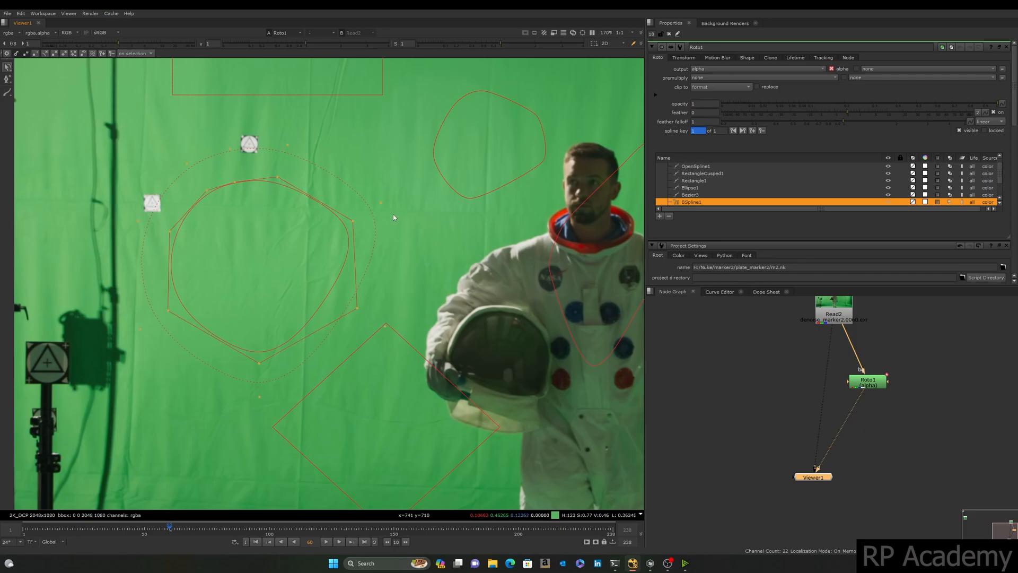
{"action": "left_click", "coordinate": [354, 220]}
{"action": "left_click_drag", "start_coordinate": [400, 168], "coordinate": [253, 303]}
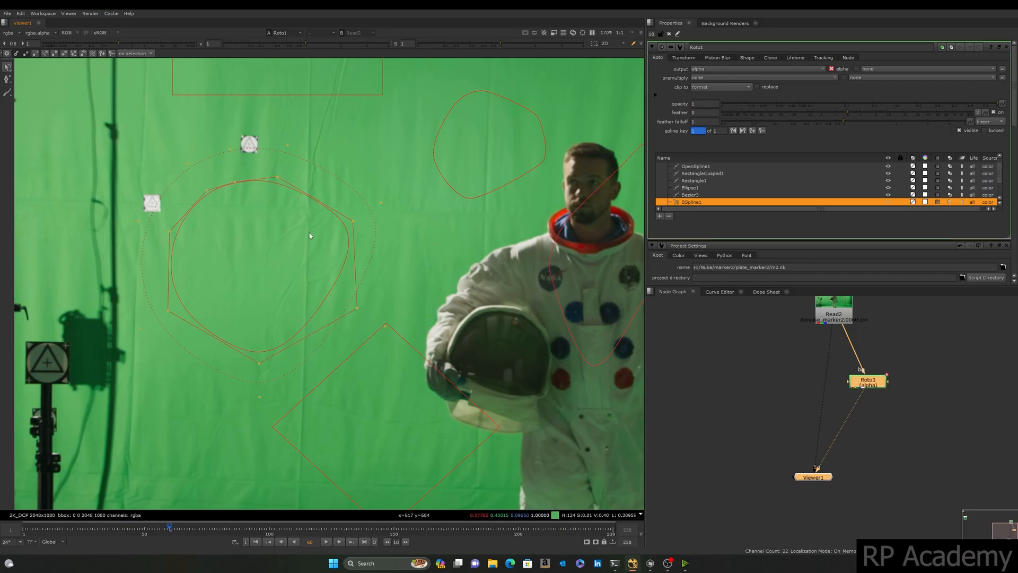
{"action": "left_click", "coordinate": [435, 158]}
{"action": "middle_click_drag", "start_coordinate": [384, 137], "coordinate": [372, 223]}
{"action": "left_click", "coordinate": [319, 157]}
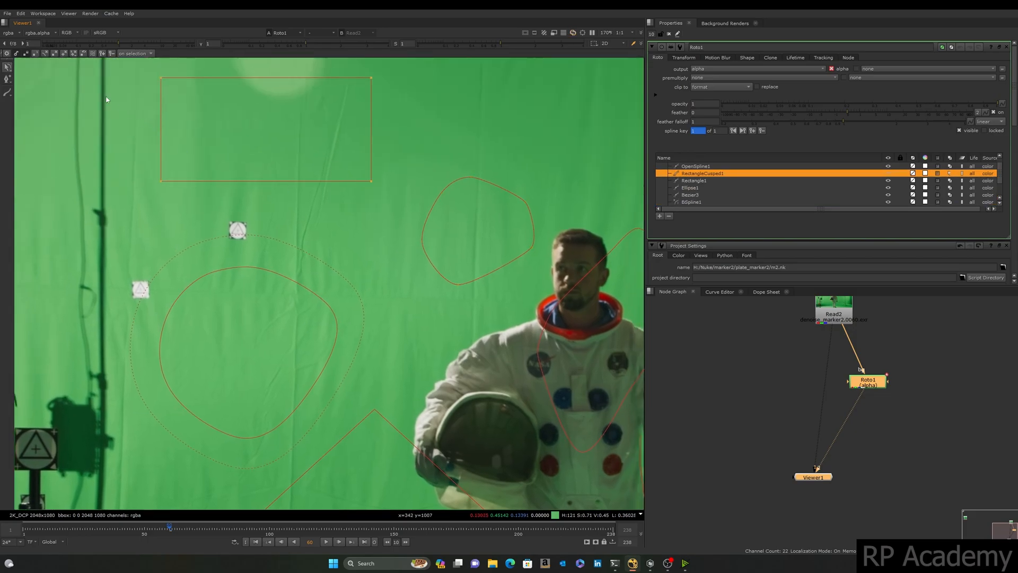
With the Select Points tool, reposition the B-Spline's upper points and pull its upper-right corner point inward.
{"action": "left_click", "coordinate": [7, 68]}
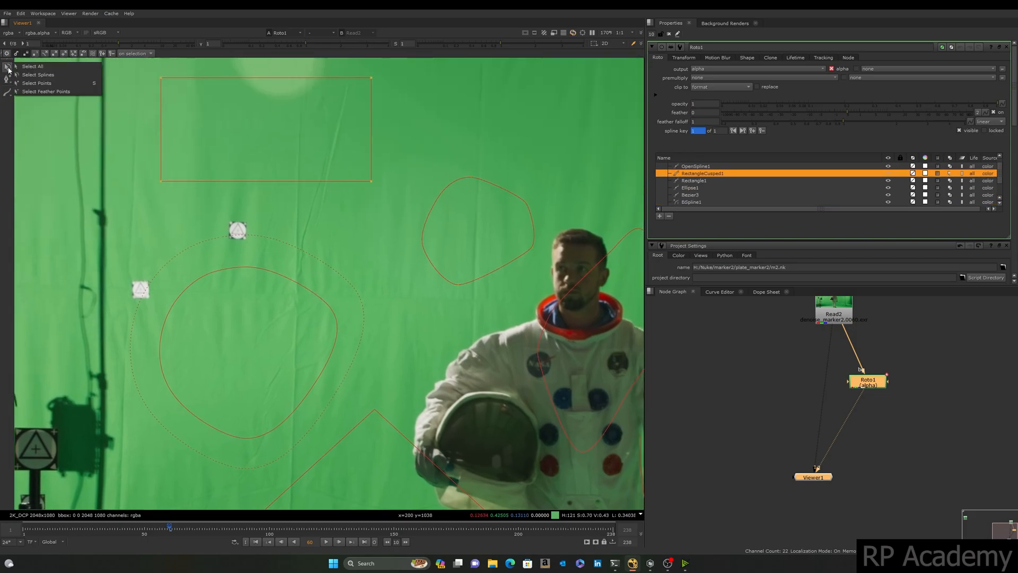
{"action": "left_click", "coordinate": [34, 86]}
{"action": "middle_click_drag", "start_coordinate": [111, 222], "coordinate": [124, 173]}
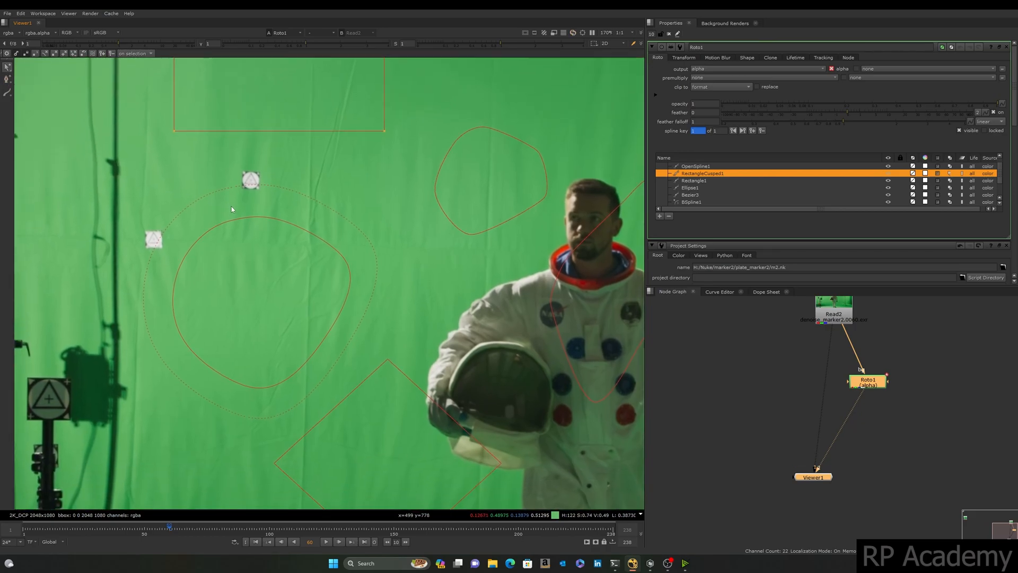
{"action": "left_click", "coordinate": [233, 219]}
{"action": "left_click_drag", "start_coordinate": [237, 219], "coordinate": [235, 190]}
{"action": "scroll", "coordinate": [237, 222], "scroll_direction": "up", "scroll_amount": 5}
{"action": "left_click_drag", "start_coordinate": [355, 200], "coordinate": [364, 217]}
{"action": "scroll", "coordinate": [276, 167], "scroll_direction": "down", "scroll_amount": 3}
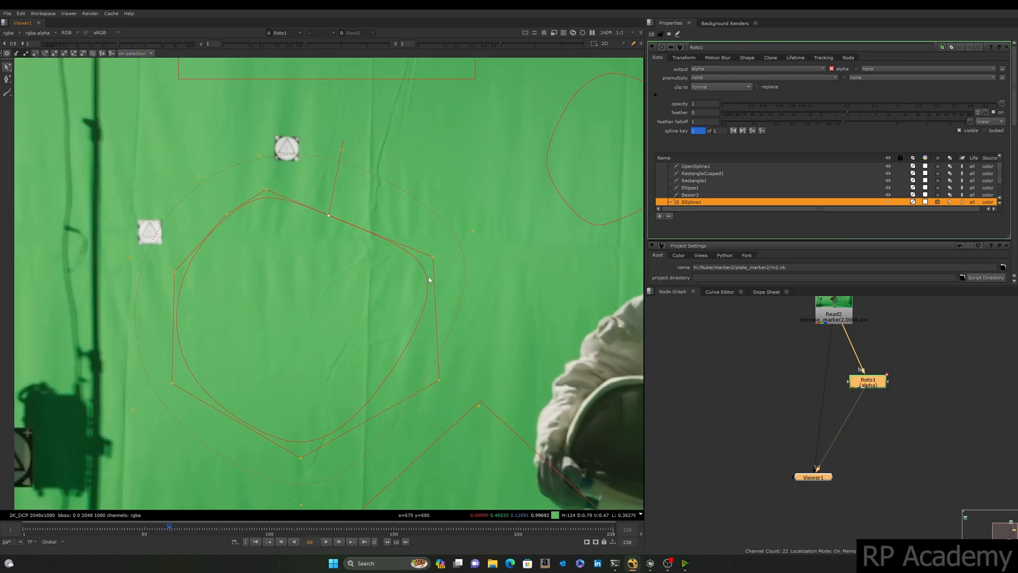
{"action": "left_click_drag", "start_coordinate": [433, 257], "coordinate": [402, 267]}
{"action": "key", "text": "a"}
{"action": "key", "text": "a"}
With the Select Feather Points tool, adjust the feather point on the B-Spline's right side and try picking a main point.
{"action": "left_click", "coordinate": [8, 68]}
{"action": "left_click", "coordinate": [37, 92]}
{"action": "middle_click_drag", "start_coordinate": [398, 239], "coordinate": [306, 197]}
{"action": "left_click", "coordinate": [379, 189]}
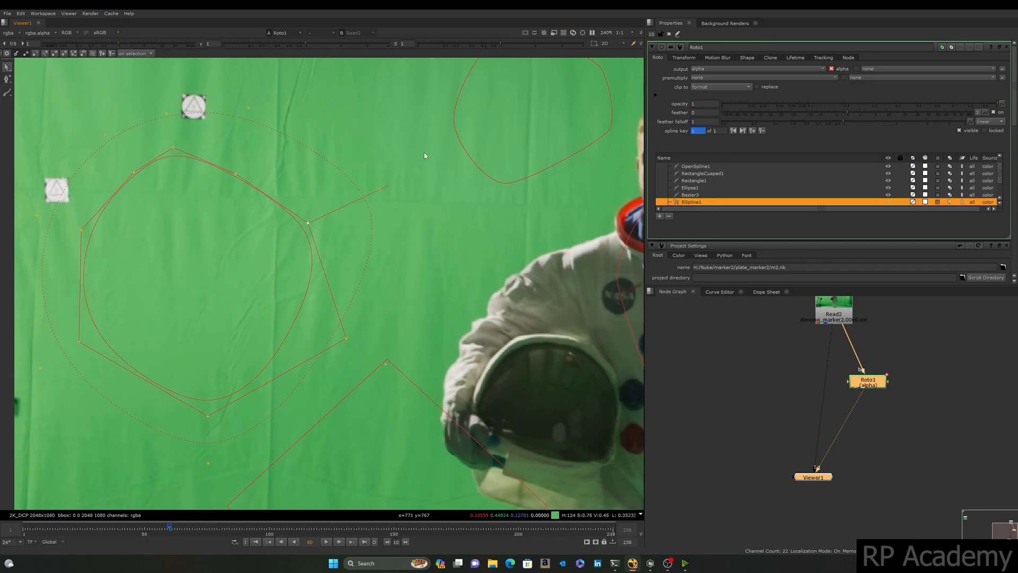
{"action": "left_click_drag", "start_coordinate": [378, 191], "coordinate": [377, 185]}
{"action": "left_click", "coordinate": [237, 175]}
Return to the Select All tool and move the B-Spline's upper-right point outward, along with the neighbouring right-side point and feather.
{"action": "middle_click_drag", "start_coordinate": [168, 102], "coordinate": [193, 115]}
{"action": "left_click", "coordinate": [28, 66]}
{"action": "left_click_drag", "start_coordinate": [251, 168], "coordinate": [270, 141]}
{"action": "middle_click_drag", "start_coordinate": [270, 141], "coordinate": [241, 232]}
{"action": "mouse_move", "coordinate": [258, 152]}
{"action": "left_mouse_down"}
{"action": "mouse_move", "coordinate": [288, 142]}
{"action": "mouse_move", "coordinate": [273, 164]}
{"action": "left_mouse_up"}
{"action": "left_click_drag", "start_coordinate": [367, 269], "coordinate": [375, 274]}
{"action": "middle_click_drag", "start_coordinate": [291, 200], "coordinate": [340, 164]}
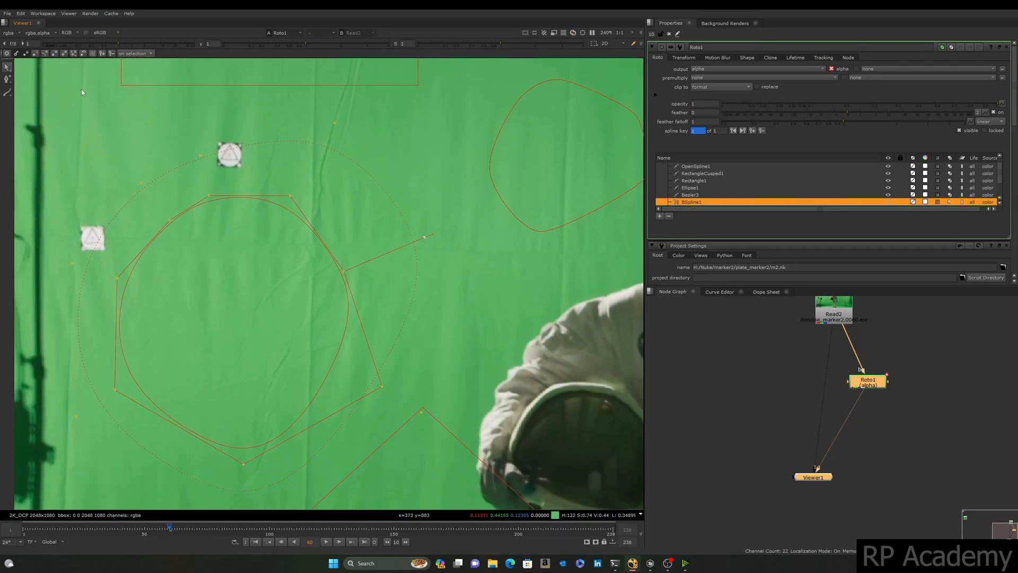
With Add Points, insert a point on the B-Spline's right side, pull it outward, and insert another on its lower-left edge.
{"action": "left_click", "coordinate": [7, 80]}
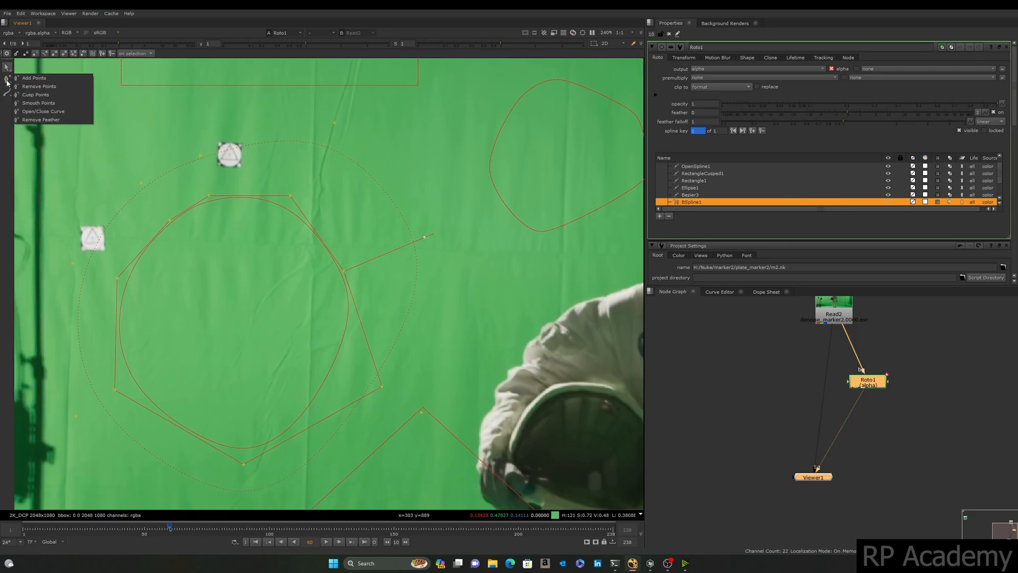
{"action": "left_click", "coordinate": [42, 81]}
{"action": "scroll", "coordinate": [237, 317], "scroll_direction": "down", "scroll_amount": 1}
{"action": "middle_click_drag", "start_coordinate": [289, 232], "coordinate": [212, 194]}
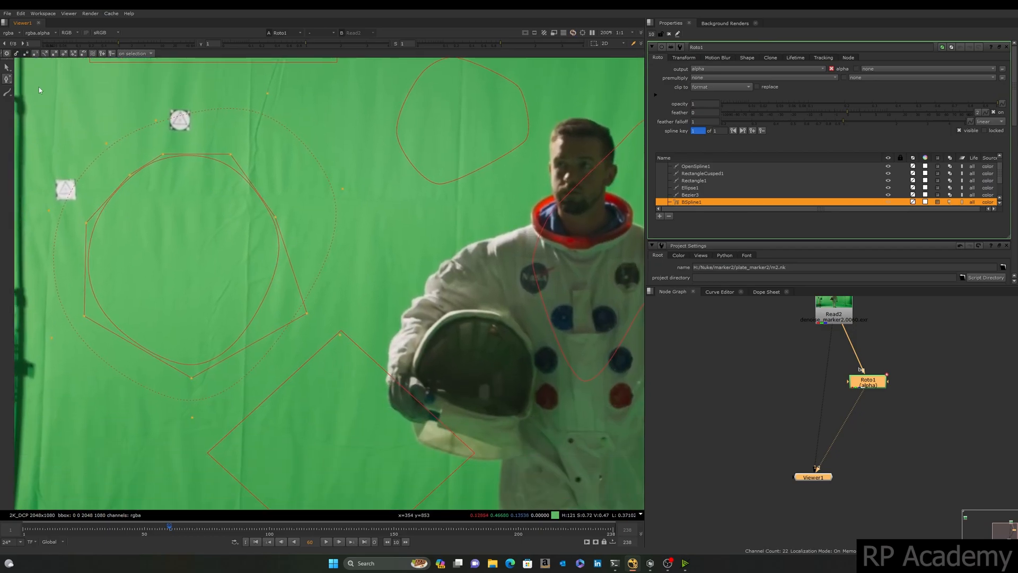
{"action": "left_click", "coordinate": [277, 261], "text": "ctrl+alt"}
{"action": "left_click_drag", "start_coordinate": [279, 260], "coordinate": [291, 255]}
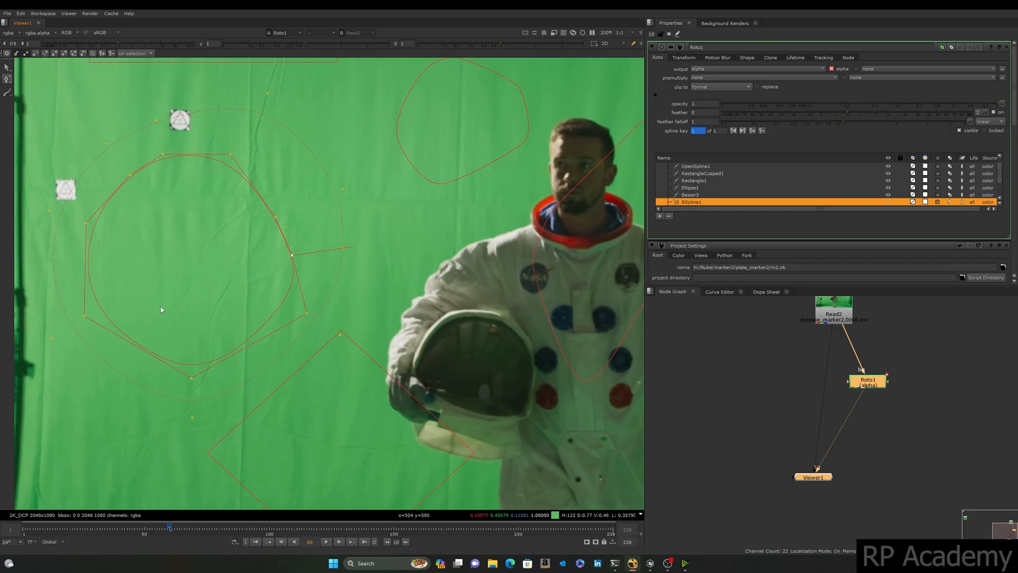
{"action": "left_click", "coordinate": [131, 344], "text": "ctrl+alt"}
With Remove Points, delete two neighbouring points from the B-Spline's right side.
{"action": "left_click", "coordinate": [6, 79]}
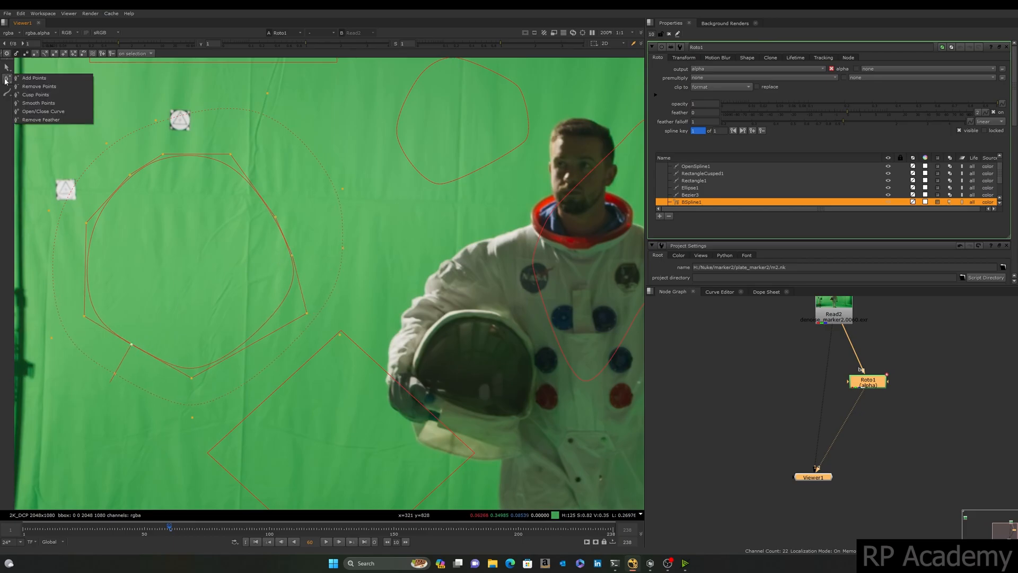
{"action": "left_click", "coordinate": [59, 86]}
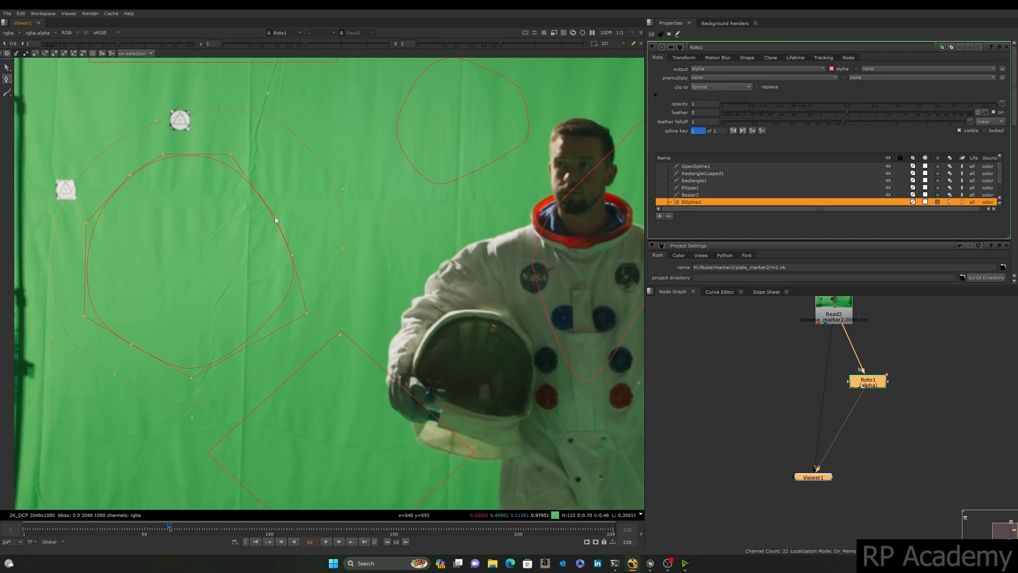
{"action": "left_click", "coordinate": [272, 217]}
{"action": "left_click", "coordinate": [292, 255]}
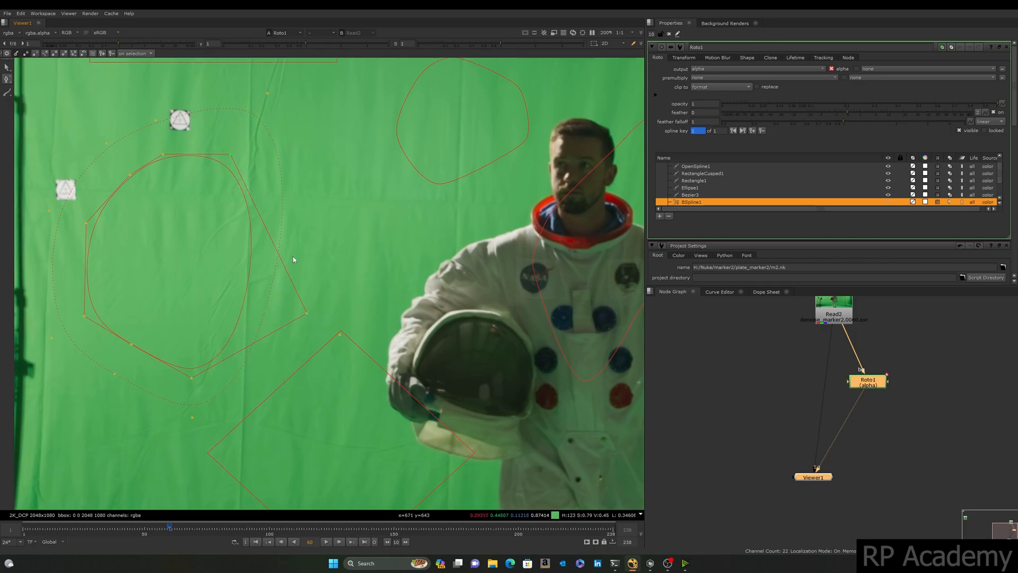
With Cusp Points, make the B-Spline's upper-right point a sharp corner.
{"action": "left_click", "coordinate": [6, 79]}
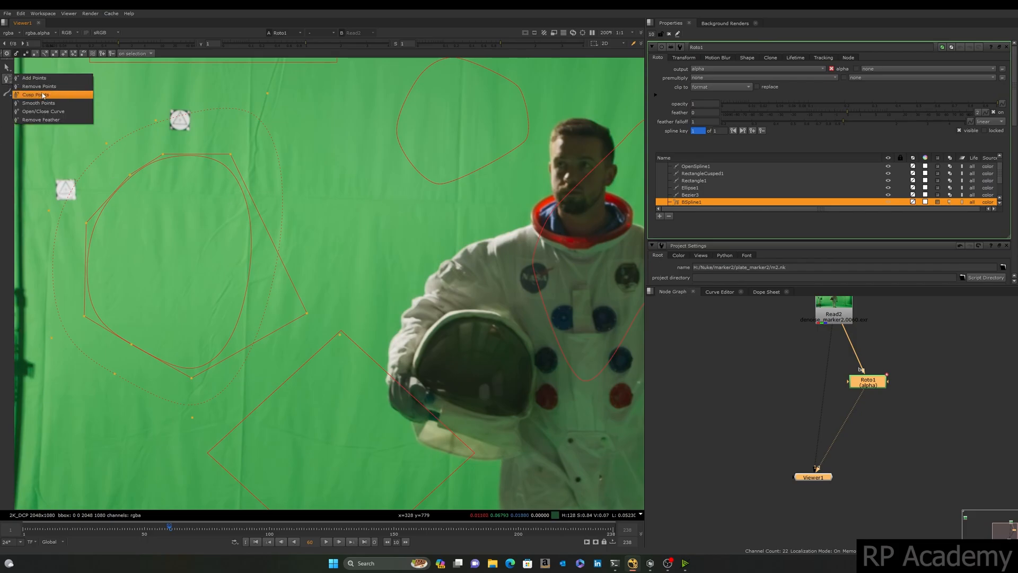
{"action": "left_click", "coordinate": [56, 103]}
{"action": "scroll", "coordinate": [236, 131], "scroll_direction": "up", "scroll_amount": 4}
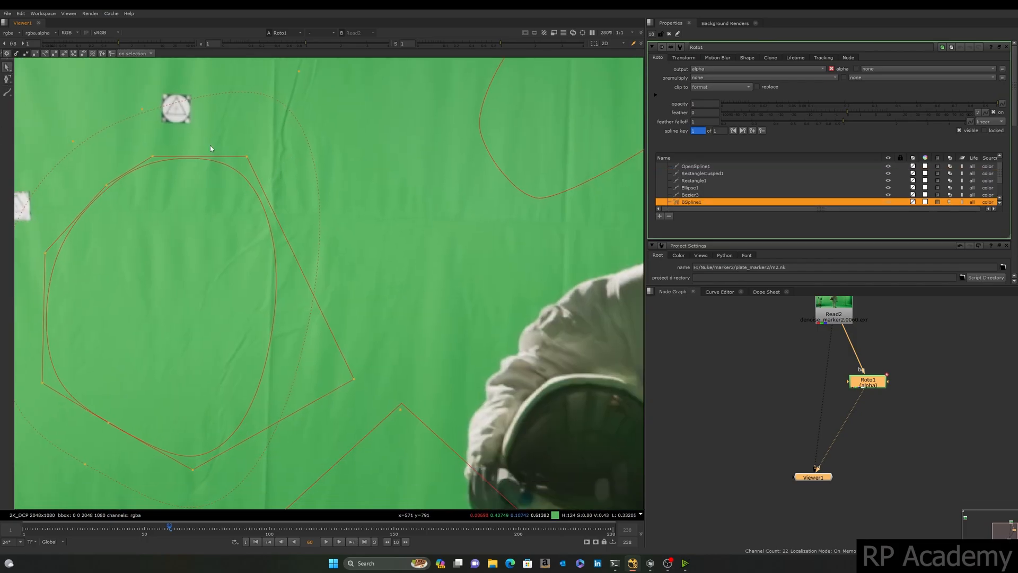
{"action": "left_click", "coordinate": [6, 78]}
{"action": "left_click", "coordinate": [248, 156]}
{"action": "middle_click_drag", "start_coordinate": [205, 159], "coordinate": [300, 152]}
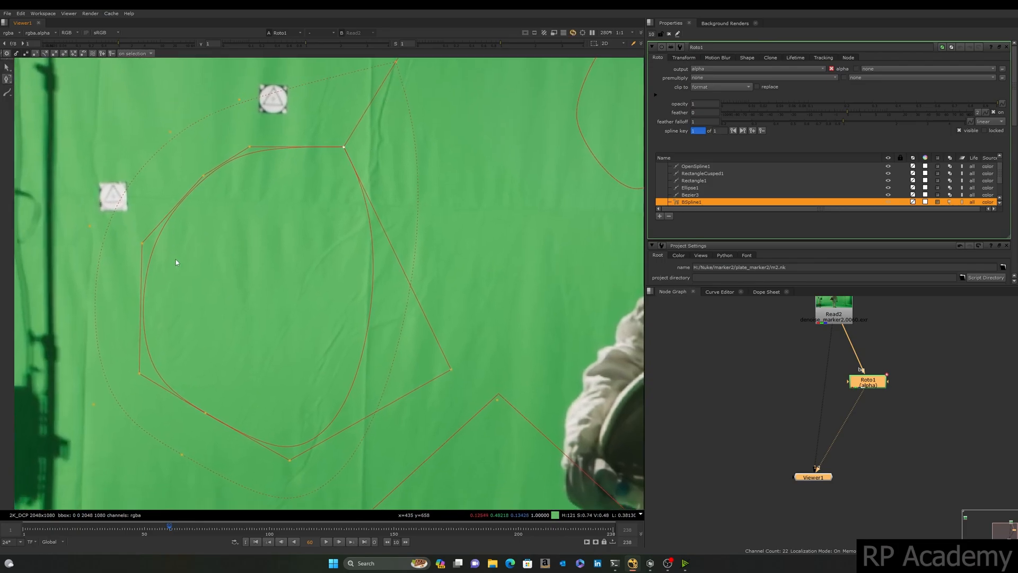
With Smooth Points, round all four corners of the RectangleCusped1 shape.
{"action": "scroll", "coordinate": [314, 212], "scroll_direction": "down", "scroll_amount": 5}
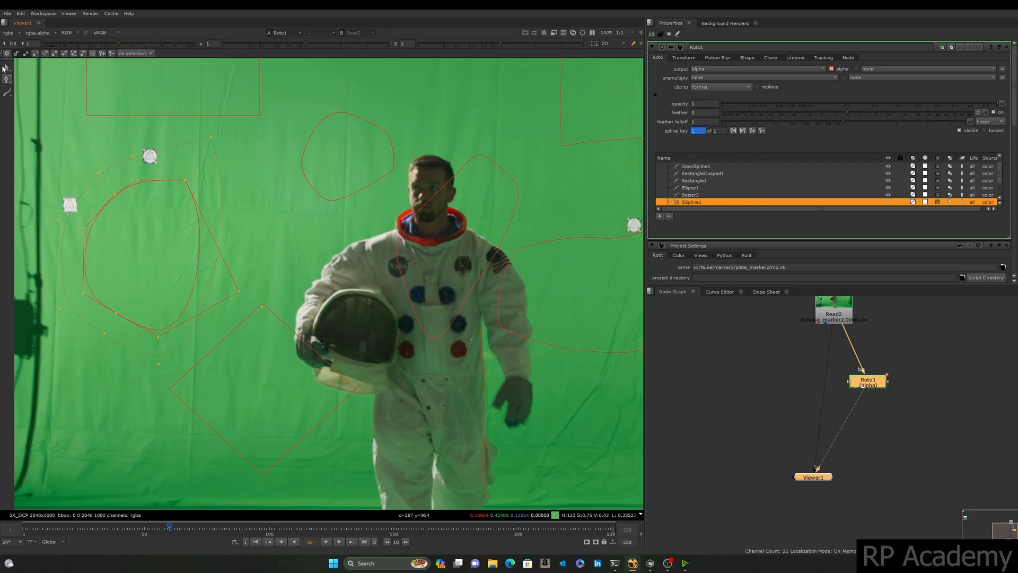
{"action": "left_click", "coordinate": [5, 68]}
{"action": "left_click", "coordinate": [179, 116]}
{"action": "middle_click_drag", "start_coordinate": [180, 118], "coordinate": [153, 174]}
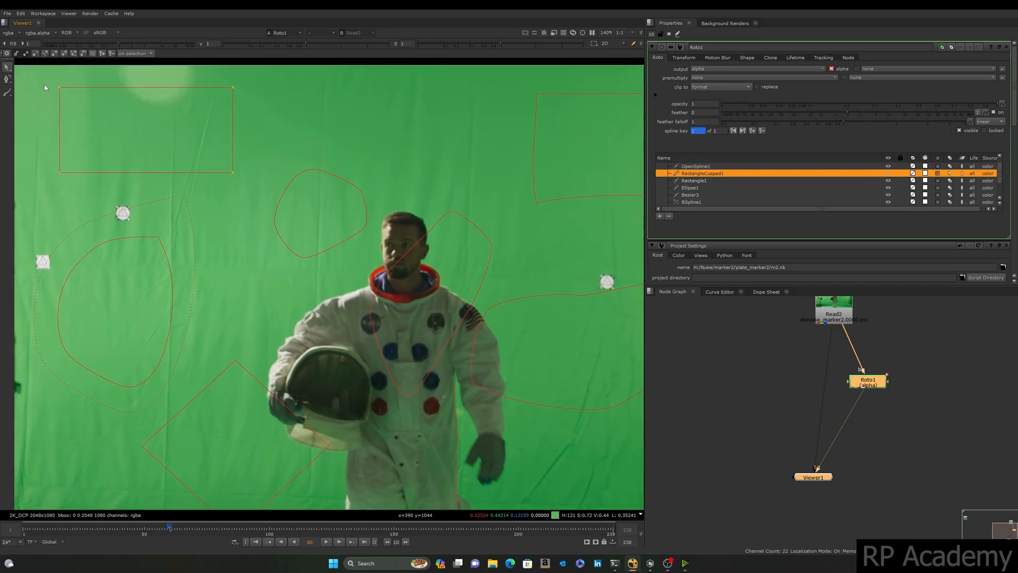
{"action": "right_click", "coordinate": [7, 79]}
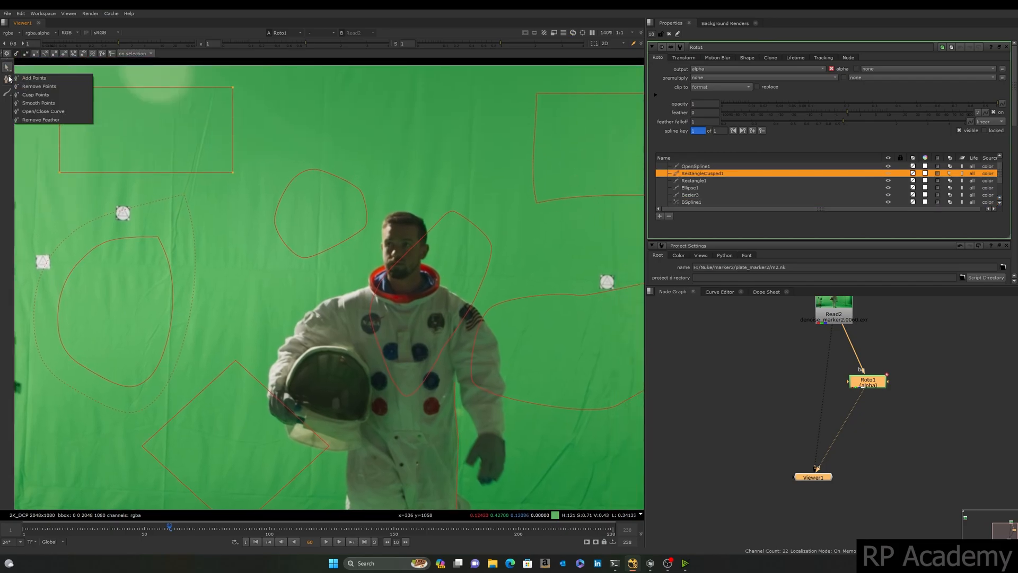
{"action": "left_click", "coordinate": [33, 103]}
{"action": "left_click", "coordinate": [234, 173]}
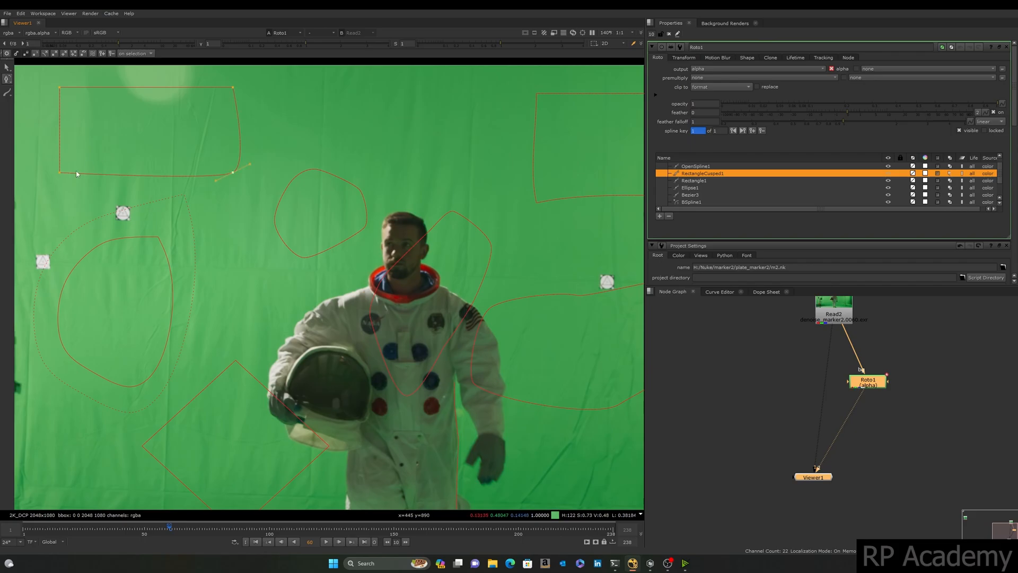
{"action": "left_click", "coordinate": [60, 173]}
{"action": "middle_click_drag", "start_coordinate": [59, 175], "coordinate": [104, 228]}
{"action": "left_click", "coordinate": [104, 139]}
{"action": "left_click", "coordinate": [279, 140]}
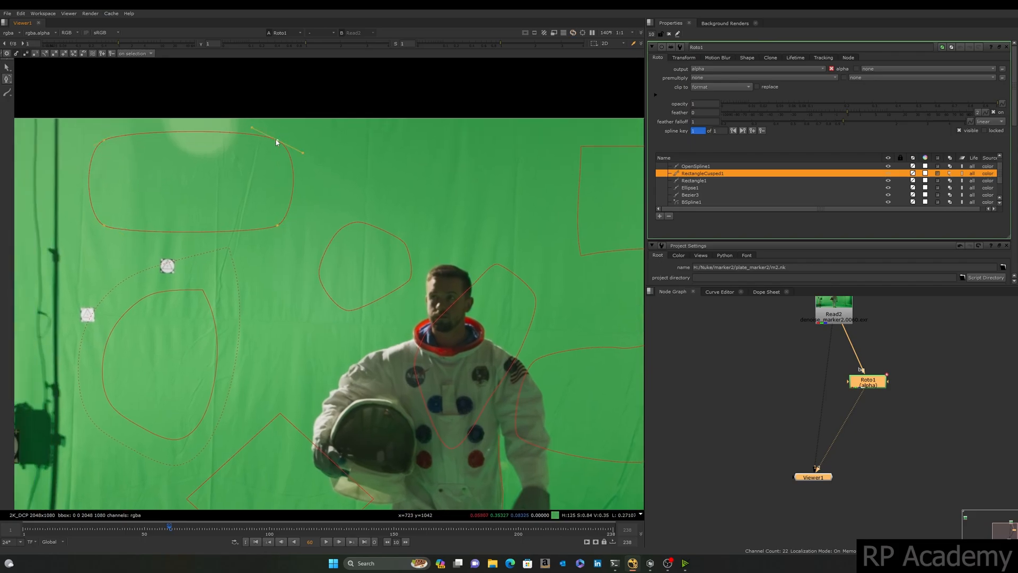
With Open/Close Curve, open the closed Bezier shape beside the astronaut's head.
{"action": "left_click", "coordinate": [8, 79]}
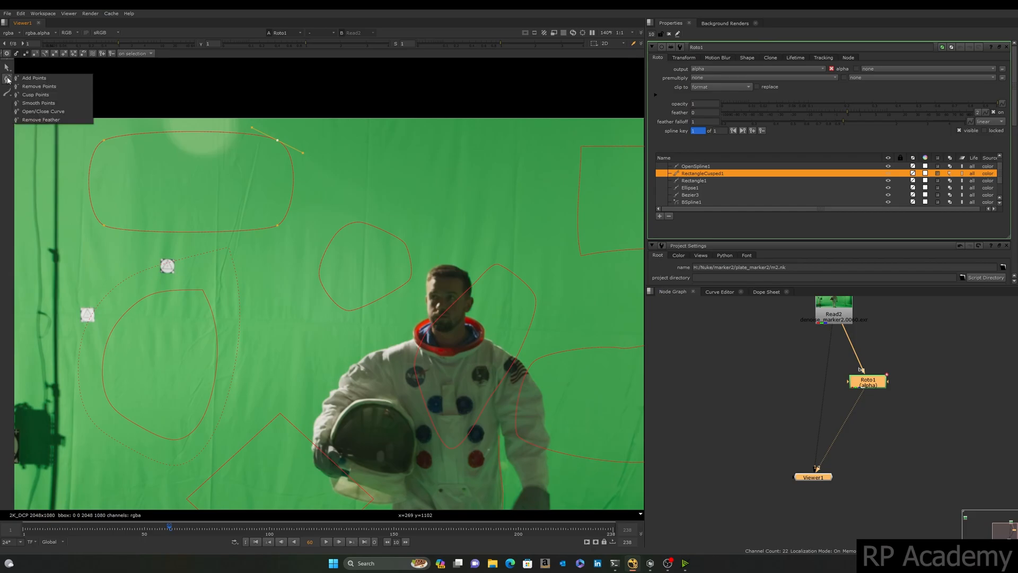
{"action": "left_click", "coordinate": [44, 112]}
{"action": "mouse_move", "coordinate": [344, 290]}
{"action": "middle_mouse_down"}
{"action": "mouse_move", "coordinate": [330, 227]}
{"action": "mouse_move", "coordinate": [314, 228]}
{"action": "mouse_move", "coordinate": [518, 275]}
{"action": "middle_mouse_up"}
{"action": "scroll", "coordinate": [319, 224], "scroll_direction": "up", "scroll_amount": 2}
{"action": "middle_click_drag", "start_coordinate": [308, 269], "coordinate": [463, 276]}
{"action": "scroll", "coordinate": [451, 229], "scroll_direction": "down", "scroll_amount": 1}
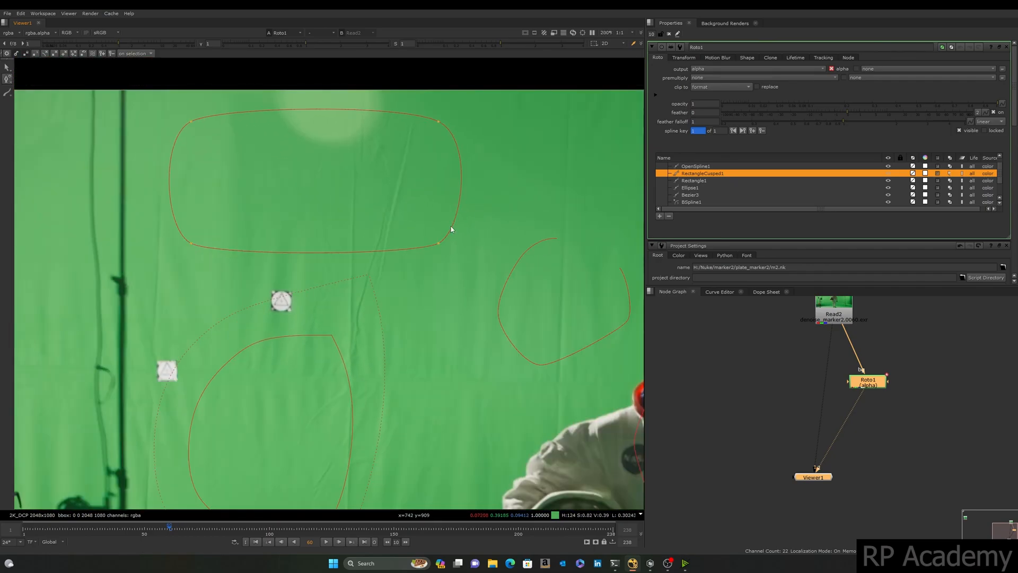
{"action": "key", "text": "a"}
{"action": "key", "text": "a"}
{"action": "scroll", "coordinate": [445, 243], "scroll_direction": "up", "scroll_amount": 1}
Use Open/Close Curve to open the rounded rectangle's left side and the B-Spline's upper edge.
{"action": "right_click", "coordinate": [8, 80]}
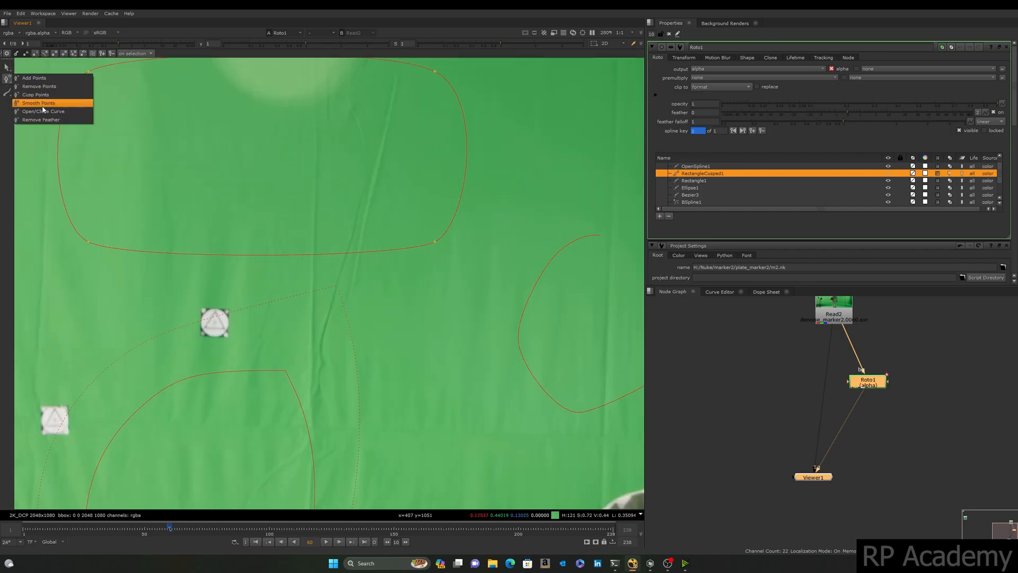
{"action": "left_click", "coordinate": [470, 274]}
{"action": "left_click", "coordinate": [435, 242]}
{"action": "key", "text": "Return"}
{"action": "key", "text": "Return"}
{"action": "key", "text": "Return"}
{"action": "middle_click_drag", "start_coordinate": [37, 89], "coordinate": [218, 162]}
{"action": "middle_click_drag", "start_coordinate": [453, 484], "coordinate": [403, 240]}
{"action": "key", "text": "Return"}
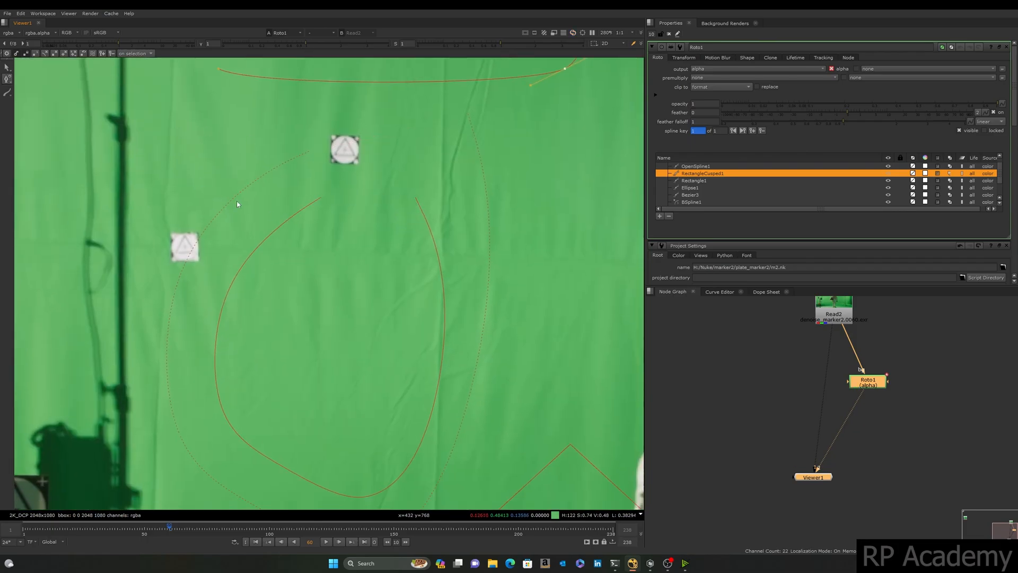
{"action": "scroll", "coordinate": [300, 231], "scroll_direction": "down", "scroll_amount": 5}
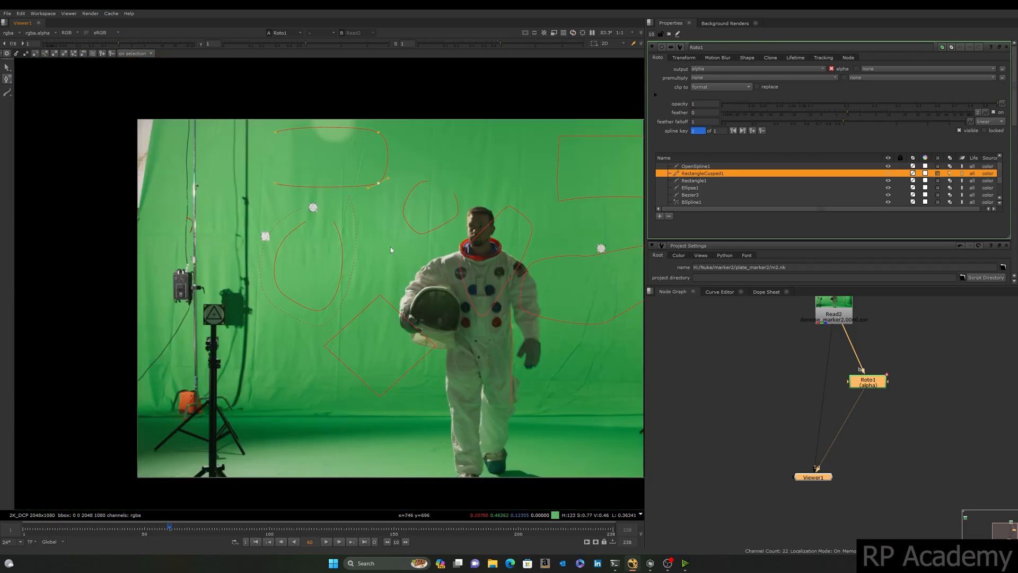
With Remove Feather, strip the feather from the B-Spline's upper points one at a time.
{"action": "left_click", "coordinate": [9, 80]}
{"action": "left_click", "coordinate": [37, 120]}
{"action": "scroll", "coordinate": [334, 278], "scroll_direction": "up", "scroll_amount": 4}
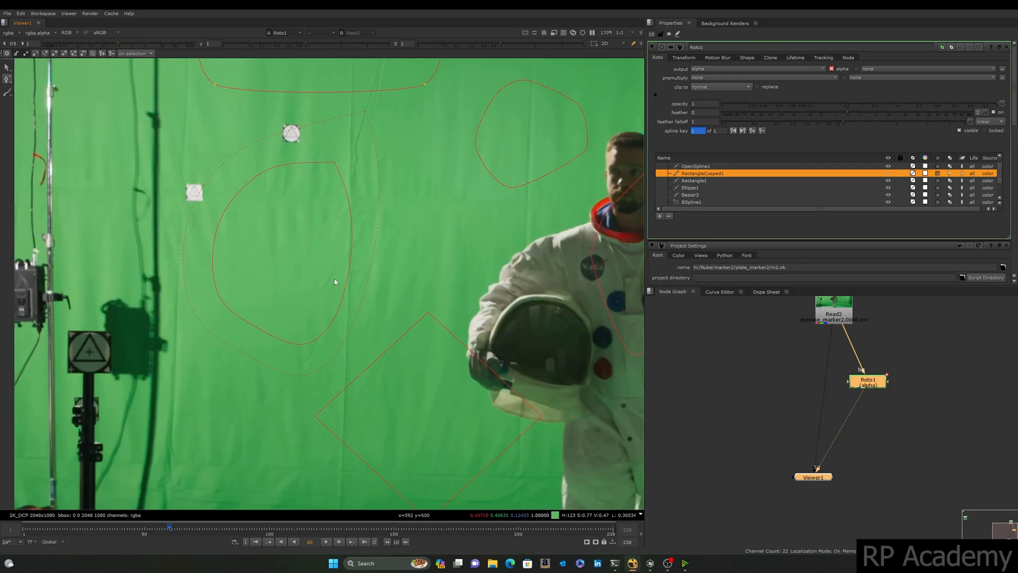
{"action": "scroll", "coordinate": [318, 180], "scroll_direction": "up", "scroll_amount": 1}
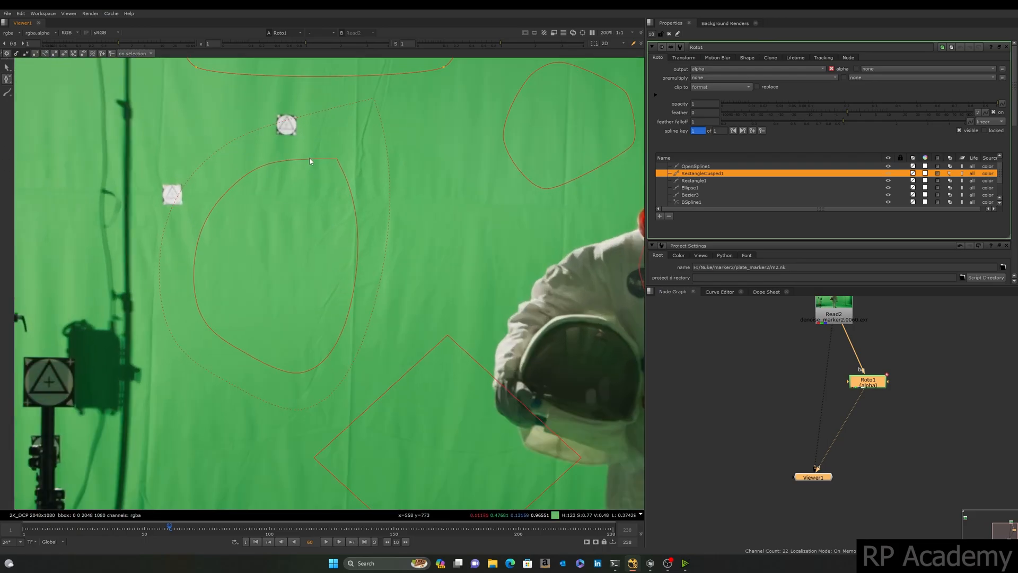
{"action": "left_click", "coordinate": [7, 68]}
{"action": "left_click", "coordinate": [233, 184]}
{"action": "left_click", "coordinate": [8, 79]}
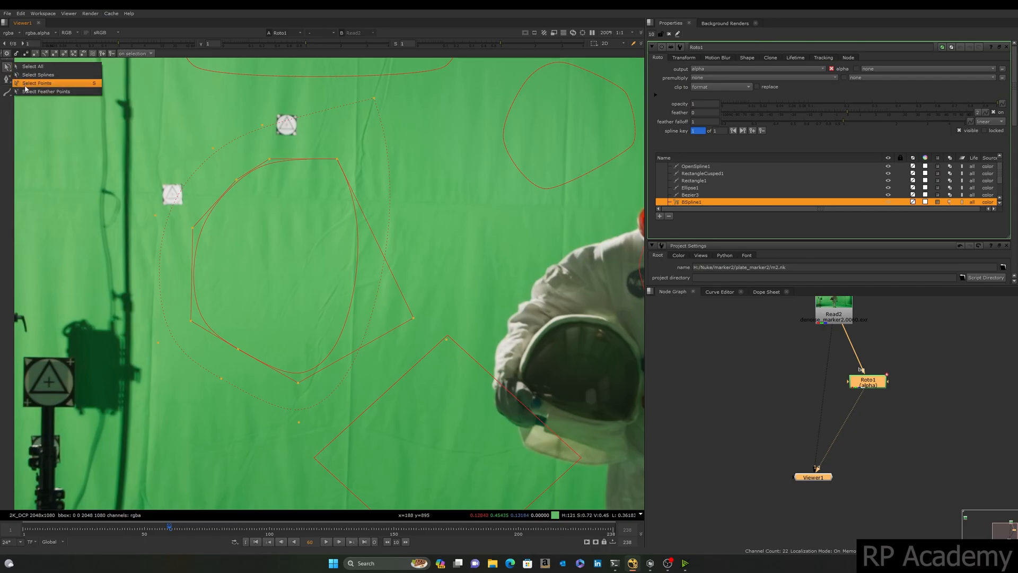
{"action": "left_click", "coordinate": [59, 118]}
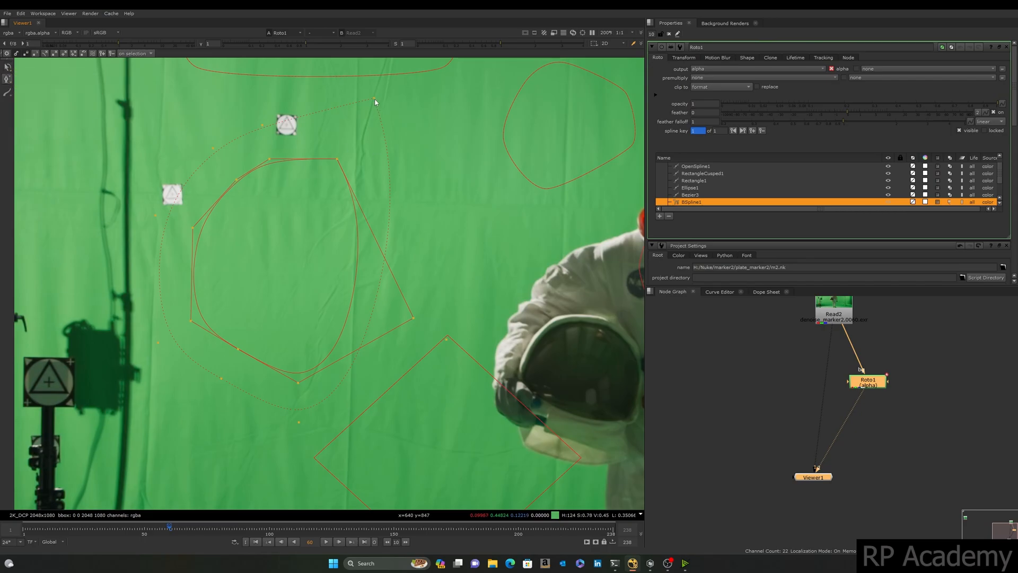
{"action": "left_click", "coordinate": [263, 125]}
{"action": "left_click", "coordinate": [213, 149]}
{"action": "middle_click_drag", "start_coordinate": [263, 369], "coordinate": [244, 309]}
{"action": "scroll", "coordinate": [309, 196], "scroll_direction": "down", "scroll_amount": 2}
{"action": "scroll", "coordinate": [309, 191], "scroll_direction": "down", "scroll_amount": 3}
Select all of the B-Spline's points with Select All, make them sharp corners, and remove their feather.
{"action": "left_click", "coordinate": [8, 67]}
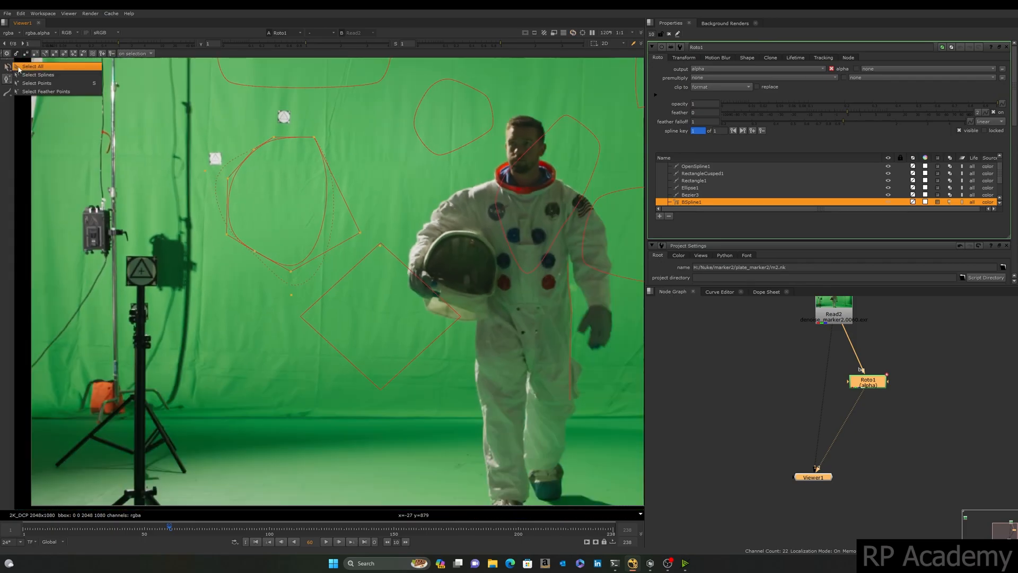
{"action": "left_click", "coordinate": [33, 66]}
{"action": "left_click_drag", "start_coordinate": [202, 319], "coordinate": [430, 112]}
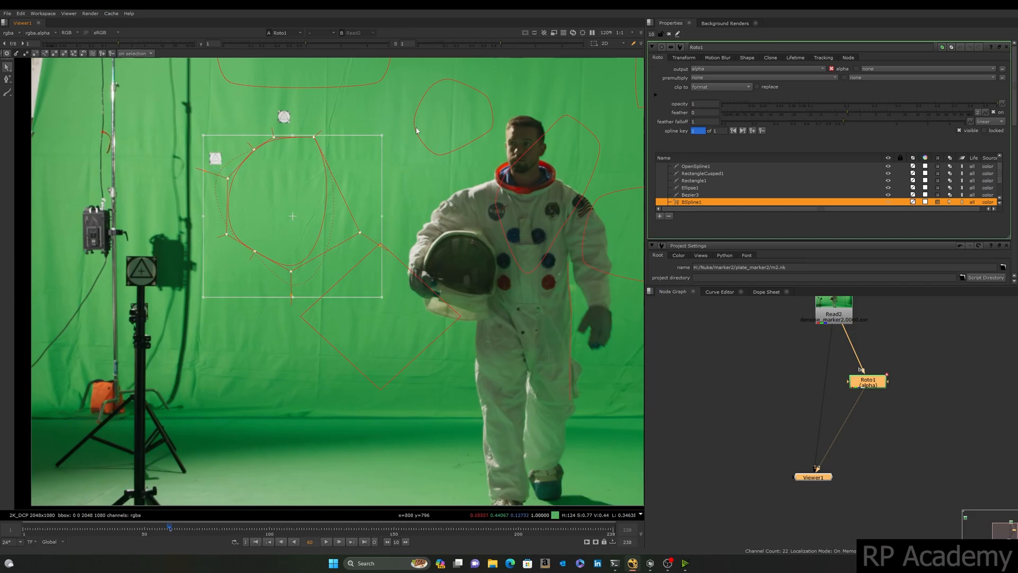
{"action": "scroll", "coordinate": [327, 188], "scroll_direction": "up", "scroll_amount": 3}
{"action": "left_click_drag", "start_coordinate": [327, 188], "coordinate": [338, 136]}
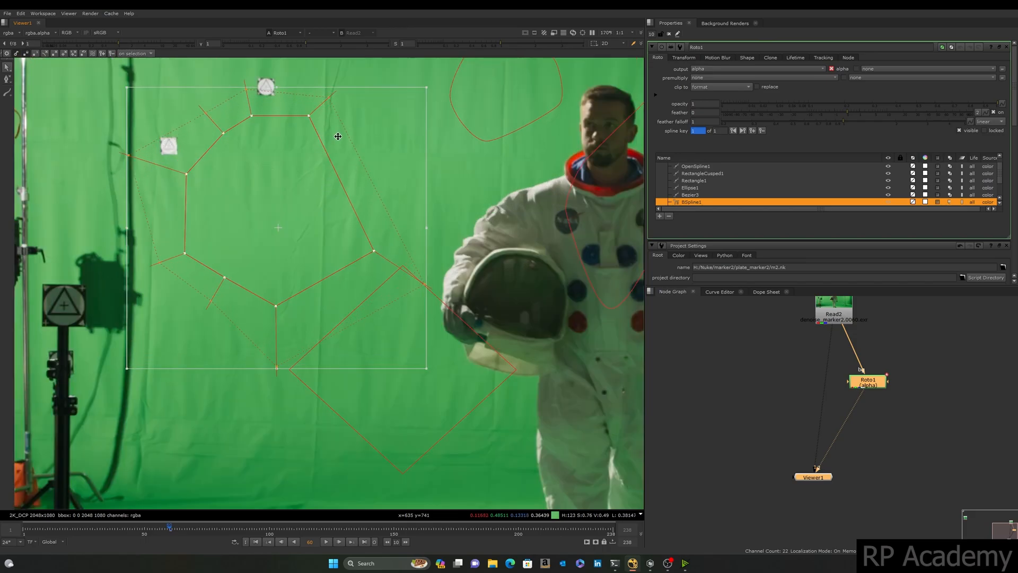
{"action": "key", "text": "shift+e"}
{"action": "middle_click_drag", "start_coordinate": [385, 251], "coordinate": [233, 334]}
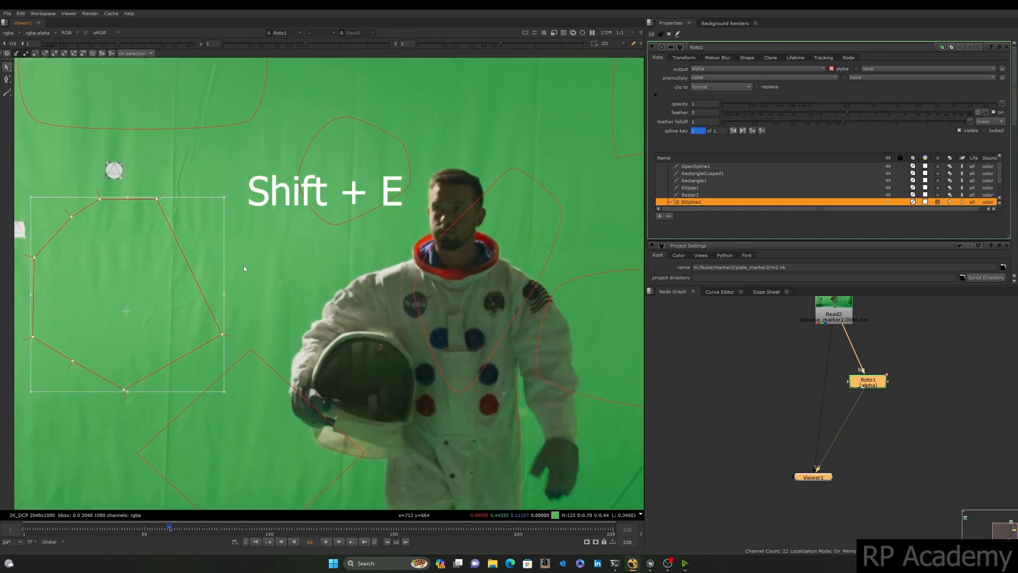
Select all points of the Bezier above the astronaut, expand their feather outward, and remove that feather again.
{"action": "left_click", "coordinate": [333, 223]}
{"action": "left_click_drag", "start_coordinate": [285, 255], "coordinate": [489, 63]}
{"action": "key", "text": "e"}
{"action": "key", "text": "e"}
{"action": "key", "text": "e"}
{"action": "key", "text": "e"}
{"action": "key", "text": "e"}
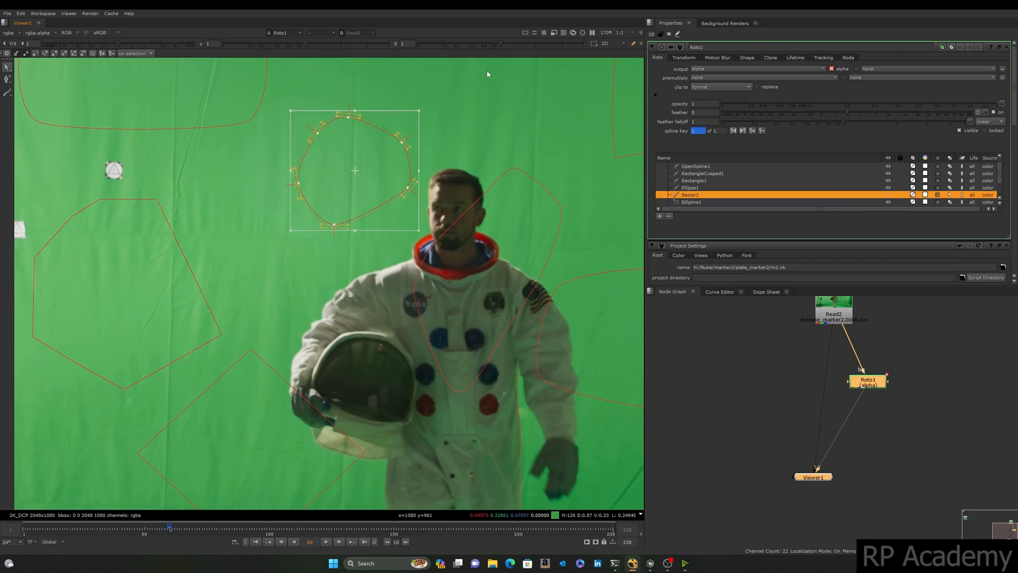
{"action": "key", "text": "shift+e"}
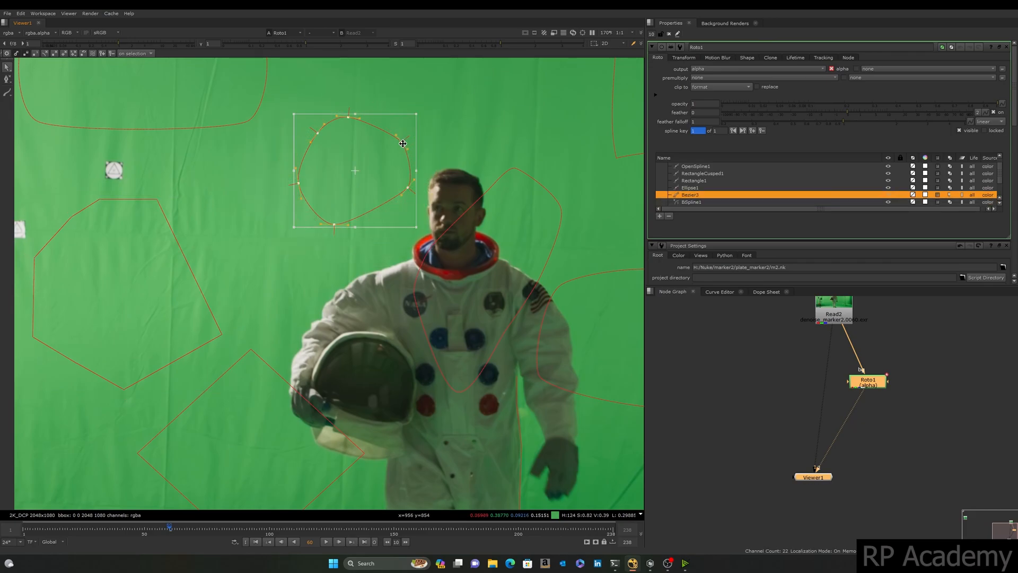
Select all points of the rounded RectangleCusped1 and, on frame 1, move the shape right to above the astronaut.
{"action": "scroll", "coordinate": [354, 185], "scroll_direction": "down", "scroll_amount": 4}
{"action": "scroll", "coordinate": [355, 185], "scroll_direction": "up", "scroll_amount": 2}
{"action": "middle_click_drag", "start_coordinate": [35, 59], "coordinate": [45, 122]}
{"action": "scroll", "coordinate": [46, 123], "scroll_direction": "up", "scroll_amount": 1}
{"action": "middle_click_drag", "start_coordinate": [209, 167], "coordinate": [232, 159]}
{"action": "scroll", "coordinate": [231, 159], "scroll_direction": "up", "scroll_amount": 1}
{"action": "left_click", "coordinate": [213, 176]}
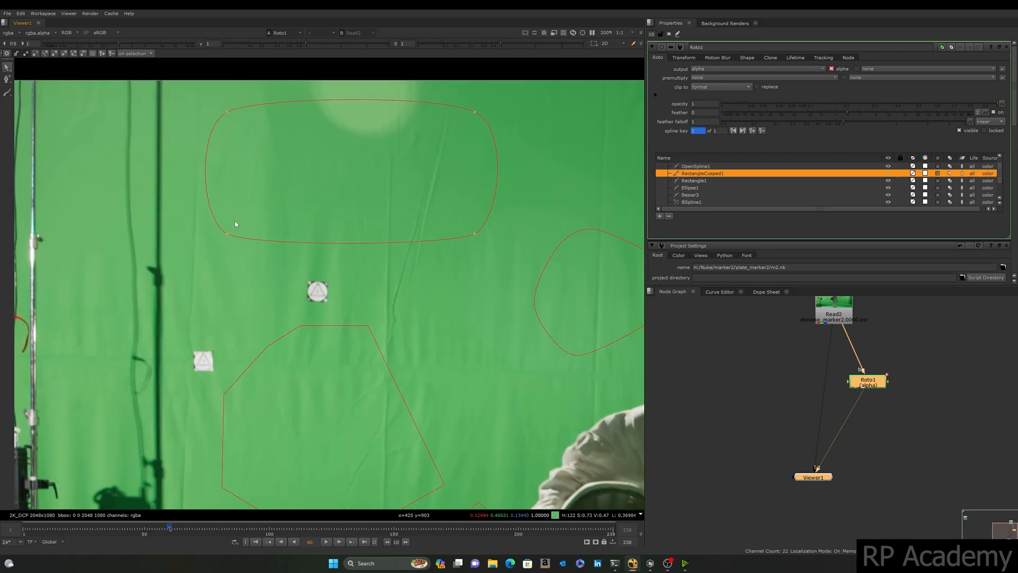
{"action": "scroll", "coordinate": [276, 233], "scroll_direction": "down", "scroll_amount": 3}
{"action": "left_click_drag", "start_coordinate": [216, 247], "coordinate": [456, 142]}
{"action": "left_click", "coordinate": [362, 145]}
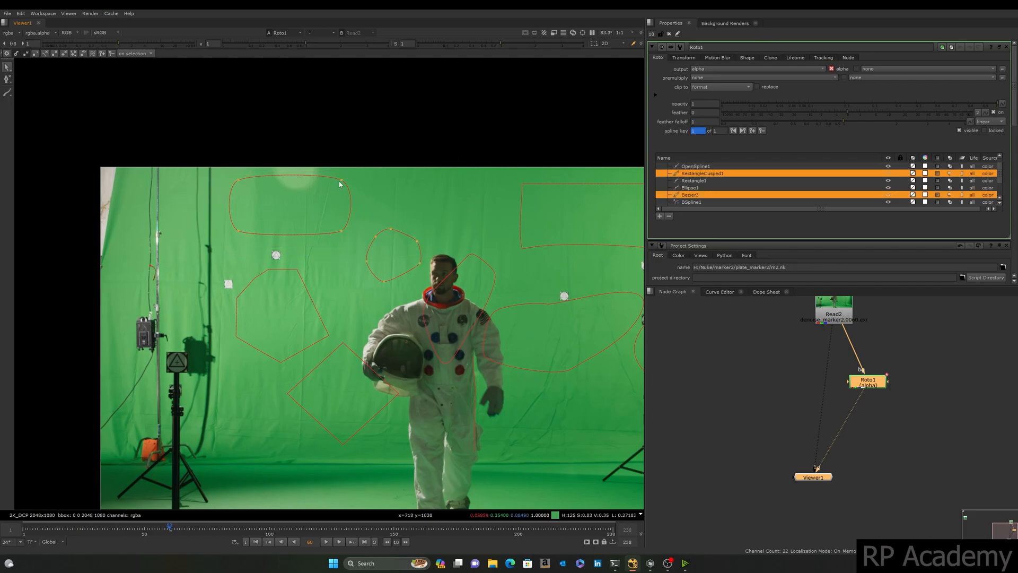
{"action": "left_click", "coordinate": [341, 181]}
{"action": "left_click_drag", "start_coordinate": [361, 134], "coordinate": [173, 271]}
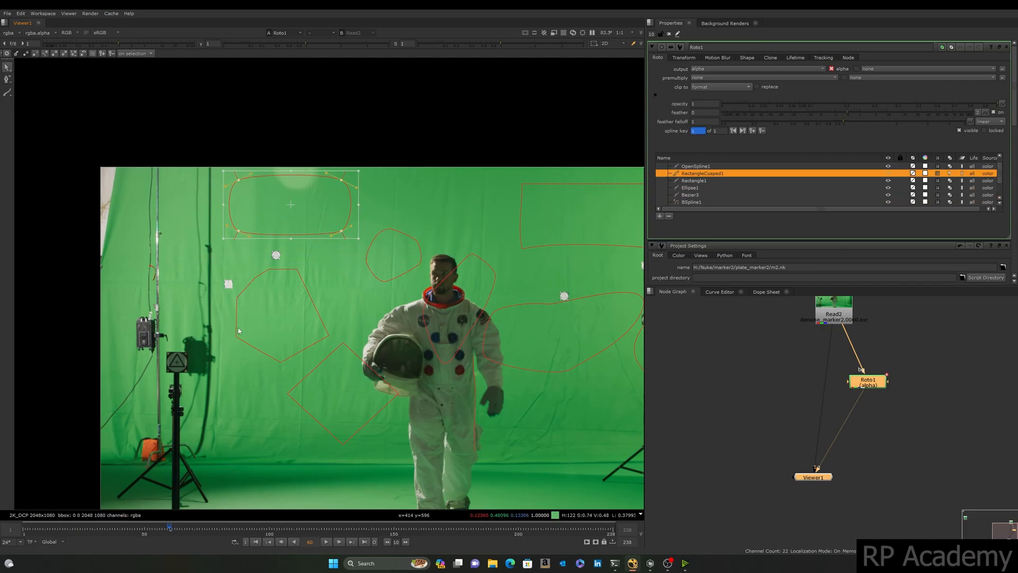
{"action": "key", "text": "Home"}
{"action": "left_click_drag", "start_coordinate": [297, 176], "coordinate": [454, 195]}
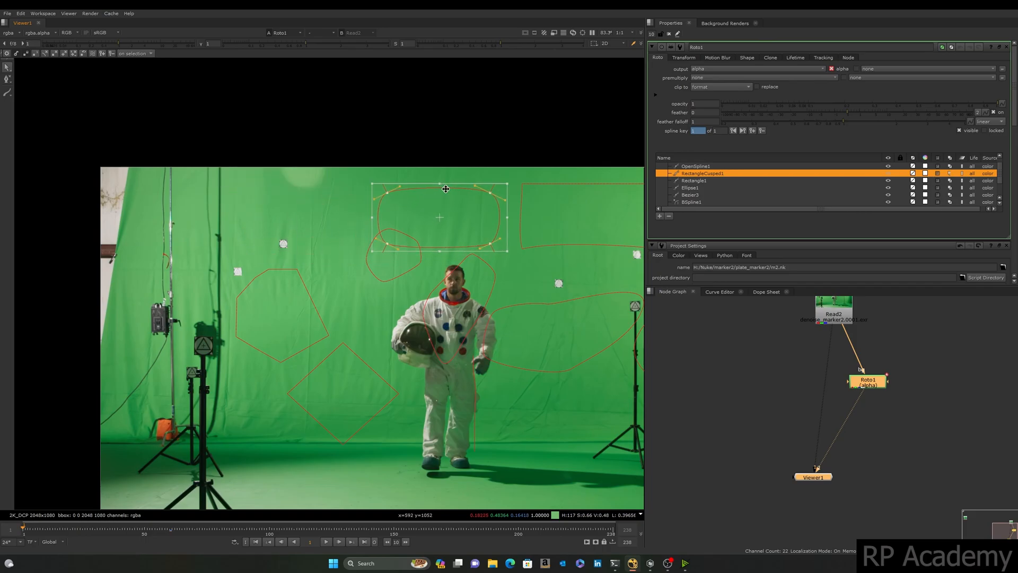
On frame 236, move the rounded rectangle down and right onto the astronaut's arm.
{"action": "left_click", "coordinate": [610, 530]}
{"action": "left_click_drag", "start_coordinate": [306, 195], "coordinate": [580, 419]}
{"action": "middle_click_drag", "start_coordinate": [579, 418], "coordinate": [463, 304]}
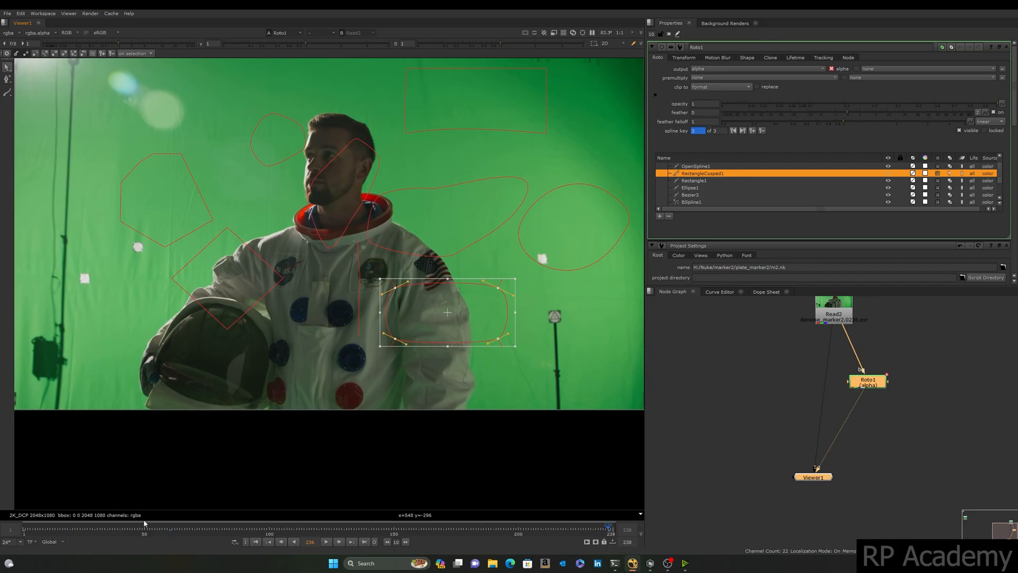
Play back the rounded rectangle's motion from near the start, stop it, and scrub back to frame 3.
{"action": "left_click", "coordinate": [27, 530]}
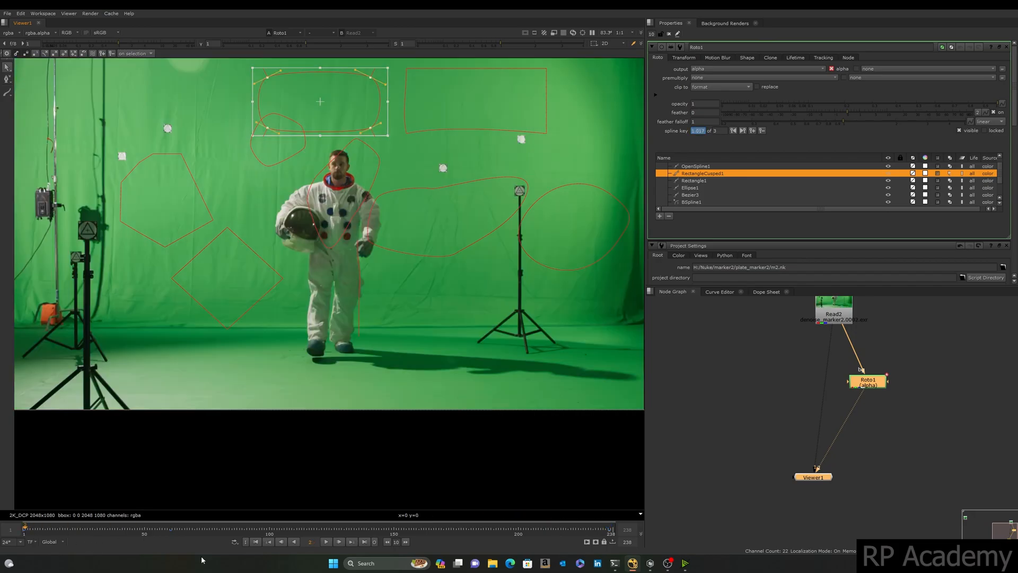
{"action": "left_click", "coordinate": [327, 541]}
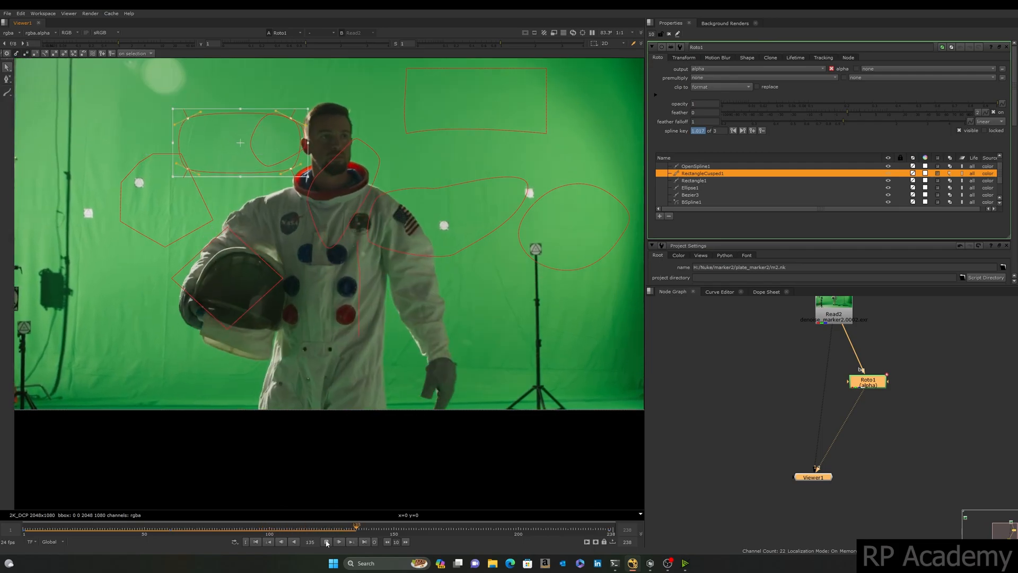
{"action": "left_click", "coordinate": [327, 542]}
{"action": "left_click_drag", "start_coordinate": [262, 533], "coordinate": [27, 515]}
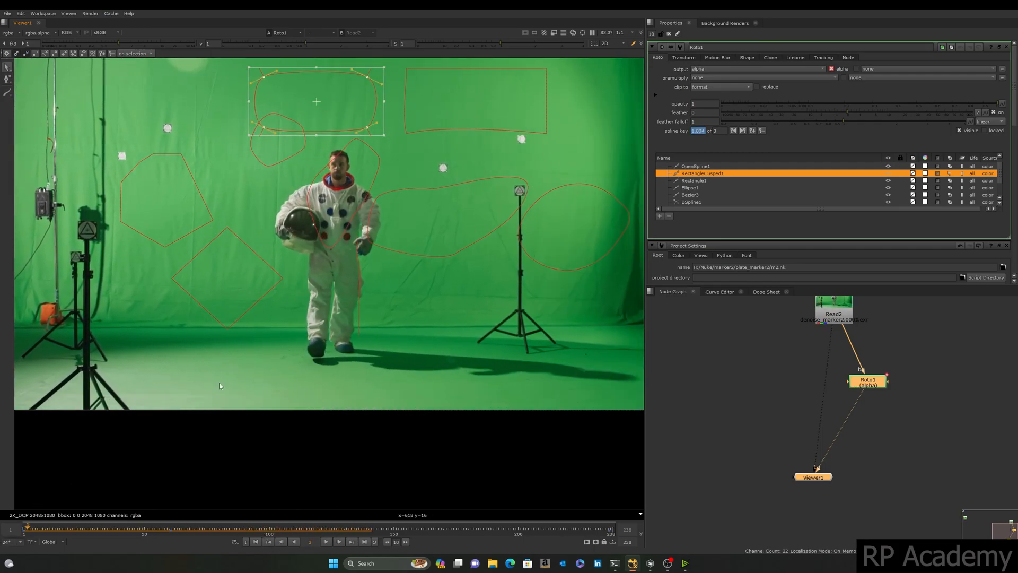
Enable Ripple Edit for all keyframes, pull the rounded rectangle's upper-right point deep into the shape, and disable Ripple Edit.
{"action": "scroll", "coordinate": [314, 212], "scroll_direction": "up", "scroll_amount": 5}
{"action": "left_click", "coordinate": [392, 146]}
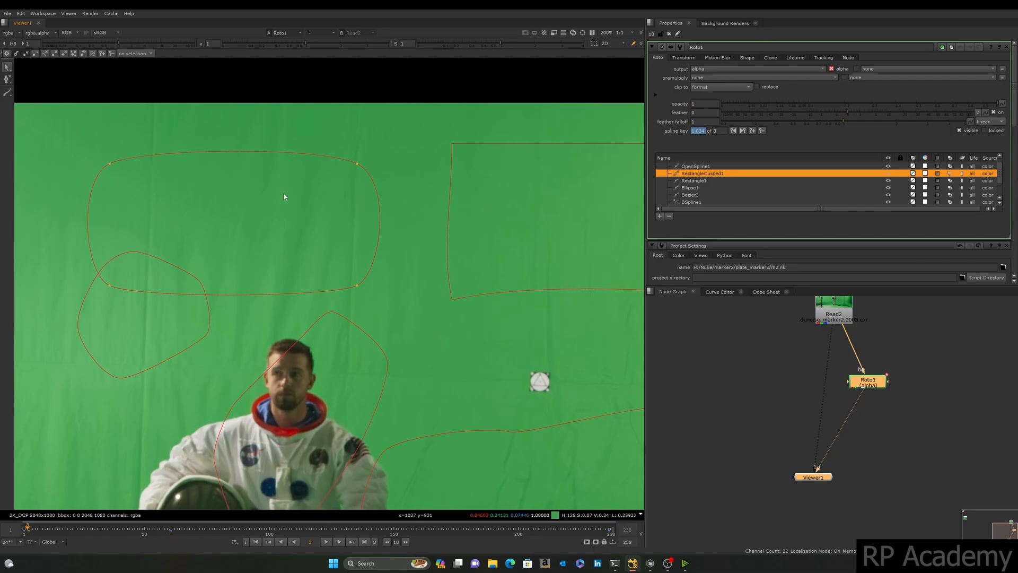
{"action": "left_click", "coordinate": [356, 165]}
{"action": "left_click", "coordinate": [93, 56]}
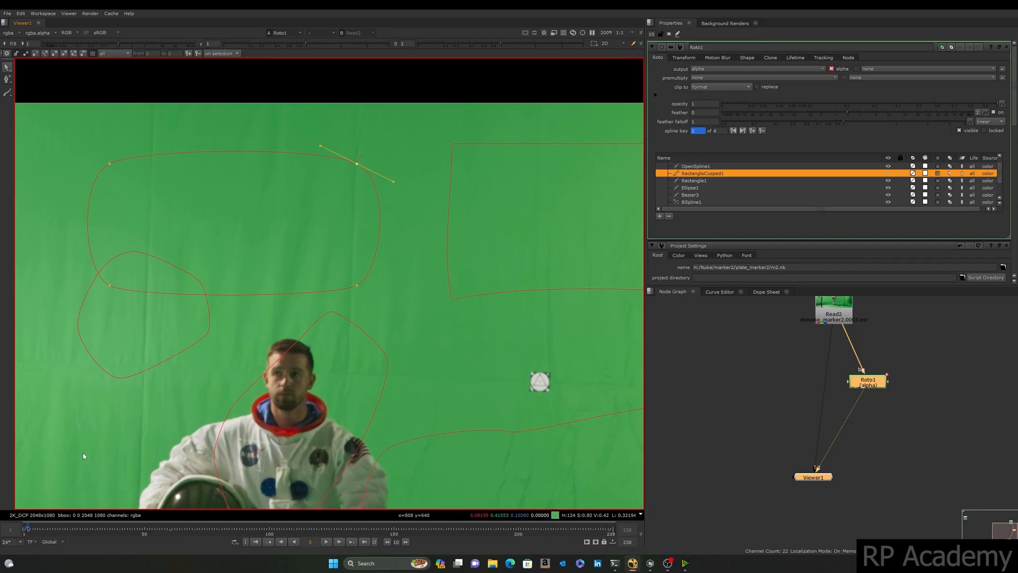
{"action": "left_click_drag", "start_coordinate": [358, 165], "coordinate": [176, 247]}
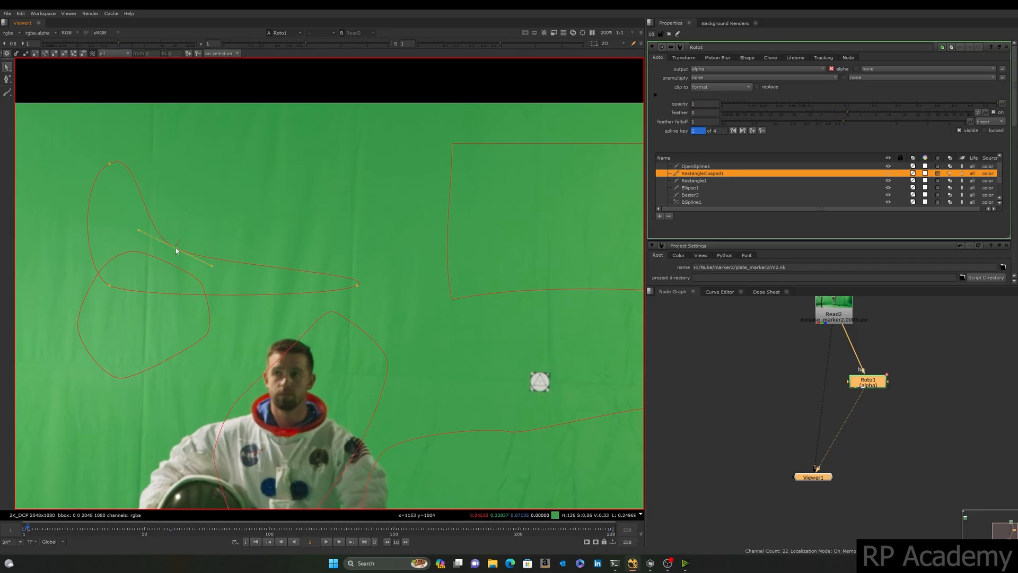
{"action": "left_click", "coordinate": [94, 54]}
Play the sequence from frame 3 to check that the moved point keeps its offset along the rectangle's animation.
{"action": "scroll", "coordinate": [261, 188], "scroll_direction": "down", "scroll_amount": 3}
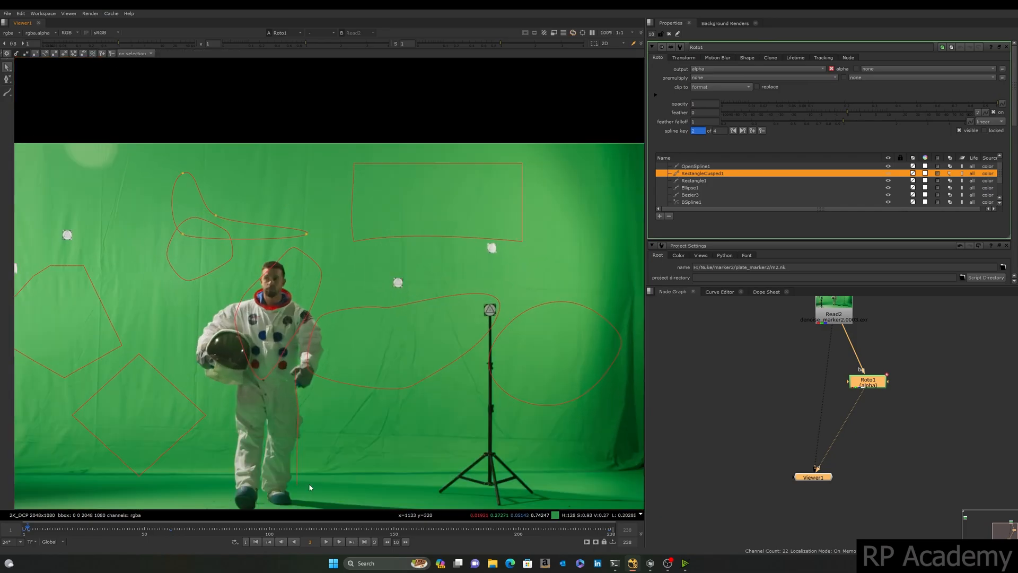
{"action": "scroll", "coordinate": [299, 448], "scroll_direction": "down", "scroll_amount": 3}
{"action": "key", "text": "l"}
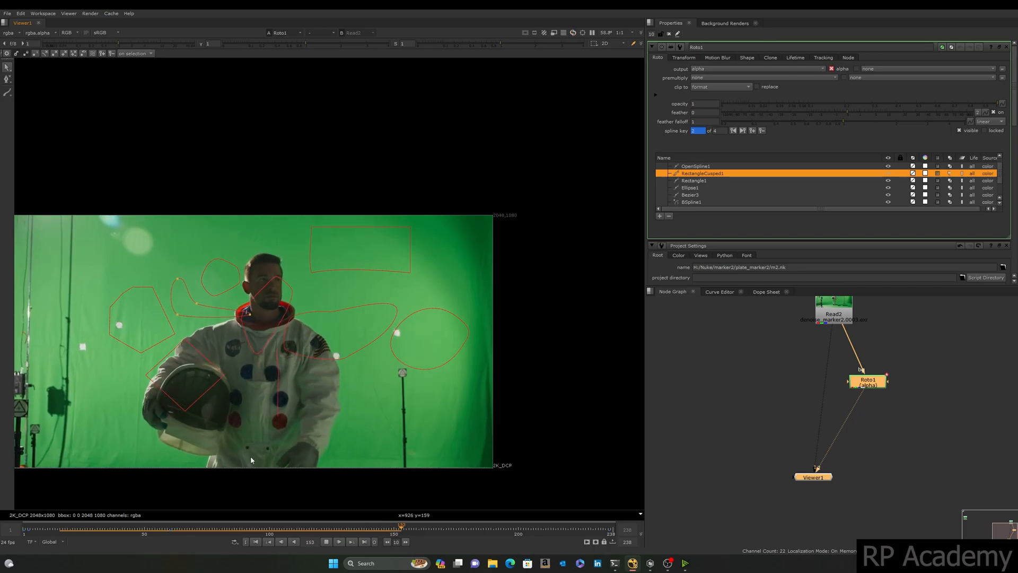
{"action": "key", "text": "k"}
{"action": "middle_click_drag", "start_coordinate": [282, 332], "coordinate": [301, 312]}
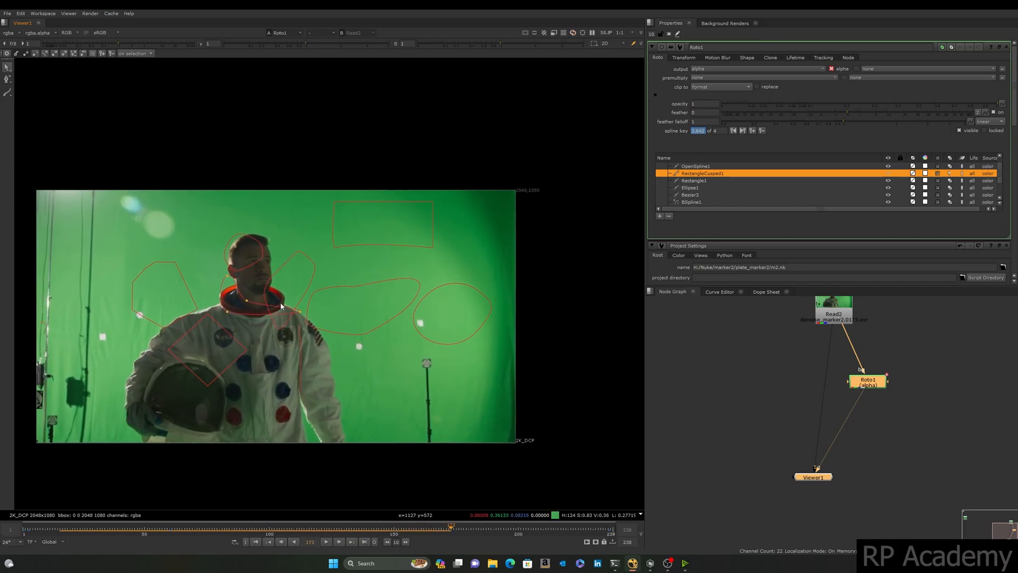
{"action": "scroll", "coordinate": [274, 296], "scroll_direction": "up", "scroll_amount": 3}
{"action": "left_click", "coordinate": [326, 541]}
{"action": "left_click", "coordinate": [326, 541]}
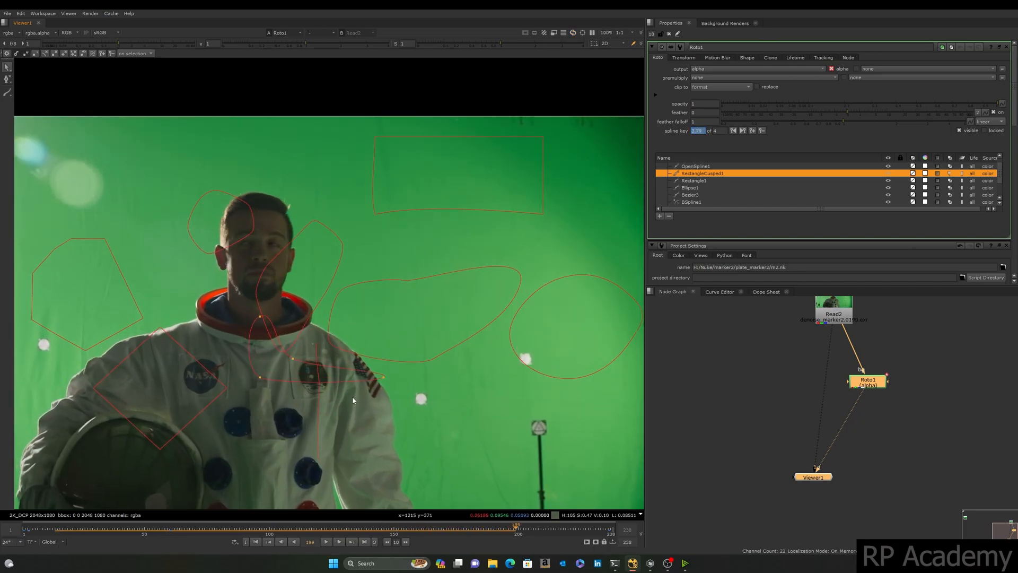
Delete the rectangle, the wavy Bezier and the round shape over the green backdrop beside the astronaut from Roto1.
{"action": "middle_click_drag", "start_coordinate": [352, 399], "coordinate": [359, 339]}
{"action": "scroll", "coordinate": [359, 339], "scroll_direction": "down", "scroll_amount": 2}
{"action": "scroll", "coordinate": [360, 338], "scroll_direction": "up", "scroll_amount": 2}
{"action": "scroll", "coordinate": [396, 156], "scroll_direction": "down", "scroll_amount": 2}
{"action": "left_click", "coordinate": [401, 152]}
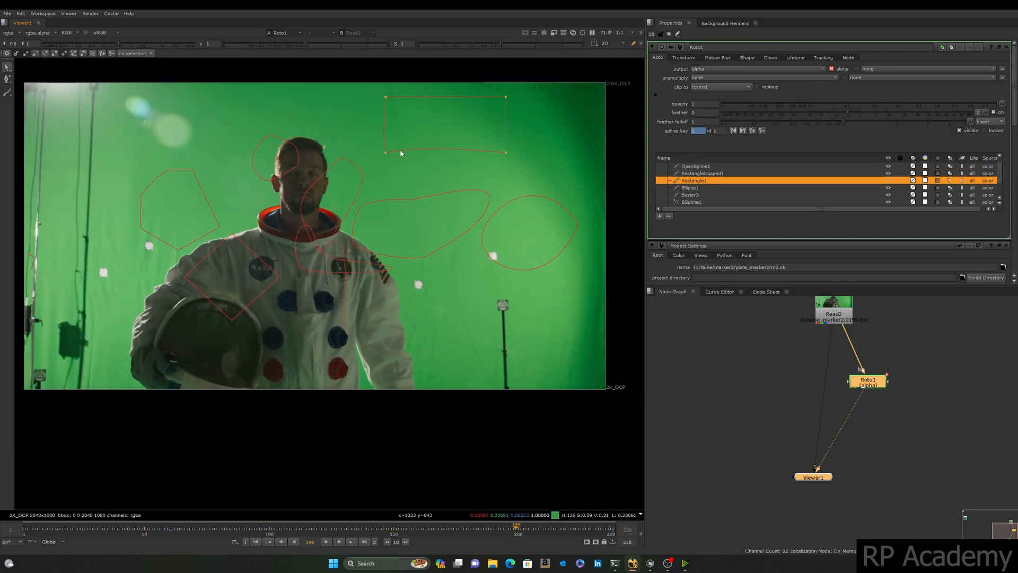
{"action": "scroll", "coordinate": [401, 153], "scroll_direction": "down", "scroll_amount": 1}
{"action": "key", "text": "Delete"}
{"action": "left_click", "coordinate": [398, 196]}
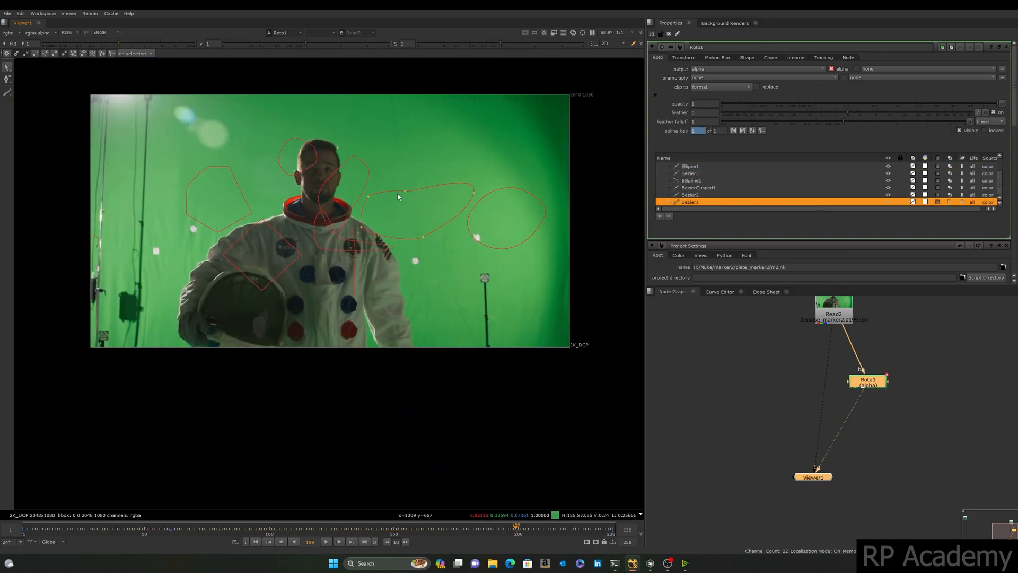
{"action": "key", "text": "Delete"}
{"action": "left_click", "coordinate": [468, 229]}
{"action": "left_click_drag", "start_coordinate": [443, 153], "coordinate": [574, 289]}
{"action": "key", "text": "Delete"}
Delete all remaining roto shapes on and around the astronaut's head, shoulder and torso from Roto1.
{"action": "left_click", "coordinate": [354, 243]}
{"action": "left_click_drag", "start_coordinate": [495, 181], "coordinate": [233, 333]}
{"action": "key", "text": "Delete"}
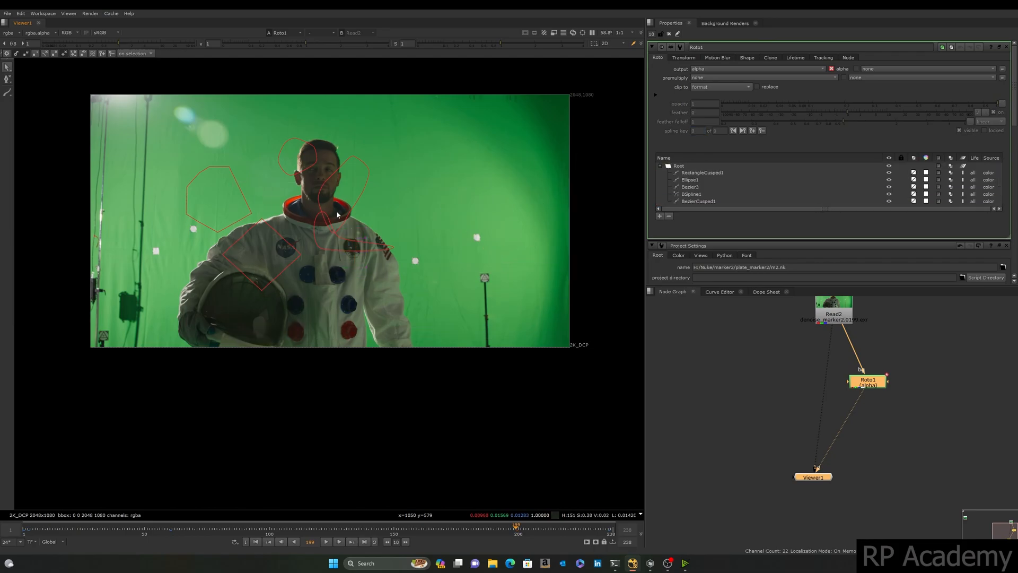
{"action": "left_click", "coordinate": [349, 211]}
{"action": "left_click_drag", "start_coordinate": [411, 116], "coordinate": [305, 241]}
{"action": "key", "text": "Delete"}
{"action": "left_click", "coordinate": [298, 175]}
{"action": "left_click_drag", "start_coordinate": [392, 92], "coordinate": [189, 196]}
{"action": "key", "text": "Delete"}
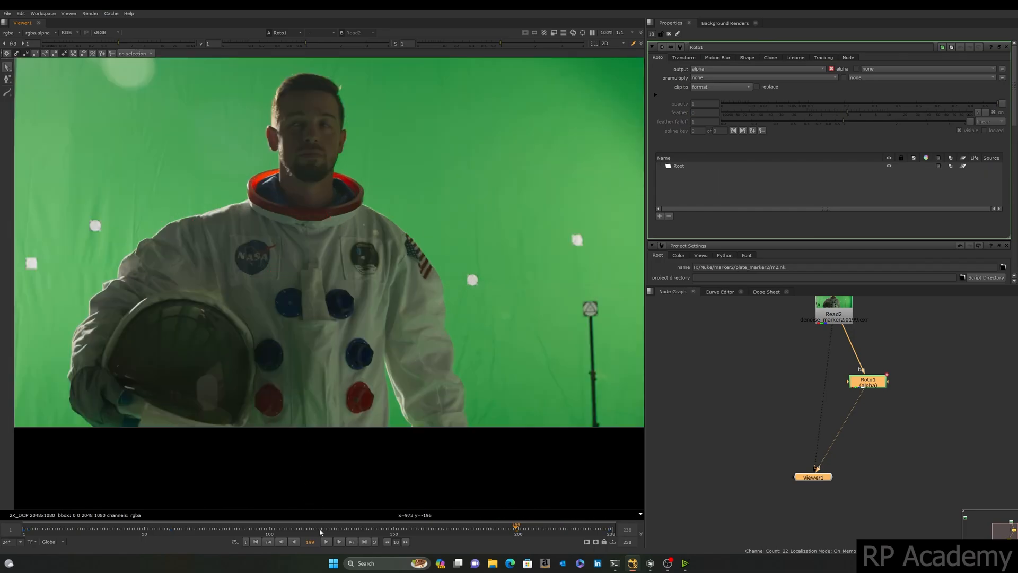
Play the cleaned plate and stop playback at frame 228.
{"action": "left_click", "coordinate": [325, 543]}
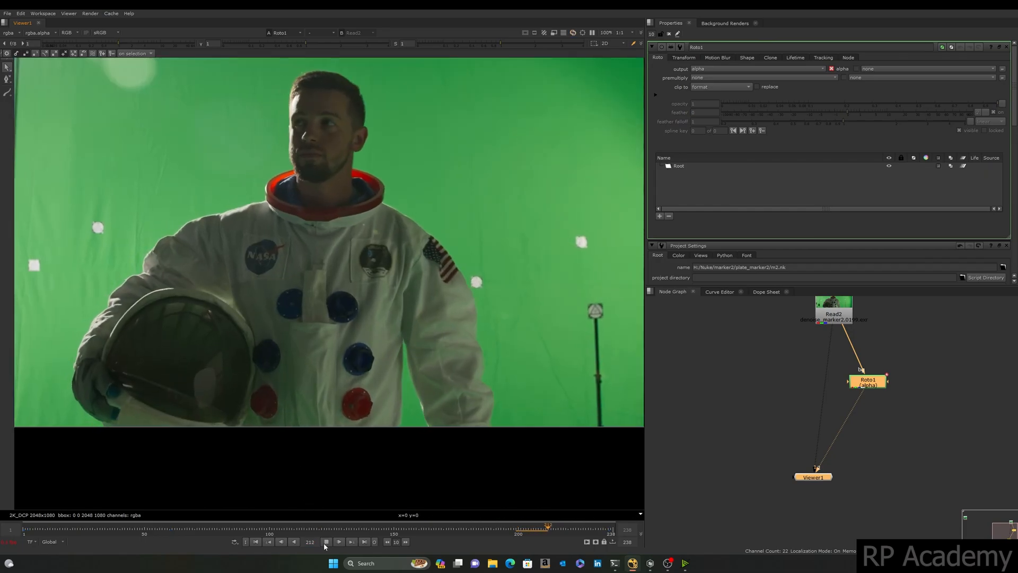
{"action": "left_click", "coordinate": [325, 543]}
{"action": "middle_click_drag", "start_coordinate": [283, 307], "coordinate": [241, 264]}
Add a PlanarTracker node to an empty area of the node graph beside Roto1.
{"action": "middle_click_drag", "start_coordinate": [774, 436], "coordinate": [724, 464]}
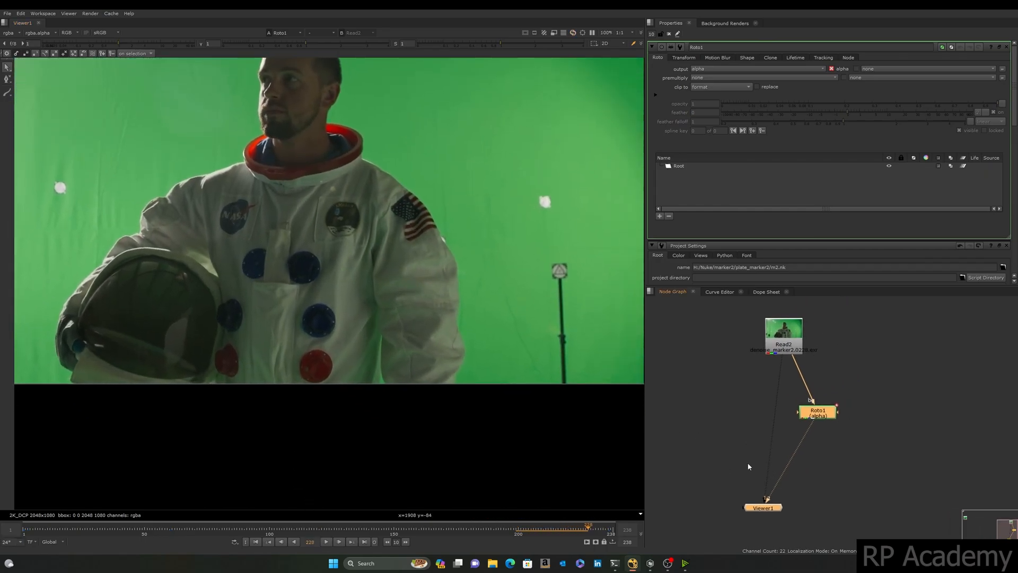
{"action": "left_click_drag", "start_coordinate": [821, 416], "coordinate": [834, 413]}
{"action": "scroll", "coordinate": [732, 396], "scroll_direction": "up", "scroll_amount": 1}
{"action": "middle_click_drag", "start_coordinate": [732, 396], "coordinate": [761, 403]}
{"action": "left_click", "coordinate": [758, 397]}
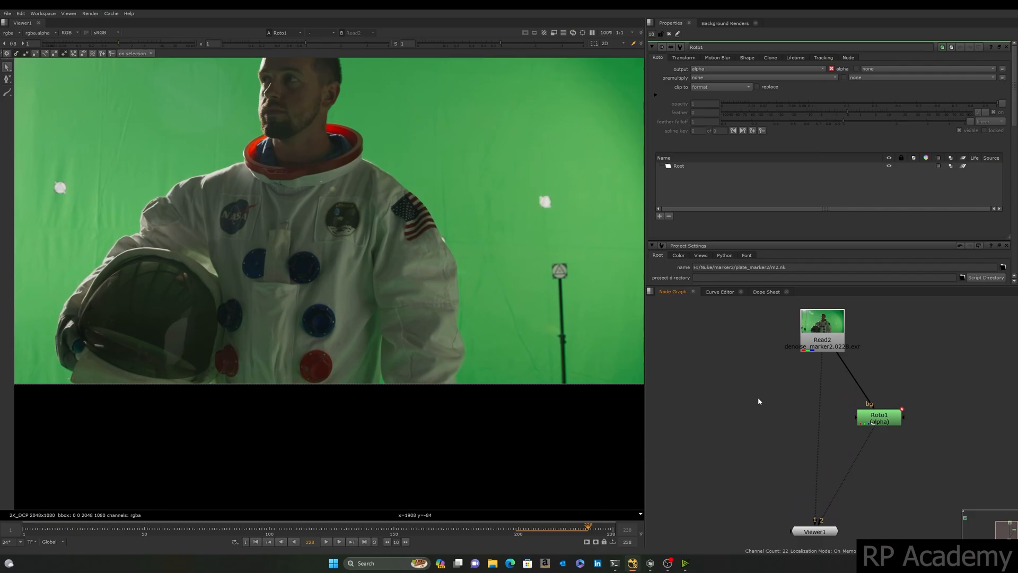
{"action": "key", "text": "Tab"}
{"action": "type", "text": "plana"}
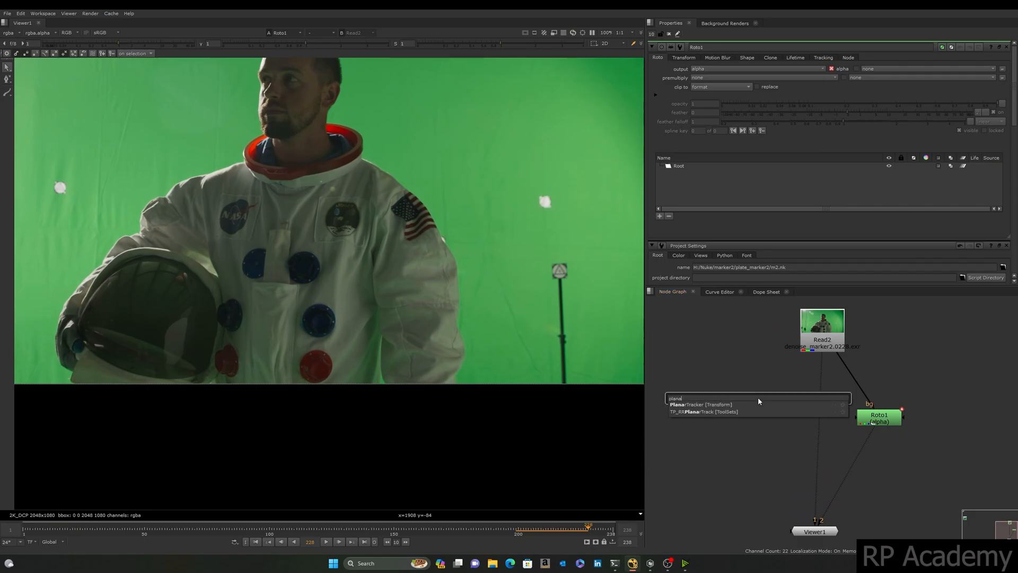
{"action": "type", "text": "r"}
{"action": "key", "text": "Down"}
{"action": "key", "text": "Return"}
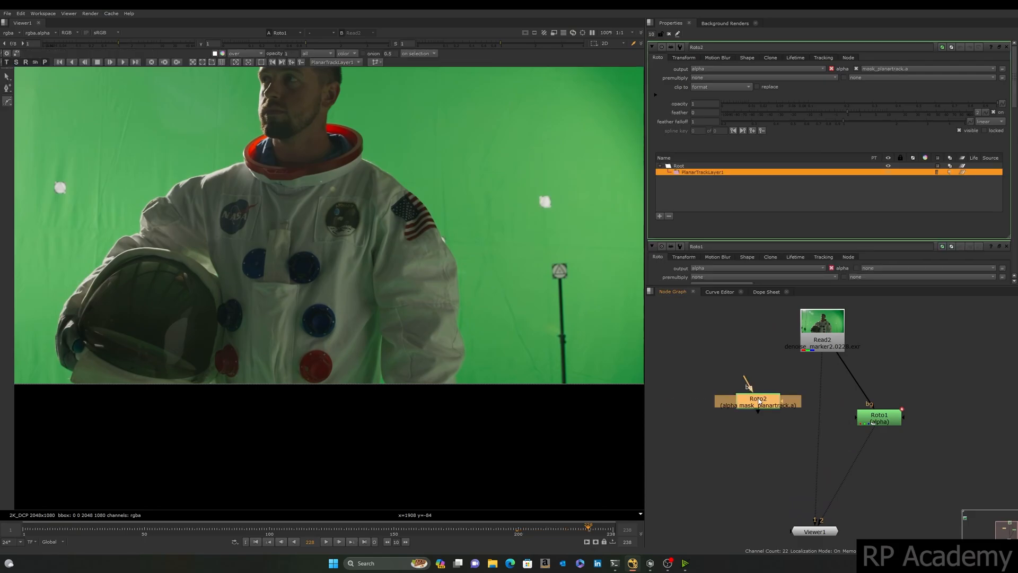
Move Roto1 aside, connect the planar tracking Roto2 node's bg input to Read2, and view Roto2.
{"action": "scroll", "coordinate": [759, 401], "scroll_direction": "up", "scroll_amount": 5}
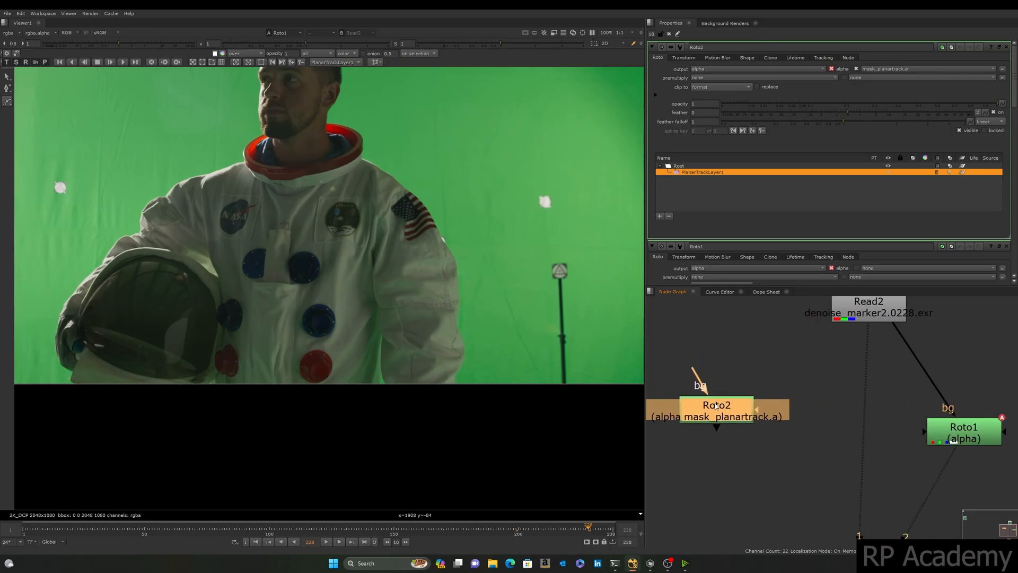
{"action": "left_click_drag", "start_coordinate": [963, 402], "coordinate": [982, 377]}
{"action": "scroll", "coordinate": [789, 405], "scroll_direction": "down", "scroll_amount": 3}
{"action": "left_click_drag", "start_coordinate": [740, 374], "coordinate": [835, 318]}
{"action": "left_click", "coordinate": [747, 389]}
{"action": "key", "text": "1"}
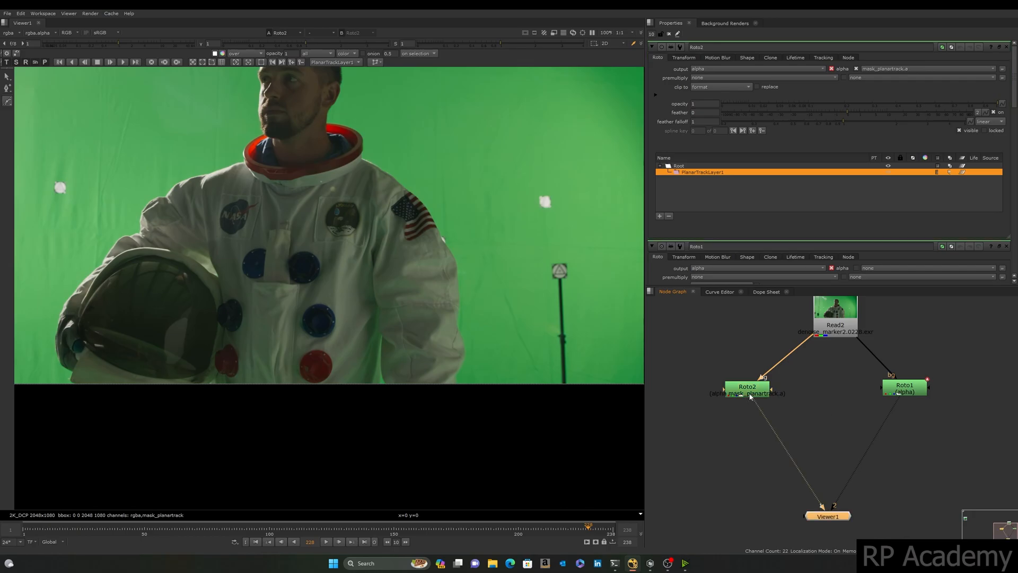
In PlanarTrackLayer1, draw a closed B-Spline around the side of the astronaut's red collar ring at frame 228.
{"action": "middle_click_drag", "start_coordinate": [330, 208], "coordinate": [198, 185]}
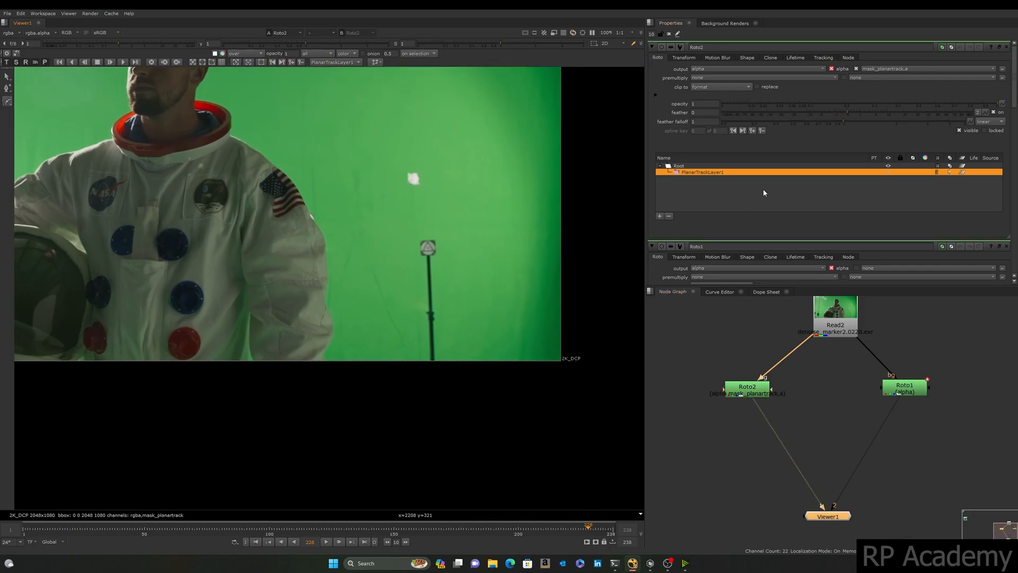
{"action": "left_click", "coordinate": [700, 185]}
{"action": "left_click", "coordinate": [698, 172]}
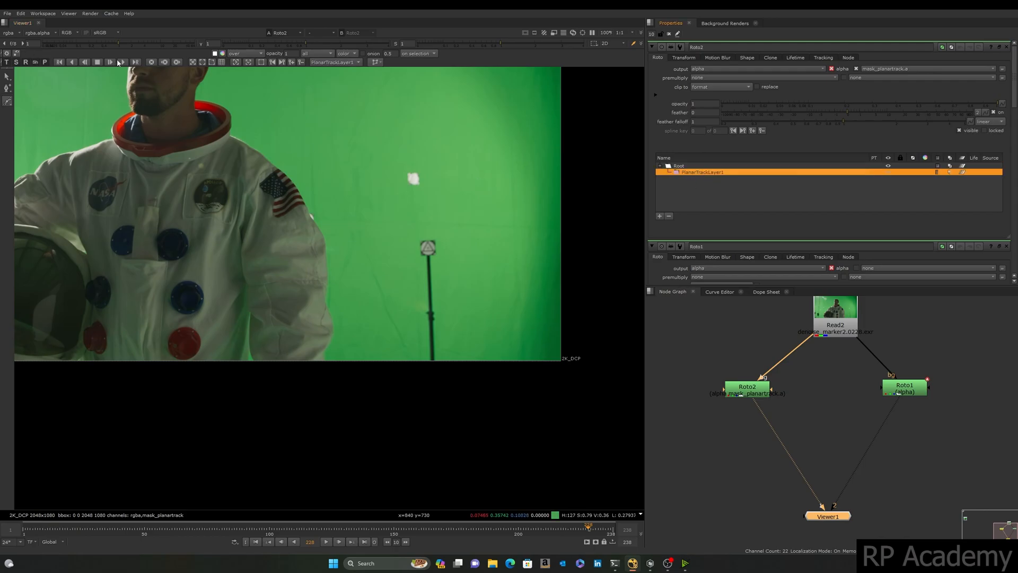
{"action": "left_click", "coordinate": [7, 101]}
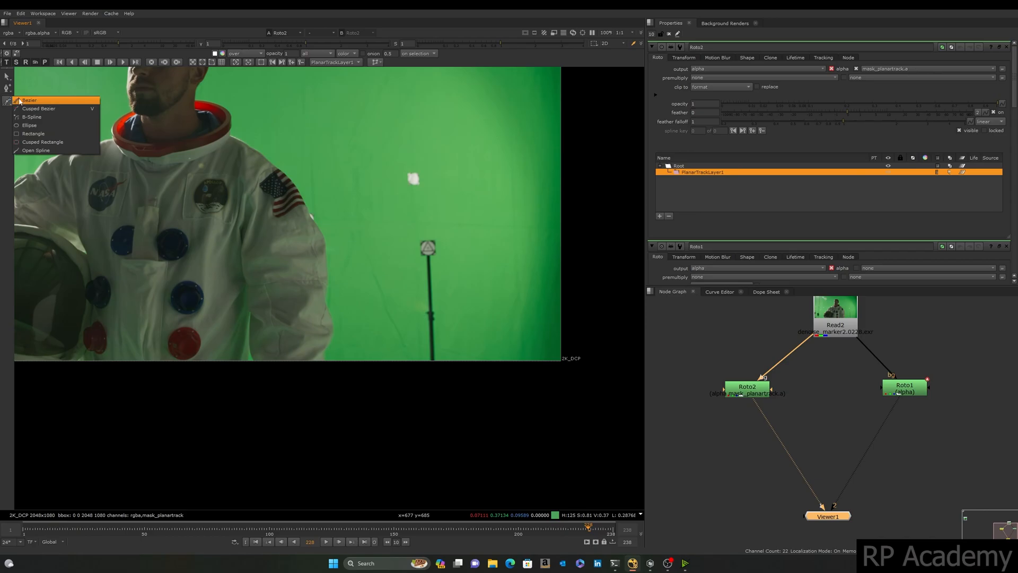
{"action": "left_click", "coordinate": [27, 116]}
{"action": "scroll", "coordinate": [243, 180], "scroll_direction": "down", "scroll_amount": 1}
{"action": "middle_click_drag", "start_coordinate": [243, 180], "coordinate": [338, 214]}
{"action": "scroll", "coordinate": [333, 175], "scroll_direction": "up", "scroll_amount": 5}
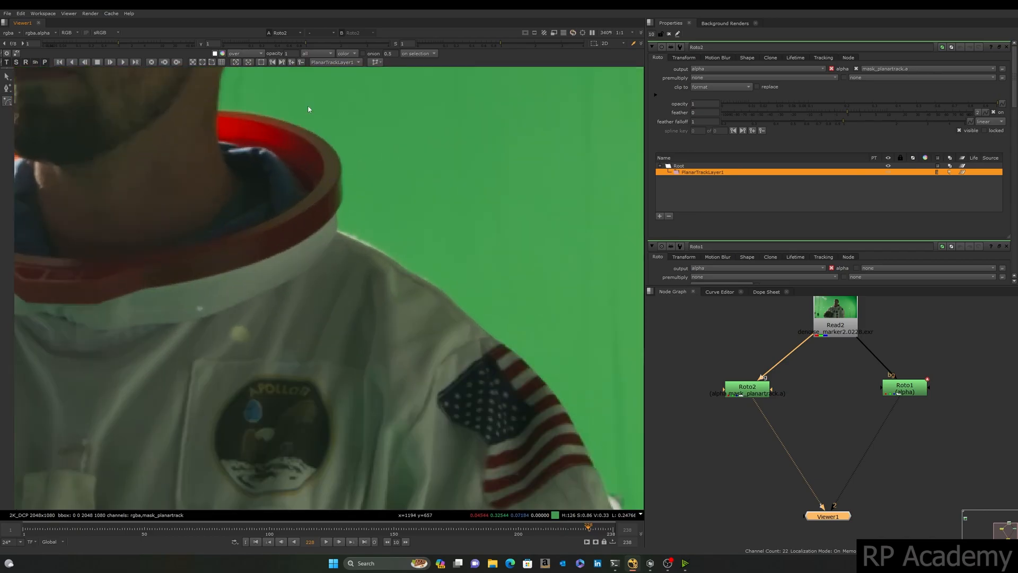
{"action": "left_click", "coordinate": [274, 115]}
{"action": "left_click", "coordinate": [312, 129]}
{"action": "left_click", "coordinate": [336, 147]}
{"action": "left_click", "coordinate": [340, 177]}
{"action": "left_click", "coordinate": [341, 205]}
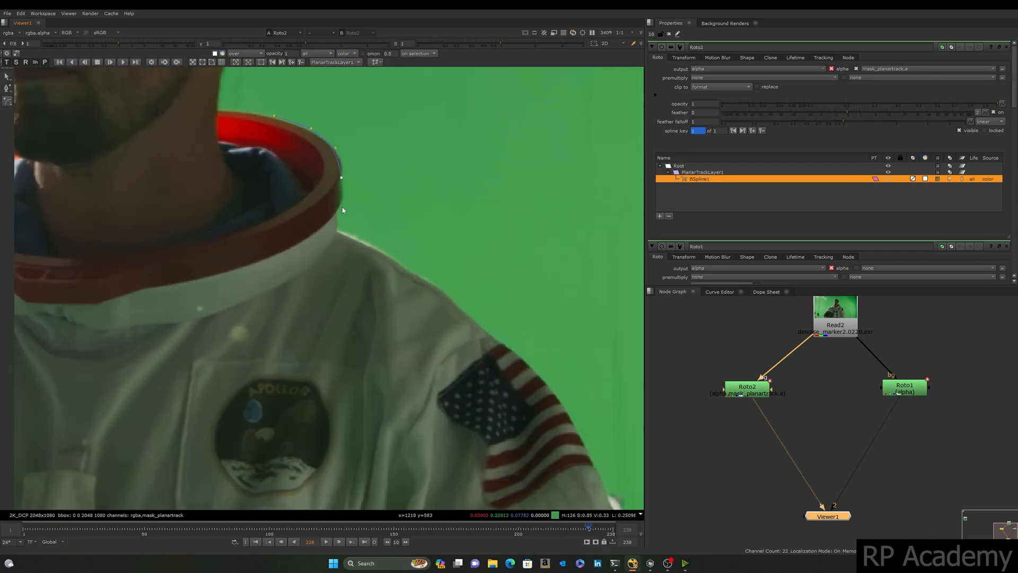
{"action": "left_click", "coordinate": [306, 236]}
{"action": "left_click", "coordinate": [261, 262]}
{"action": "left_click", "coordinate": [270, 206]}
{"action": "left_click", "coordinate": [272, 132]}
{"action": "left_click", "coordinate": [273, 116]}
Select the collar B-Spline's points and planar-track it forward one frame at a time to the end of the sequence.
{"action": "left_click_drag", "start_coordinate": [259, 217], "coordinate": [115, 370]}
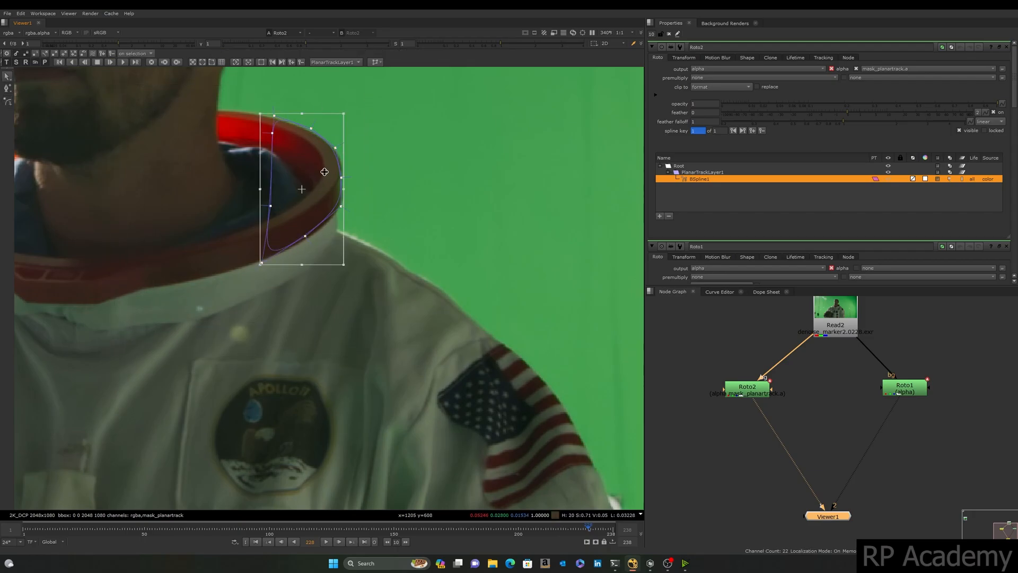
{"action": "middle_click_drag", "start_coordinate": [322, 172], "coordinate": [326, 187]}
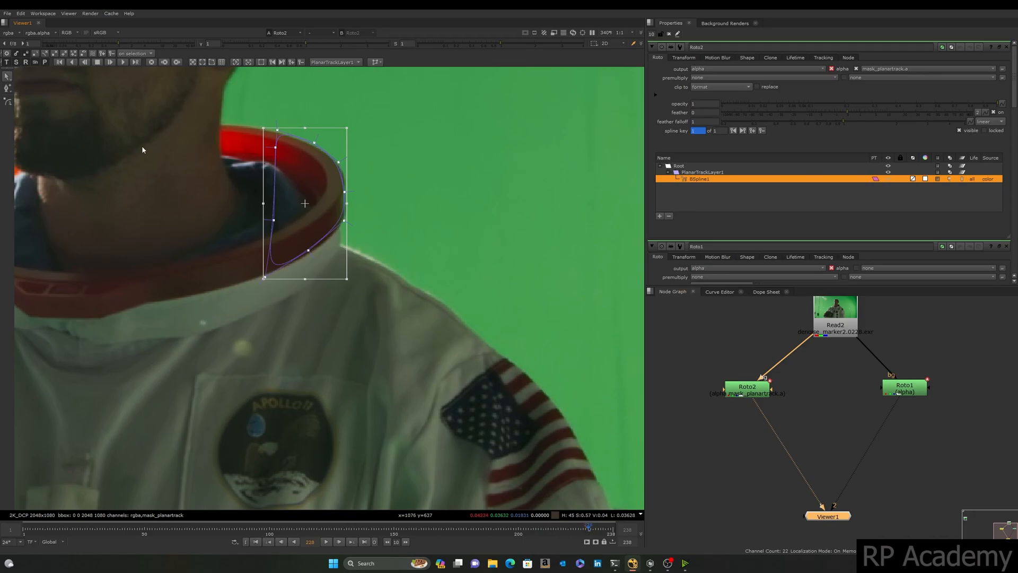
{"action": "left_click", "coordinate": [110, 62]}
{"action": "left_click", "coordinate": [110, 62]}
{"action": "left_click", "coordinate": [110, 62]}
{"action": "left_click", "coordinate": [110, 62]}
{"action": "left_click", "coordinate": [109, 62]}
{"action": "left_click", "coordinate": [109, 62]}
{"action": "left_click", "coordinate": [110, 62]}
{"action": "left_click", "coordinate": [110, 62]}
{"action": "left_click", "coordinate": [110, 62]}
{"action": "left_click", "coordinate": [110, 62]}
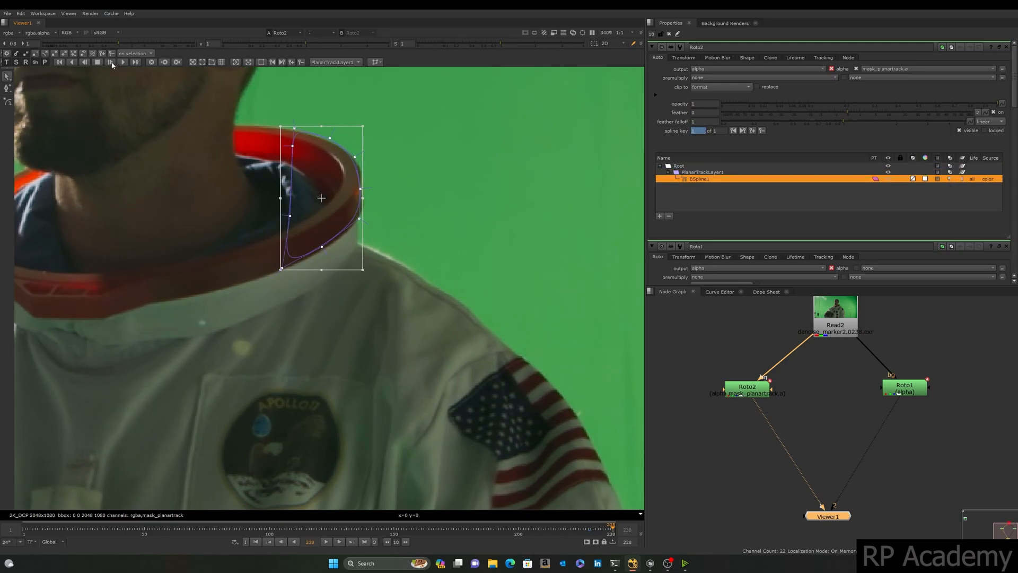
Track the collar B-Spline backward from frame 228 to frame 180, and scrub to frame 216 to check the track.
{"action": "left_click", "coordinate": [589, 527]}
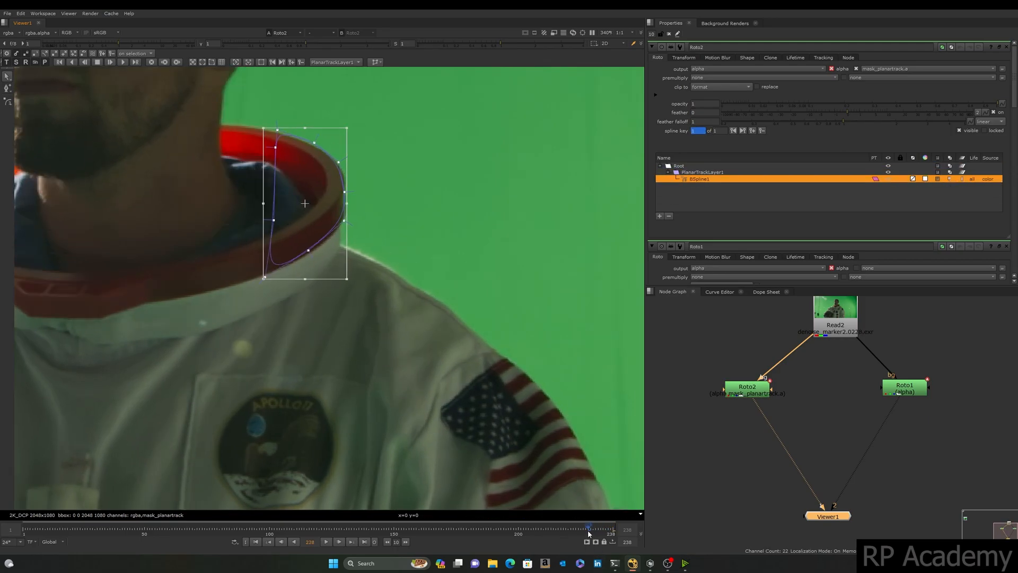
{"action": "left_click", "coordinate": [73, 62]}
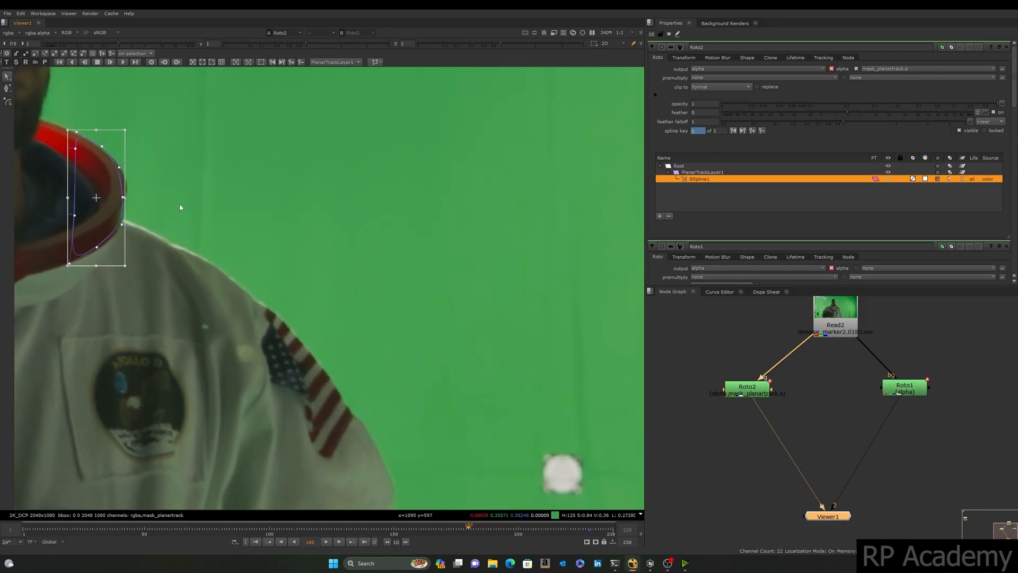
{"action": "left_click_drag", "start_coordinate": [469, 533], "coordinate": [558, 495]}
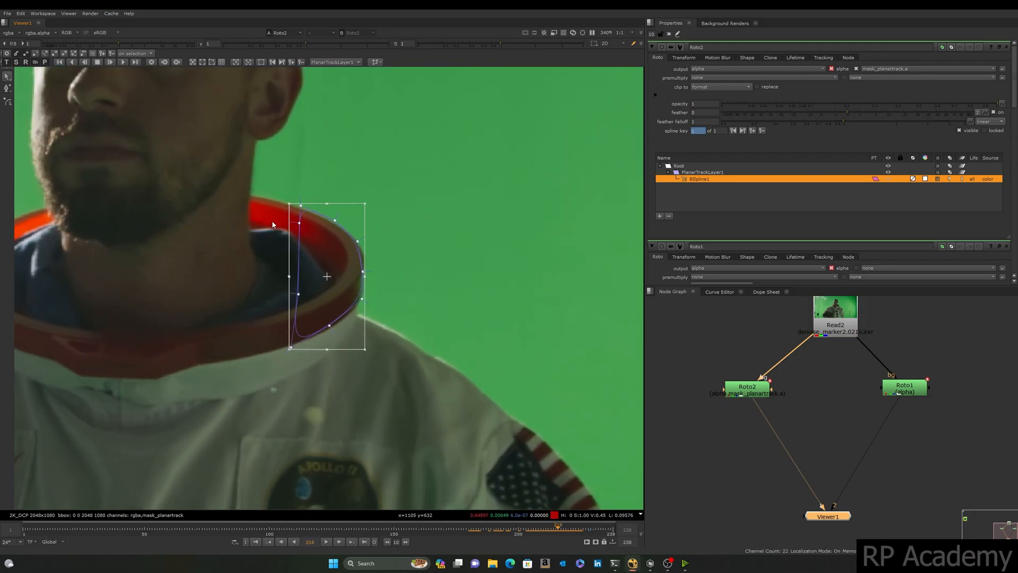
Export the planar track as a Tracker node, place it below Roto2, and open its properties.
{"action": "left_click", "coordinate": [376, 62]}
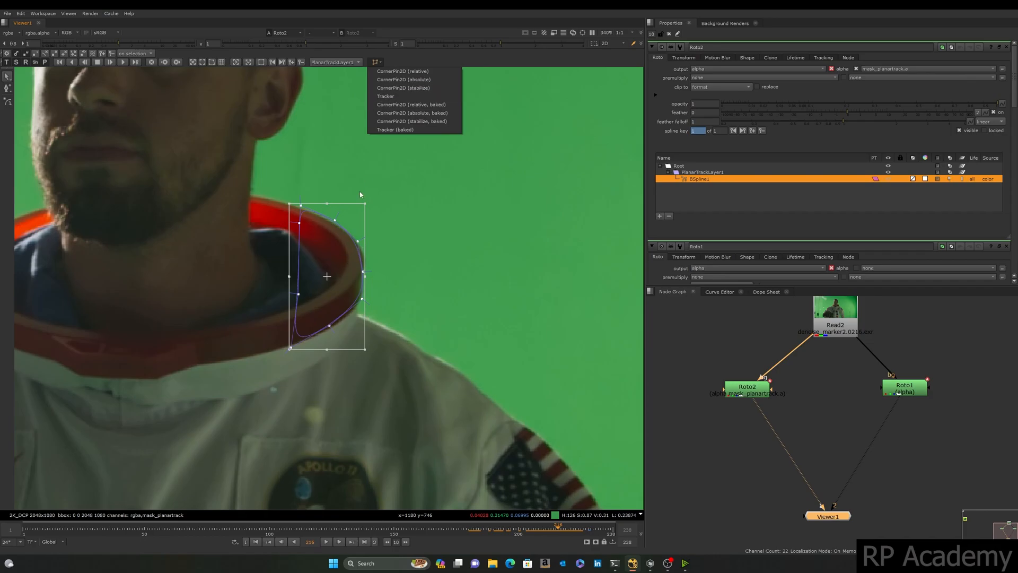
{"action": "left_click", "coordinate": [395, 95]}
{"action": "middle_click_drag", "start_coordinate": [859, 436], "coordinate": [793, 365]}
{"action": "left_click_drag", "start_coordinate": [799, 360], "coordinate": [691, 392]}
{"action": "middle_click_drag", "start_coordinate": [692, 393], "coordinate": [747, 384]}
{"action": "double_click", "coordinate": [743, 382]}
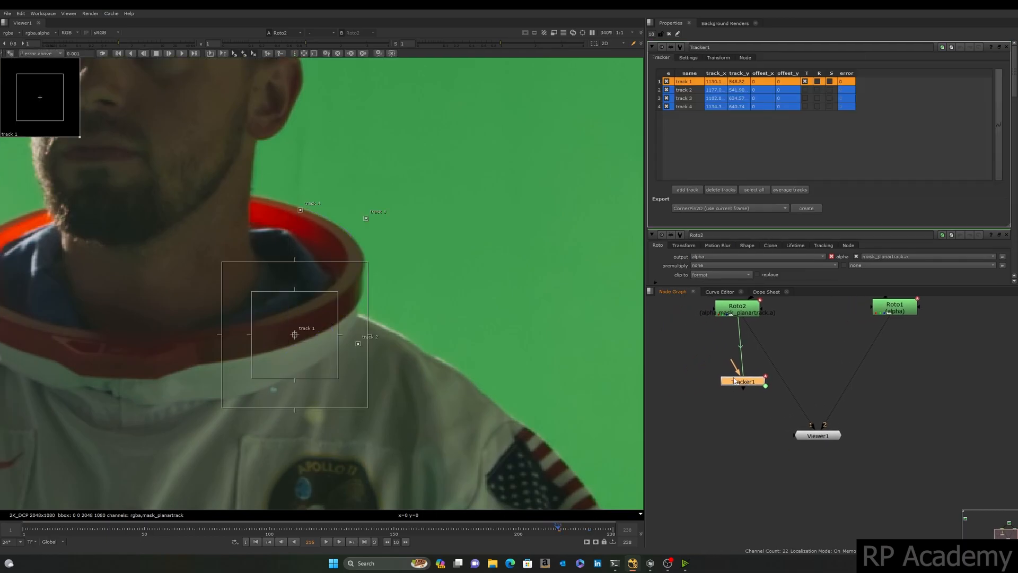
Connect Tracker1 to Read2, view it, and scrub to frame 222 to inspect its four track points.
{"action": "key", "text": "1"}
{"action": "left_click", "coordinate": [757, 385]}
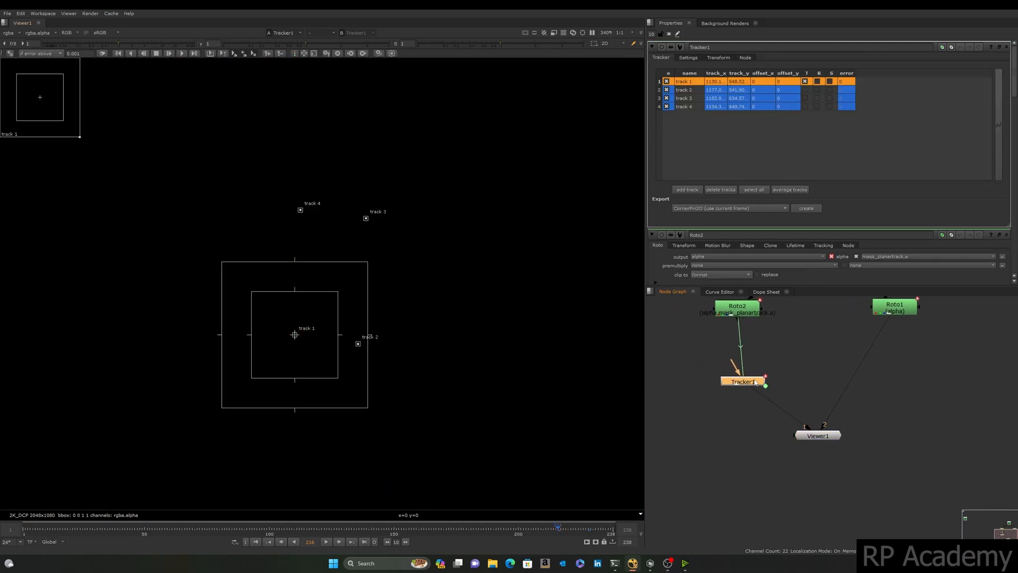
{"action": "middle_click_drag", "start_coordinate": [758, 387], "coordinate": [753, 421]}
{"action": "left_click_drag", "start_coordinate": [729, 400], "coordinate": [816, 302]}
{"action": "middle_click_drag", "start_coordinate": [275, 336], "coordinate": [287, 309]}
{"action": "mouse_move", "coordinate": [561, 530]}
{"action": "left_mouse_down"}
{"action": "mouse_move", "coordinate": [588, 527]}
{"action": "mouse_move", "coordinate": [572, 528]}
{"action": "left_mouse_up"}
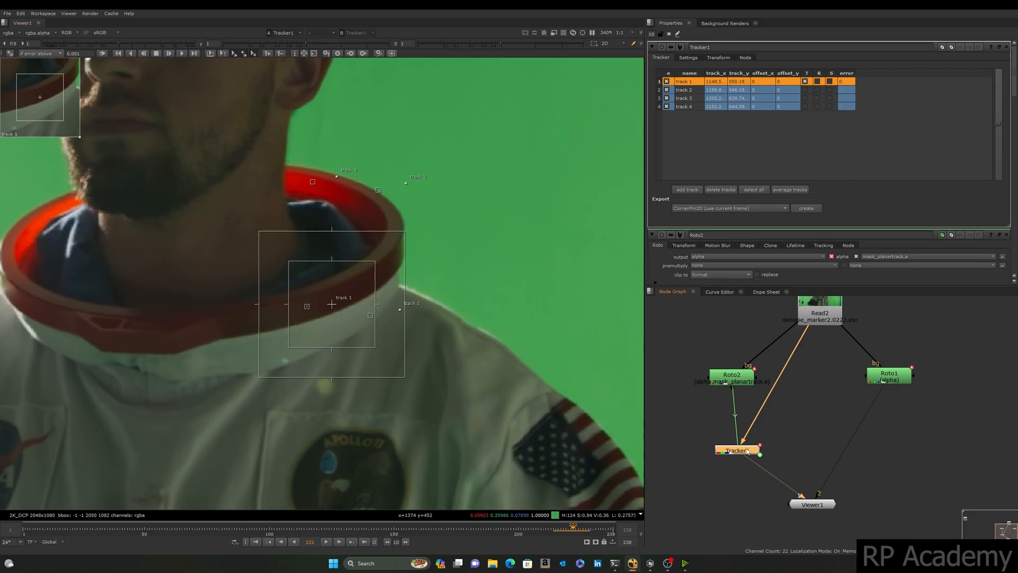
Delete the Tracker1 node and view Roto2 again.
{"action": "key", "text": "Delete"}
{"action": "left_click", "coordinate": [734, 377]}
{"action": "key", "text": "1"}
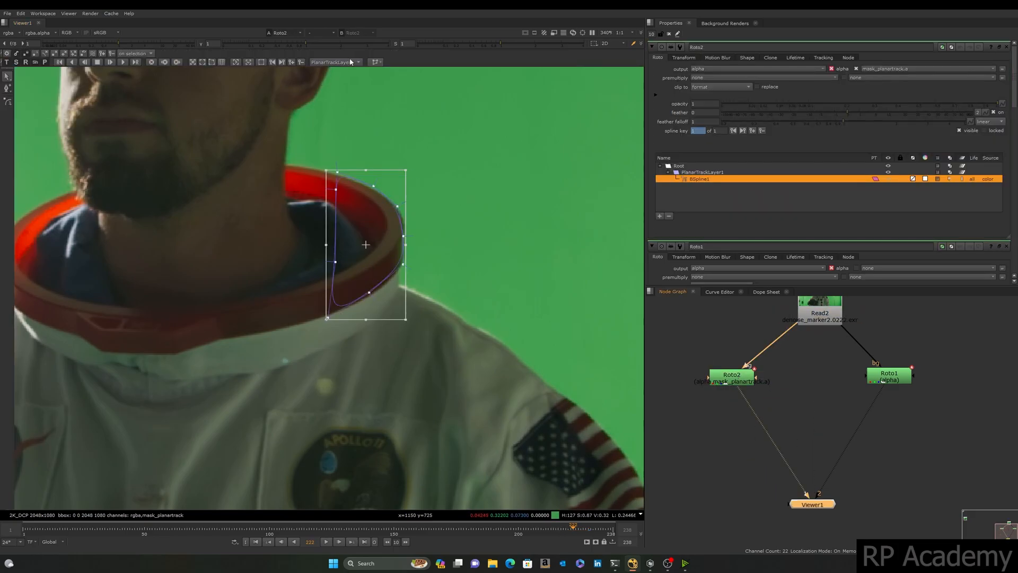
Export the planar track as CornerPin2D (relative, baked), connect it to Read2, view it, and scrub through its motion.
{"action": "left_click", "coordinate": [376, 62]}
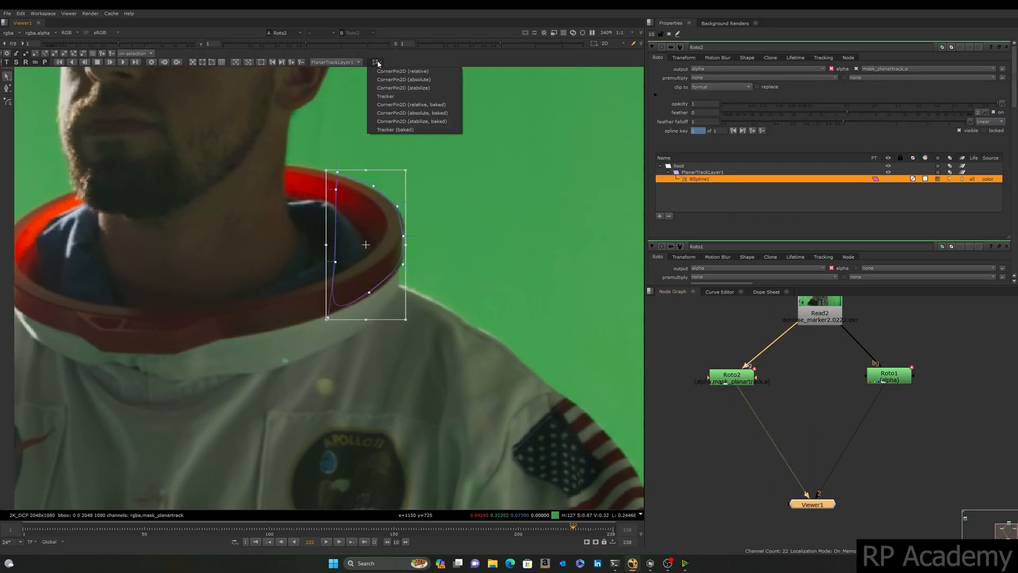
{"action": "left_click", "coordinate": [417, 106]}
{"action": "left_click_drag", "start_coordinate": [831, 399], "coordinate": [818, 306]}
{"action": "left_click_drag", "start_coordinate": [847, 434], "coordinate": [833, 408]}
{"action": "double_click", "coordinate": [833, 407]}
{"action": "key", "text": "1"}
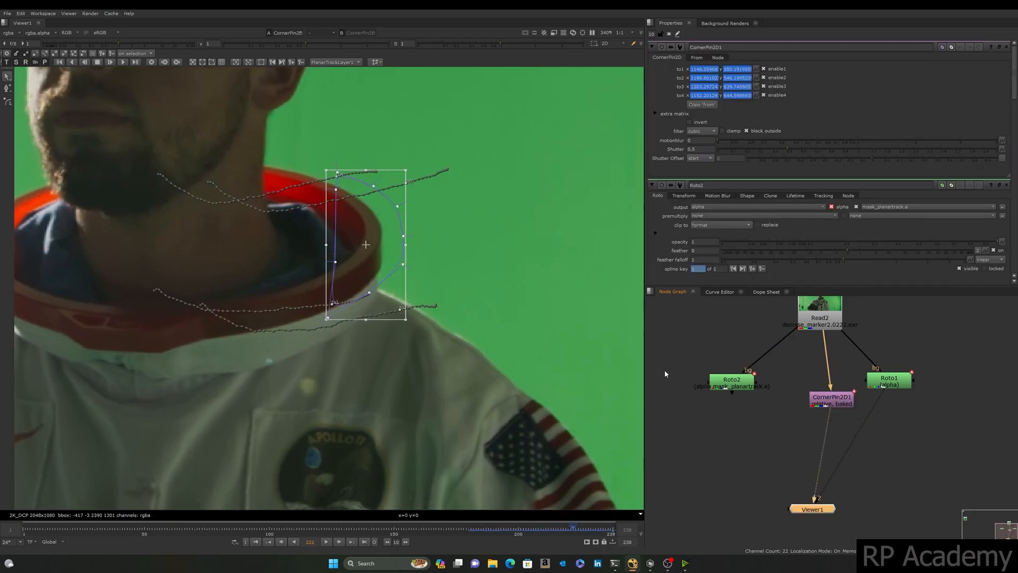
{"action": "left_click_drag", "start_coordinate": [476, 532], "coordinate": [580, 526]}
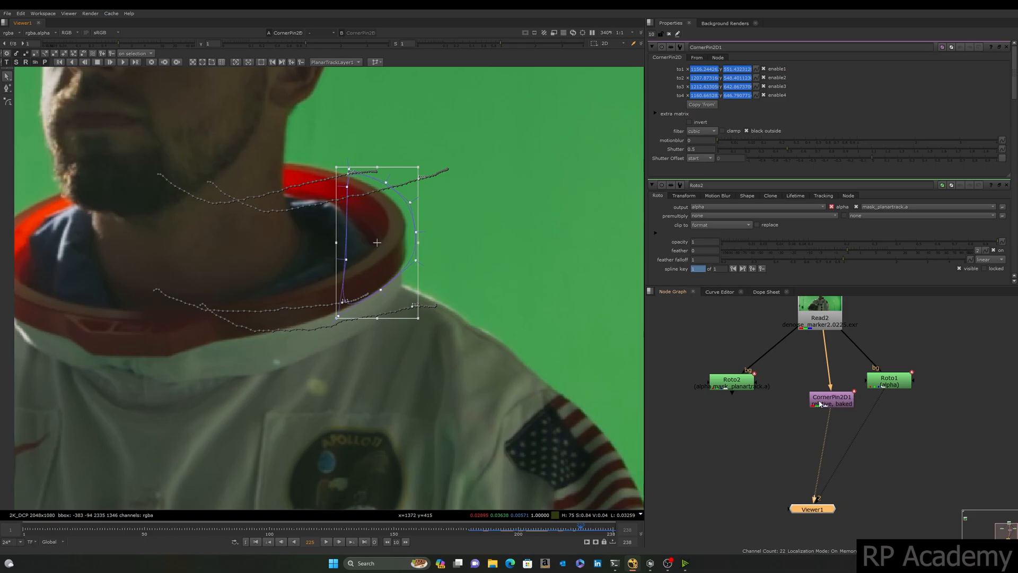
Delete the CornerPin2D1 node and the planar tracking Roto2 node.
{"action": "key", "text": "Delete"}
{"action": "left_click", "coordinate": [736, 385]}
{"action": "key", "text": "2"}
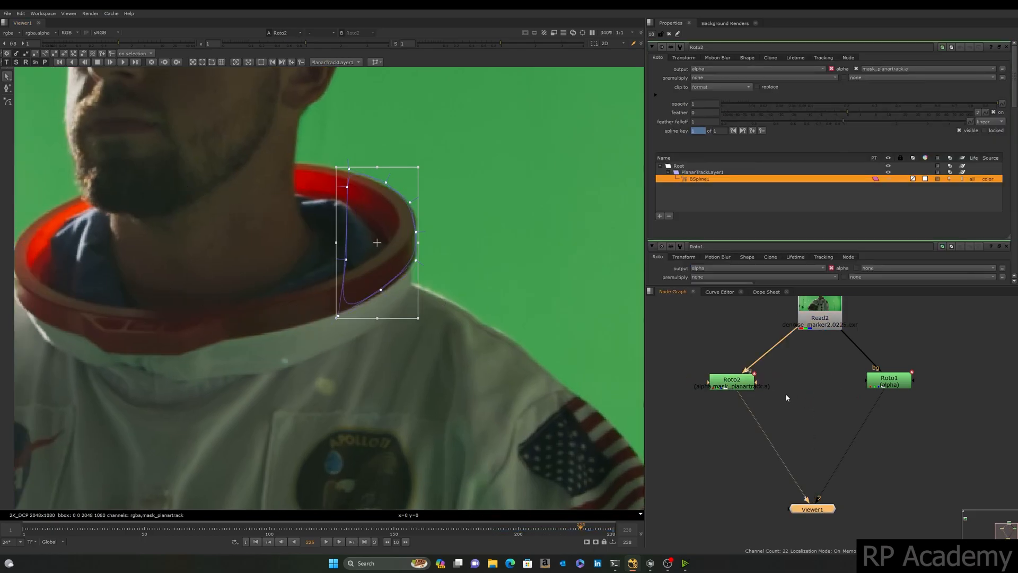
{"action": "left_click_drag", "start_coordinate": [800, 415], "coordinate": [671, 364]}
{"action": "key", "text": "Delete"}
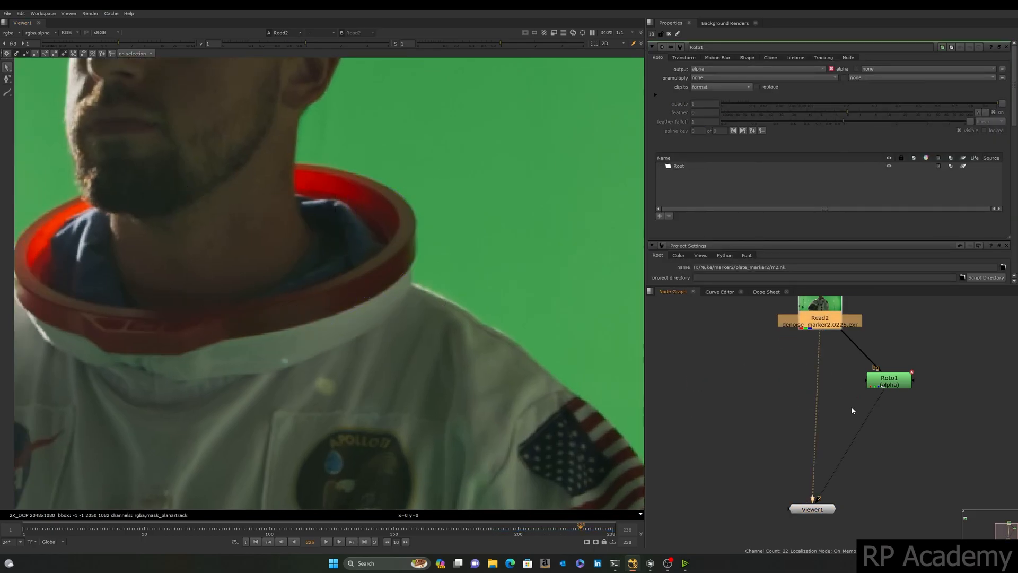
In Roto1, draw a closed B-spline around the outer side of the red collar ring at frame 225.
{"action": "left_click", "coordinate": [893, 386]}
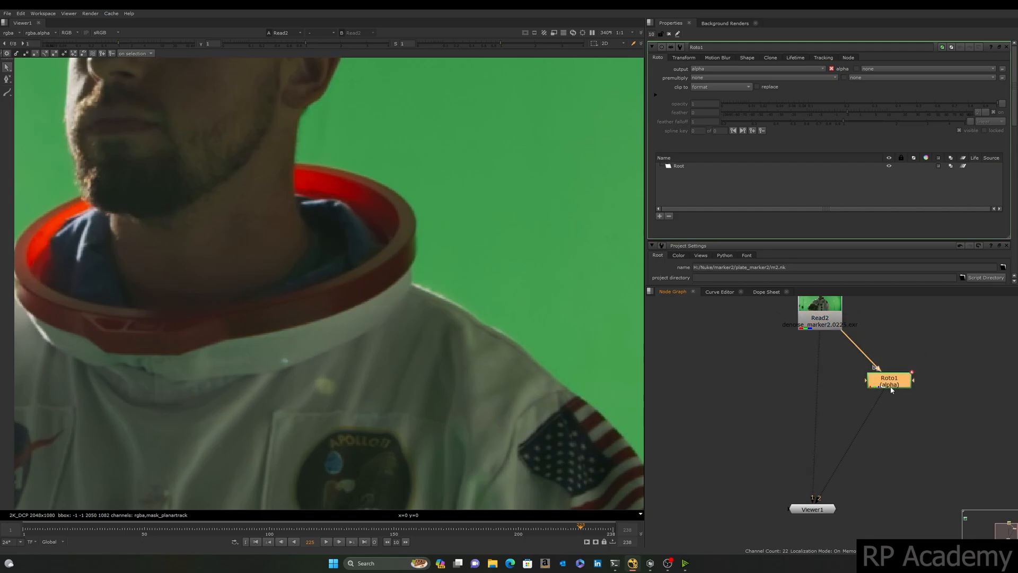
{"action": "middle_click_drag", "start_coordinate": [376, 238], "coordinate": [280, 199]}
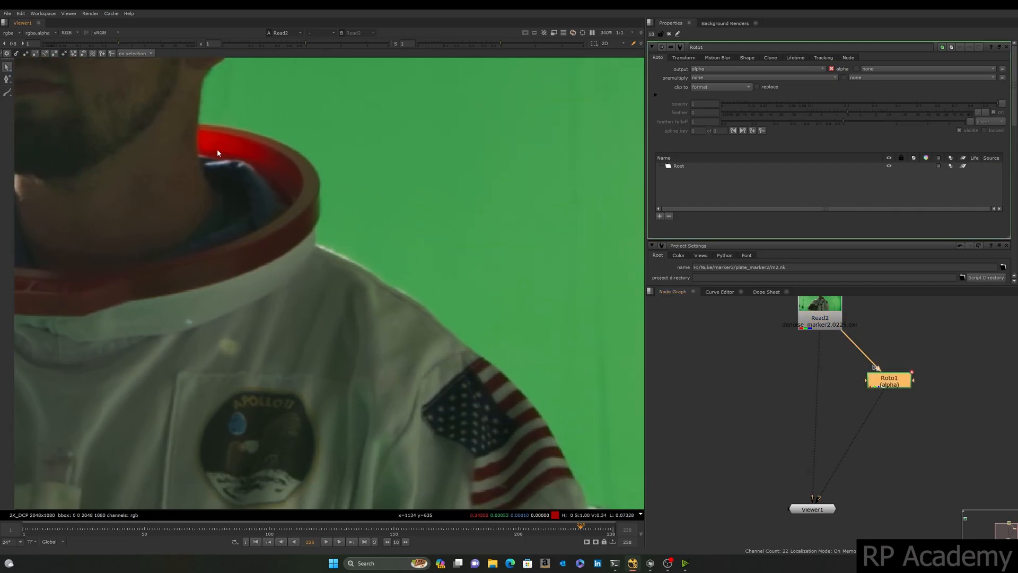
{"action": "middle_click_drag", "start_coordinate": [217, 152], "coordinate": [334, 230]}
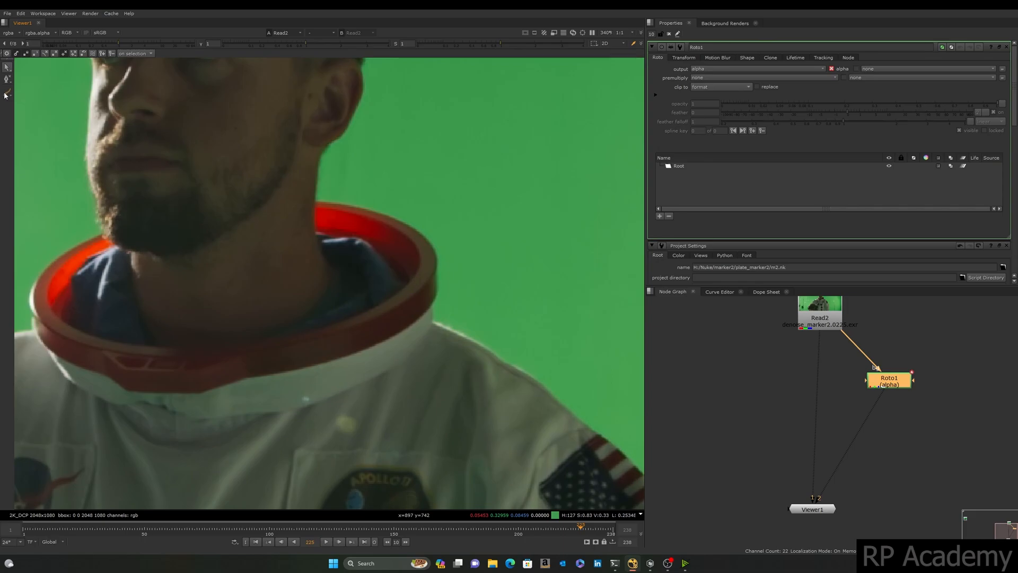
{"action": "right_click", "coordinate": [5, 95]}
{"action": "left_click", "coordinate": [32, 110]}
{"action": "scroll", "coordinate": [449, 290], "scroll_direction": "up", "scroll_amount": 1}
{"action": "middle_click_drag", "start_coordinate": [449, 291], "coordinate": [396, 213]}
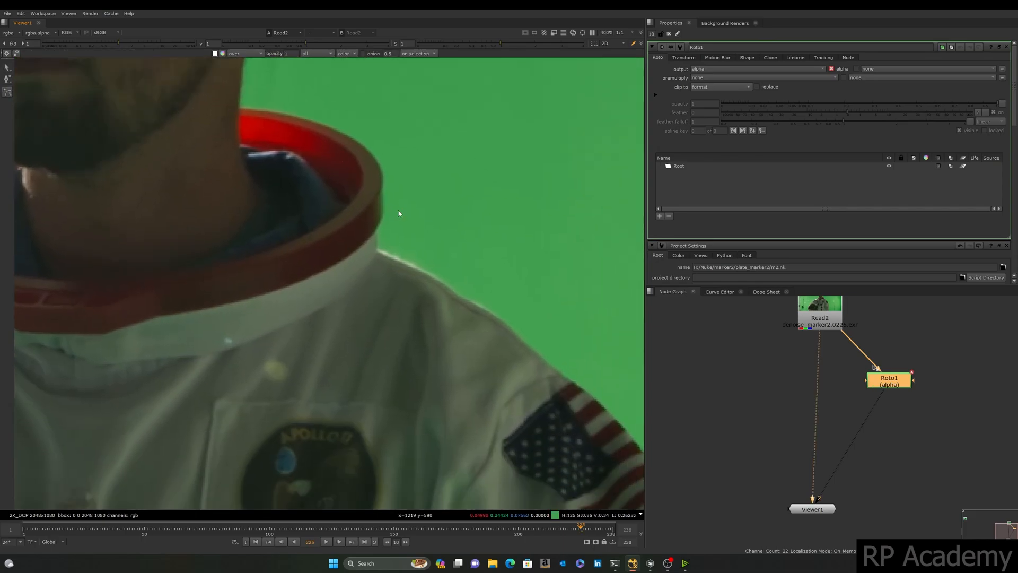
{"action": "scroll", "coordinate": [396, 214], "scroll_direction": "down", "scroll_amount": 3}
{"action": "left_click", "coordinate": [340, 152]}
{"action": "left_click", "coordinate": [391, 204]}
{"action": "left_click", "coordinate": [387, 230]}
{"action": "left_click", "coordinate": [359, 246]}
{"action": "left_click", "coordinate": [333, 250]}
{"action": "left_click", "coordinate": [335, 210]}
{"action": "left_click", "coordinate": [335, 180]}
{"action": "left_click", "coordinate": [335, 161]}
{"action": "left_click", "coordinate": [340, 153]}
{"action": "key", "text": "ctrl+a"}
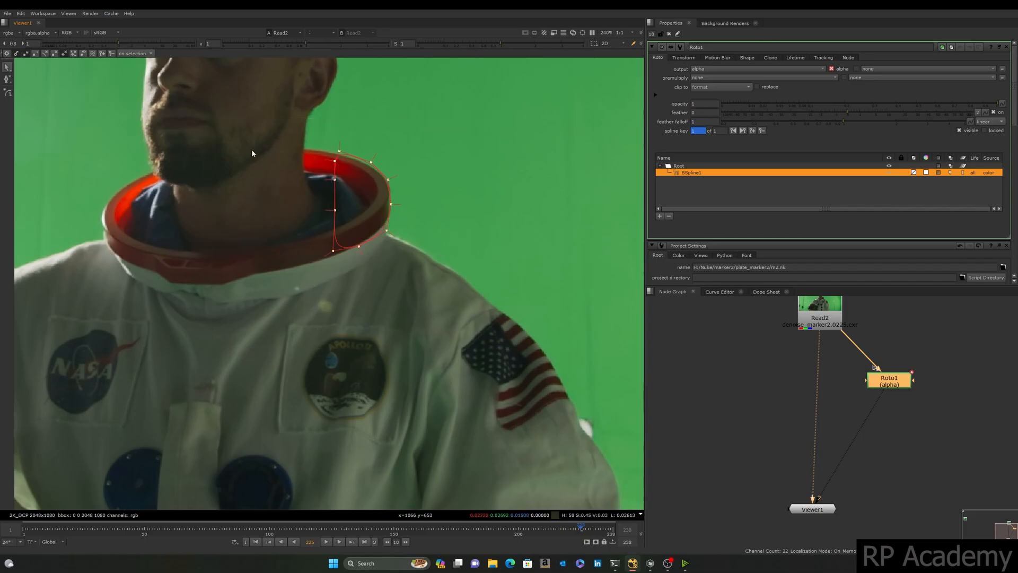
Set the collar B-spline to planar-track and select the spline inside its planar track layer.
{"action": "right_click", "coordinate": [691, 177]}
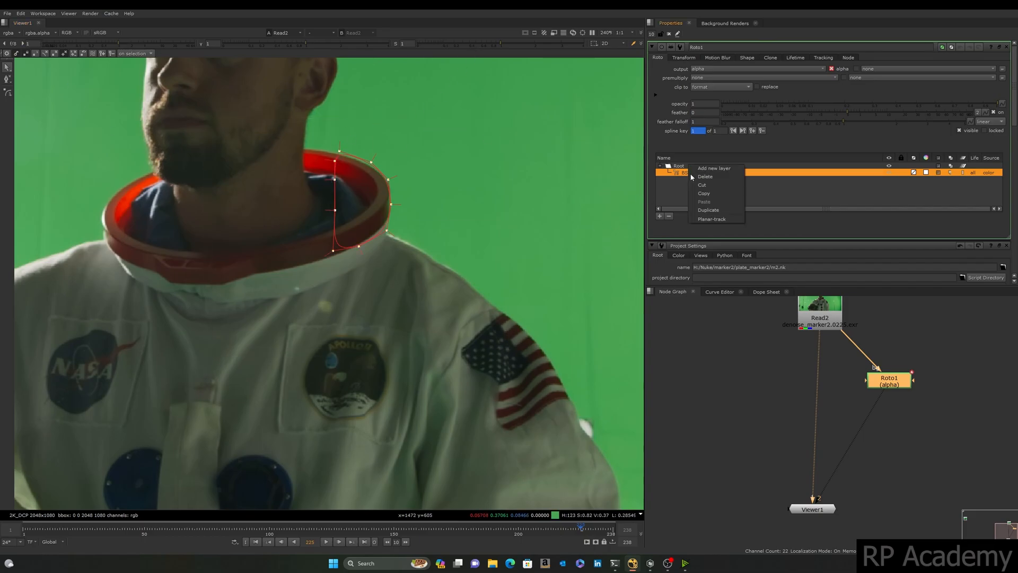
{"action": "left_click", "coordinate": [713, 220]}
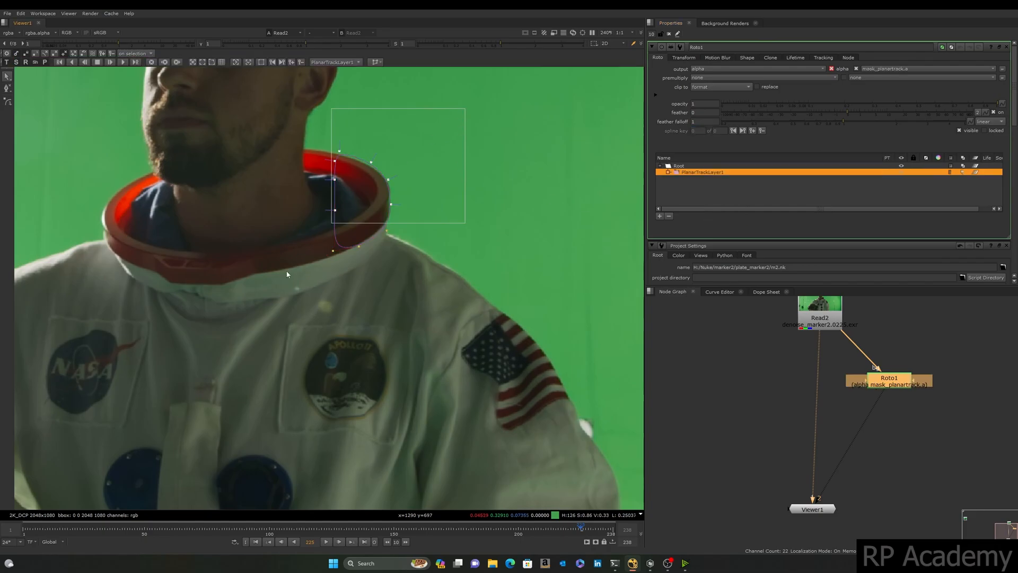
{"action": "left_click", "coordinate": [668, 172]}
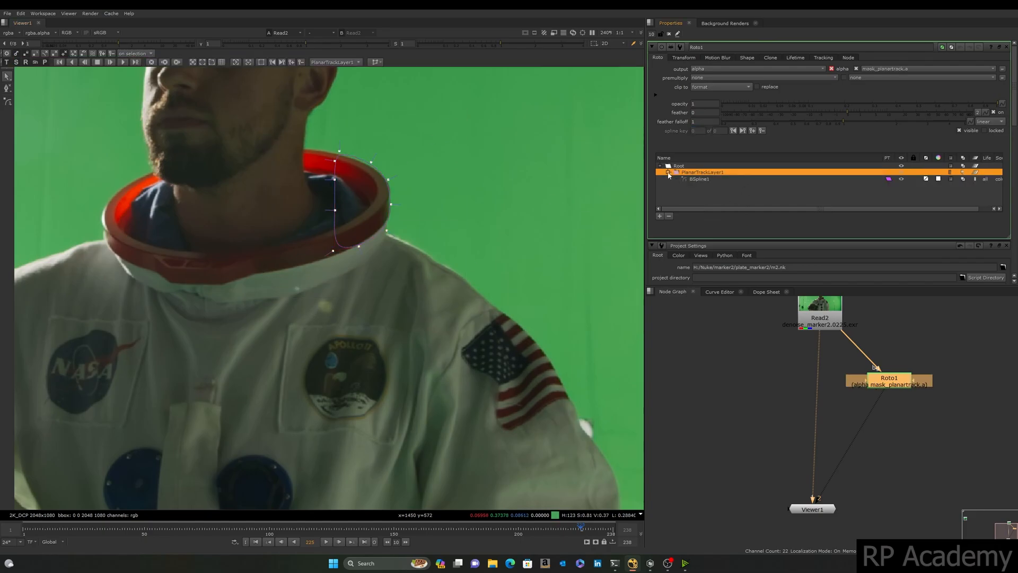
{"action": "left_click", "coordinate": [698, 179]}
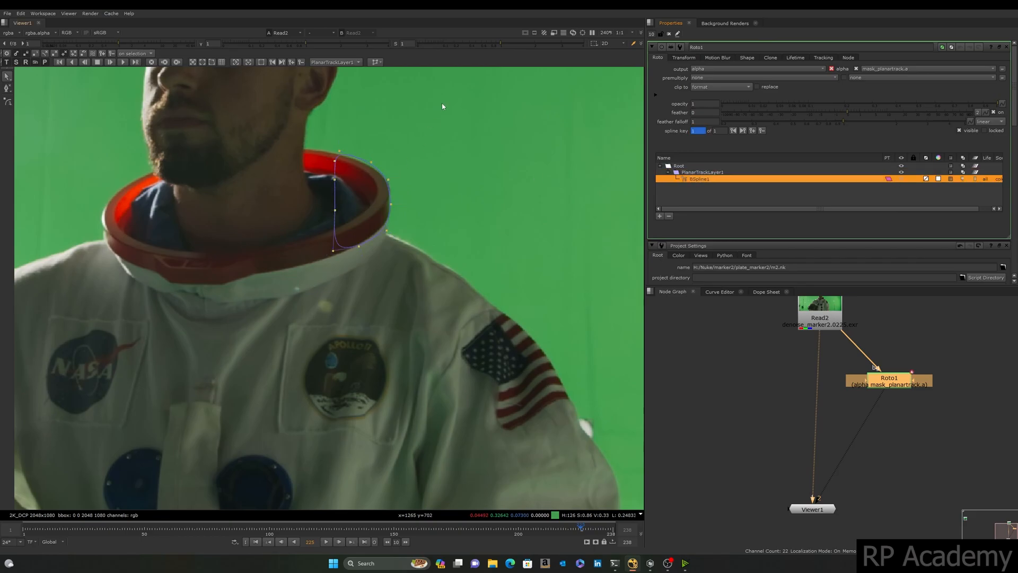
Track the collar shape forward to the end of the clip, then backward from frame 225, stopping the track partway.
{"action": "left_click", "coordinate": [172, 62]}
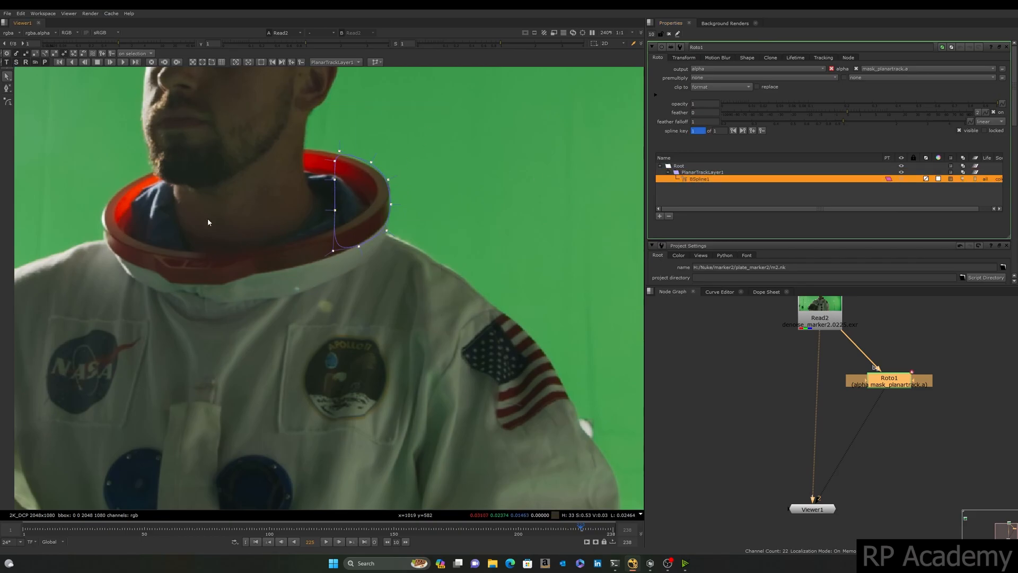
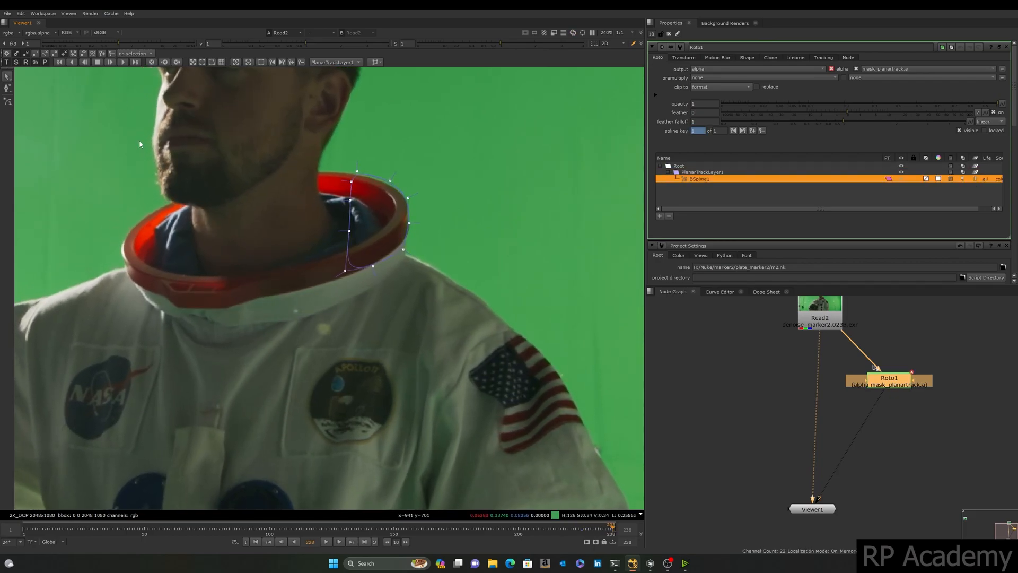
{"action": "left_click", "coordinate": [581, 531]}
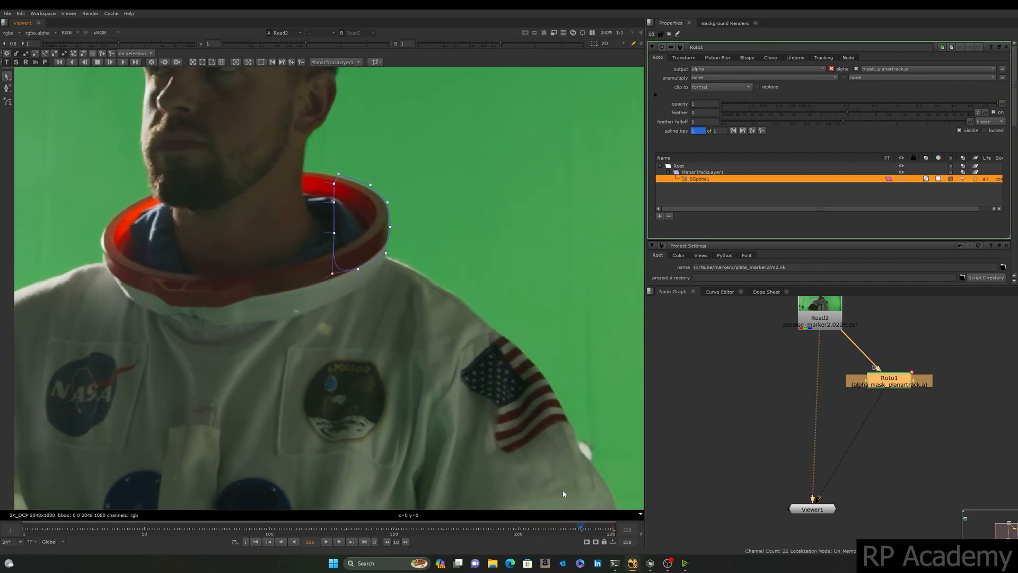
{"action": "left_click", "coordinate": [71, 63]}
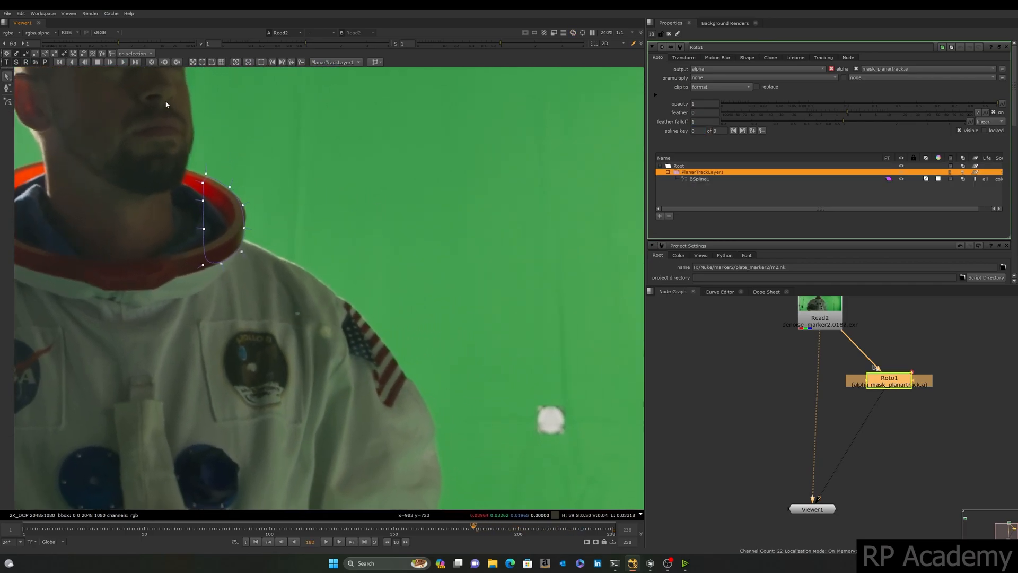
{"action": "left_click", "coordinate": [100, 62]}
At frame 166, adjust the tracked B-spline's points to follow the collar ring's outer edge.
{"action": "left_click", "coordinate": [287, 185]}
{"action": "middle_click_drag", "start_coordinate": [287, 185], "coordinate": [384, 241]}
{"action": "scroll", "coordinate": [316, 238], "scroll_direction": "up", "scroll_amount": 3}
{"action": "key", "text": "Right"}
{"action": "key", "text": "Right"}
{"action": "key", "text": "Right"}
{"action": "key", "text": "Right"}
{"action": "key", "text": "Right"}
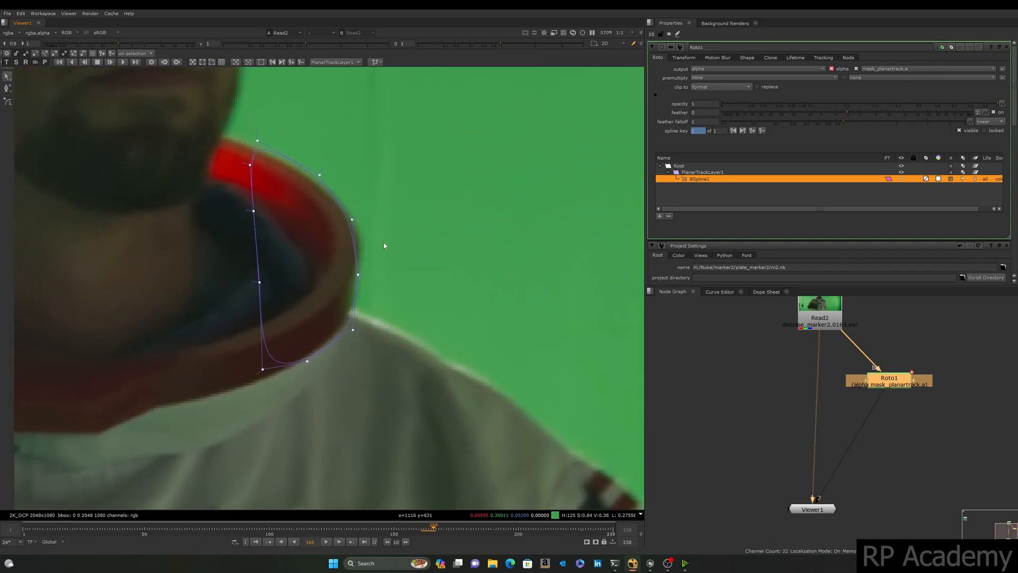
{"action": "scroll", "coordinate": [360, 211], "scroll_direction": "up", "scroll_amount": 2}
{"action": "left_click", "coordinate": [362, 221]}
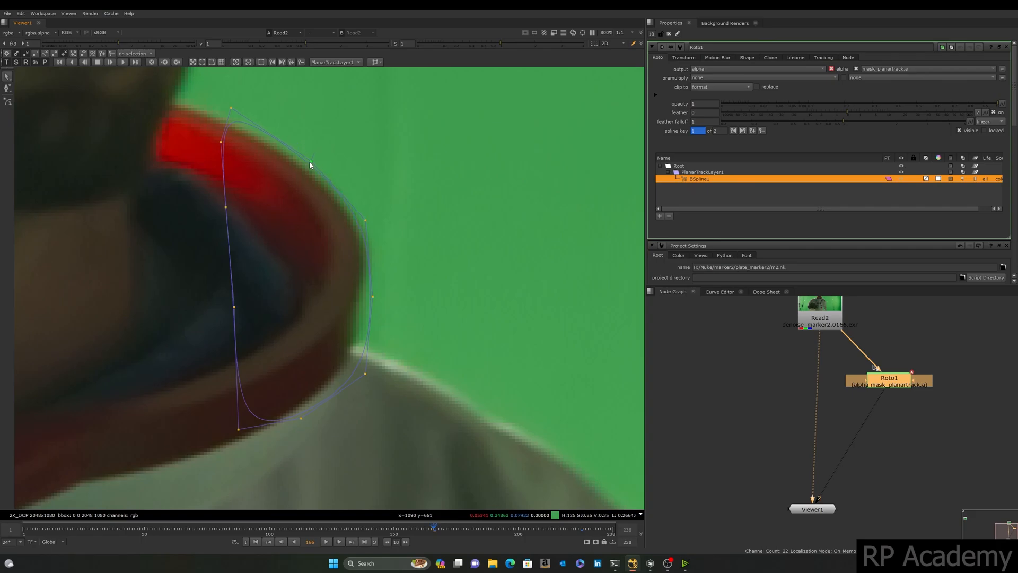
{"action": "middle_click_drag", "start_coordinate": [384, 362], "coordinate": [393, 300]}
{"action": "left_click_drag", "start_coordinate": [375, 312], "coordinate": [354, 306]}
Scrub the tracked collar spline through the clip to frame 207 and examine how well it follows the ring.
{"action": "scroll", "coordinate": [375, 236], "scroll_direction": "down", "scroll_amount": 2}
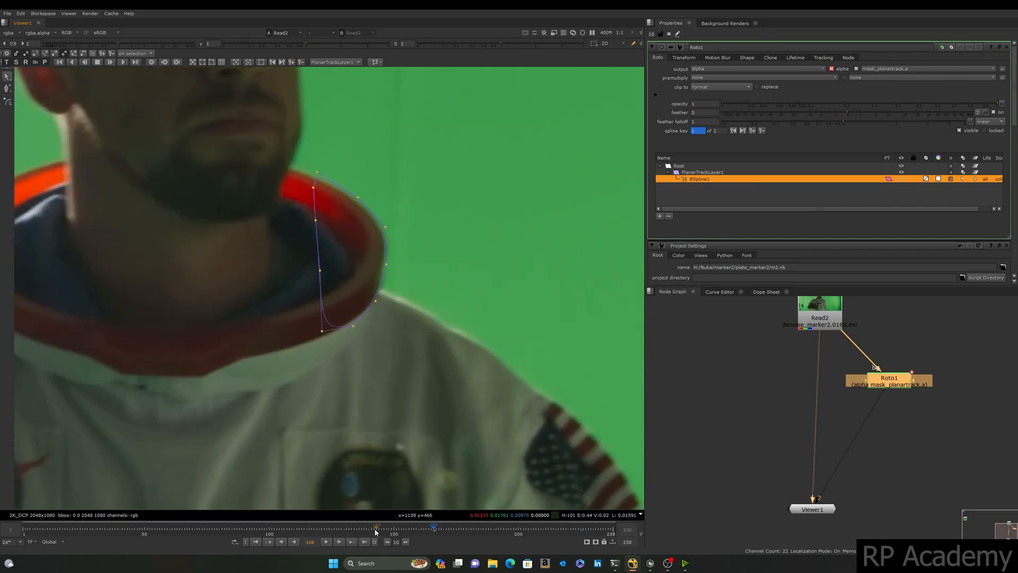
{"action": "left_click", "coordinate": [330, 541]}
{"action": "left_click_drag", "start_coordinate": [442, 531], "coordinate": [536, 529]}
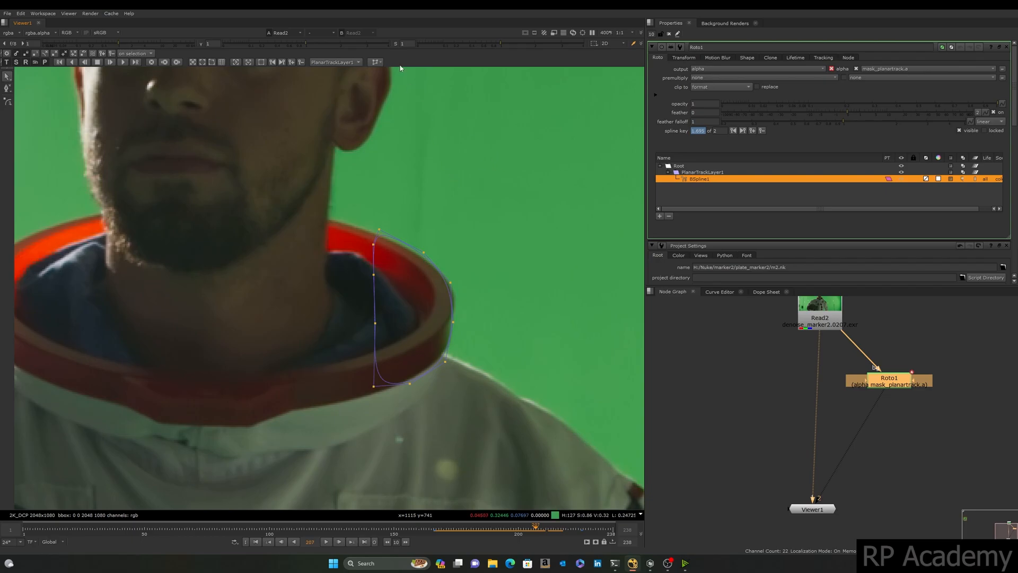
{"action": "left_click", "coordinate": [377, 62]}
{"action": "left_click", "coordinate": [552, 124]}
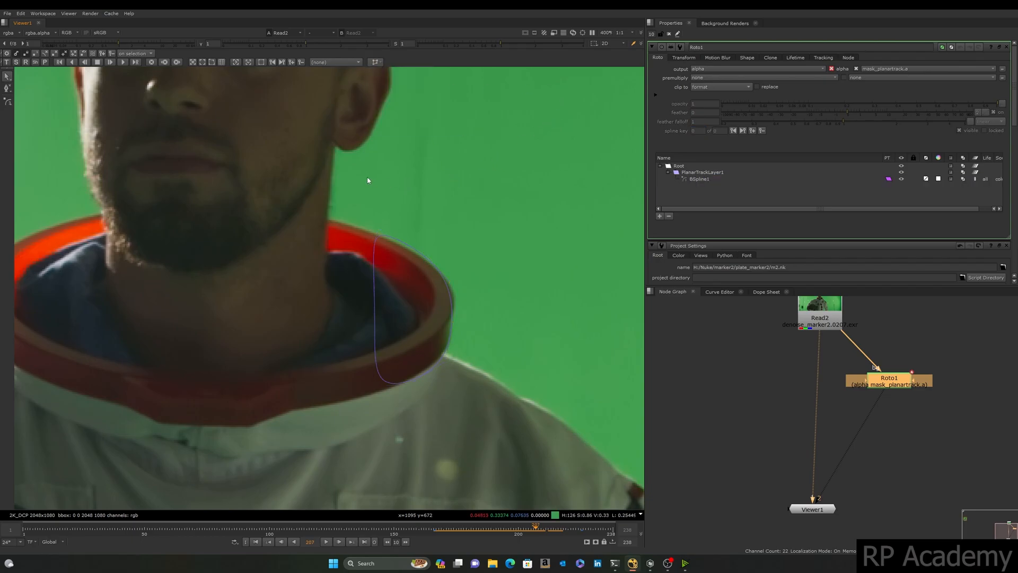
{"action": "scroll", "coordinate": [180, 82], "scroll_direction": "down", "scroll_amount": 4}
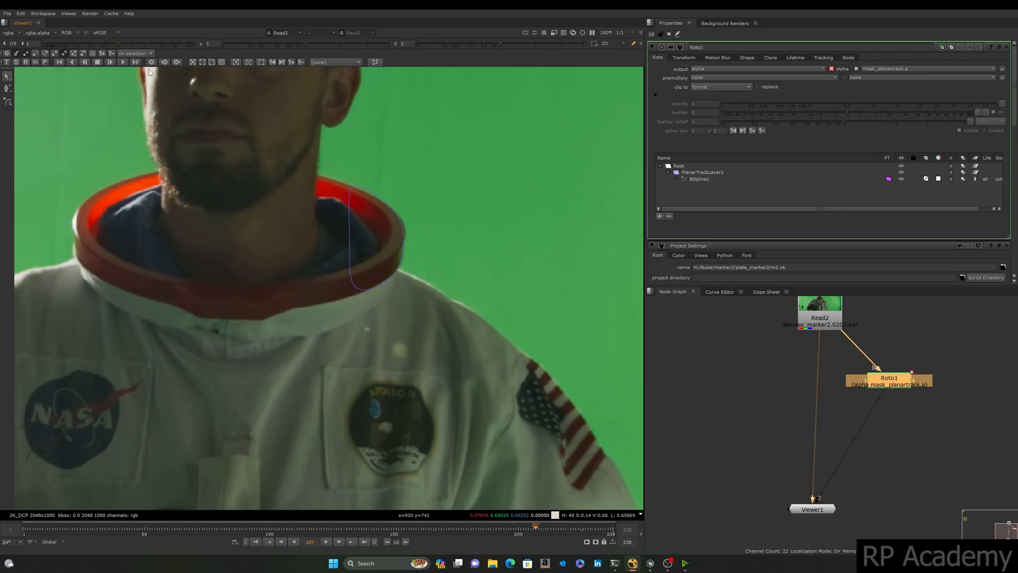
{"action": "scroll", "coordinate": [218, 190], "scroll_direction": "down", "scroll_amount": 4}
{"action": "scroll", "coordinate": [291, 234], "scroll_direction": "up", "scroll_amount": 3}
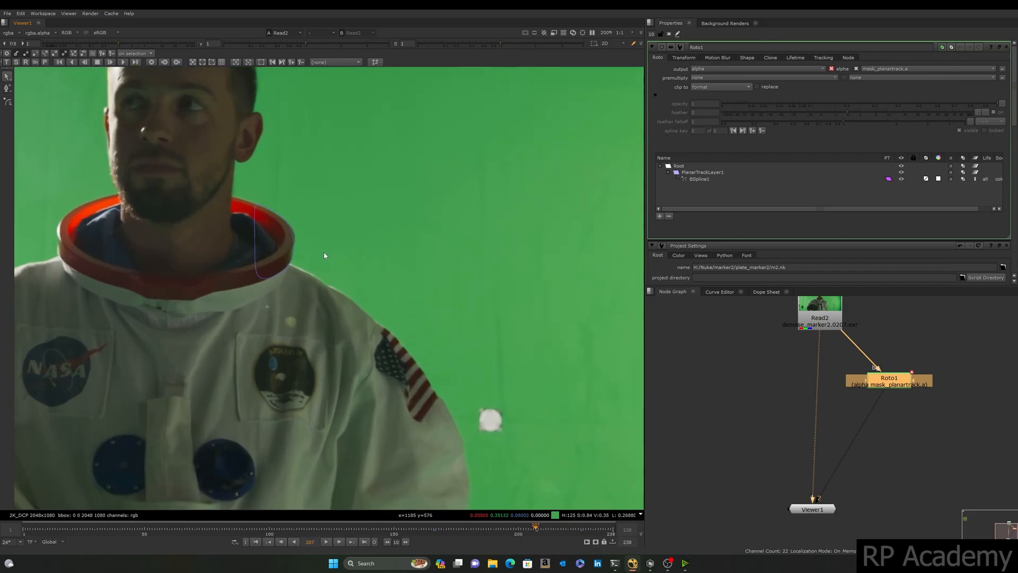
Delete the collar B-spline while keeping PlanarTrackLayer1.
{"action": "left_click", "coordinate": [291, 234]}
{"action": "scroll", "coordinate": [292, 229], "scroll_direction": "up", "scroll_amount": 3}
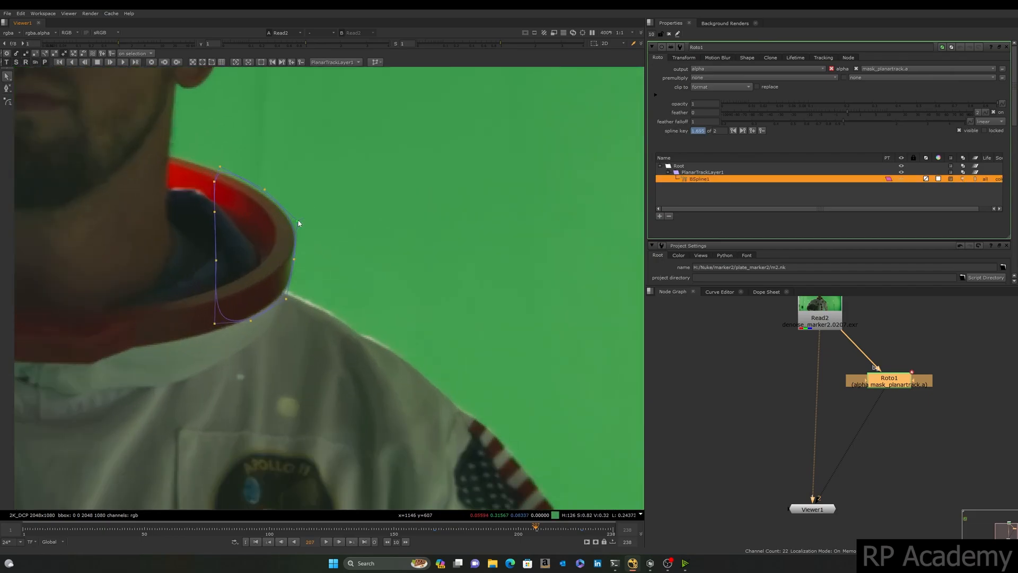
{"action": "middle_click_drag", "start_coordinate": [428, 270], "coordinate": [411, 300]}
{"action": "scroll", "coordinate": [411, 300], "scroll_direction": "up", "scroll_amount": 1}
{"action": "left_click_drag", "start_coordinate": [354, 137], "coordinate": [27, 432]}
{"action": "key", "text": "Delete"}
{"action": "middle_click_drag", "start_coordinate": [255, 350], "coordinate": [370, 322]}
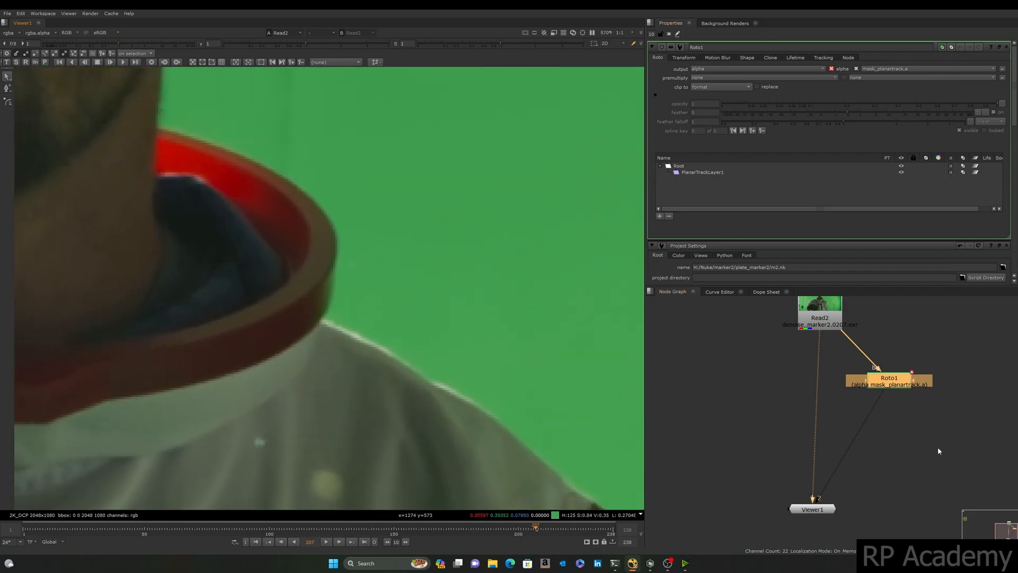
Inside PlanarTrackLayer1, draw a new closed B-spline around the collar ring from the neck outward at frame 207.
{"action": "left_click", "coordinate": [700, 173]}
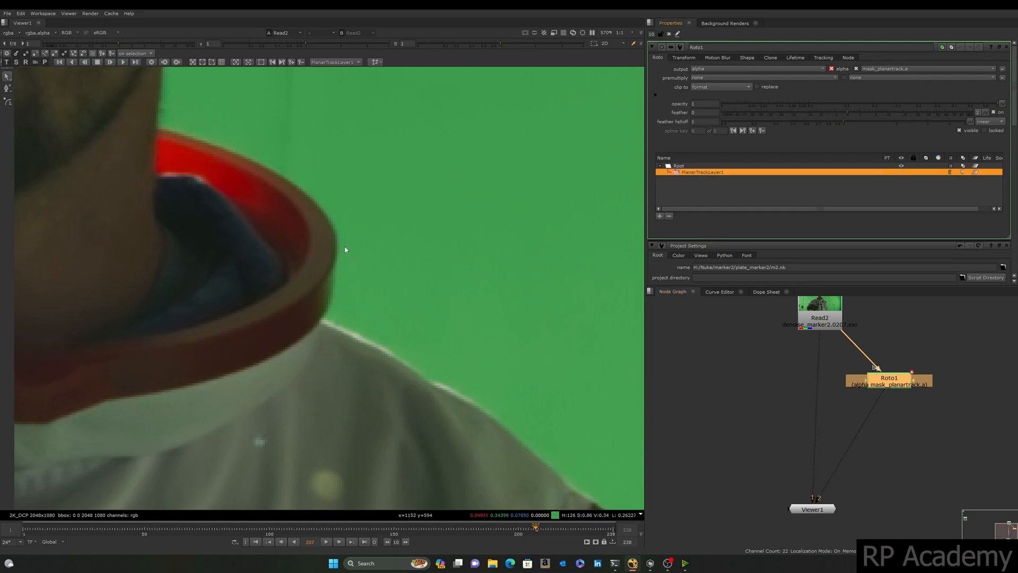
{"action": "scroll", "coordinate": [346, 245], "scroll_direction": "down", "scroll_amount": 1}
{"action": "left_click", "coordinate": [8, 101]}
{"action": "scroll", "coordinate": [265, 191], "scroll_direction": "up", "scroll_amount": 3}
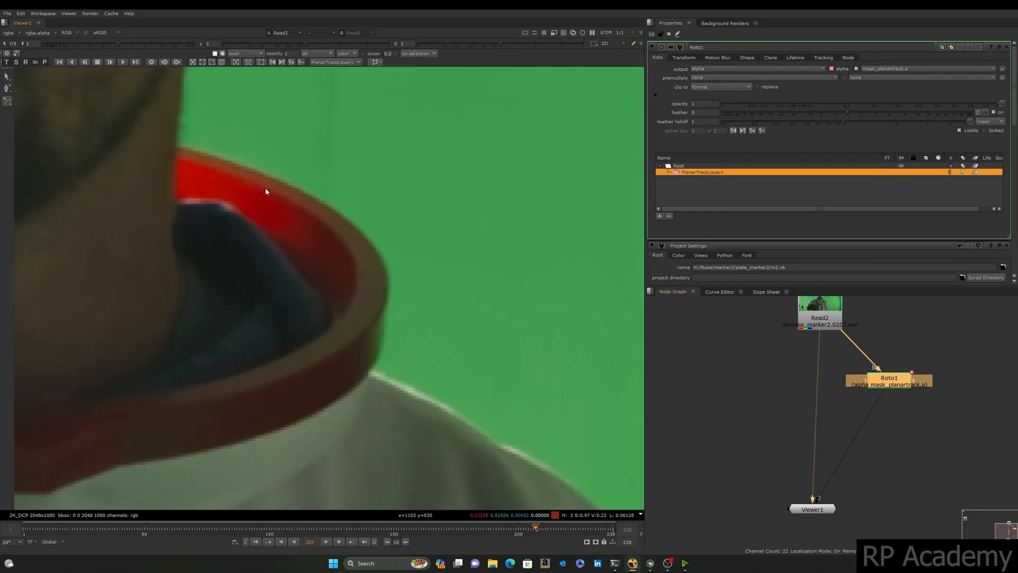
{"action": "left_click", "coordinate": [161, 141]}
{"action": "left_click", "coordinate": [221, 158]}
{"action": "left_click", "coordinate": [307, 189]}
{"action": "left_click", "coordinate": [357, 223]}
{"action": "left_click", "coordinate": [140, 240]}
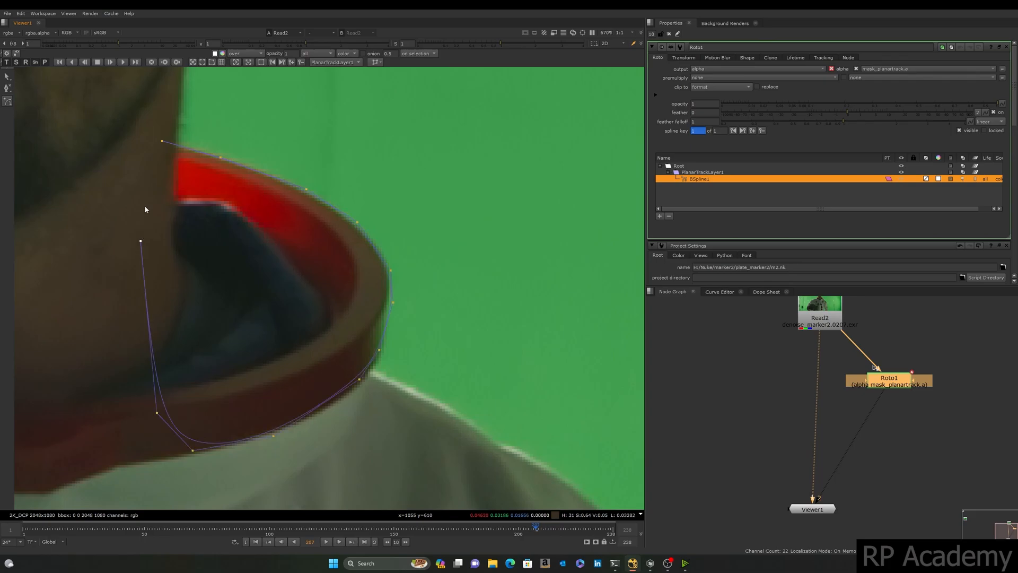
{"action": "left_click", "coordinate": [144, 167]}
{"action": "left_click", "coordinate": [162, 141]}
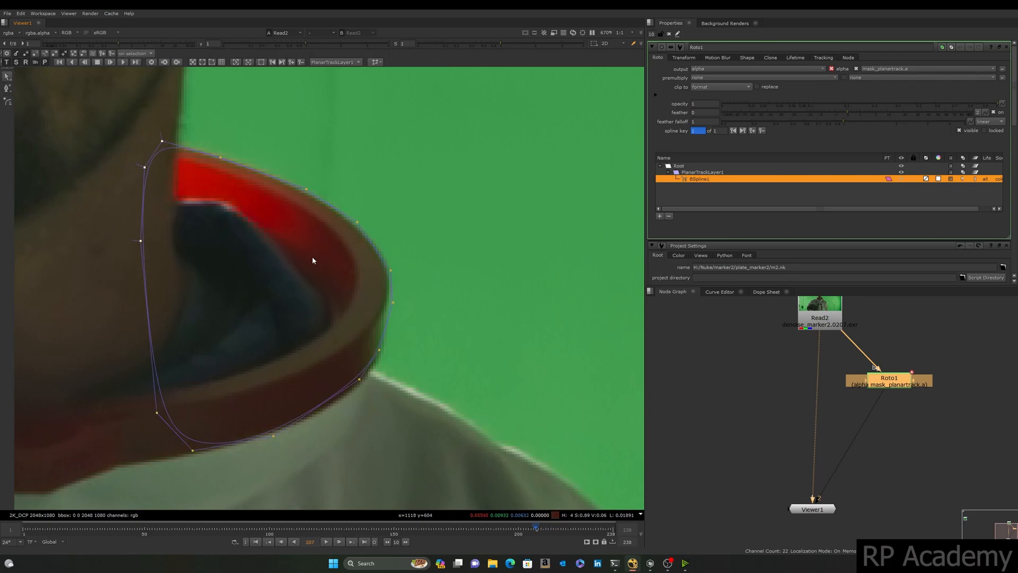
Go to frame 217 and move the new spline's lower outer point onto the collar ring's bottom edge.
{"action": "left_click_drag", "start_coordinate": [536, 529], "coordinate": [561, 529]}
{"action": "scroll", "coordinate": [506, 332], "scroll_direction": "up", "scroll_amount": 1}
{"action": "middle_click_drag", "start_coordinate": [506, 333], "coordinate": [444, 287]}
{"action": "left_click_drag", "start_coordinate": [382, 319], "coordinate": [388, 324]}
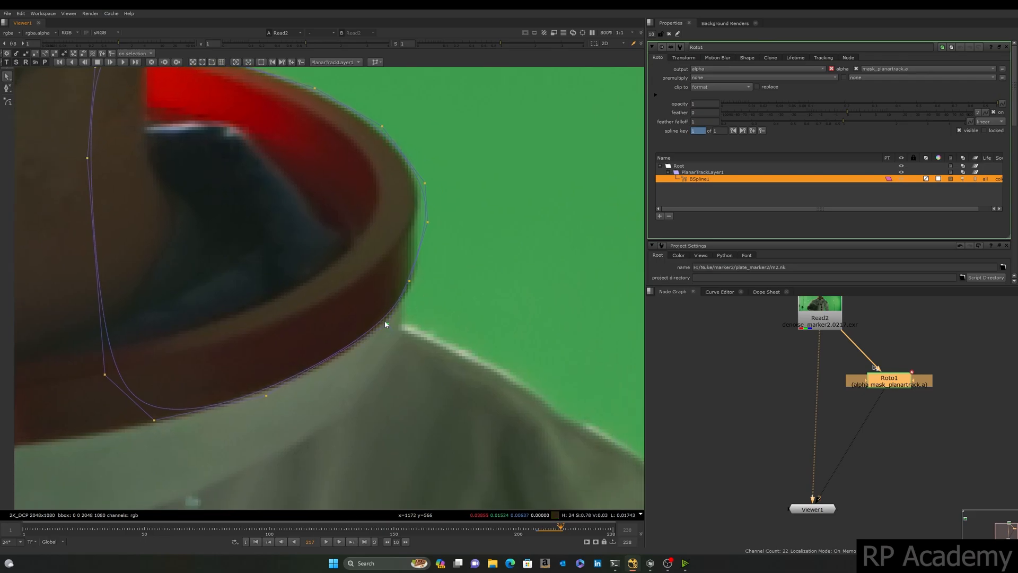
{"action": "scroll", "coordinate": [433, 295], "scroll_direction": "down", "scroll_amount": 2}
Nudge the spline's outer-edge points onto the collar ring at frame 217, and select its points near the neck.
{"action": "left_click_drag", "start_coordinate": [470, 237], "coordinate": [399, 299]}
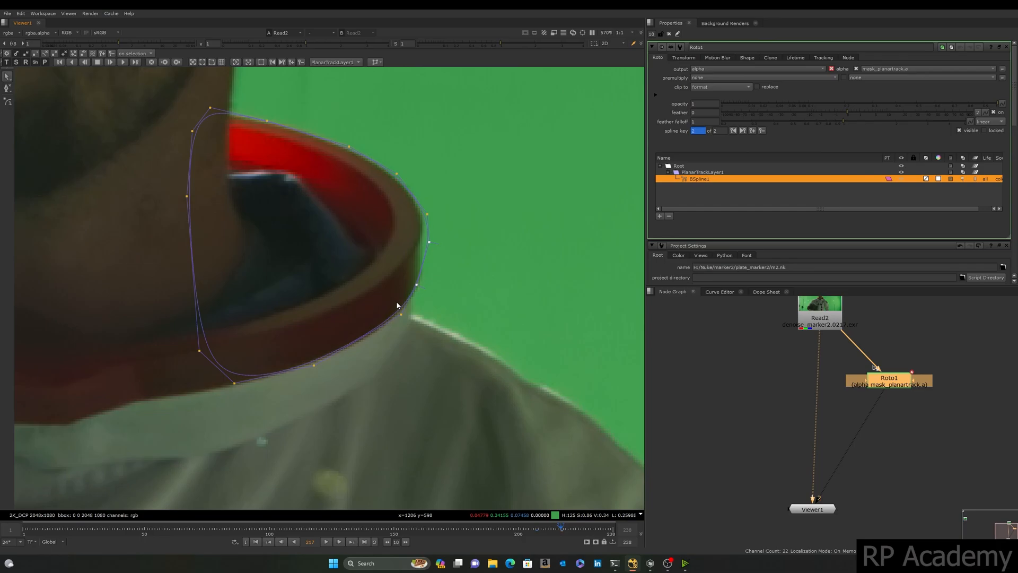
{"action": "key", "text": "KP_2"}
{"action": "left_click_drag", "start_coordinate": [462, 221], "coordinate": [397, 297]}
{"action": "key", "text": "KP_4"}
{"action": "key", "text": "KP_4"}
{"action": "key", "text": "KP_4"}
{"action": "key", "text": "KP_9"}
{"action": "left_click_drag", "start_coordinate": [477, 157], "coordinate": [432, 219]}
{"action": "left_click_drag", "start_coordinate": [274, 95], "coordinate": [90, 234]}
{"action": "scroll", "coordinate": [106, 236], "scroll_direction": "down", "scroll_amount": 2}
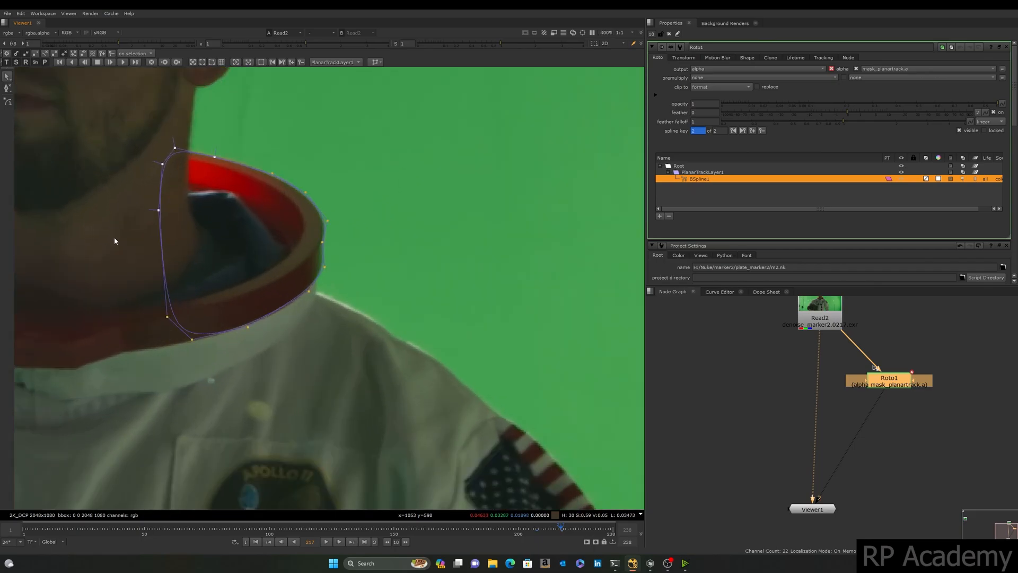
Scrub the clip, examine Roto1's alpha matte at frame 192, and return to the colour view with the spline selected.
{"action": "left_click", "coordinate": [344, 529]}
{"action": "left_click_drag", "start_coordinate": [347, 530], "coordinate": [309, 531]}
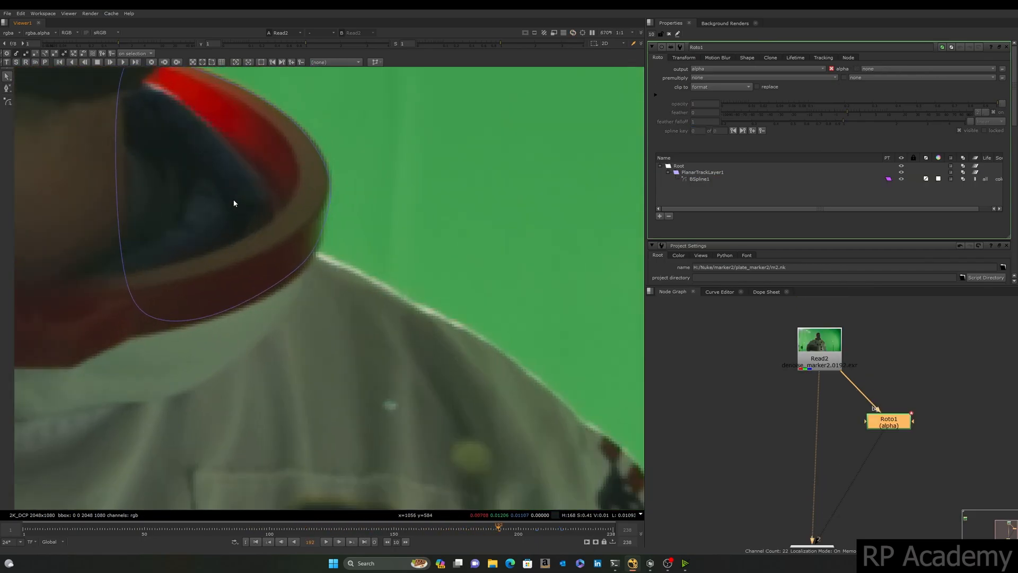
{"action": "middle_click_drag", "start_coordinate": [233, 201], "coordinate": [282, 246]}
{"action": "key", "text": "a"}
{"action": "scroll", "coordinate": [294, 238], "scroll_direction": "down", "scroll_amount": 2}
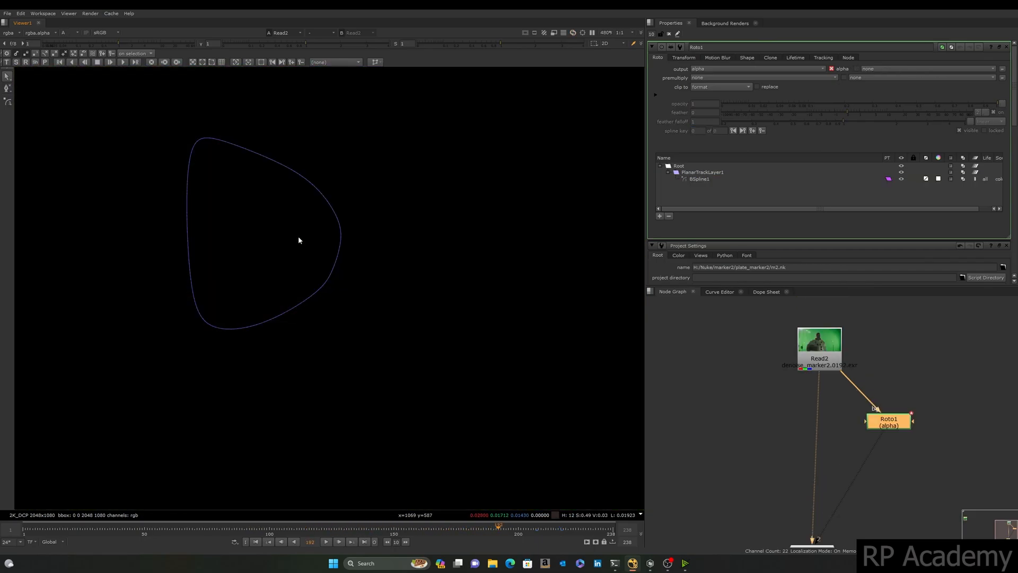
{"action": "key", "text": "1"}
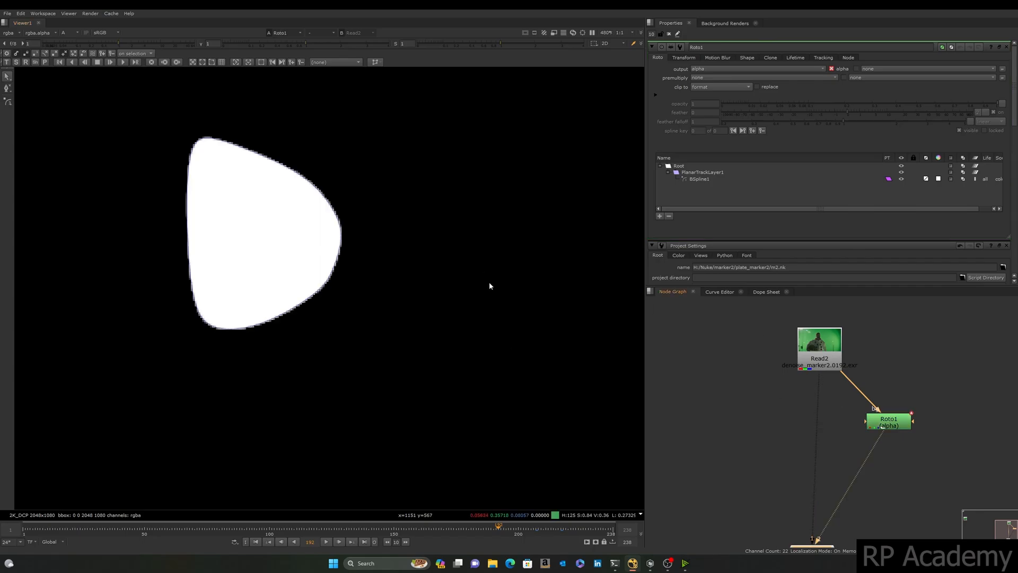
{"action": "key", "text": "a"}
{"action": "left_click", "coordinate": [302, 227]}
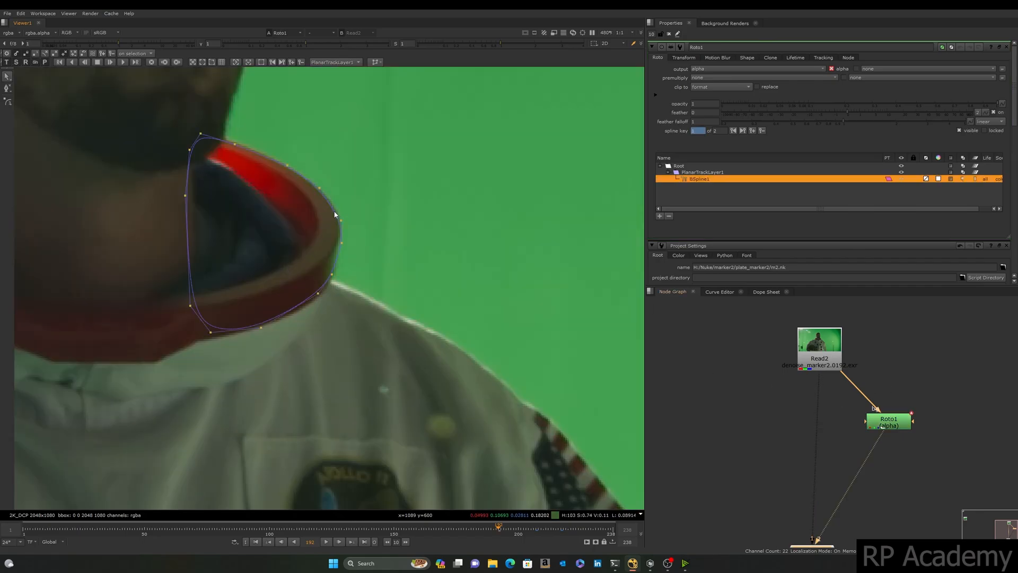
Add a Blur node after Roto1 and set its size to 0.32.
{"action": "middle_click_drag", "start_coordinate": [854, 439], "coordinate": [823, 369]}
{"action": "key", "text": "b"}
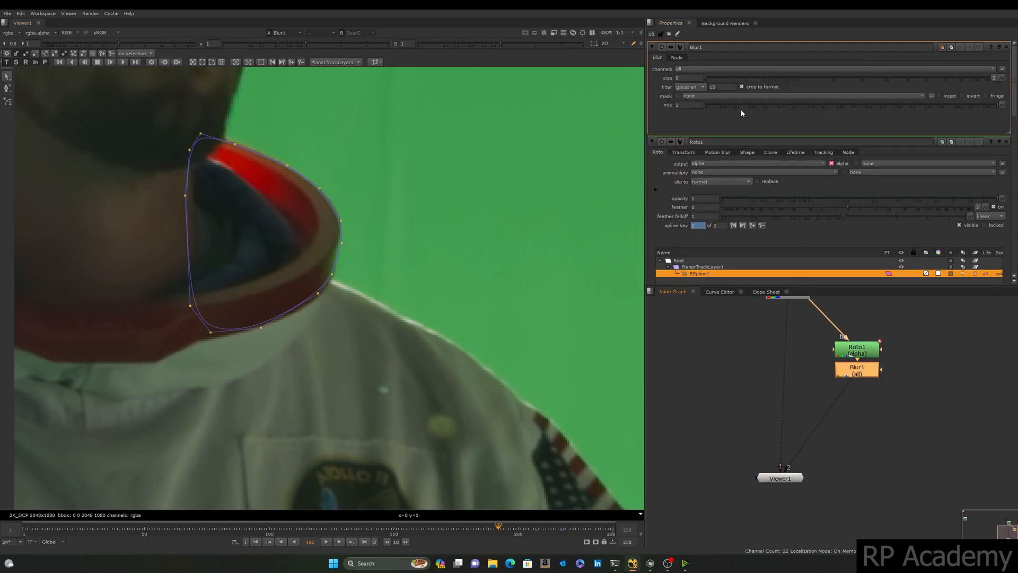
{"action": "left_click_drag", "start_coordinate": [711, 78], "coordinate": [720, 78]}
{"action": "left_click", "coordinate": [780, 478]}
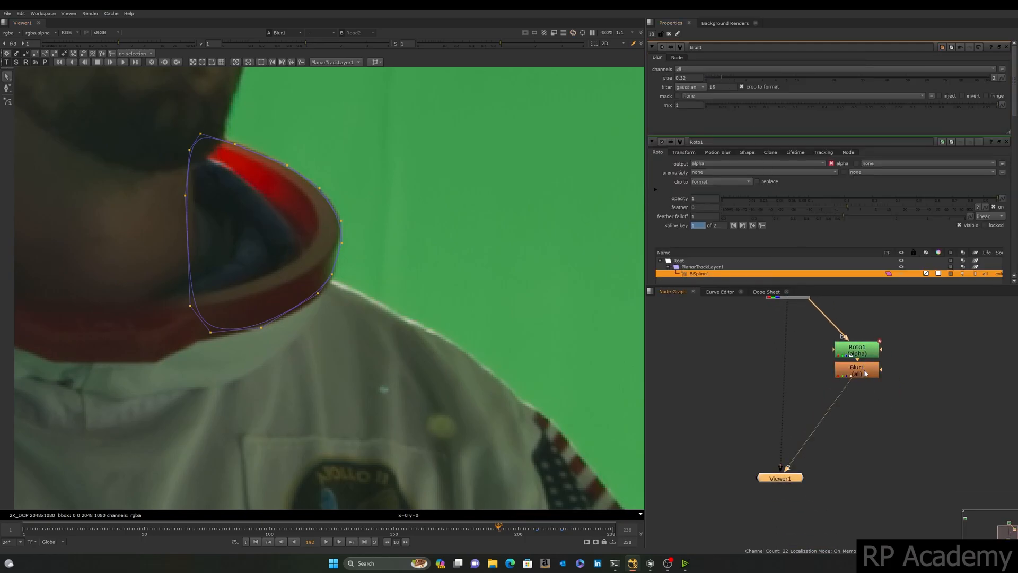
Display the alpha channel and raise Blur1's size to 2.9.
{"action": "key", "text": "a"}
{"action": "scroll", "coordinate": [309, 234], "scroll_direction": "up", "scroll_amount": 3}
{"action": "mouse_move", "coordinate": [741, 76]}
{"action": "left_mouse_down"}
{"action": "mouse_move", "coordinate": [774, 74]}
{"action": "mouse_move", "coordinate": [742, 79]}
{"action": "mouse_move", "coordinate": [754, 84]}
{"action": "left_mouse_up"}
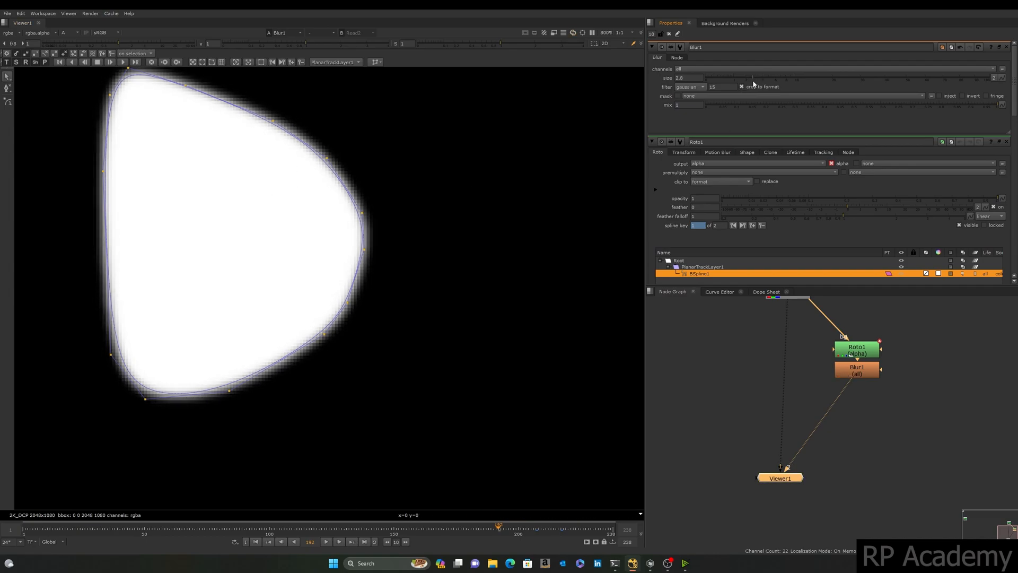
Delete the Blur1 node and return to the colour view with Roto1 selected.
{"action": "left_click", "coordinate": [855, 367]}
{"action": "key", "text": "Delete"}
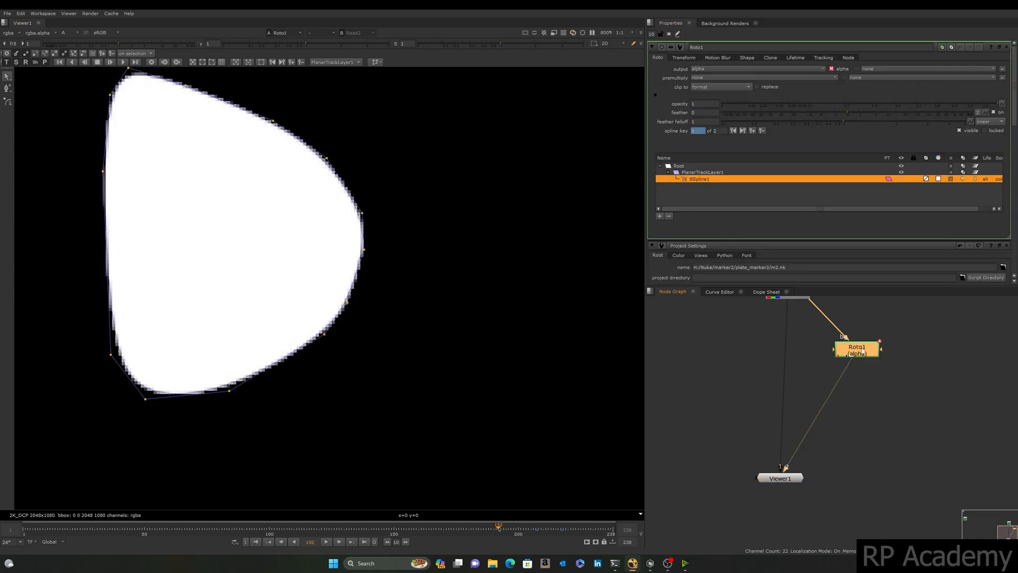
{"action": "left_click", "coordinate": [864, 343]}
{"action": "scroll", "coordinate": [314, 175], "scroll_direction": "down", "scroll_amount": 3}
{"action": "key", "text": "a"}
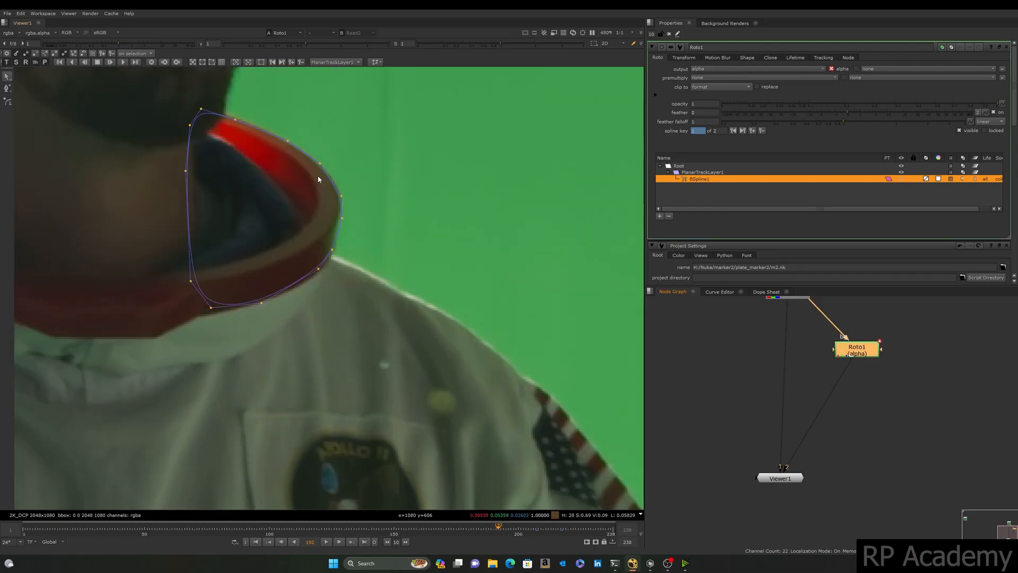
Select every point of the collar spline, feather the whole shape outward, and inspect the soft edge in the alpha channel.
{"action": "left_click_drag", "start_coordinate": [514, 408], "coordinate": [34, 48]}
{"action": "middle_click_drag", "start_coordinate": [253, 207], "coordinate": [267, 250]}
{"action": "key", "text": "e"}
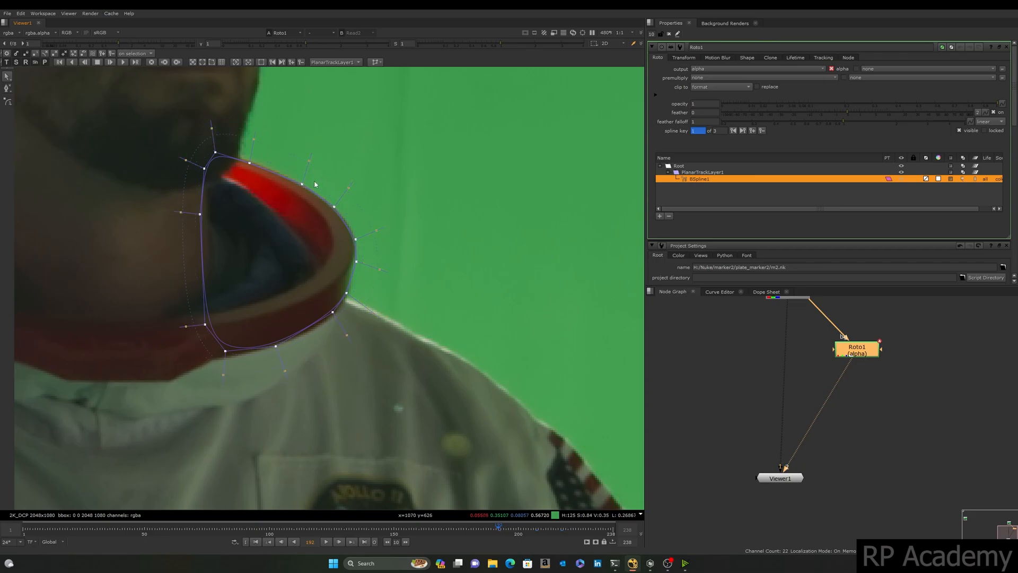
{"action": "key", "text": "shift+e"}
{"action": "left_click_drag", "start_coordinate": [445, 96], "coordinate": [89, 444]}
{"action": "key", "text": "a"}
{"action": "scroll", "coordinate": [302, 212], "scroll_direction": "up", "scroll_amount": 3}
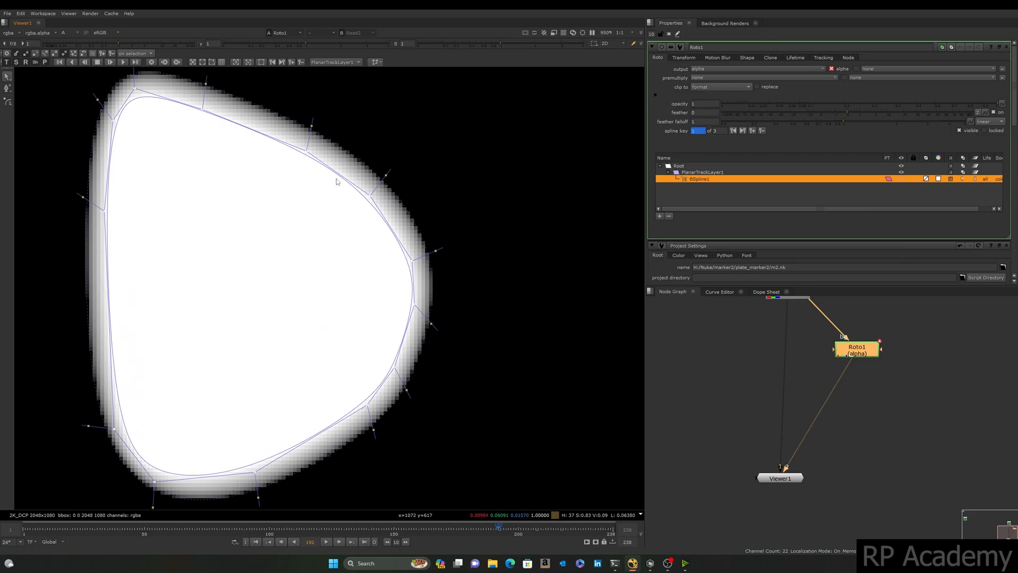
{"action": "scroll", "coordinate": [481, 367], "scroll_direction": "up", "scroll_amount": 1}
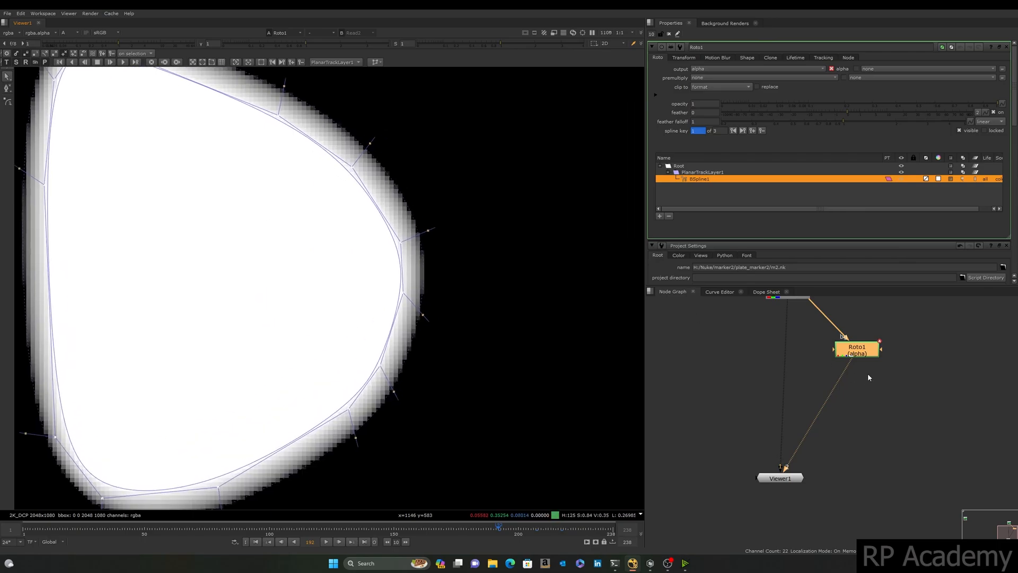
Add a Blur node after Roto1 with size 2.45 and return to the colour view.
{"action": "key", "text": "b"}
{"action": "left_click_drag", "start_coordinate": [705, 80], "coordinate": [750, 80]}
{"action": "scroll", "coordinate": [421, 188], "scroll_direction": "down", "scroll_amount": 5}
{"action": "key", "text": "a"}
{"action": "scroll", "coordinate": [423, 191], "scroll_direction": "down", "scroll_amount": 4}
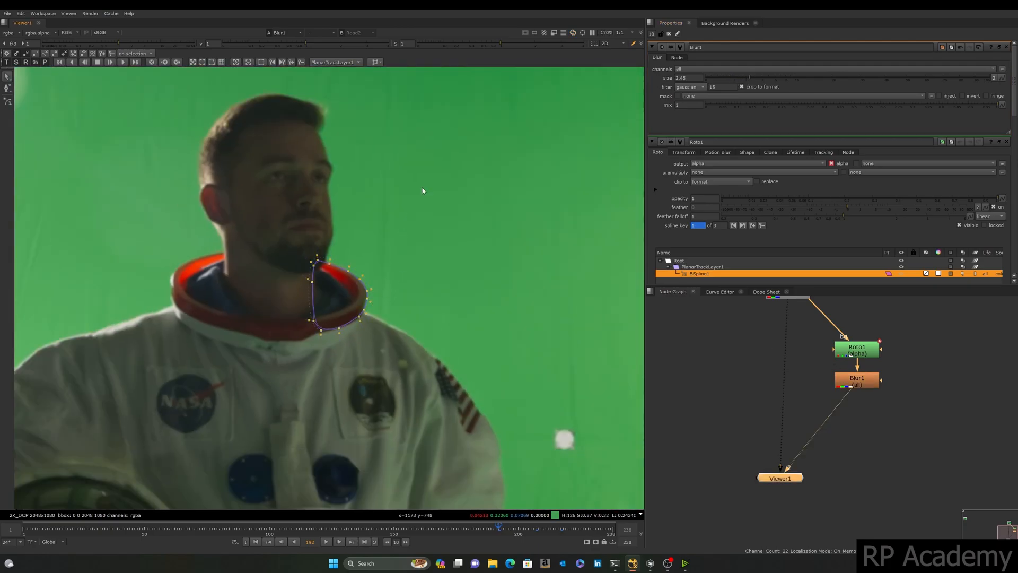
{"action": "left_click_drag", "start_coordinate": [434, 169], "coordinate": [270, 363]}
{"action": "scroll", "coordinate": [370, 321], "scroll_direction": "down", "scroll_amount": 5}
{"action": "key", "text": "Tab"}
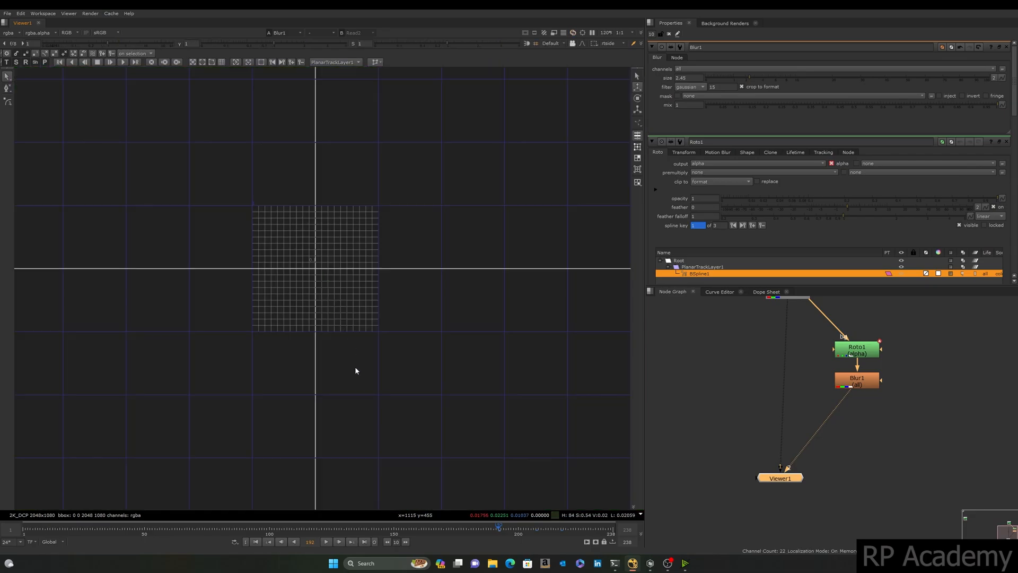
{"action": "key", "text": "Tab"}
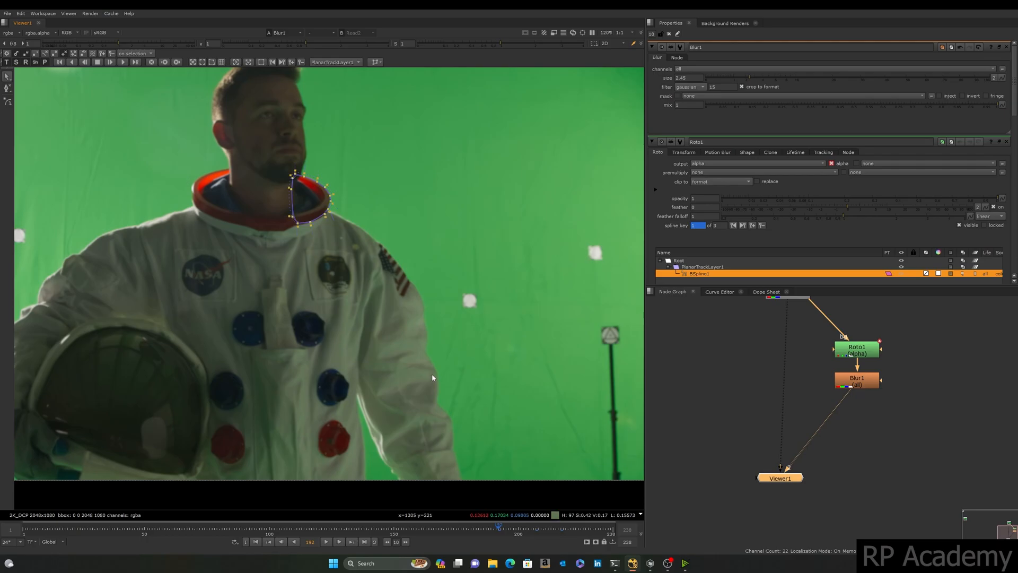
Go to frame 119, add a Tracker node fed by Read2, and show it in the viewer.
{"action": "middle_click_drag", "start_coordinate": [431, 375], "coordinate": [390, 267]}
{"action": "left_click_drag", "start_coordinate": [406, 526], "coordinate": [319, 466]}
{"action": "scroll", "coordinate": [242, 244], "scroll_direction": "up", "scroll_amount": 5}
{"action": "left_click_drag", "start_coordinate": [319, 526], "coordinate": [317, 526]}
{"action": "middle_click_drag", "start_coordinate": [747, 372], "coordinate": [747, 427]}
{"action": "key", "text": "t"}
{"action": "key", "text": "Delete"}
{"action": "key", "text": "Tab"}
{"action": "type", "text": "tracker"}
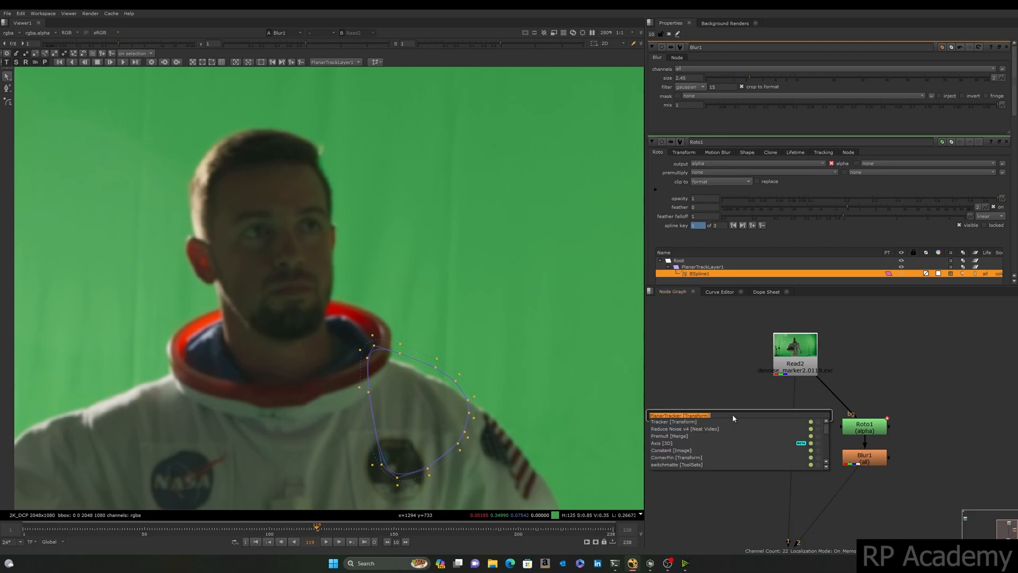
{"action": "key", "text": "Return"}
{"action": "left_click_drag", "start_coordinate": [732, 410], "coordinate": [789, 366]}
{"action": "key", "text": "1"}
{"action": "scroll", "coordinate": [282, 197], "scroll_direction": "up", "scroll_amount": 5}
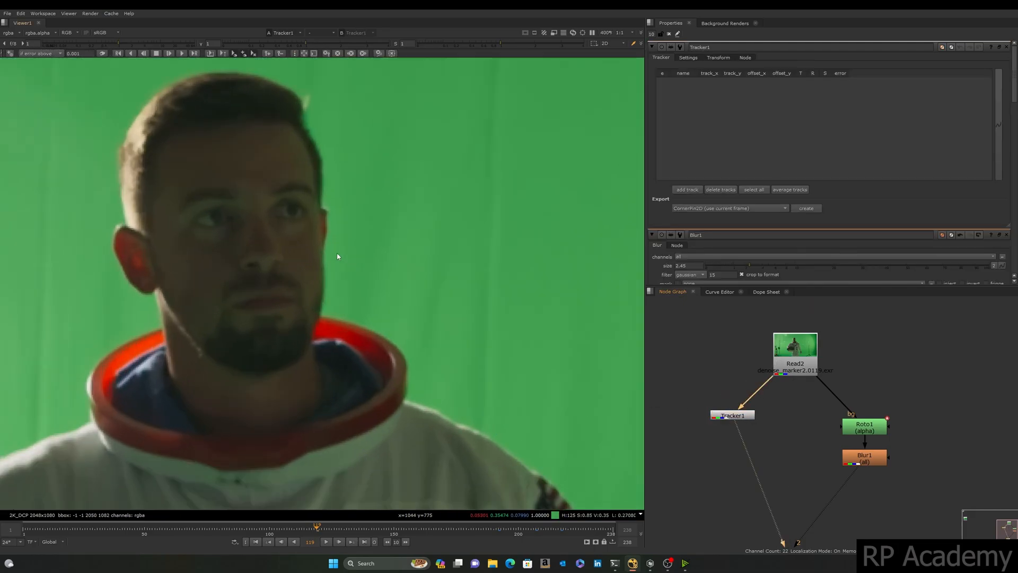
Add a track point on the eye nearest the face's outer edge, and track it backward and forward from frame 119.
{"action": "left_click", "coordinate": [281, 197], "text": "ctrl+alt"}
{"action": "left_click_drag", "start_coordinate": [282, 197], "coordinate": [279, 195]}
{"action": "key", "text": "z"}
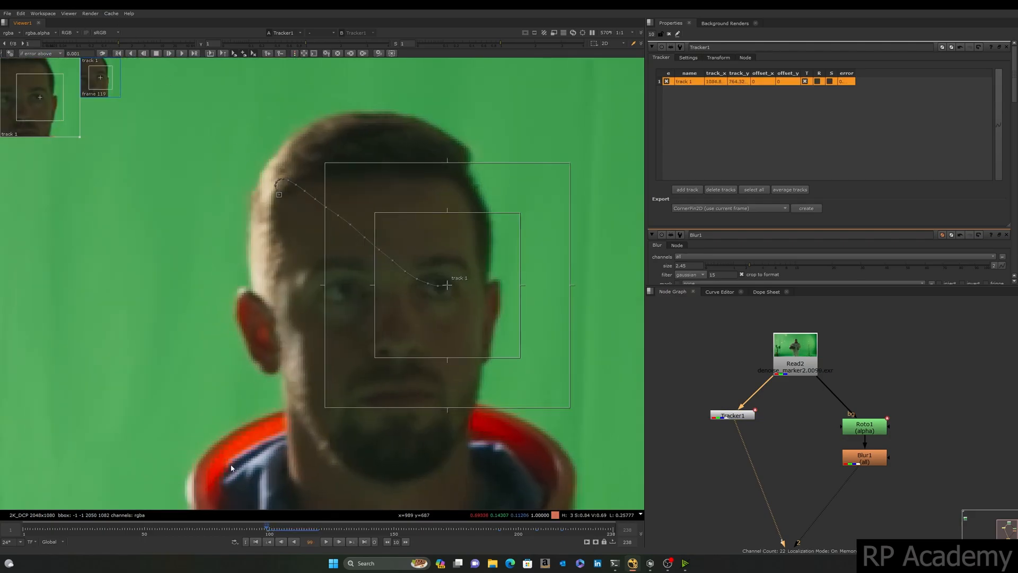
{"action": "left_click", "coordinate": [317, 529]}
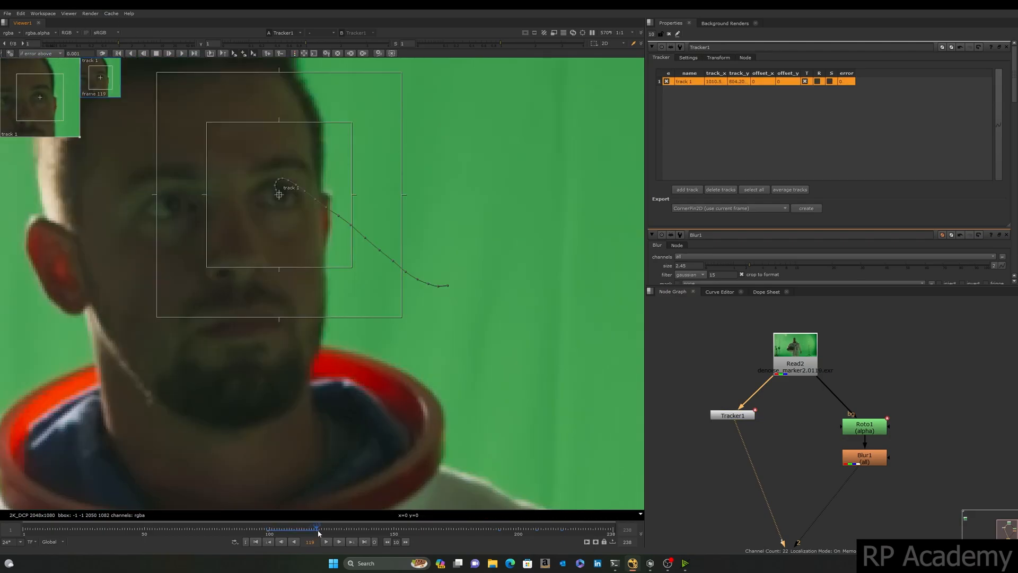
{"action": "left_click", "coordinate": [170, 54]}
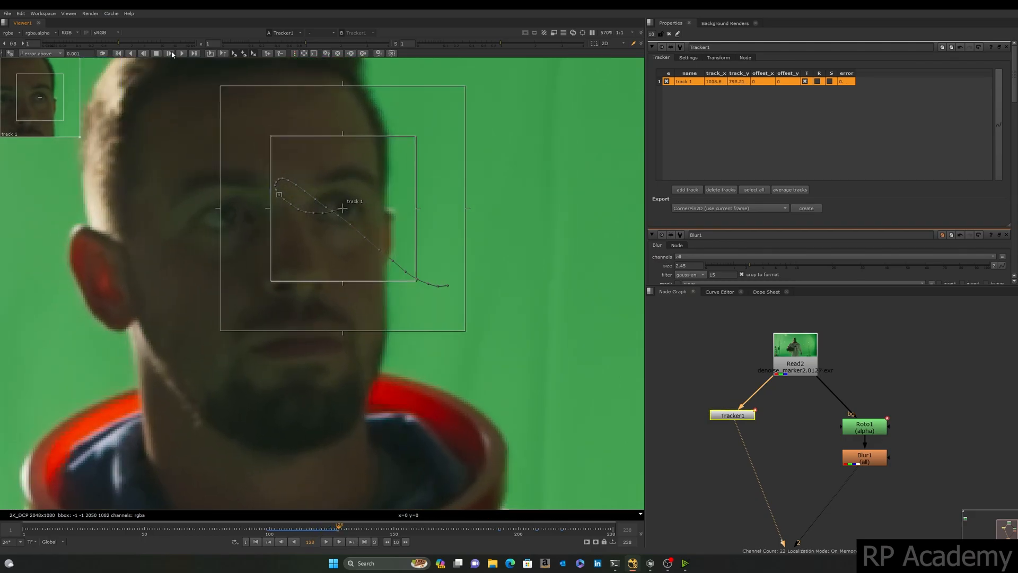
{"action": "scroll", "coordinate": [302, 236], "scroll_direction": "down", "scroll_amount": 2}
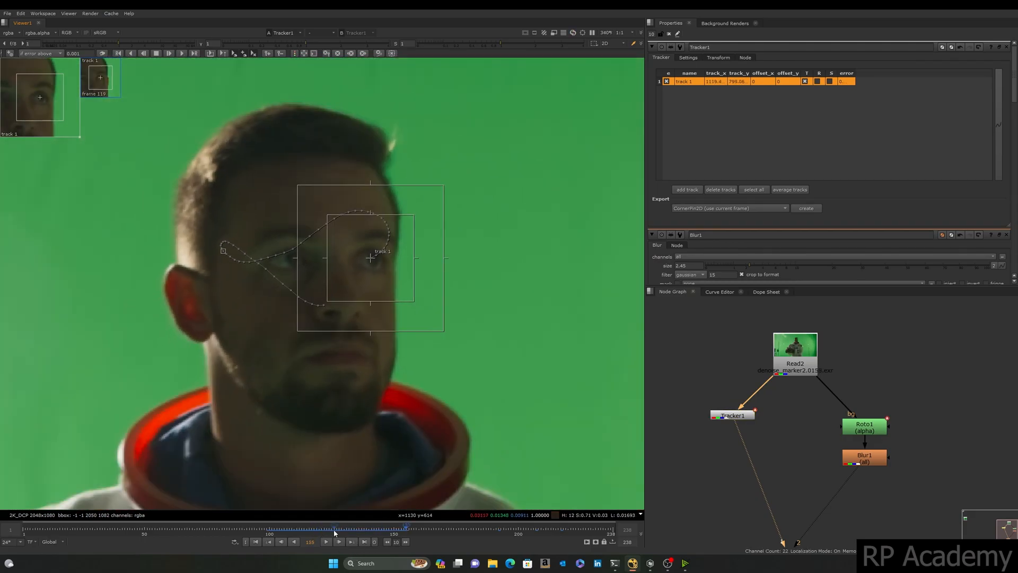
Copy the animation of Tracker1's track.
{"action": "left_click", "coordinate": [998, 124]}
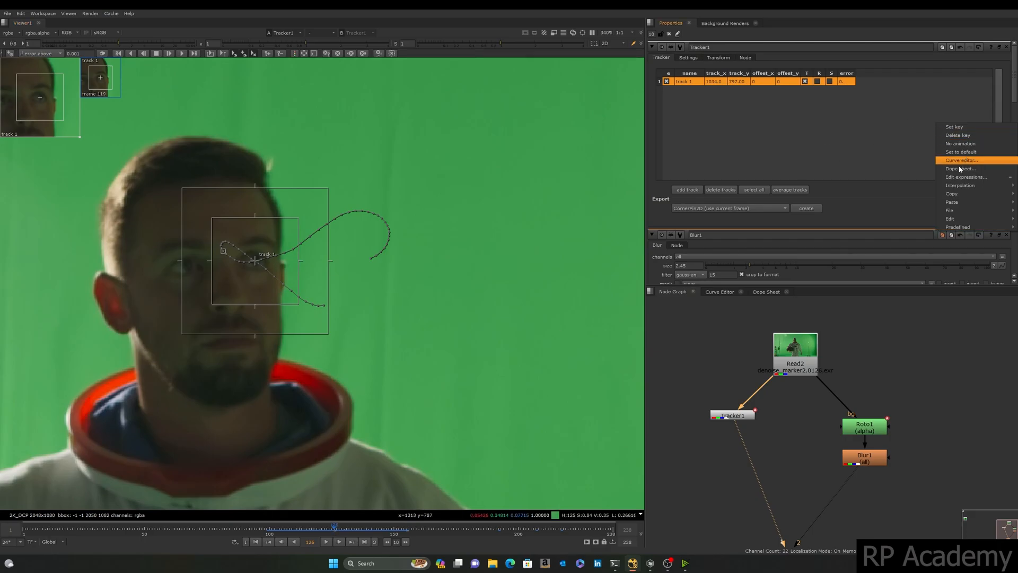
{"action": "mouse_move", "coordinate": [953, 193]}
{"action": "left_click", "coordinate": [883, 202]}
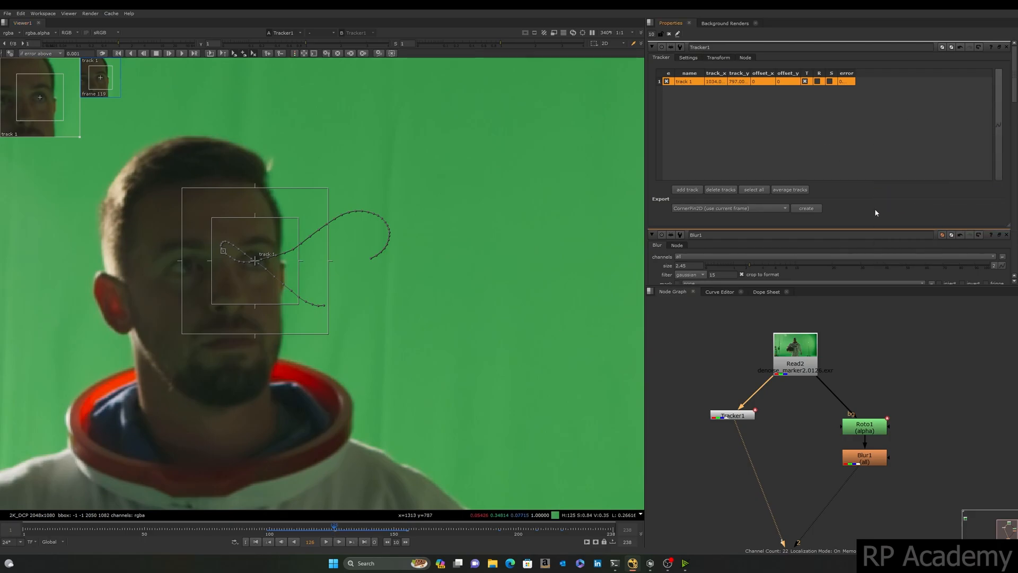
Add a new Roto node fed by Read2 and show it in the viewer.
{"action": "left_click", "coordinate": [726, 358]}
{"action": "key", "text": "o"}
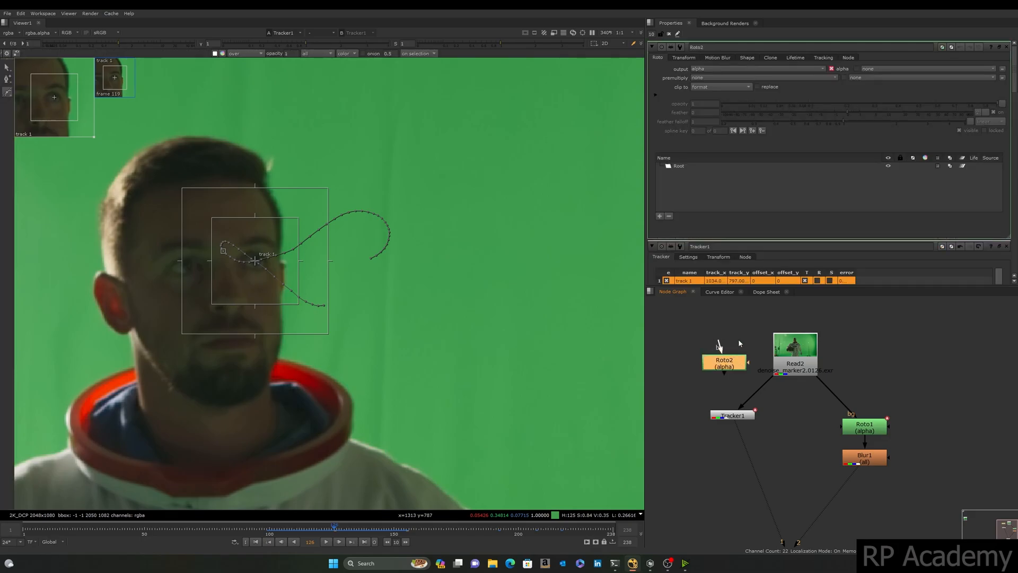
{"action": "key", "text": "1"}
Paste the copied track animation into the translate values of Roto2's Root layer.
{"action": "left_click", "coordinate": [687, 166]}
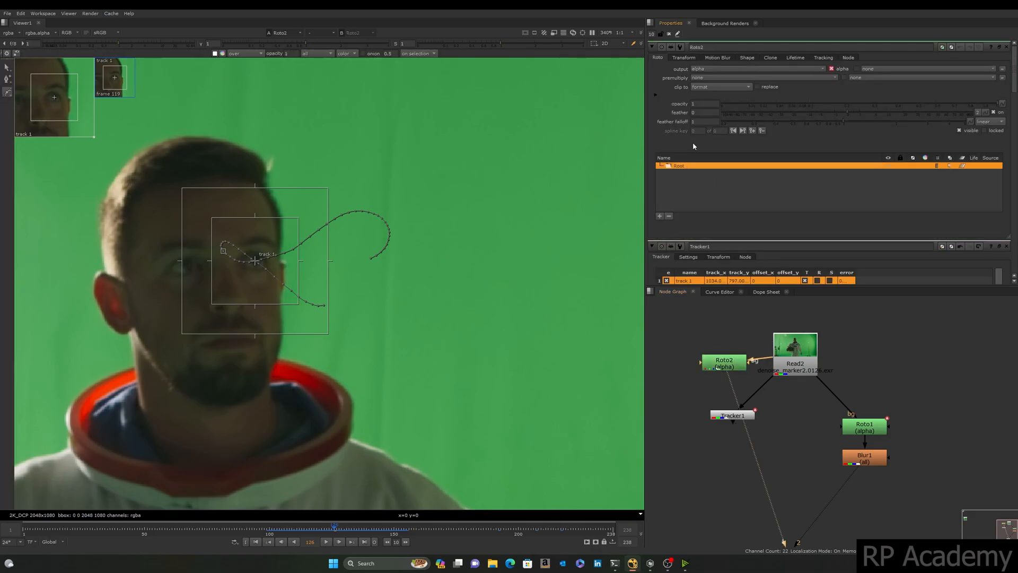
{"action": "left_click", "coordinate": [685, 58]}
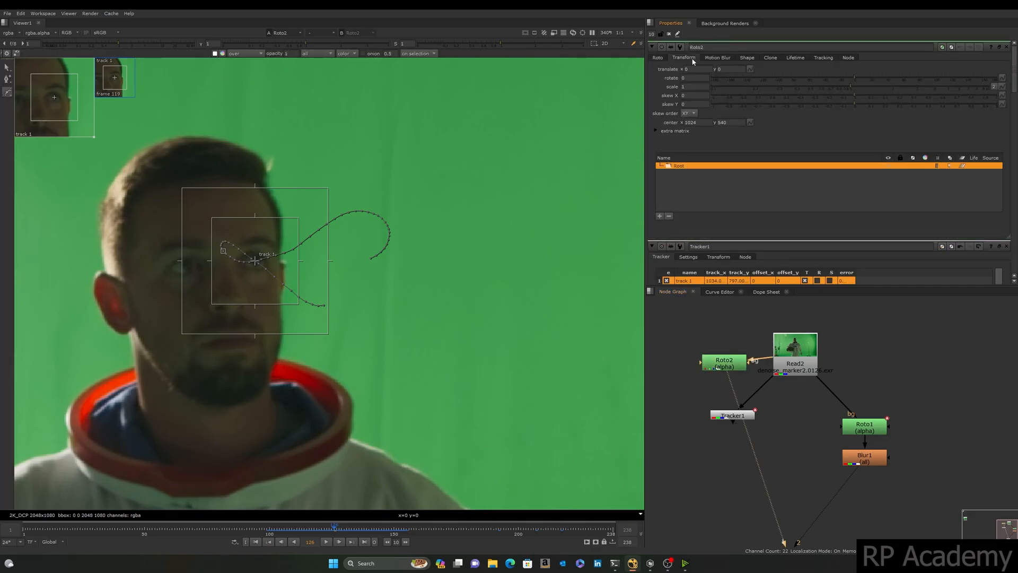
{"action": "left_click", "coordinate": [750, 69]}
{"action": "mouse_move", "coordinate": [806, 132]}
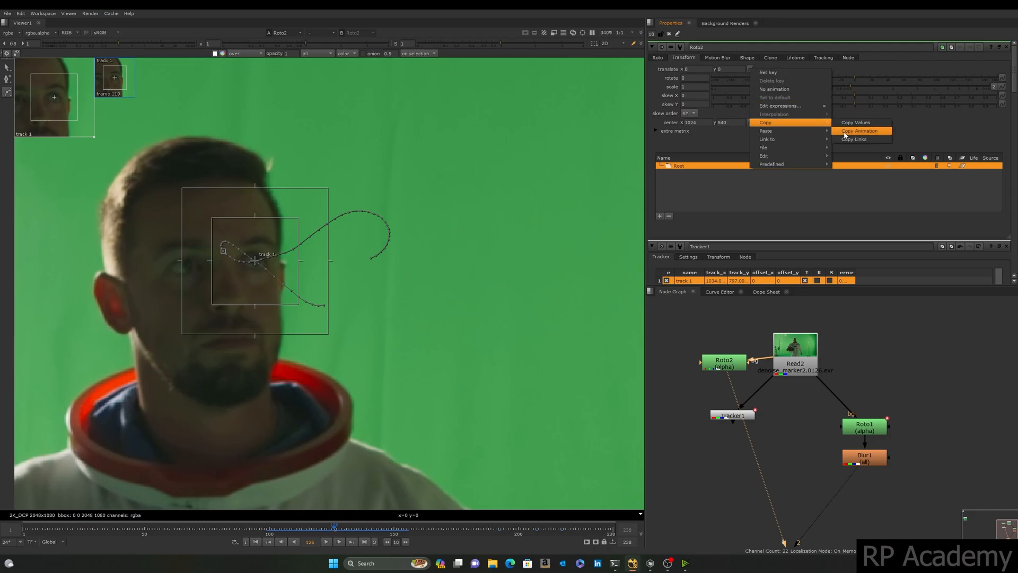
{"action": "left_click", "coordinate": [852, 133]}
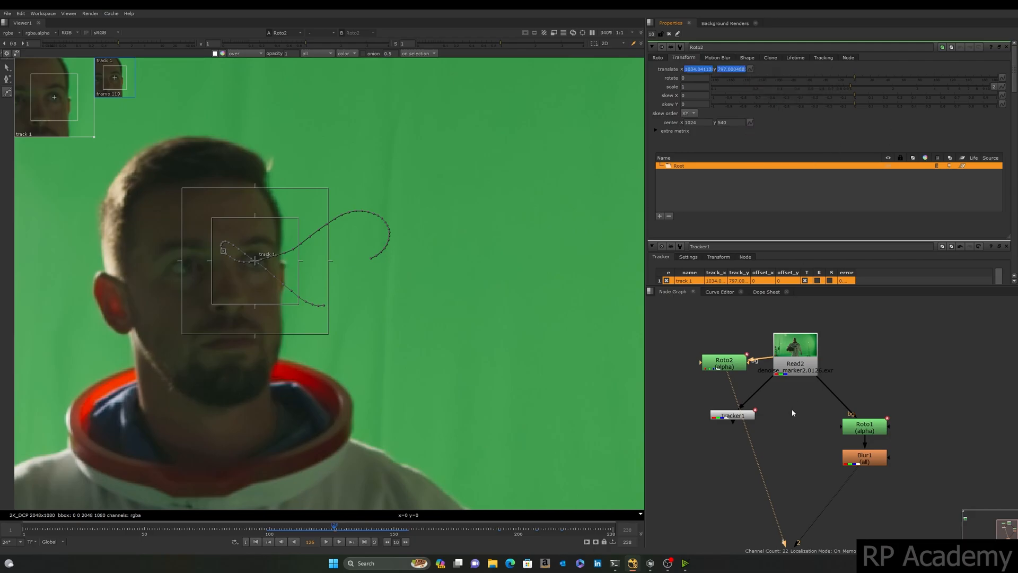
Close Tracker1's properties and draw B-spline points along the face's outer edge from the forehead down to the chin.
{"action": "scroll", "coordinate": [295, 266], "scroll_direction": "up", "scroll_amount": 1}
{"action": "middle_click_drag", "start_coordinate": [295, 266], "coordinate": [336, 240]}
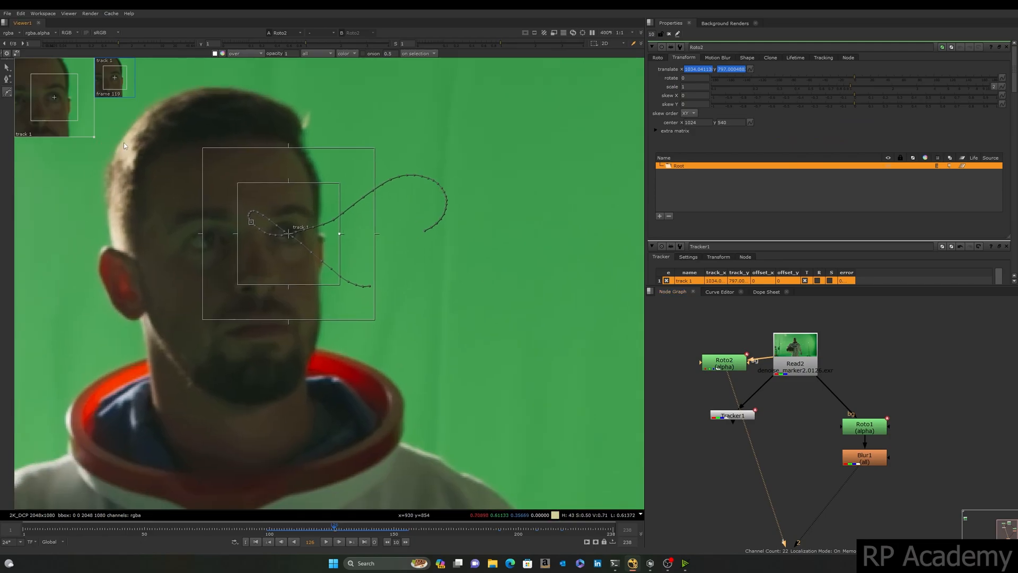
{"action": "right_click", "coordinate": [8, 91]}
{"action": "left_click", "coordinate": [25, 108]}
{"action": "scroll", "coordinate": [297, 230], "scroll_direction": "up", "scroll_amount": 4}
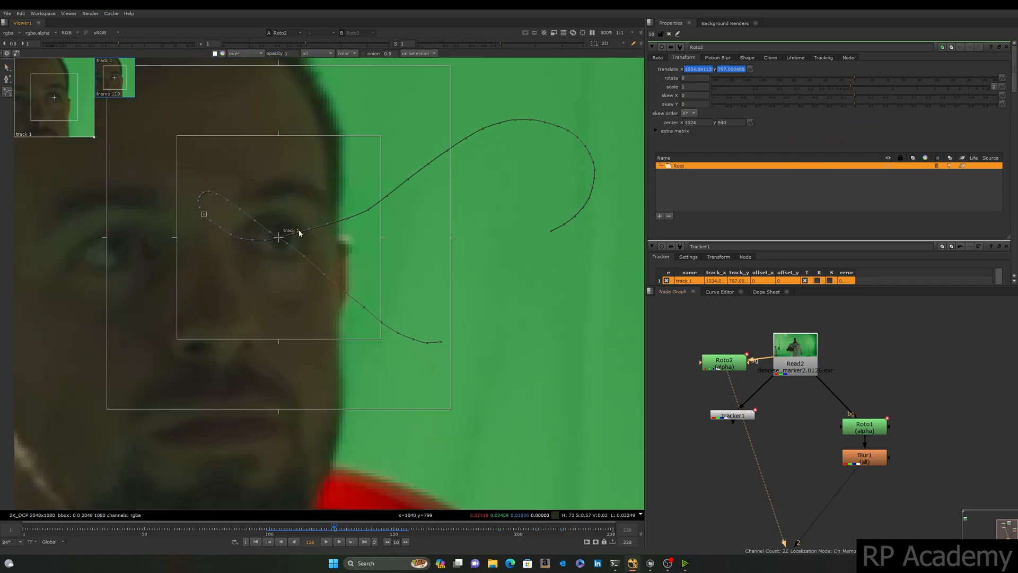
{"action": "double_click", "coordinate": [656, 33]}
{"action": "type", "text": "1"}
{"action": "key", "text": "Return"}
{"action": "left_click", "coordinate": [733, 199]}
{"action": "scroll", "coordinate": [322, 208], "scroll_direction": "down", "scroll_amount": 5}
{"action": "scroll", "coordinate": [324, 183], "scroll_direction": "up", "scroll_amount": 1}
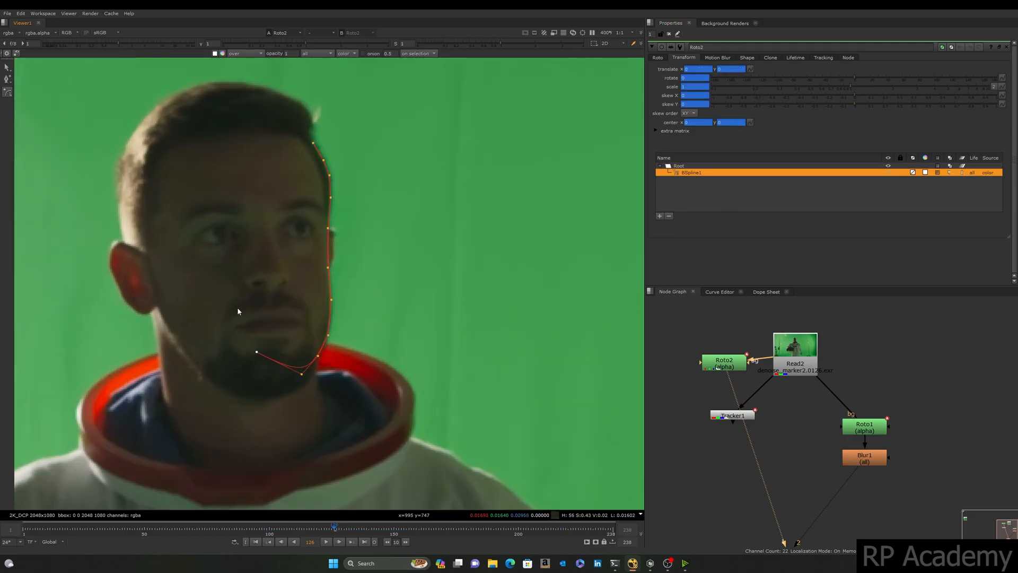
Continue the B-spline up through the middle of the face and across the forehead, closing it at its first point.
{"action": "left_click", "coordinate": [232, 292]}
{"action": "left_click", "coordinate": [219, 227]}
{"action": "left_click", "coordinate": [232, 165]}
{"action": "left_click", "coordinate": [259, 139]}
{"action": "left_click", "coordinate": [287, 135]}
{"action": "left_click", "coordinate": [313, 143]}
{"action": "left_click_drag", "start_coordinate": [288, 136], "coordinate": [293, 132]}
Go to frame 131 and nudge the face spline's forehead points onto the head's outer edge.
{"action": "left_click_drag", "start_coordinate": [487, 90], "coordinate": [95, 443]}
{"action": "middle_click_drag", "start_coordinate": [372, 274], "coordinate": [387, 237]}
{"action": "key", "text": "Right"}
{"action": "key", "text": "Right"}
{"action": "key", "text": "Right"}
{"action": "key", "text": "Right"}
{"action": "key", "text": "Right"}
{"action": "key", "text": "Right"}
{"action": "middle_click_drag", "start_coordinate": [347, 313], "coordinate": [316, 315]}
{"action": "key", "text": "Left"}
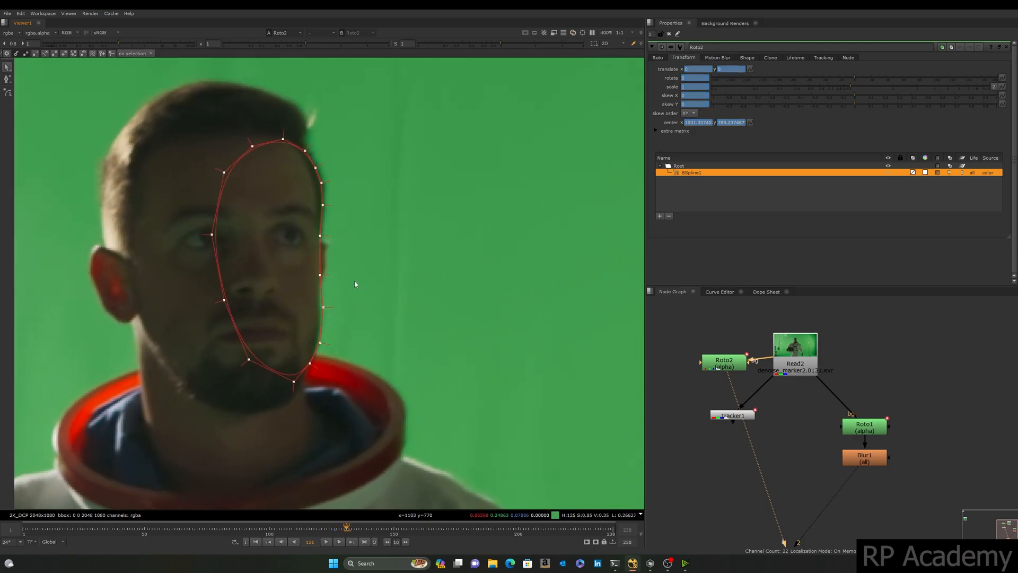
{"action": "middle_click_drag", "start_coordinate": [357, 288], "coordinate": [341, 329]}
{"action": "left_click_drag", "start_coordinate": [386, 151], "coordinate": [210, 249]}
{"action": "scroll", "coordinate": [272, 225], "scroll_direction": "up", "scroll_amount": 5}
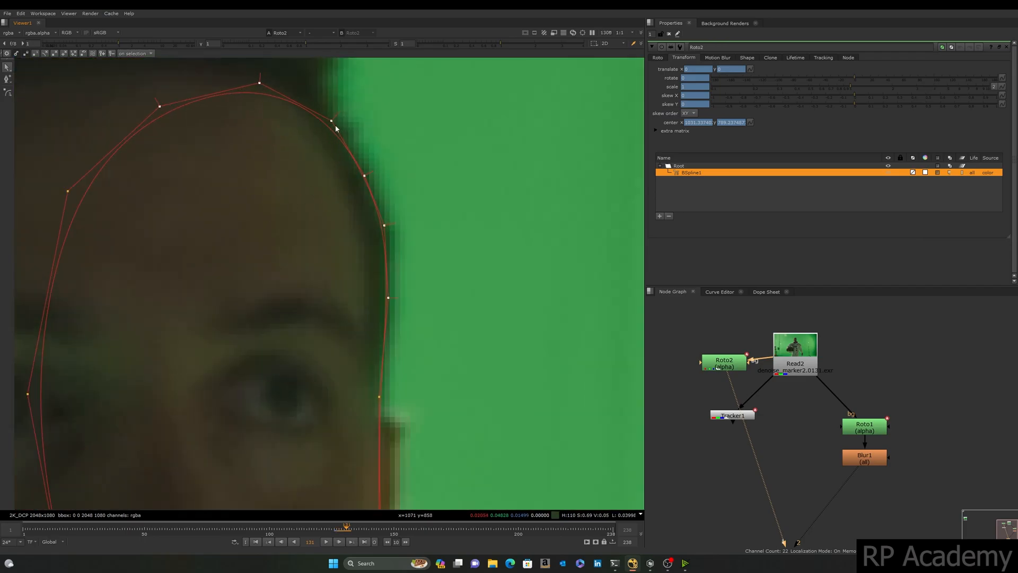
{"action": "middle_click_drag", "start_coordinate": [348, 157], "coordinate": [341, 196]}
{"action": "left_click_drag", "start_coordinate": [429, 225], "coordinate": [374, 267]}
Nudge the face spline's cheek and jaw points onto the face's outer edge at frame 131.
{"action": "scroll", "coordinate": [373, 265], "scroll_direction": "down", "scroll_amount": 3}
{"action": "middle_click_drag", "start_coordinate": [392, 358], "coordinate": [430, 177]}
{"action": "left_click_drag", "start_coordinate": [431, 177], "coordinate": [308, 370]}
{"action": "key", "text": "Left"}
{"action": "left_click_drag", "start_coordinate": [466, 249], "coordinate": [284, 463]}
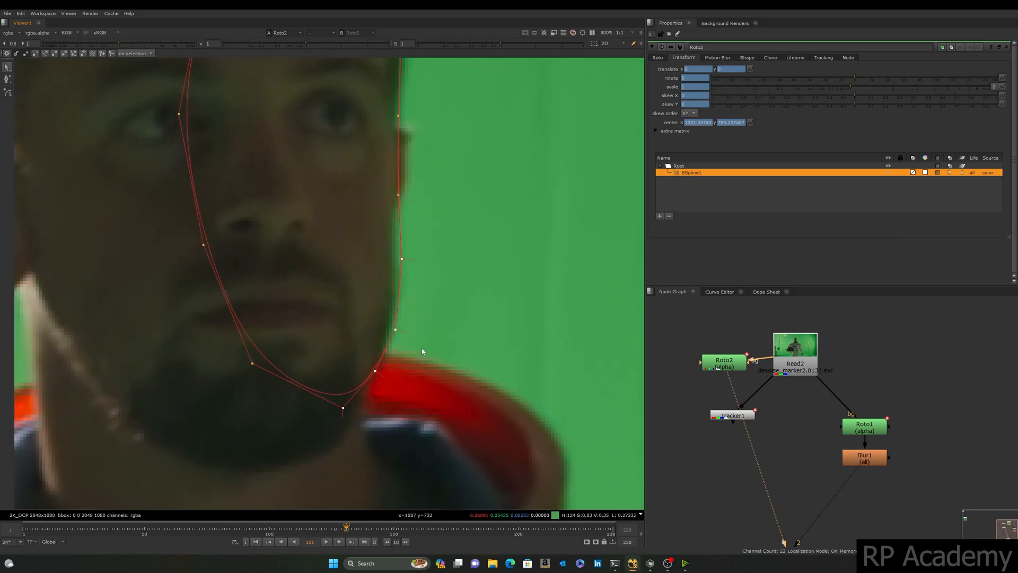
Go to frame 136 and adjust the face spline's outer cheek points to the face edge.
{"action": "scroll", "coordinate": [446, 285], "scroll_direction": "down", "scroll_amount": 5}
{"action": "scroll", "coordinate": [445, 284], "scroll_direction": "up", "scroll_amount": 5}
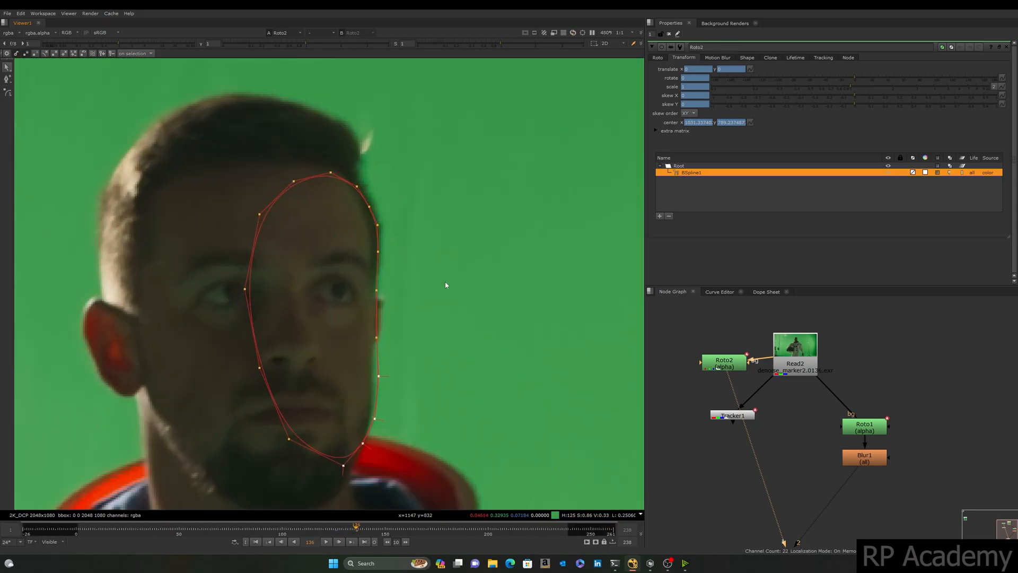
{"action": "left_click_drag", "start_coordinate": [419, 353], "coordinate": [362, 413]}
Go to frame 141 and move the face spline's points beside the eye, cheek and jaw onto the face outline.
{"action": "scroll", "coordinate": [450, 242], "scroll_direction": "down", "scroll_amount": 5}
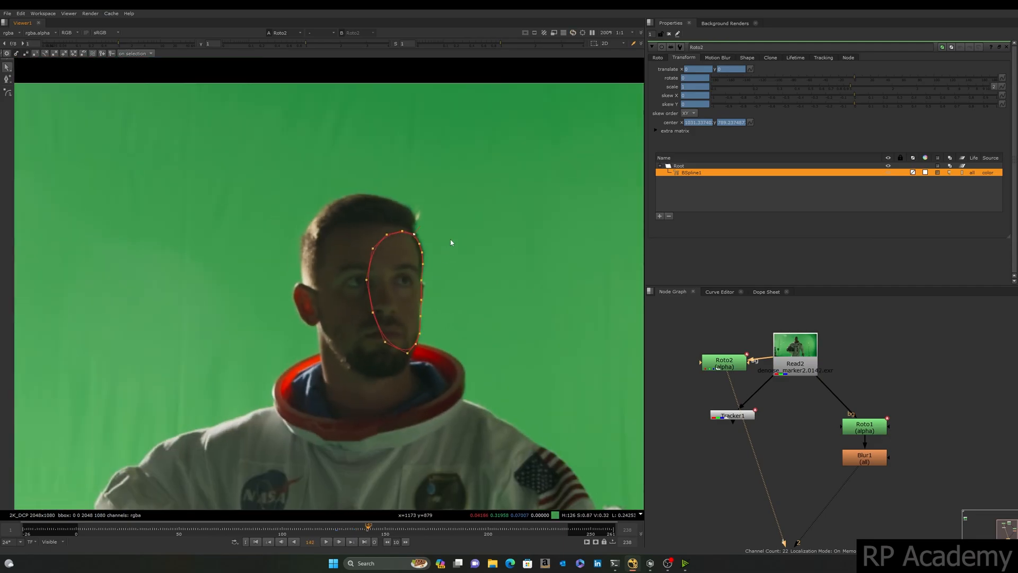
{"action": "key", "text": "Left"}
{"action": "scroll", "coordinate": [410, 251], "scroll_direction": "up", "scroll_amount": 4}
{"action": "left_click_drag", "start_coordinate": [460, 293], "coordinate": [390, 465]}
{"action": "left_click_drag", "start_coordinate": [429, 380], "coordinate": [426, 378]}
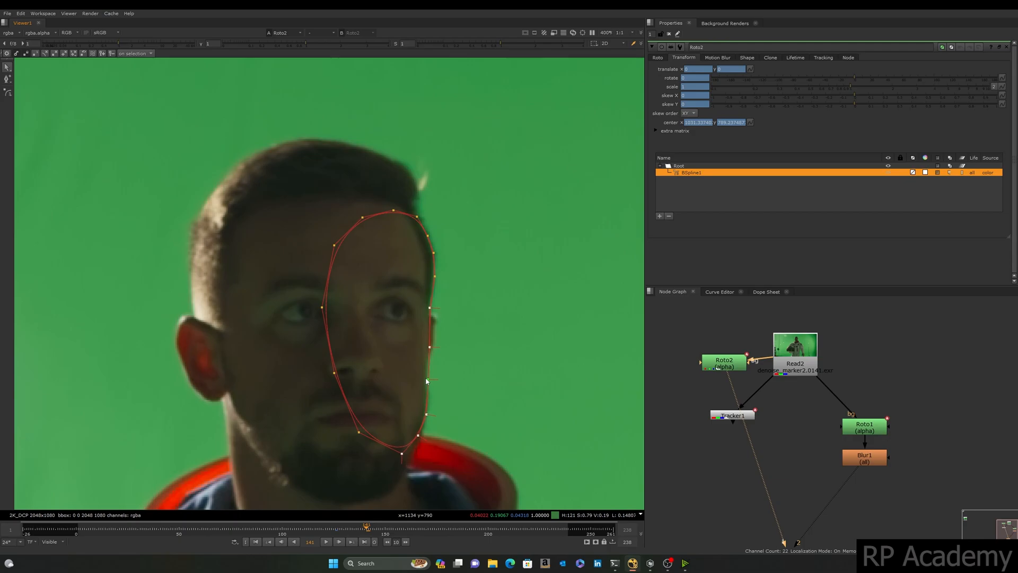
{"action": "left_click_drag", "start_coordinate": [429, 308], "coordinate": [432, 308]}
{"action": "left_click_drag", "start_coordinate": [450, 424], "coordinate": [347, 467]}
{"action": "left_click_drag", "start_coordinate": [416, 436], "coordinate": [417, 439]}
{"action": "scroll", "coordinate": [416, 441], "scroll_direction": "down", "scroll_amount": 4}
{"action": "middle_click_drag", "start_coordinate": [433, 329], "coordinate": [408, 333]}
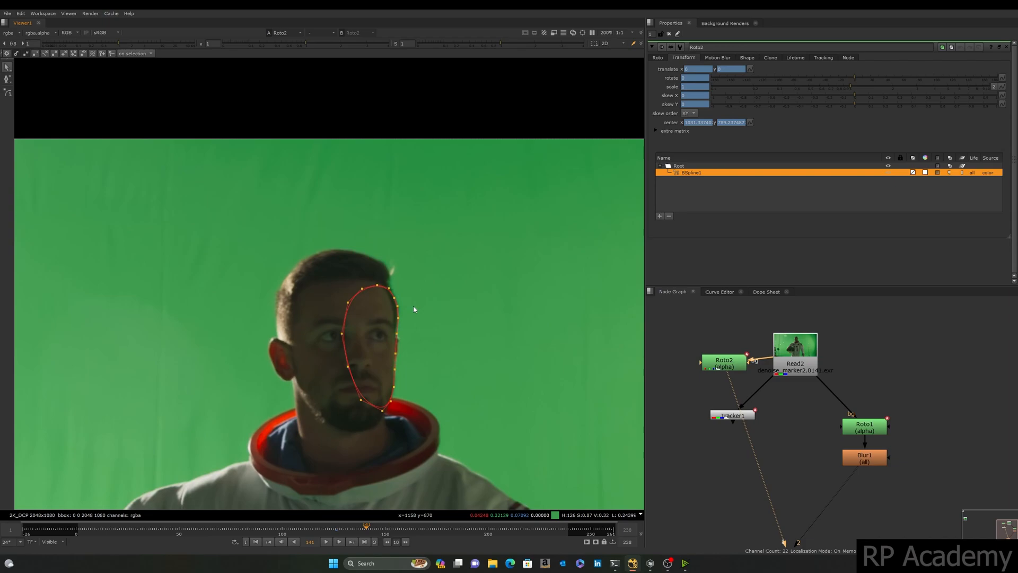
Review Roto2's output channel choices and the face spline's opacity animation options.
{"action": "middle_click_drag", "start_coordinate": [850, 414], "coordinate": [866, 364]}
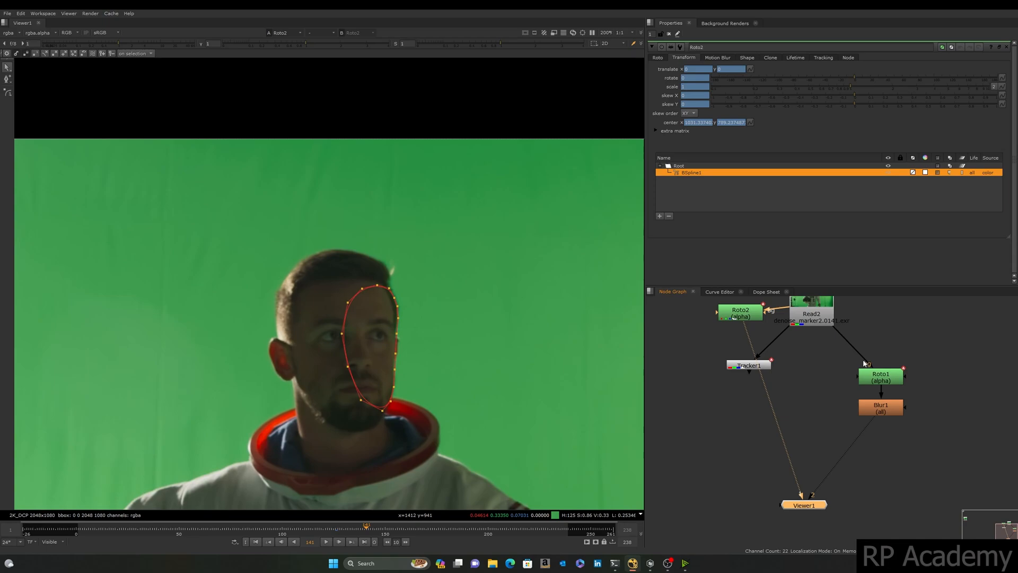
{"action": "left_click", "coordinate": [755, 316]}
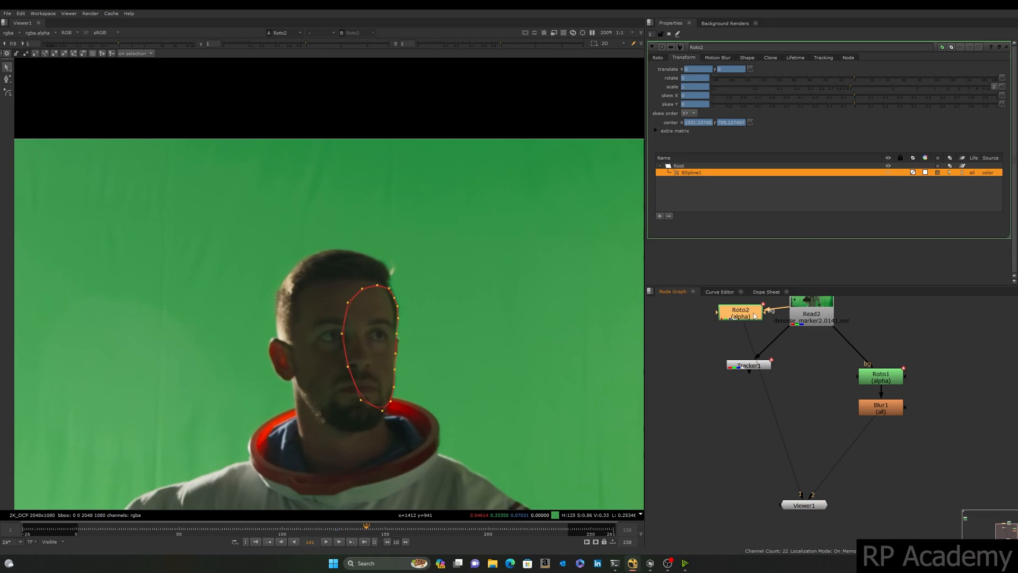
{"action": "left_click", "coordinate": [657, 57]}
{"action": "left_click", "coordinate": [709, 69]}
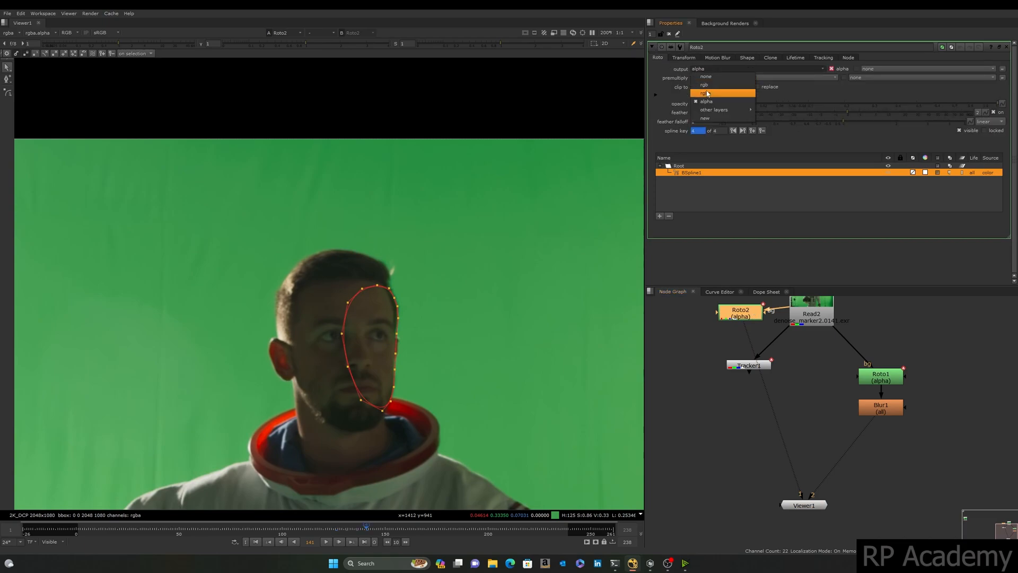
{"action": "mouse_move", "coordinate": [709, 109]}
{"action": "left_click", "coordinate": [735, 196]}
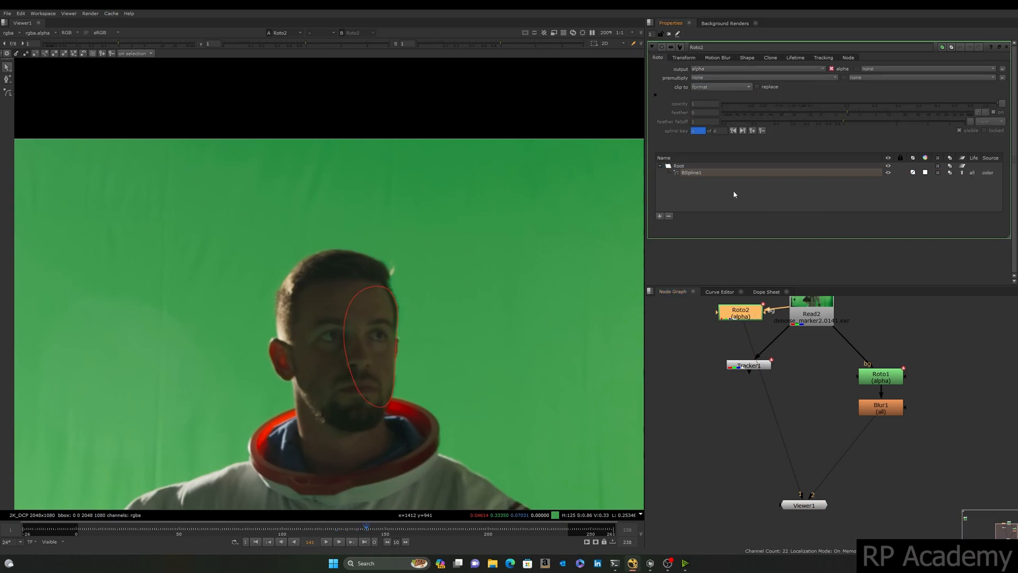
{"action": "middle_click_drag", "start_coordinate": [754, 347], "coordinate": [745, 363]}
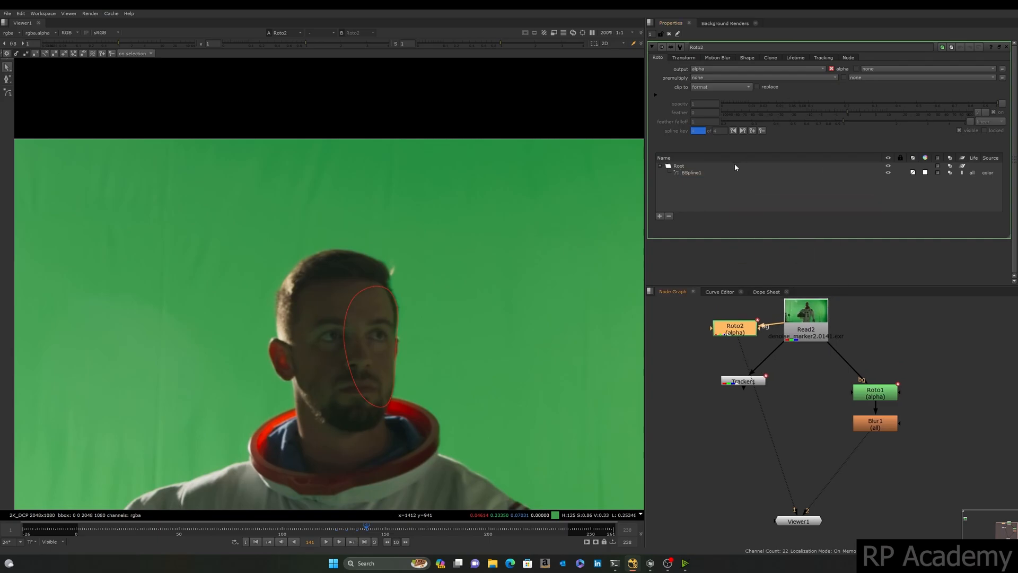
{"action": "left_click", "coordinate": [711, 173]}
{"action": "right_click", "coordinate": [705, 102]}
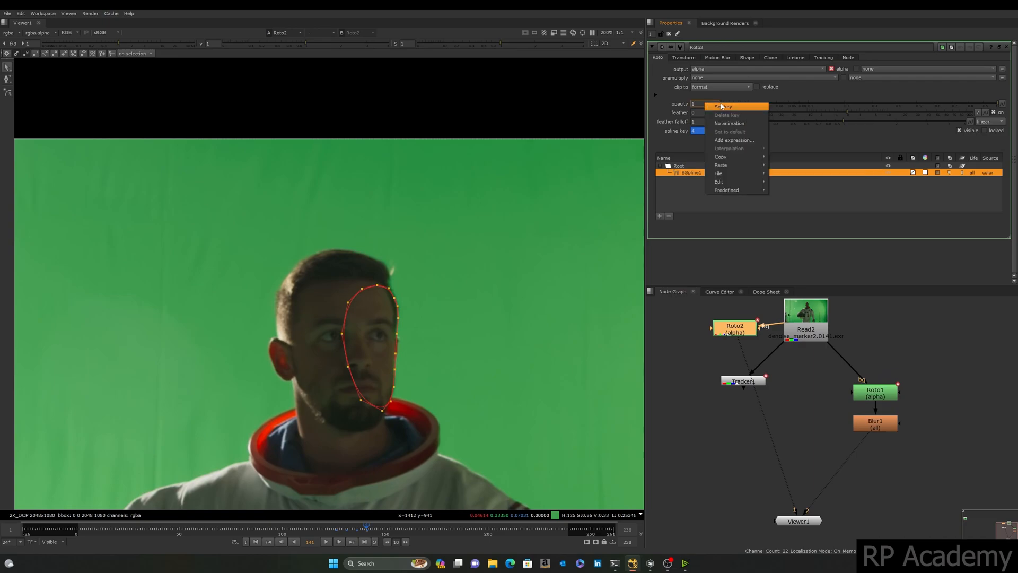
{"action": "left_click", "coordinate": [684, 197]}
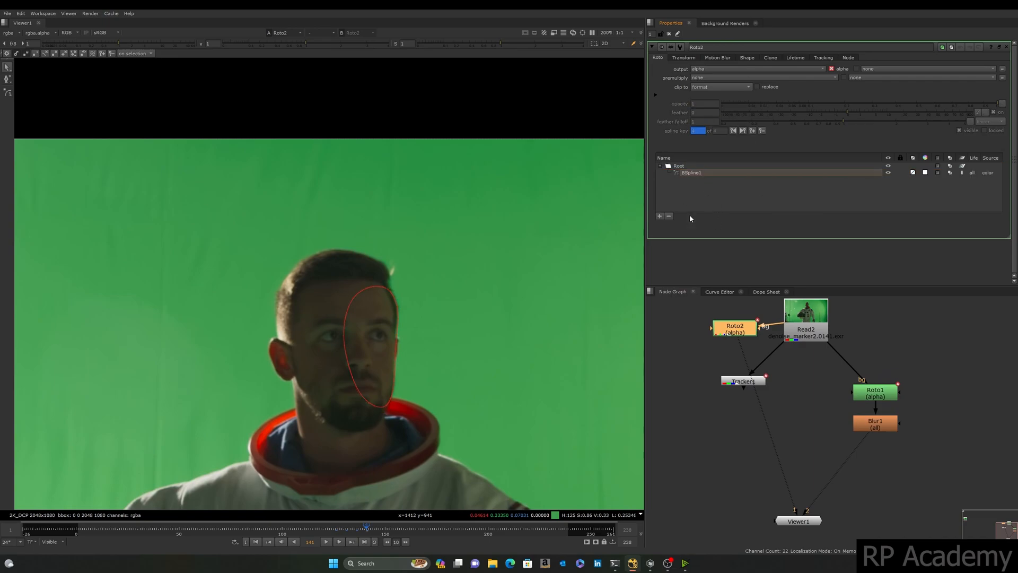
Select the face spline and inspect its matte in the alpha channel around frame 137.
{"action": "left_click", "coordinate": [379, 297]}
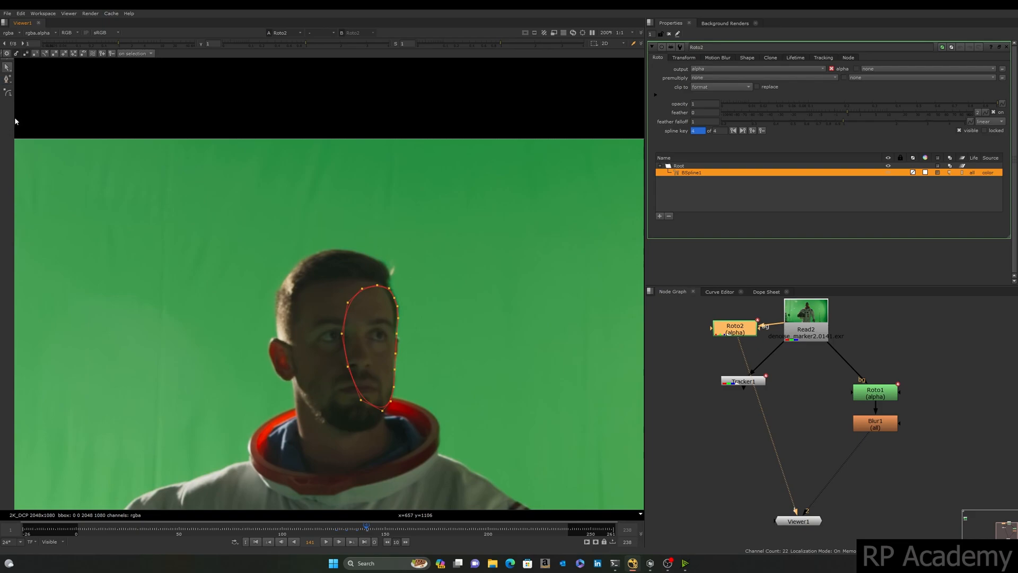
{"action": "middle_click_drag", "start_coordinate": [443, 239], "coordinate": [431, 186]}
{"action": "left_click_drag", "start_coordinate": [444, 162], "coordinate": [166, 439]}
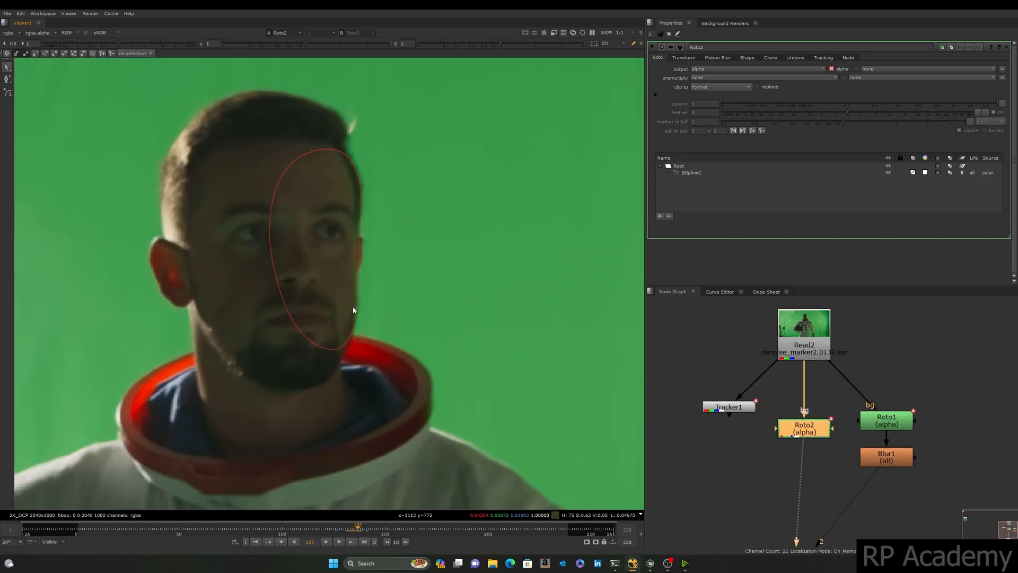
{"action": "key", "text": "a"}
{"action": "key", "text": "a"}
{"action": "key", "text": "a"}
Draw a closed seven-point B-spline under Root around the eye inside the face spline at frame 137.
{"action": "left_click", "coordinate": [722, 175]}
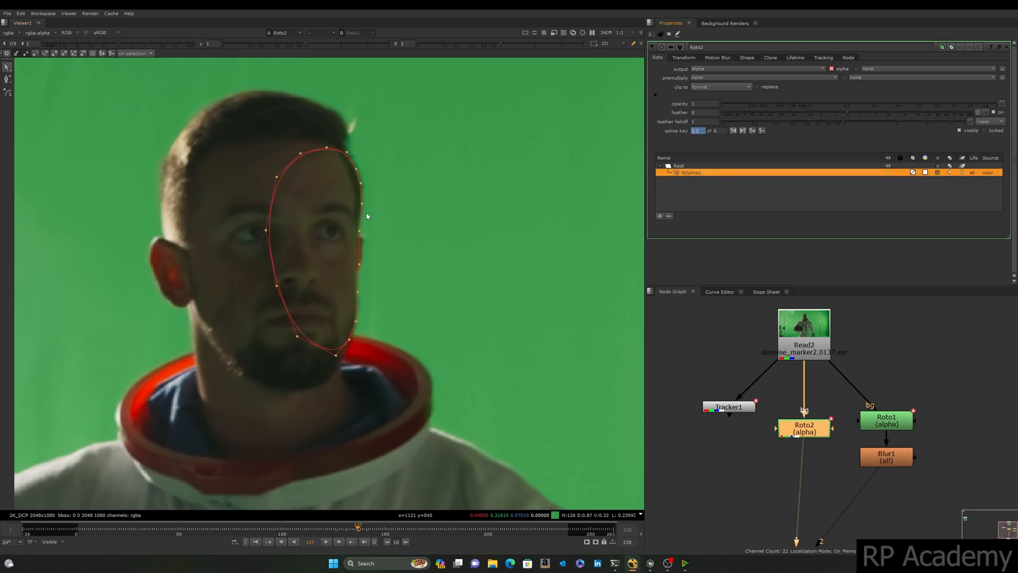
{"action": "left_click", "coordinate": [687, 170]}
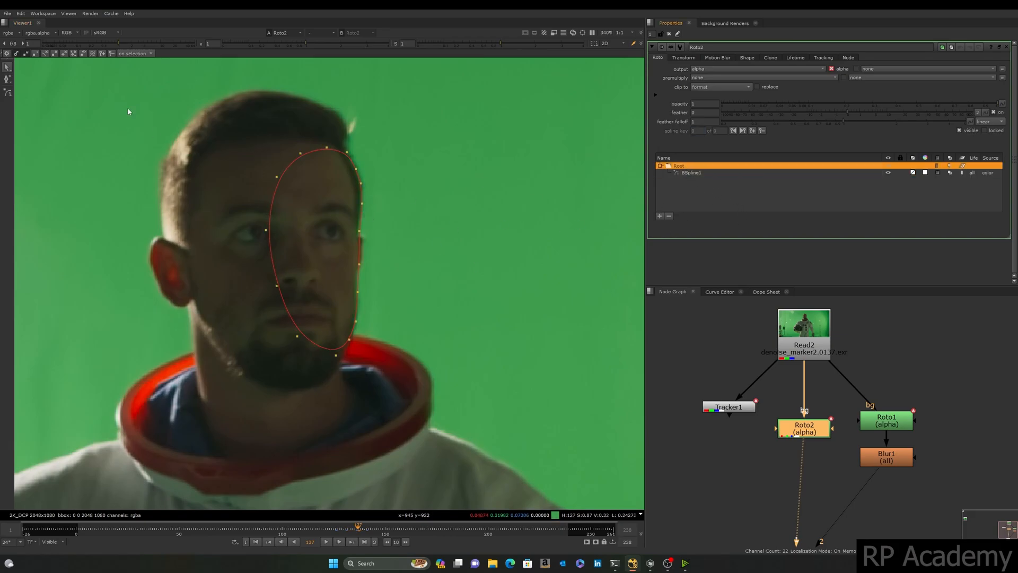
{"action": "left_click", "coordinate": [7, 78]}
{"action": "scroll", "coordinate": [317, 234], "scroll_direction": "up", "scroll_amount": 3}
{"action": "left_click", "coordinate": [356, 214]}
{"action": "left_click", "coordinate": [338, 205]}
{"action": "left_click", "coordinate": [311, 206]}
{"action": "left_click", "coordinate": [296, 229]}
{"action": "left_click", "coordinate": [325, 241]}
{"action": "left_click", "coordinate": [352, 242]}
{"action": "left_click", "coordinate": [366, 230]}
{"action": "left_click", "coordinate": [356, 215]}
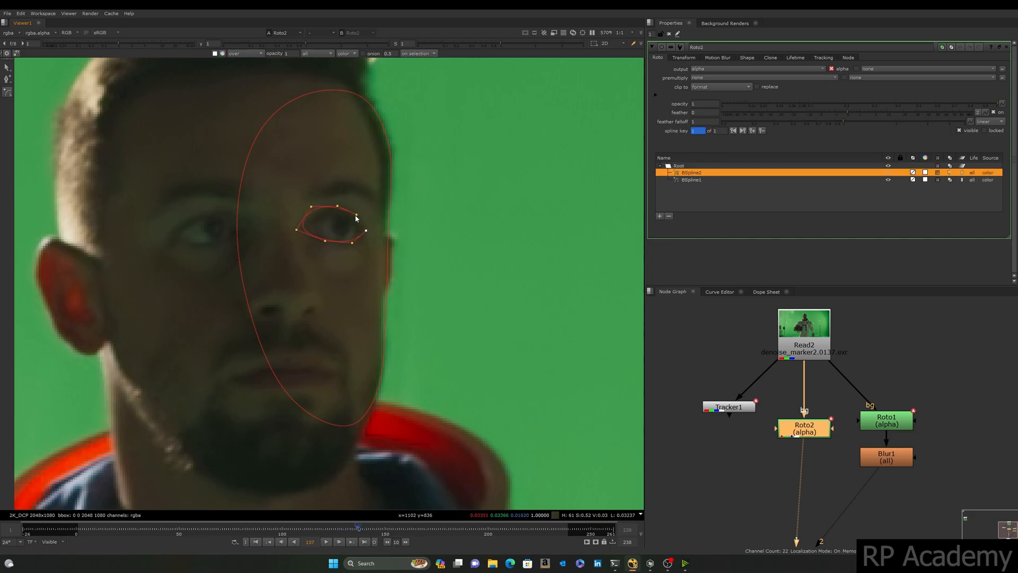
Select all of the eye spline's points and reposition them over the eye on successive frames to keyframe its motion.
{"action": "left_click_drag", "start_coordinate": [519, 152], "coordinate": [269, 263]}
{"action": "key", "text": "Right"}
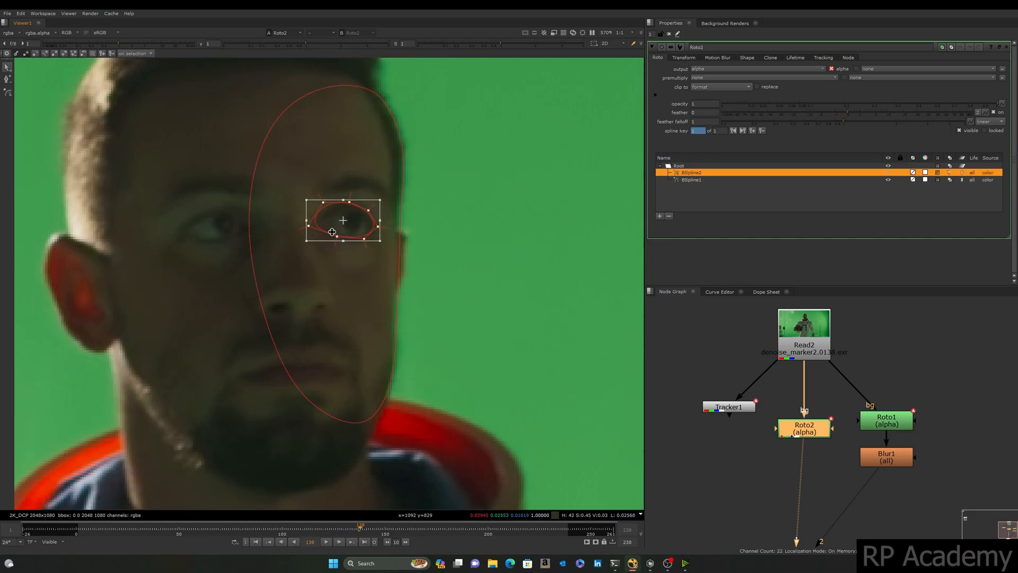
{"action": "key", "text": "Right"}
{"action": "key", "text": "Right"}
{"action": "key", "text": "Right"}
{"action": "key", "text": "Right"}
{"action": "key", "text": "Right"}
{"action": "left_click_drag", "start_coordinate": [385, 222], "coordinate": [395, 225]}
{"action": "key", "text": "Right"}
{"action": "key", "text": "Right"}
{"action": "key", "text": "Right"}
{"action": "key", "text": "Right"}
{"action": "key", "text": "Right"}
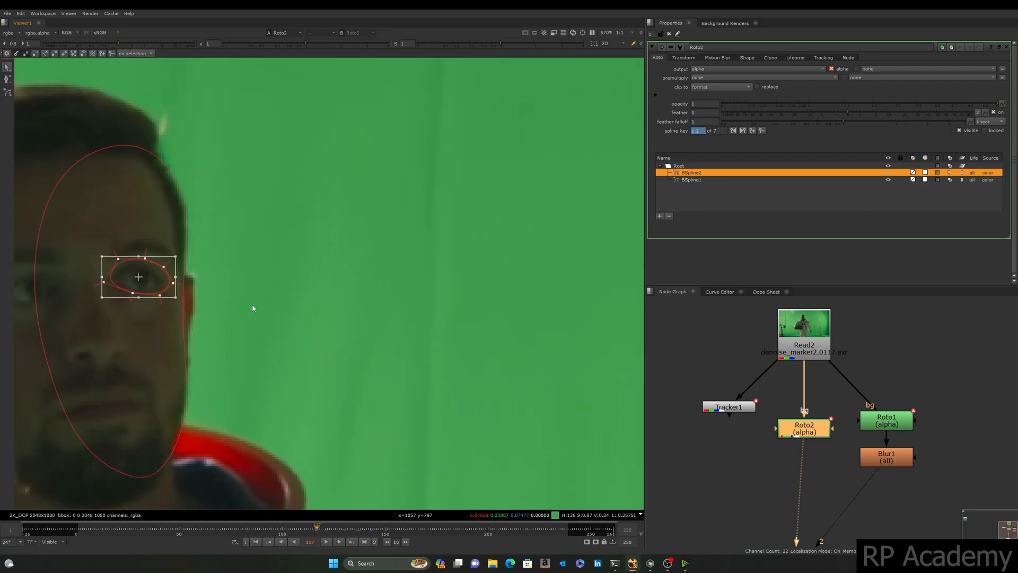
Examine the combined matte of the face and eye splines in the alpha channel at frame 130.
{"action": "scroll", "coordinate": [252, 308], "scroll_direction": "down", "scroll_amount": 4}
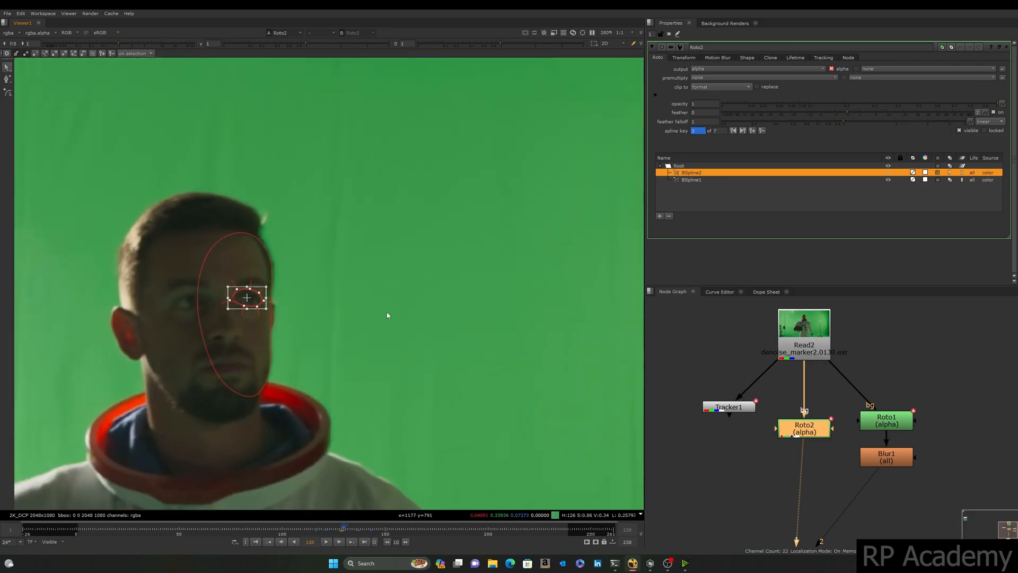
{"action": "left_click", "coordinate": [342, 323]}
{"action": "key", "text": "a"}
{"action": "scroll", "coordinate": [287, 298], "scroll_direction": "up", "scroll_amount": 5}
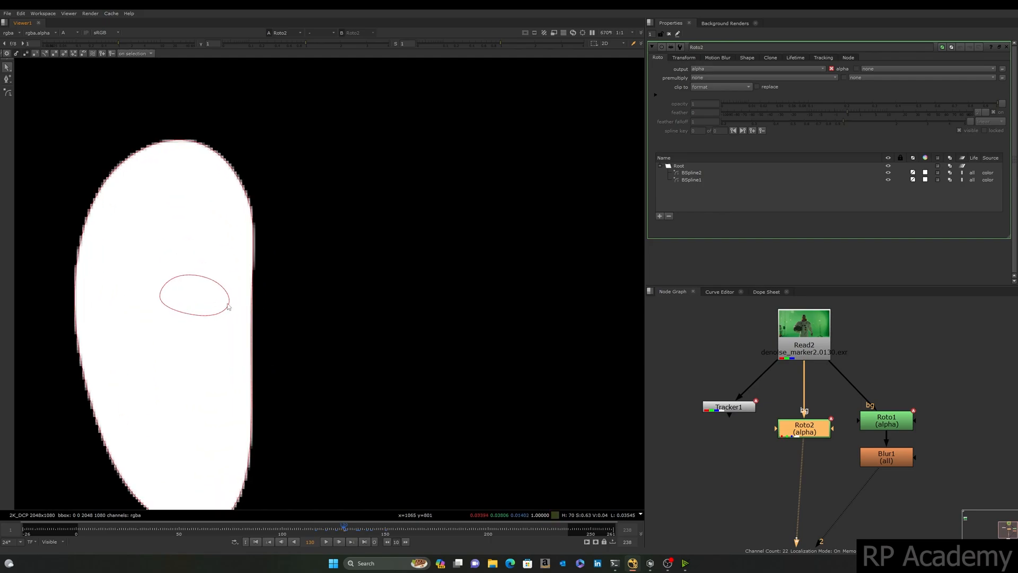
{"action": "scroll", "coordinate": [405, 302], "scroll_direction": "down", "scroll_amount": 2}
{"action": "scroll", "coordinate": [352, 265], "scroll_direction": "down", "scroll_amount": 2}
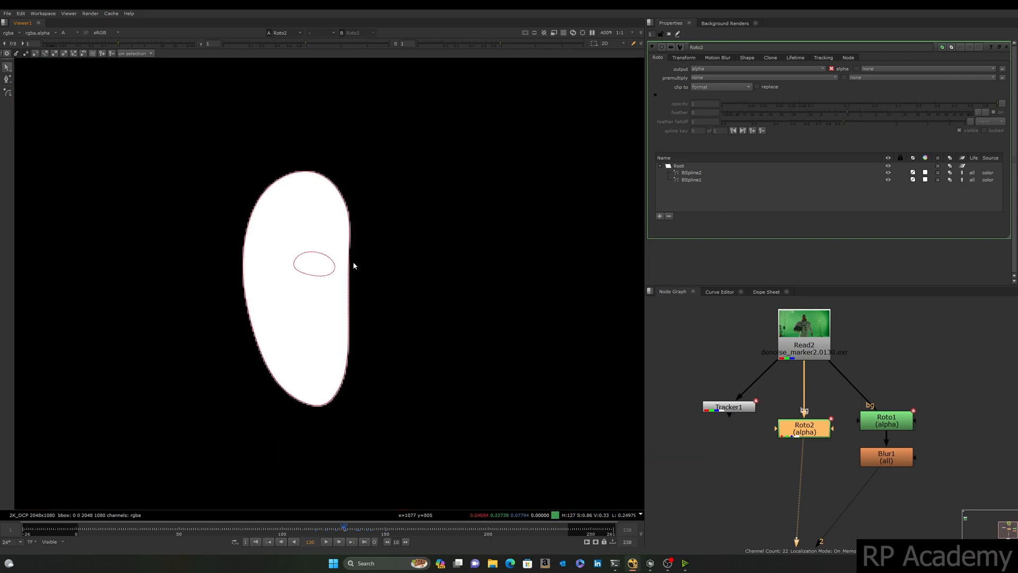
{"action": "key", "text": "a"}
{"action": "scroll", "coordinate": [313, 269], "scroll_direction": "up", "scroll_amount": 3}
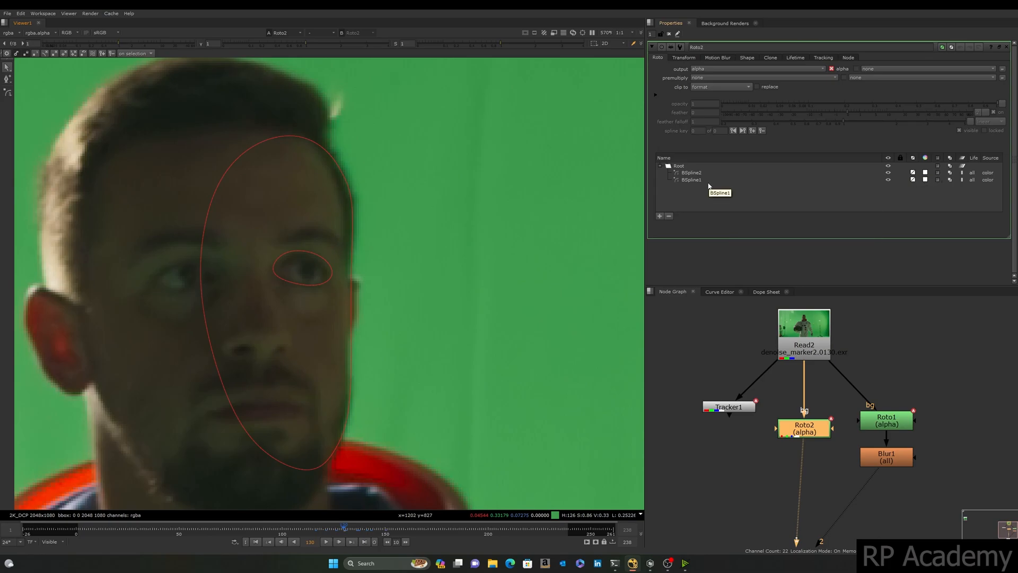
Hide the eye spline in Roto2's curve list and make it visible again.
{"action": "left_click", "coordinate": [888, 174]}
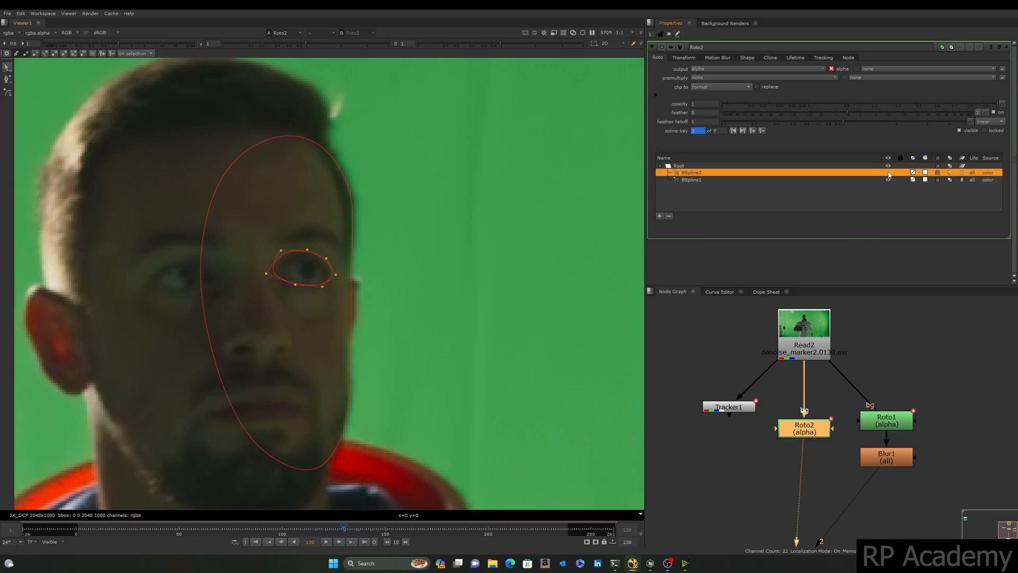
{"action": "left_click", "coordinate": [518, 233]}
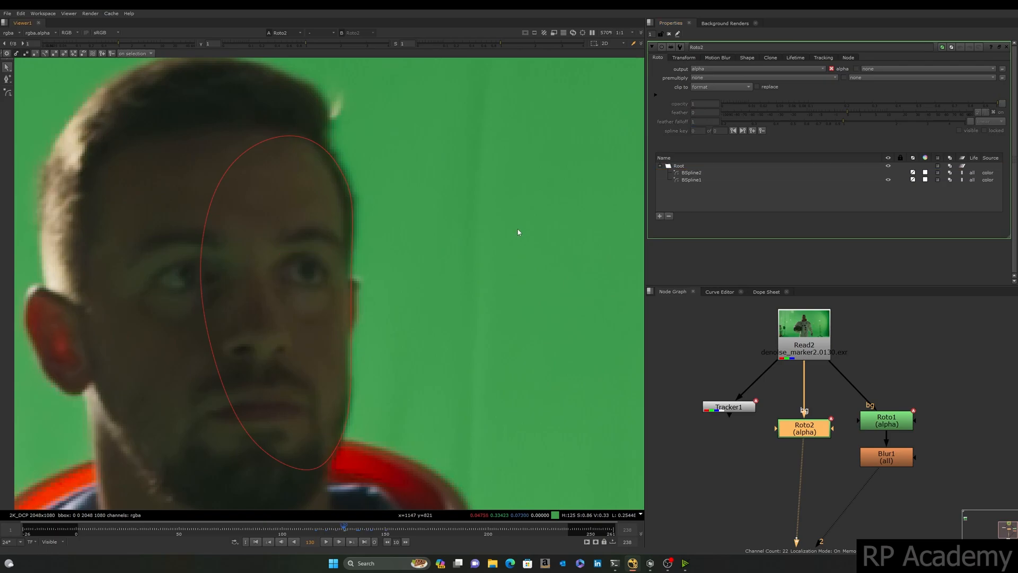
{"action": "left_click", "coordinate": [888, 174]}
{"action": "left_click", "coordinate": [889, 174]}
{"action": "left_click", "coordinate": [868, 203]}
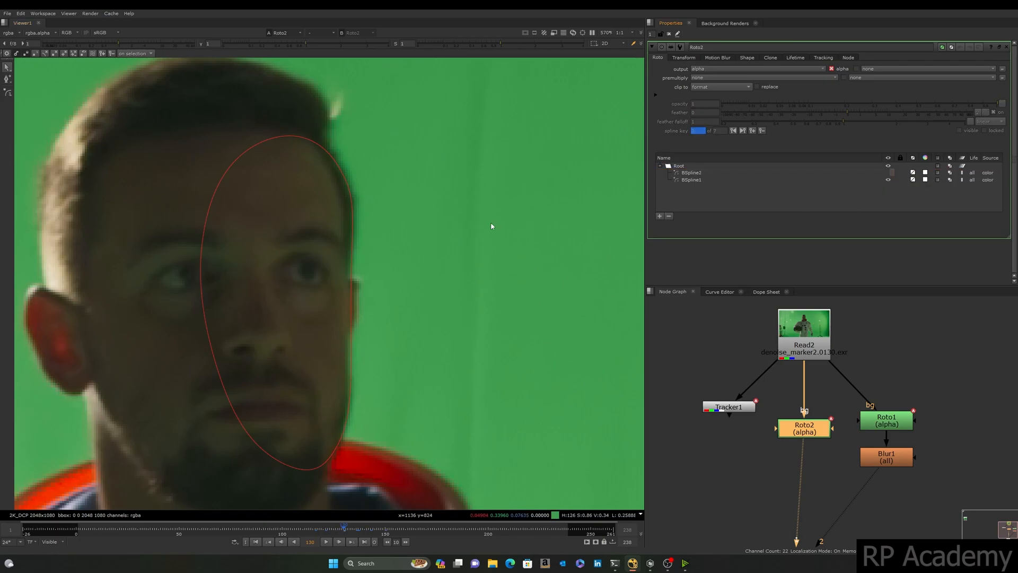
{"action": "left_click", "coordinate": [892, 173]}
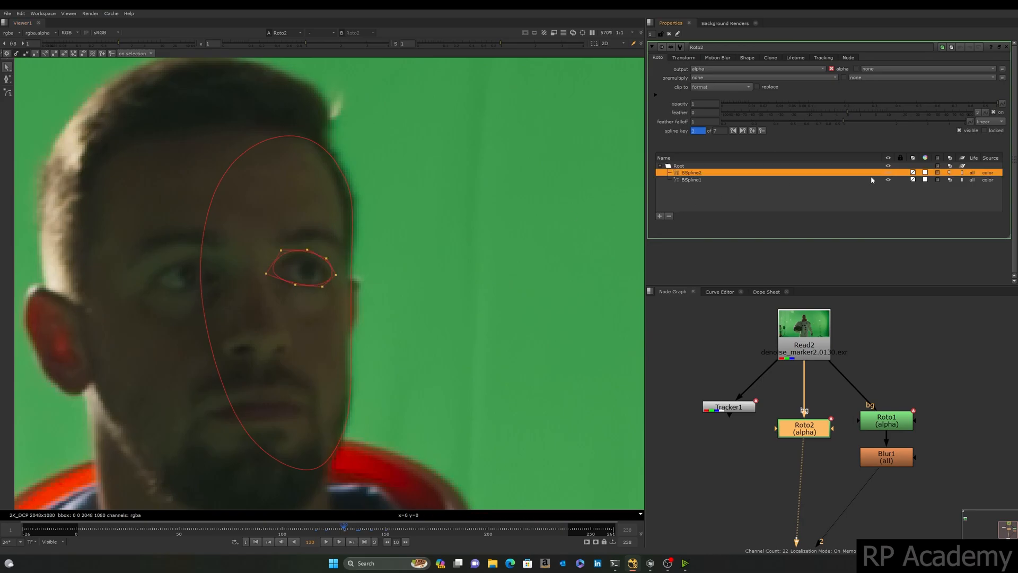
Lock the eye spline against editing and unlock it again.
{"action": "left_click", "coordinate": [900, 173]}
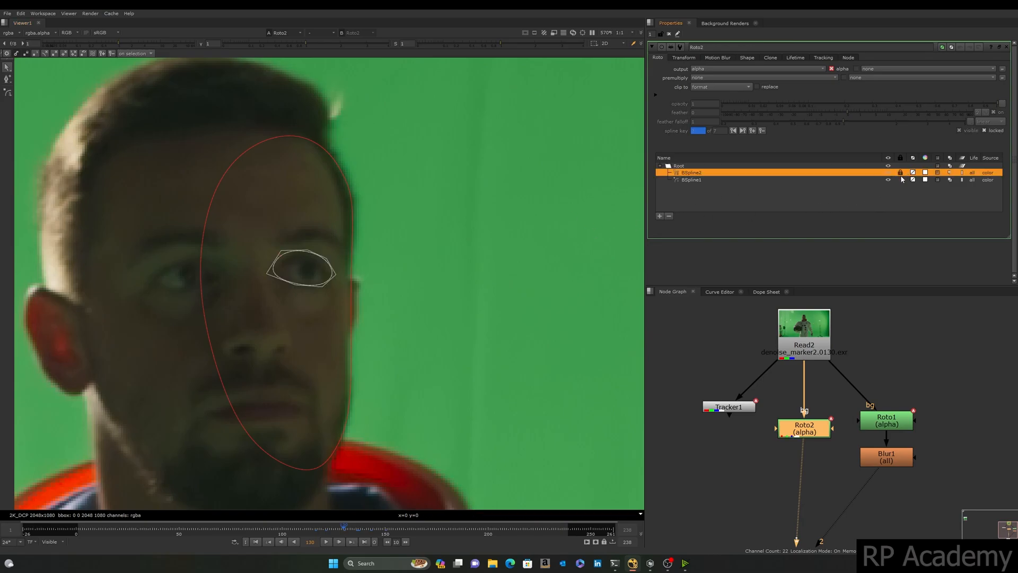
{"action": "left_click", "coordinate": [371, 254]}
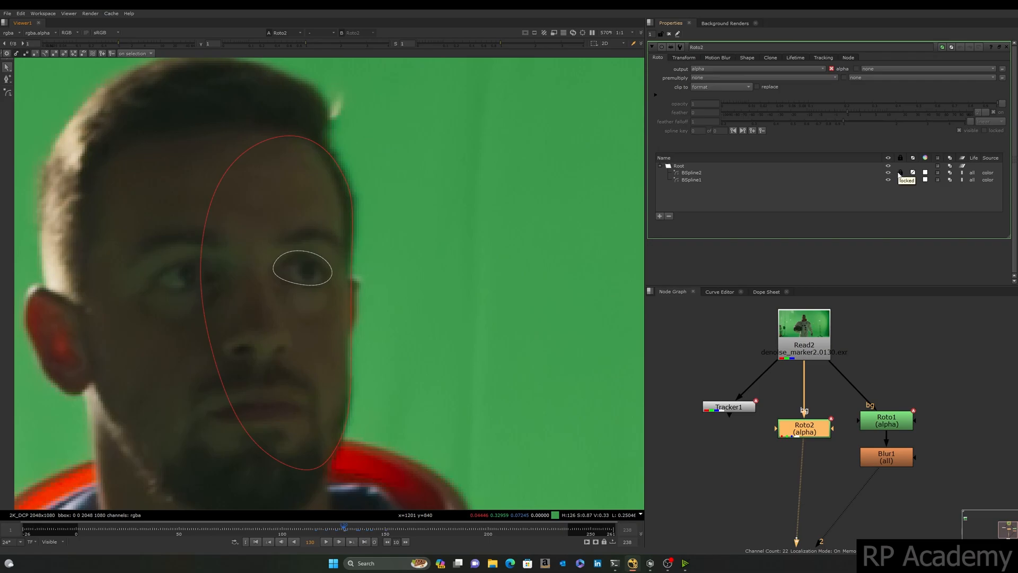
{"action": "left_click", "coordinate": [900, 173]}
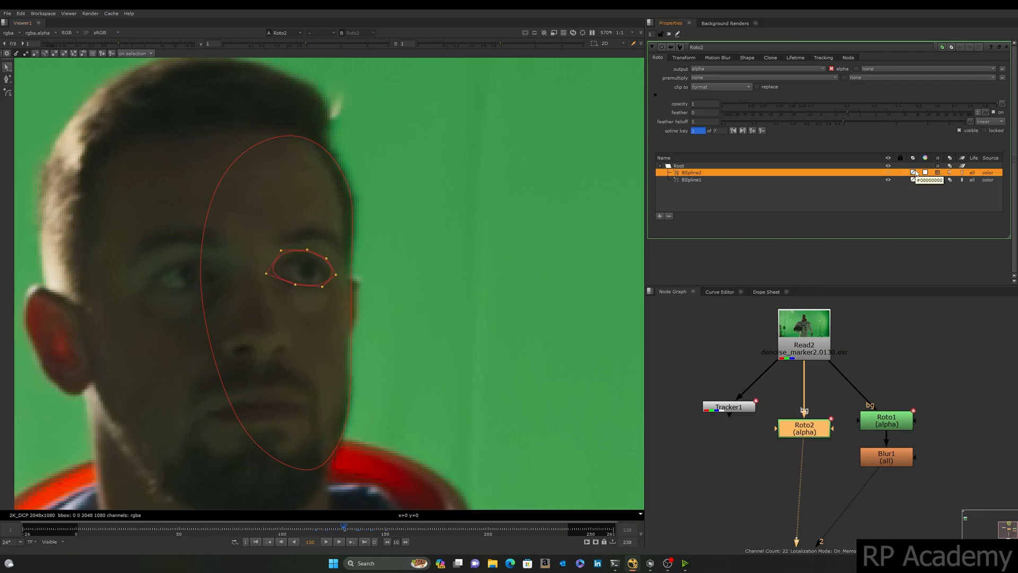
{"action": "left_click", "coordinate": [932, 186]}
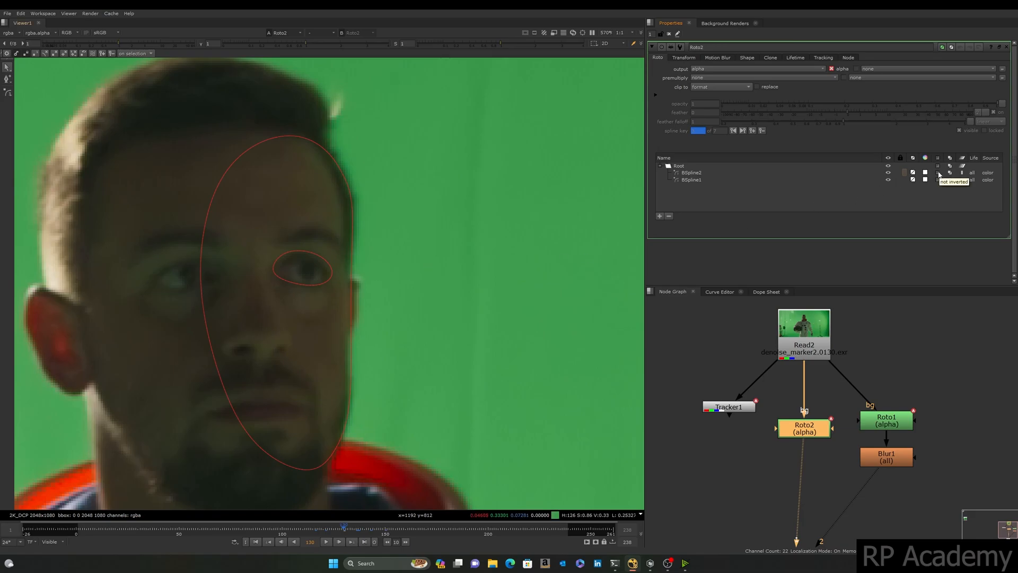
Invert the face spline while viewing the alpha channel, revert the inversion and return to the colour view.
{"action": "left_click", "coordinate": [338, 170]}
{"action": "scroll", "coordinate": [361, 192], "scroll_direction": "down", "scroll_amount": 2}
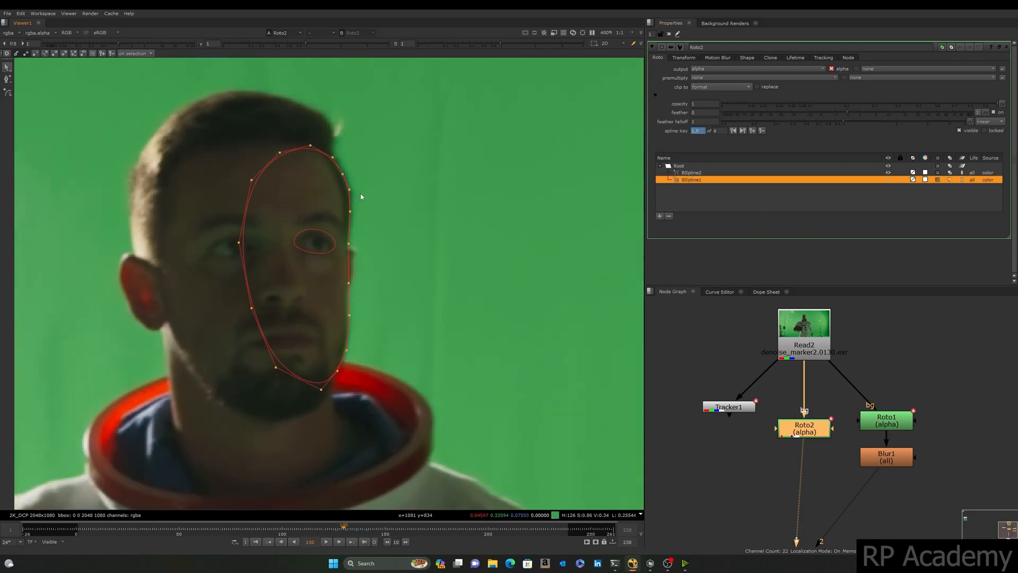
{"action": "key", "text": "a"}
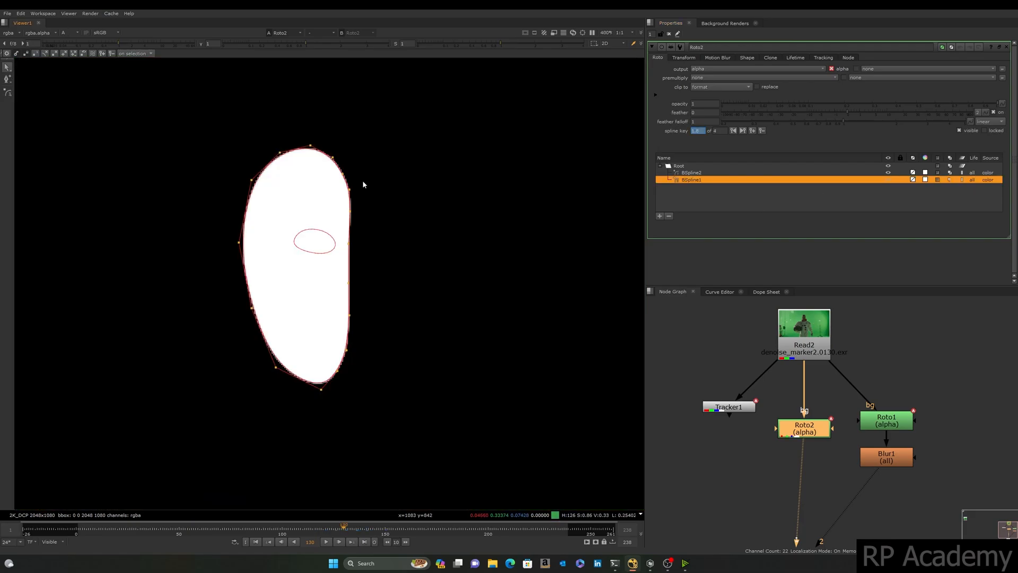
{"action": "left_click", "coordinate": [937, 180]}
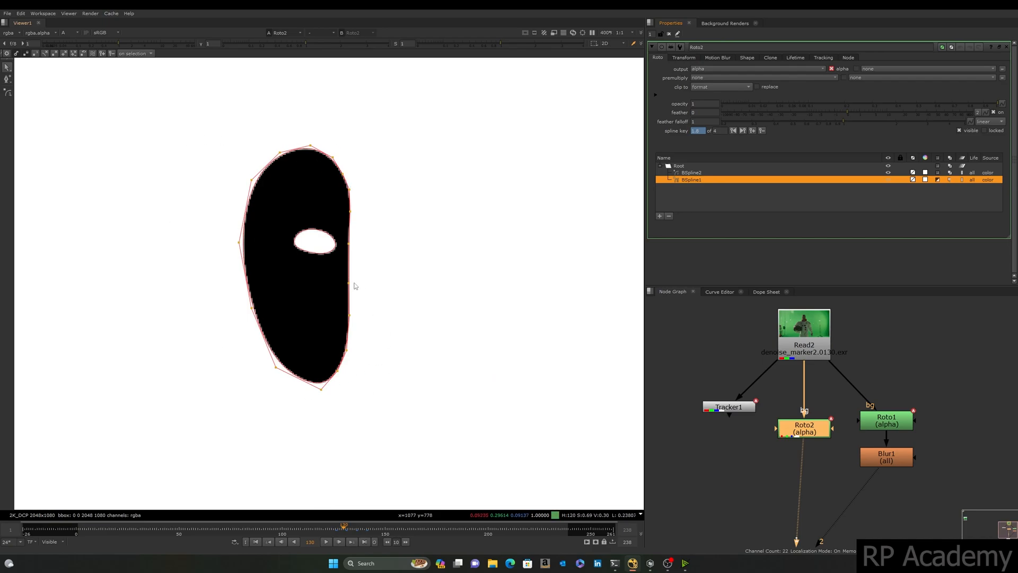
{"action": "left_click", "coordinate": [937, 180]}
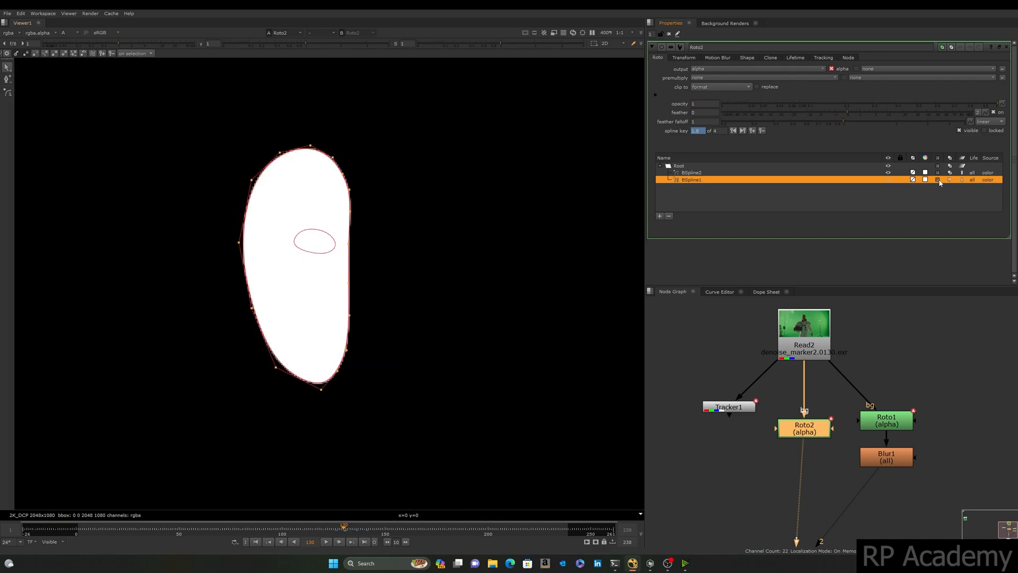
{"action": "left_click", "coordinate": [392, 235]}
{"action": "key", "text": "a"}
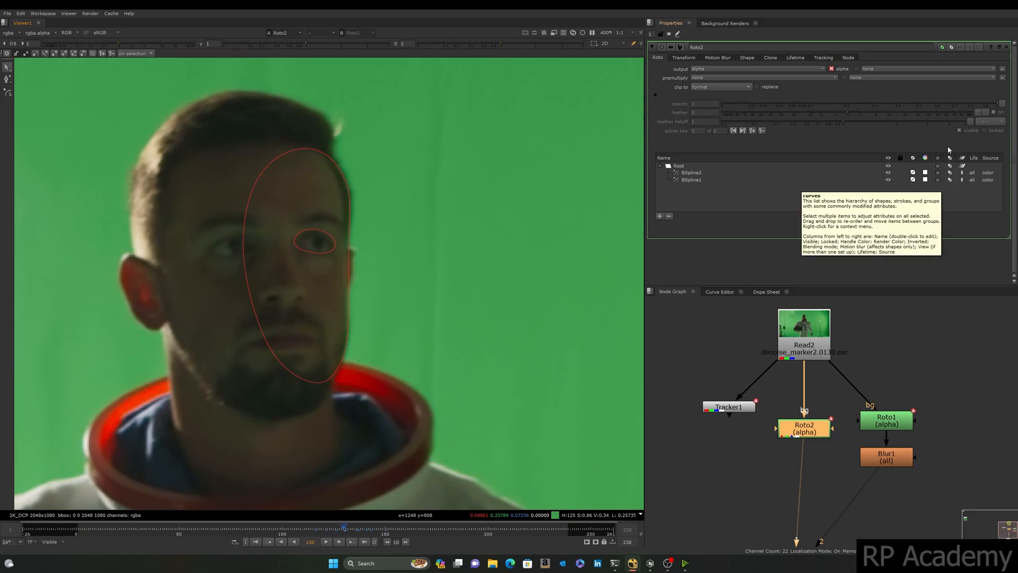
Set the eye spline's blending mode to minus so it is subtracted from the face matte.
{"action": "left_click", "coordinate": [710, 180]}
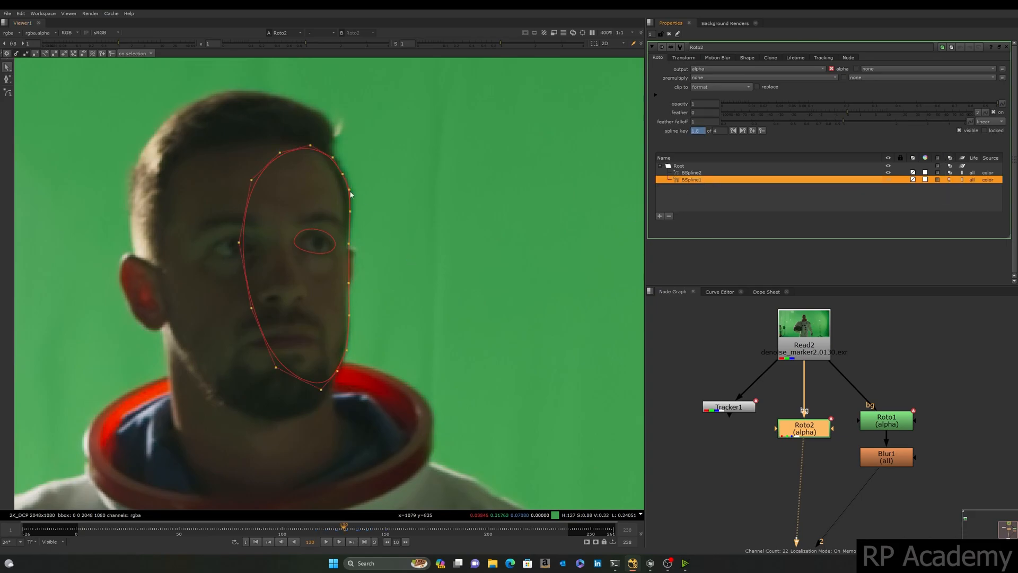
{"action": "left_click", "coordinate": [320, 231]}
{"action": "left_click", "coordinate": [950, 173]}
{"action": "left_click", "coordinate": [950, 173]}
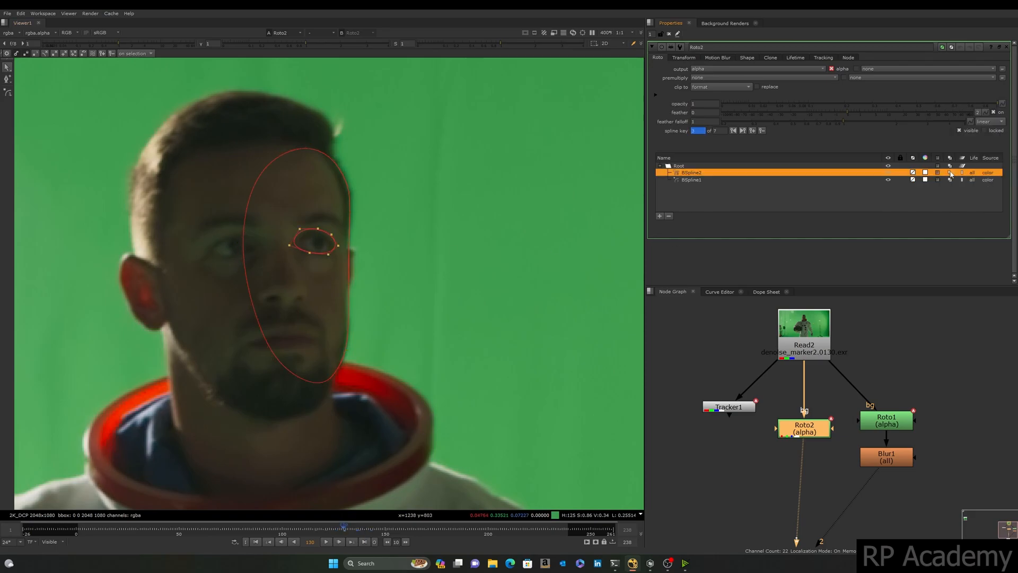
{"action": "left_click", "coordinate": [950, 173]}
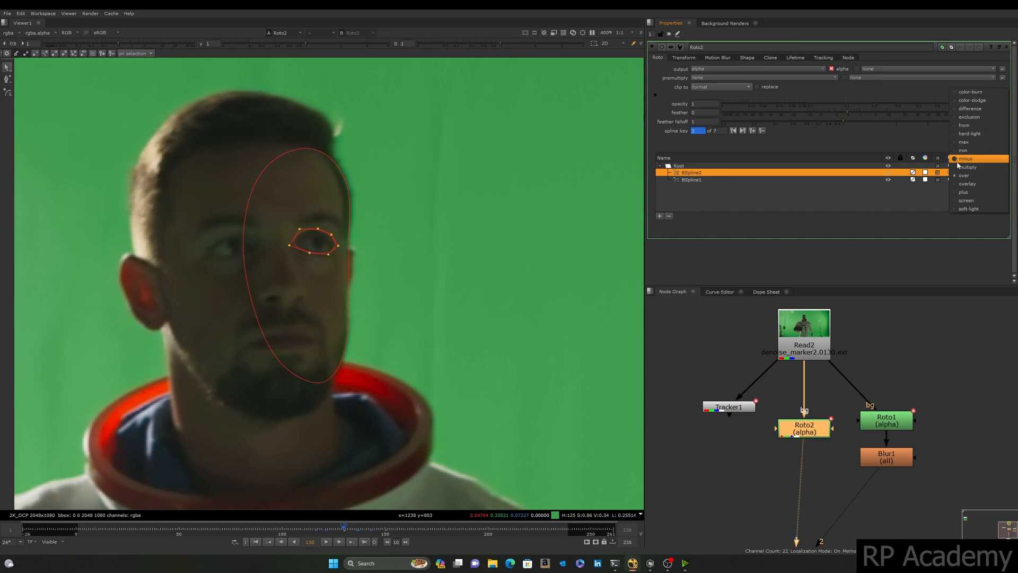
{"action": "left_click", "coordinate": [965, 159]}
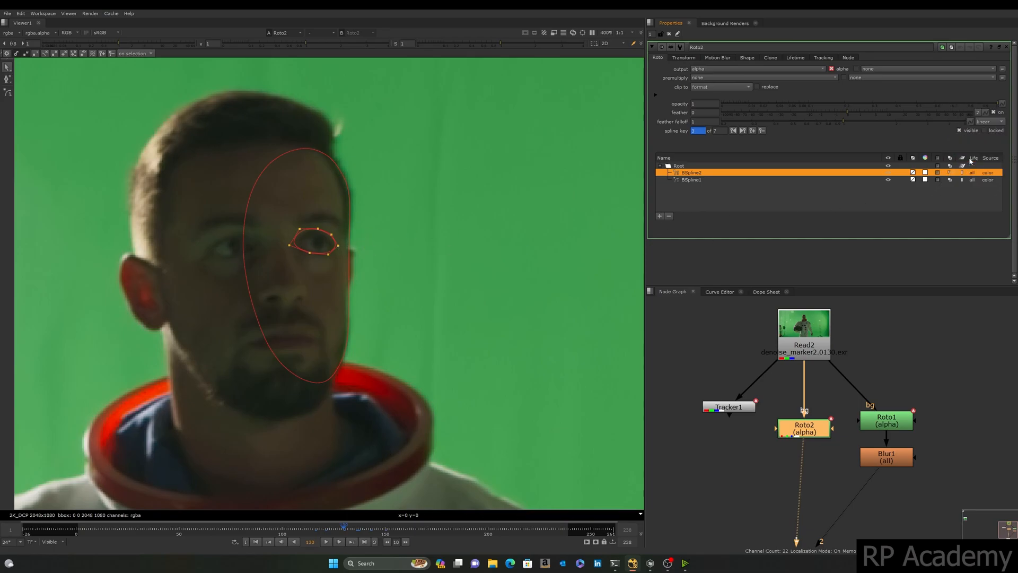
Deselect the eye spline, inspect the face matte in the alpha channel and return to the colour view.
{"action": "left_click", "coordinate": [424, 284]}
{"action": "key", "text": "a"}
{"action": "scroll", "coordinate": [342, 245], "scroll_direction": "up", "scroll_amount": 2}
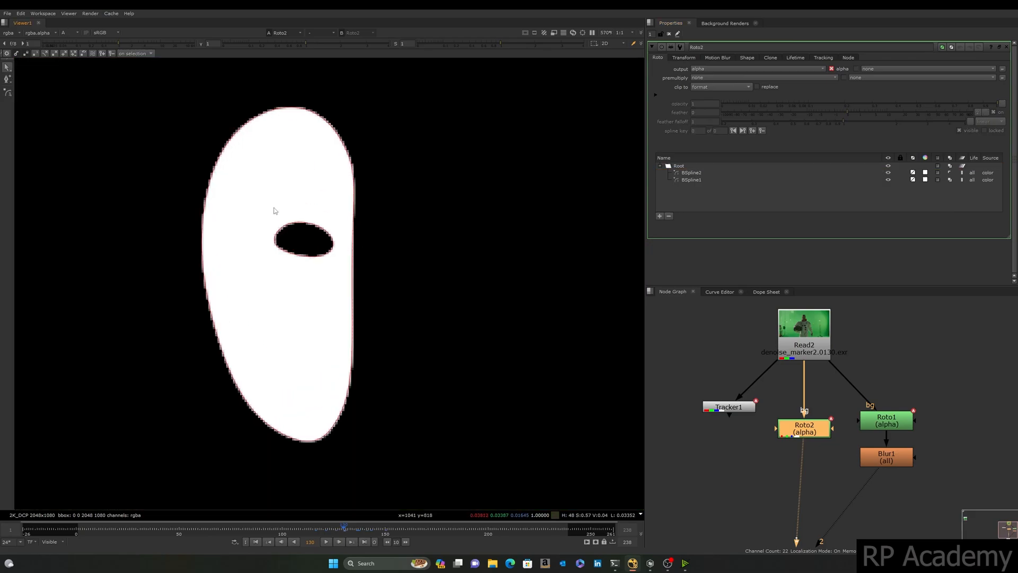
{"action": "key", "text": "a"}
{"action": "scroll", "coordinate": [409, 223], "scroll_direction": "down", "scroll_amount": 2}
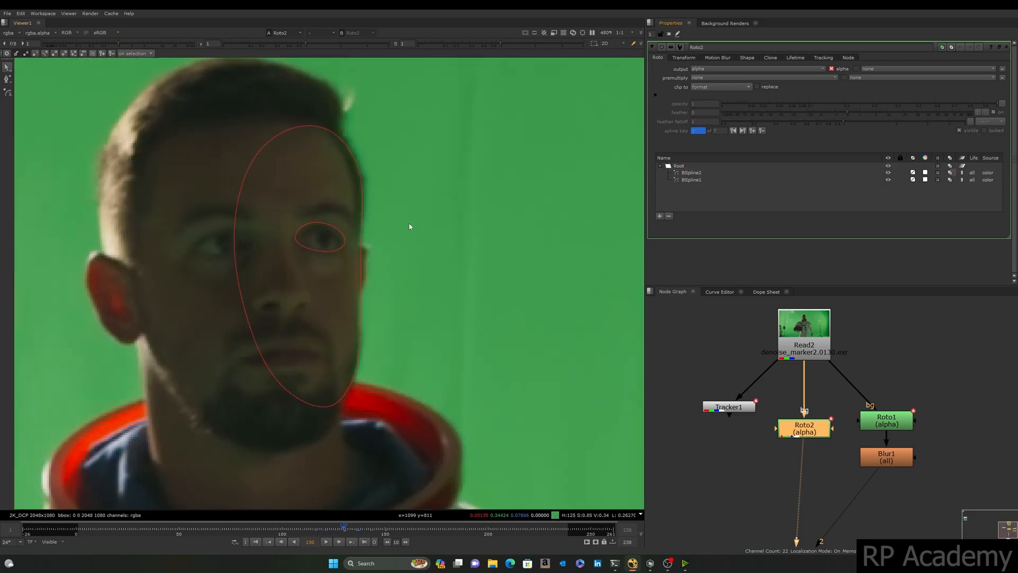
Set the eye spline's blending mode to minus, check the matte in the alpha channel and return to the colour view.
{"action": "left_click", "coordinate": [370, 203]}
{"action": "left_click", "coordinate": [966, 172]}
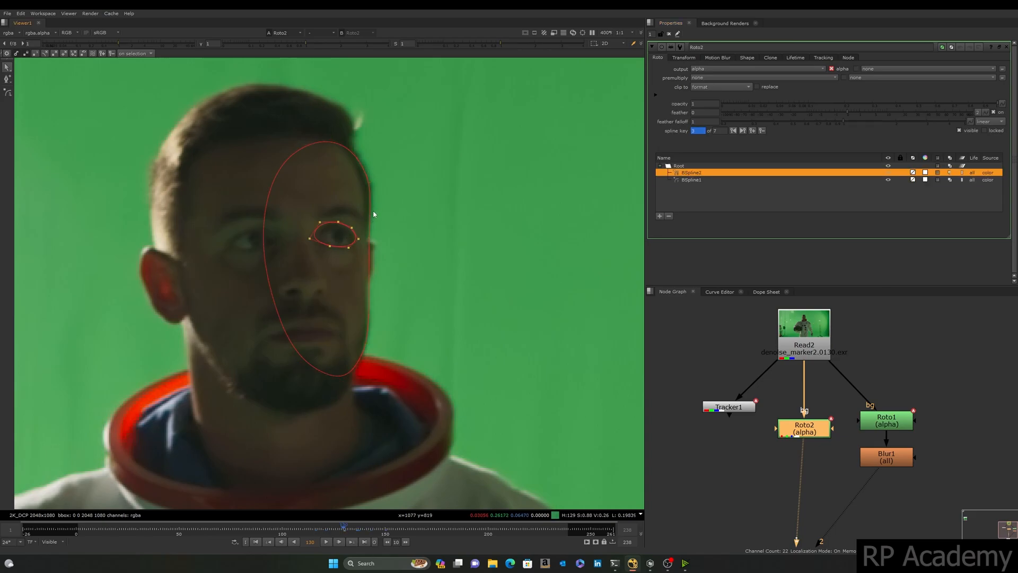
{"action": "left_click", "coordinate": [950, 174]}
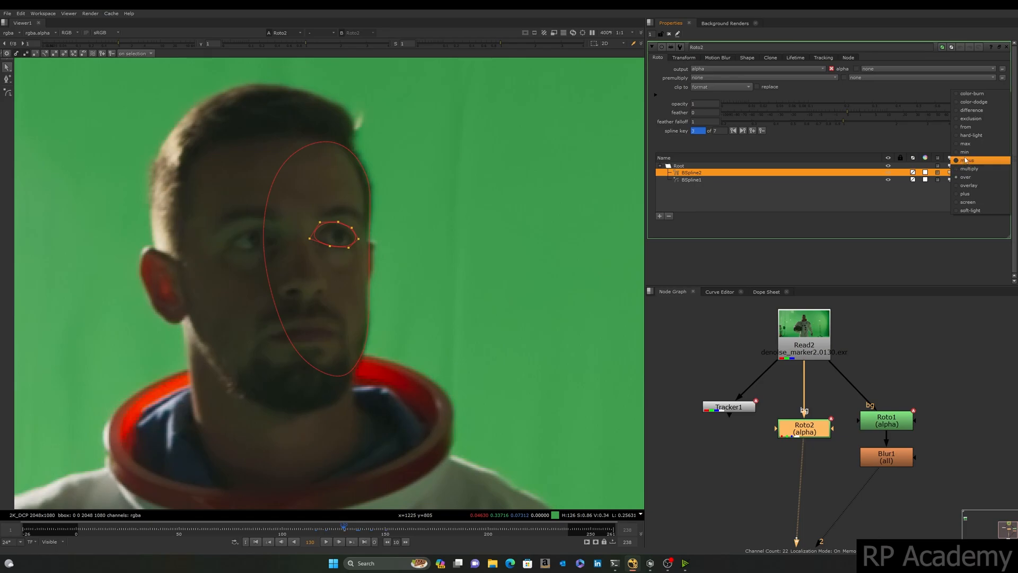
{"action": "left_click", "coordinate": [962, 157]}
{"action": "left_click", "coordinate": [428, 268]}
{"action": "key", "text": "a"}
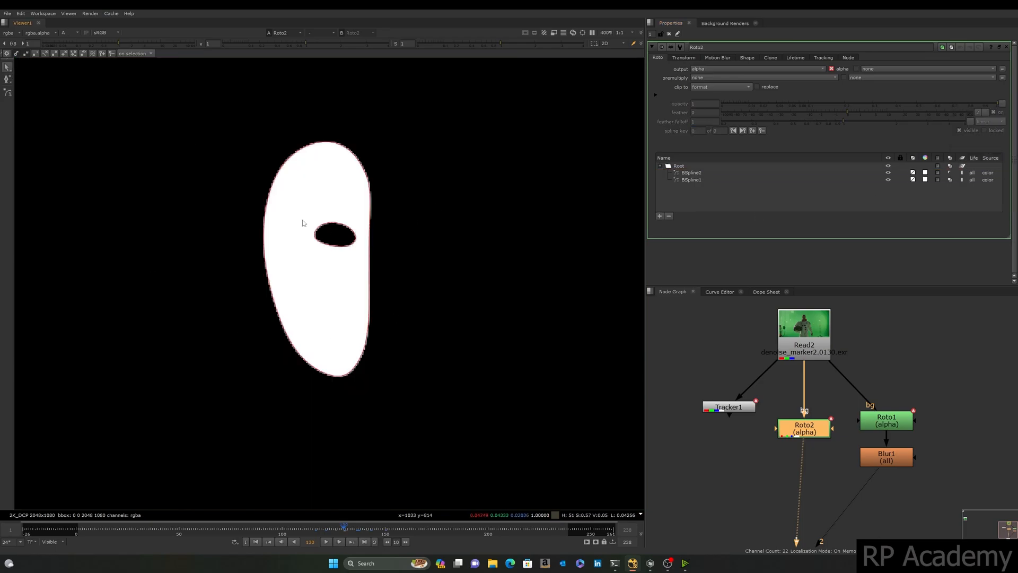
{"action": "key", "text": "a"}
Set the eye spline's blending mode to over.
{"action": "left_click", "coordinate": [949, 173]}
{"action": "left_click", "coordinate": [949, 175]}
{"action": "left_click", "coordinate": [950, 175]}
{"action": "left_click", "coordinate": [949, 175]}
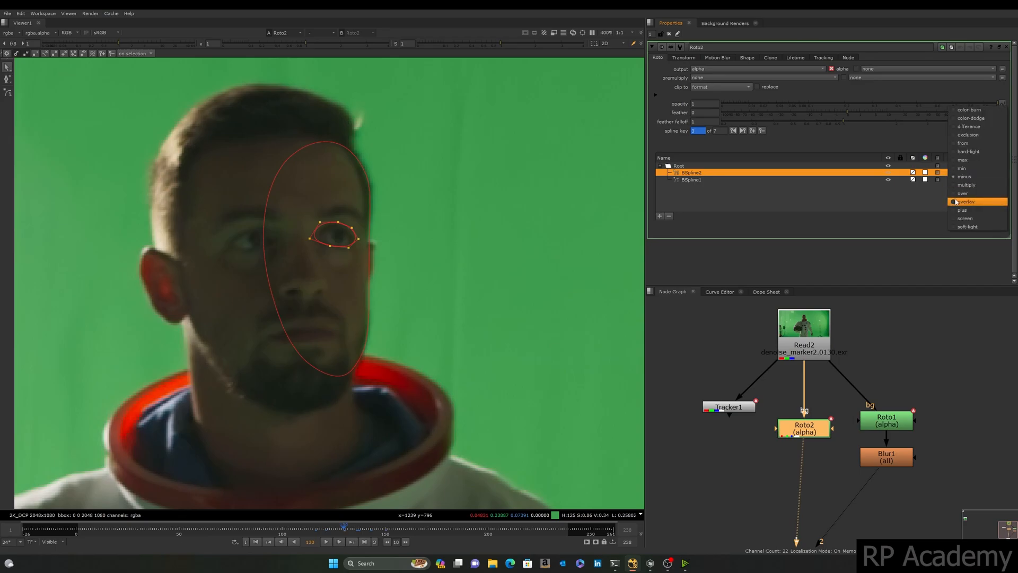
{"action": "left_click", "coordinate": [962, 193]}
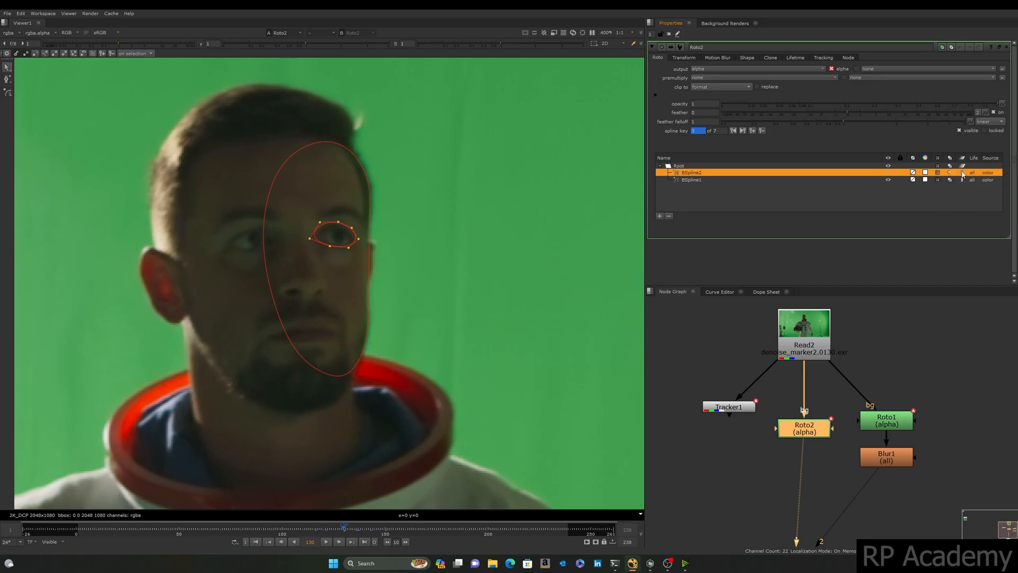
Turn on motion blur for the face spline while viewing the alpha at frame 133, and return to colour at frame 132.
{"action": "scroll", "coordinate": [353, 302], "scroll_direction": "down", "scroll_amount": 1}
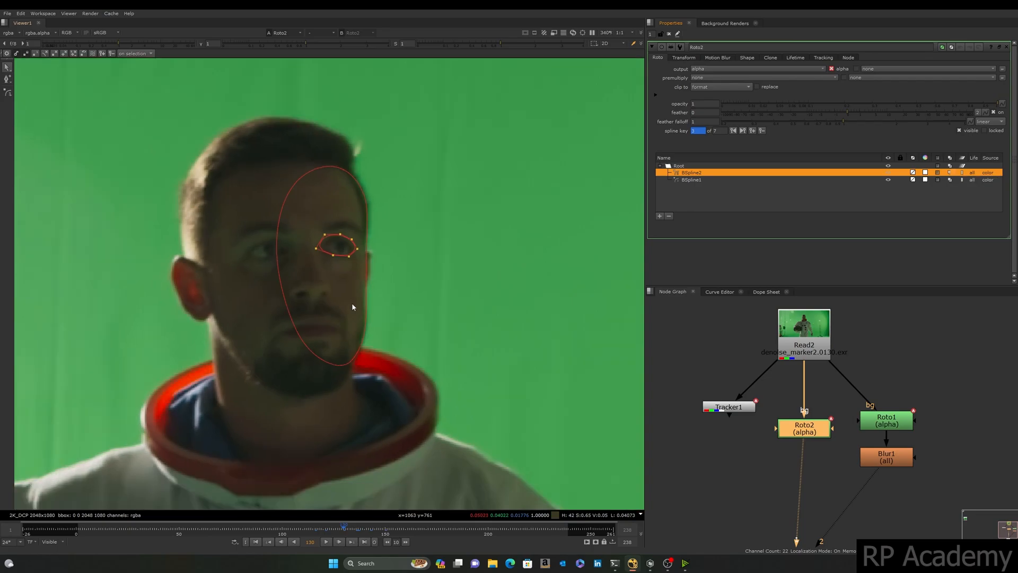
{"action": "left_click", "coordinate": [367, 292]}
{"action": "scroll", "coordinate": [367, 291], "scroll_direction": "up", "scroll_amount": 2}
{"action": "key", "text": "a"}
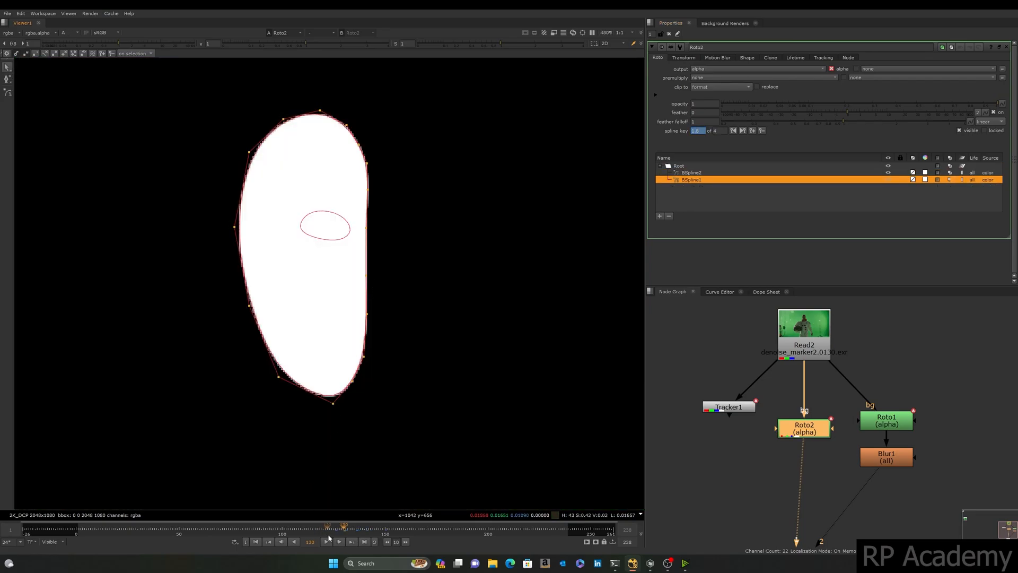
{"action": "left_click_drag", "start_coordinate": [343, 526], "coordinate": [350, 526]}
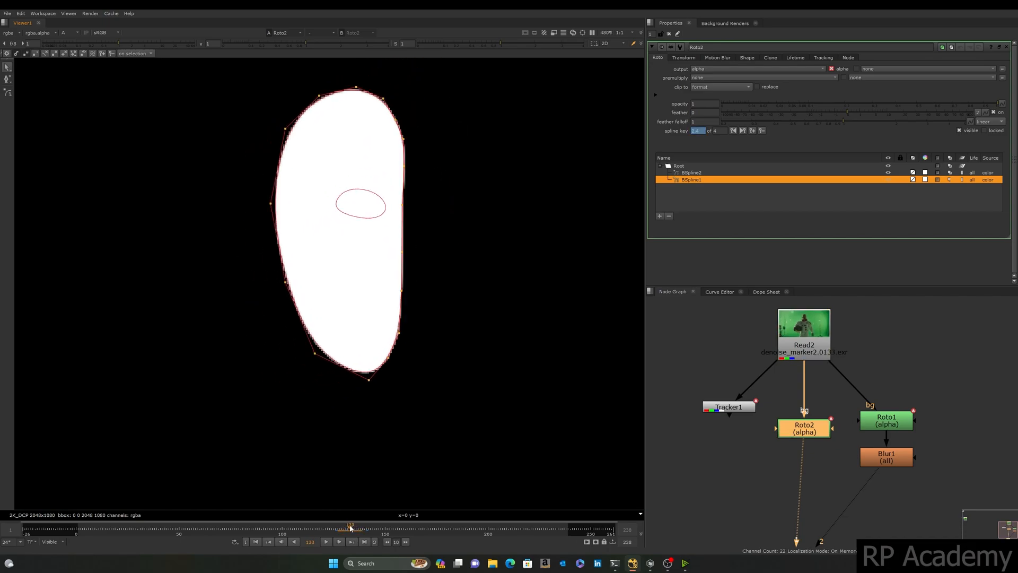
{"action": "left_click", "coordinate": [962, 180]}
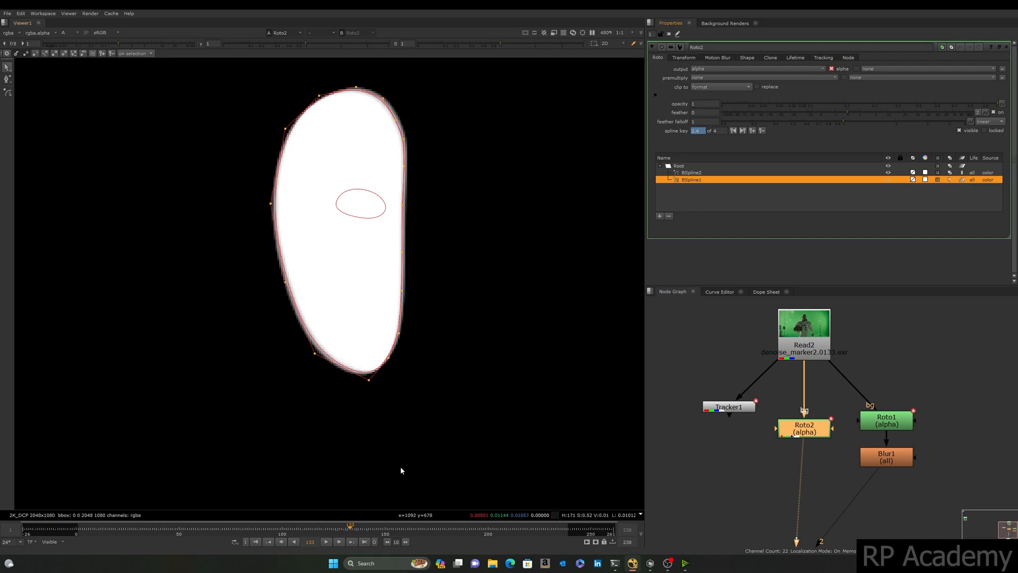
{"action": "mouse_move", "coordinate": [349, 530]}
{"action": "left_mouse_down"}
{"action": "mouse_move", "coordinate": [358, 529]}
{"action": "mouse_move", "coordinate": [337, 529]}
{"action": "mouse_move", "coordinate": [347, 529]}
{"action": "left_mouse_up"}
{"action": "key", "text": "a"}
{"action": "scroll", "coordinate": [385, 387], "scroll_direction": "down", "scroll_amount": 5}
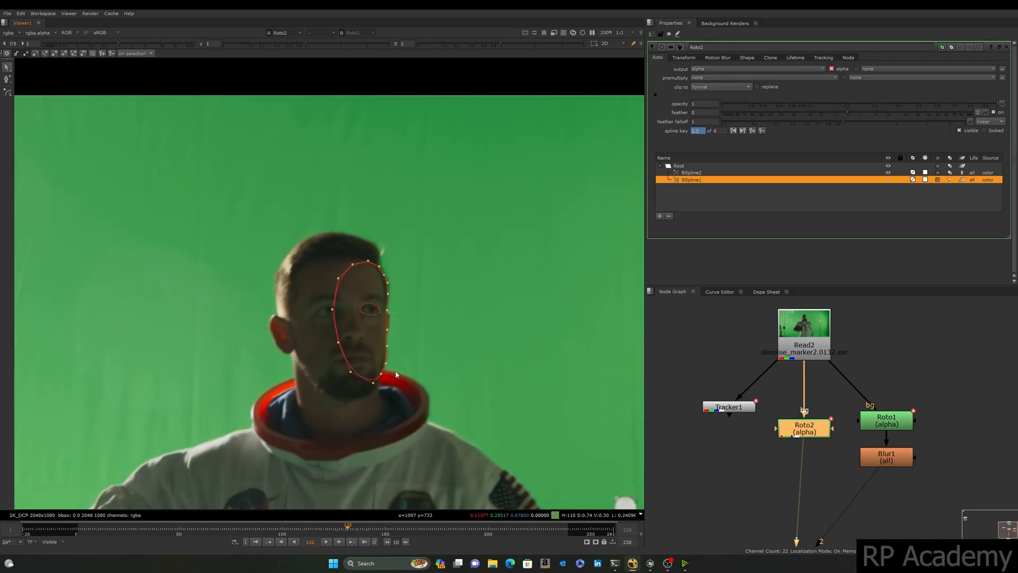
At frame 99, select all points of the face spline and move the shape far to the left of the astronaut.
{"action": "left_click_drag", "start_coordinate": [348, 529], "coordinate": [280, 512]}
{"action": "left_click_drag", "start_coordinate": [303, 442], "coordinate": [512, 197]}
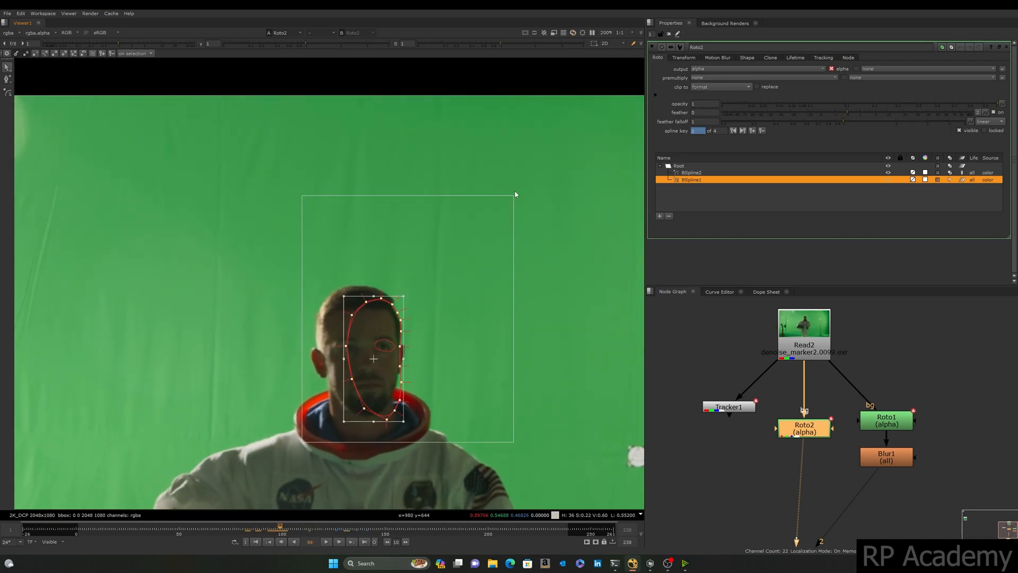
{"action": "left_click_drag", "start_coordinate": [392, 377], "coordinate": [60, 154]}
{"action": "middle_click_drag", "start_coordinate": [102, 177], "coordinate": [265, 193]}
{"action": "left_click_drag", "start_coordinate": [181, 196], "coordinate": [23, 290]}
{"action": "scroll", "coordinate": [90, 264], "scroll_direction": "down", "scroll_amount": 5}
{"action": "left_click_drag", "start_coordinate": [81, 261], "coordinate": [64, 262]}
Step forward frame by frame to frame 117 and examine the moving face spline's motion blur in the alpha channel.
{"action": "key", "text": "Right"}
{"action": "key", "text": "Right"}
{"action": "key", "text": "Right"}
{"action": "key", "text": "Right"}
{"action": "key", "text": "Right"}
{"action": "key", "text": "Right"}
{"action": "scroll", "coordinate": [168, 305], "scroll_direction": "up", "scroll_amount": 5}
{"action": "key", "text": "a"}
{"action": "middle_click_drag", "start_coordinate": [41, 241], "coordinate": [273, 263]}
{"action": "scroll", "coordinate": [134, 233], "scroll_direction": "up", "scroll_amount": 3}
{"action": "key", "text": "Right"}
{"action": "key", "text": "Right"}
{"action": "key", "text": "Right"}
{"action": "key", "text": "Right"}
{"action": "scroll", "coordinate": [273, 264], "scroll_direction": "down", "scroll_amount": 2}
{"action": "scroll", "coordinate": [273, 264], "scroll_direction": "down", "scroll_amount": 1}
{"action": "key", "text": "Right"}
{"action": "key", "text": "Right"}
{"action": "key", "text": "Right"}
{"action": "key", "text": "Right"}
{"action": "key", "text": "Right"}
{"action": "key", "text": "Right"}
{"action": "key", "text": "Right"}
{"action": "key", "text": "Right"}
{"action": "scroll", "coordinate": [358, 278], "scroll_direction": "up", "scroll_amount": 2}
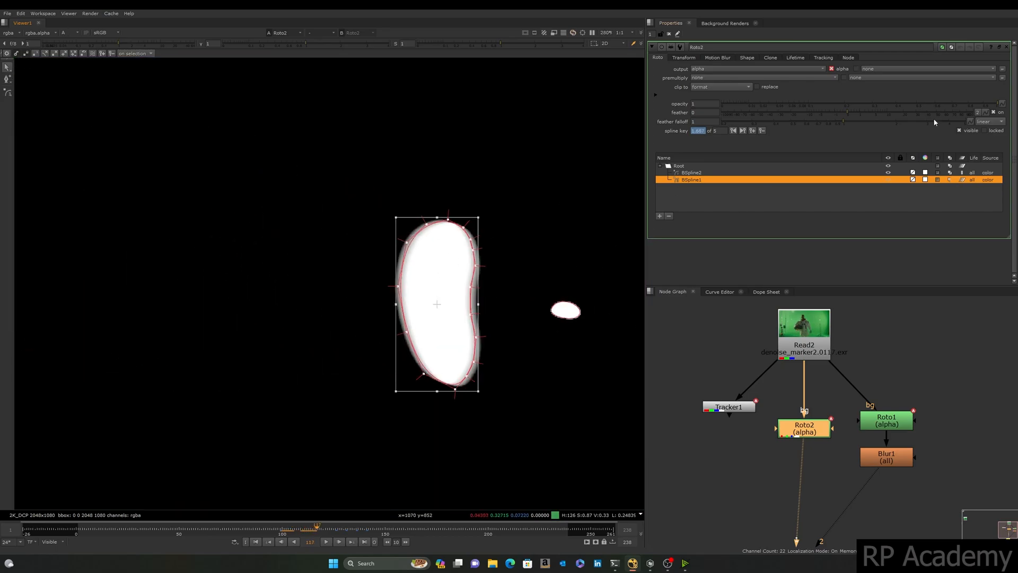
Look at Roto2's motion blur settings, and turn on motion blur for the eye spline.
{"action": "left_click", "coordinate": [705, 180]}
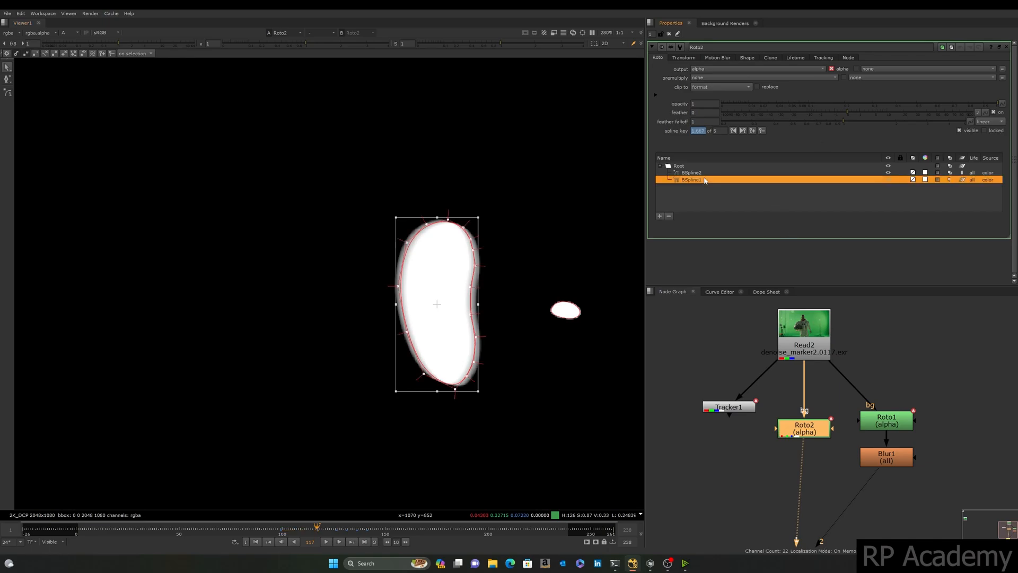
{"action": "left_click", "coordinate": [724, 58]}
{"action": "left_click", "coordinate": [658, 57]}
{"action": "left_click", "coordinate": [962, 174]}
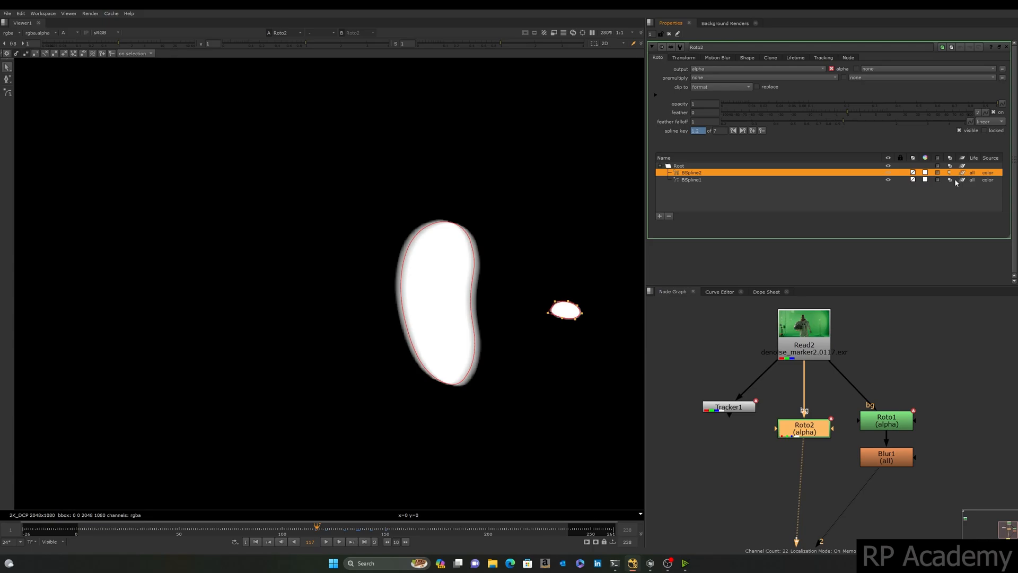
Step back to frame 114 and move the whole eye spline up and to the right, away from the eye.
{"action": "key", "text": "Left"}
{"action": "key", "text": "Left"}
{"action": "key", "text": "Left"}
{"action": "key", "text": "shift+Right"}
{"action": "key", "text": "Left"}
{"action": "key", "text": "Left"}
{"action": "key", "text": "Left"}
{"action": "key", "text": "Left"}
{"action": "key", "text": "Left"}
{"action": "key", "text": "Left"}
{"action": "key", "text": "Left"}
{"action": "key", "text": "Left"}
{"action": "key", "text": "Left"}
{"action": "key", "text": "Left"}
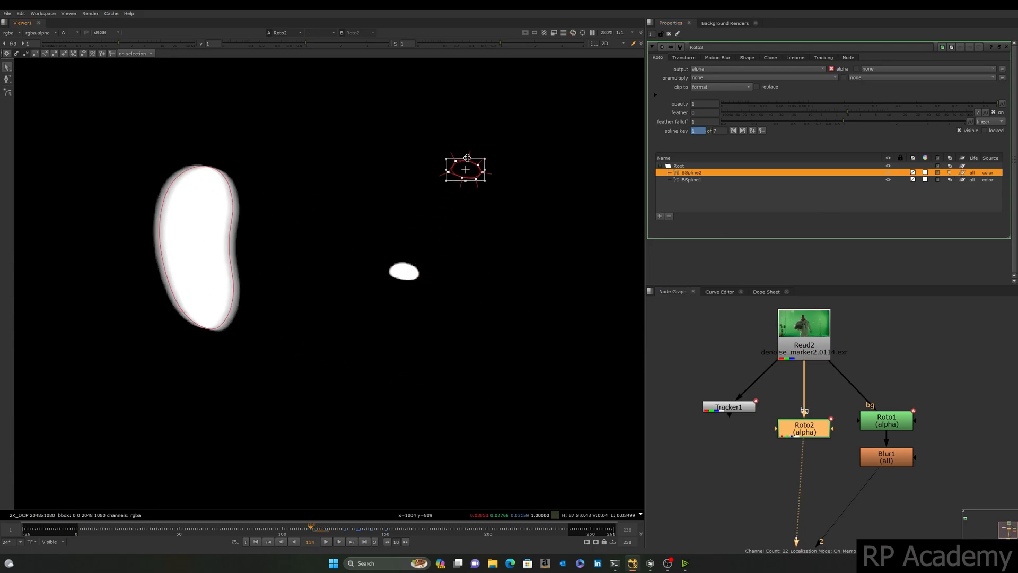
{"action": "left_click_drag", "start_coordinate": [464, 163], "coordinate": [480, 137]}
Step back and forth through the frames around frame 116 to examine the eye spline's motion blur in the alpha.
{"action": "key", "text": "Right"}
{"action": "key", "text": "Right"}
{"action": "key", "text": "Right"}
{"action": "key", "text": "Left"}
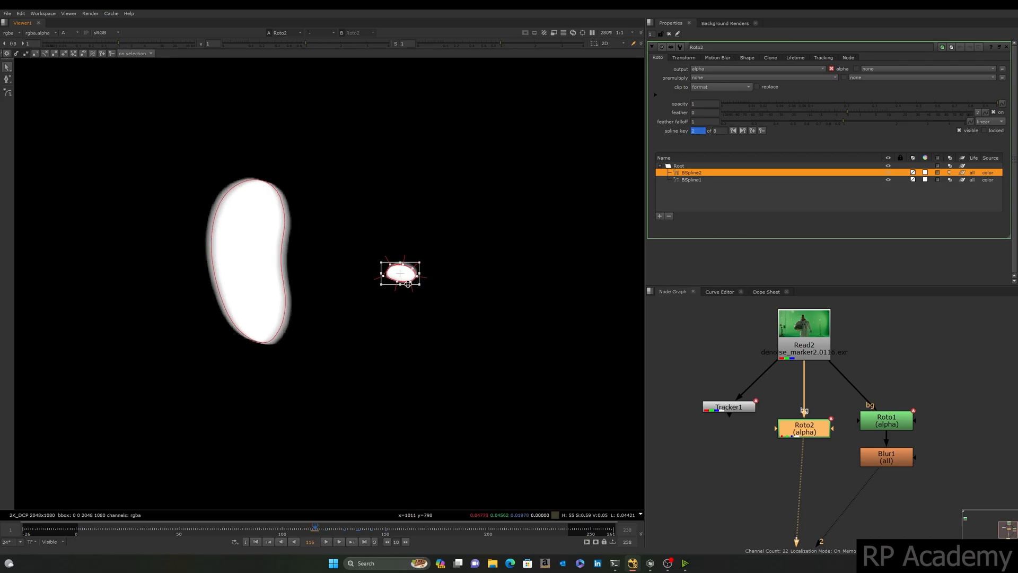
{"action": "key", "text": "Left"}
{"action": "key", "text": "Left"}
{"action": "key", "text": "Right"}
{"action": "key", "text": "Right"}
{"action": "middle_click_drag", "start_coordinate": [430, 271], "coordinate": [460, 242]}
{"action": "scroll", "coordinate": [460, 242], "scroll_direction": "up", "scroll_amount": 1}
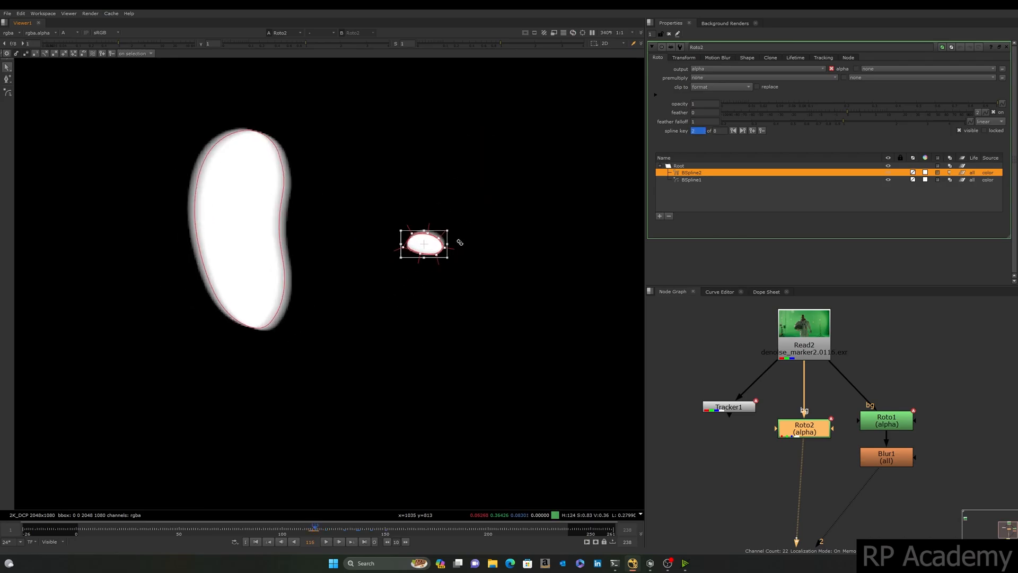
Return to the colour view, deselect the eye spline and show the whole plate.
{"action": "key", "text": "a"}
{"action": "scroll", "coordinate": [467, 244], "scroll_direction": "down", "scroll_amount": 3}
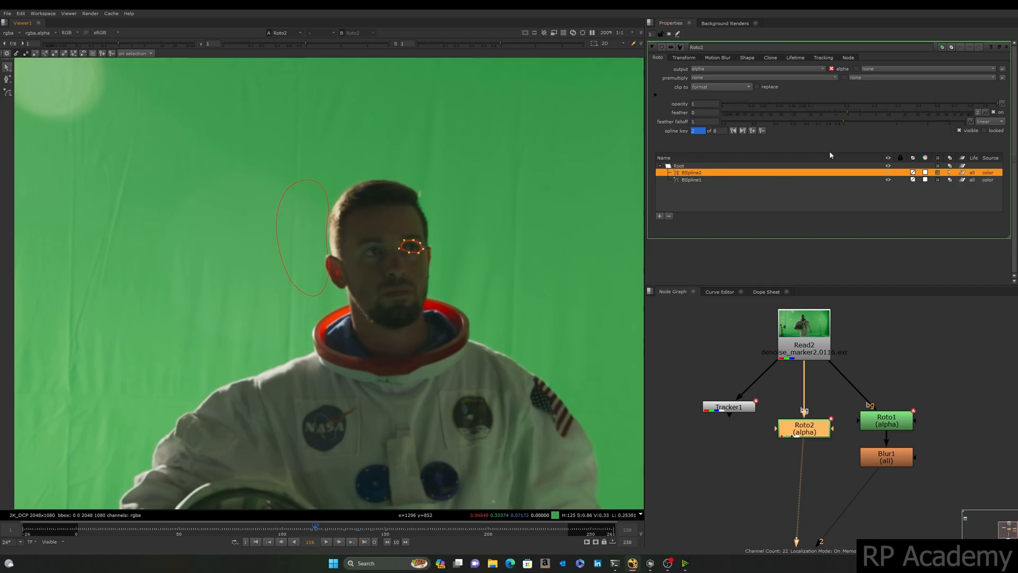
{"action": "left_click", "coordinate": [571, 159]}
{"action": "middle_click_drag", "start_coordinate": [536, 469], "coordinate": [323, 331]}
{"action": "scroll", "coordinate": [376, 270], "scroll_direction": "down", "scroll_amount": 7}
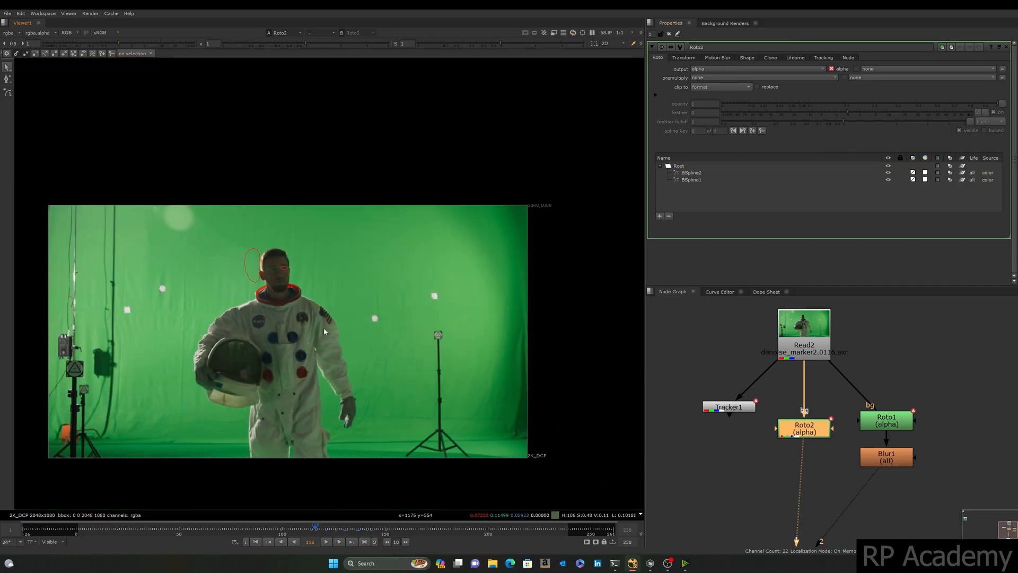